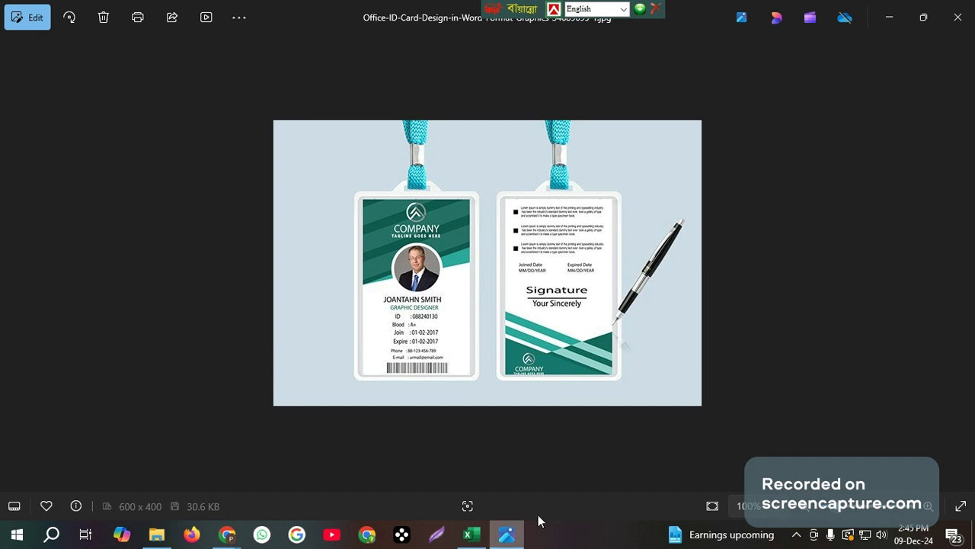
Minimize the ID card reference image in Photos and select the Word icon on the desktop
mouse_move(494, 538)
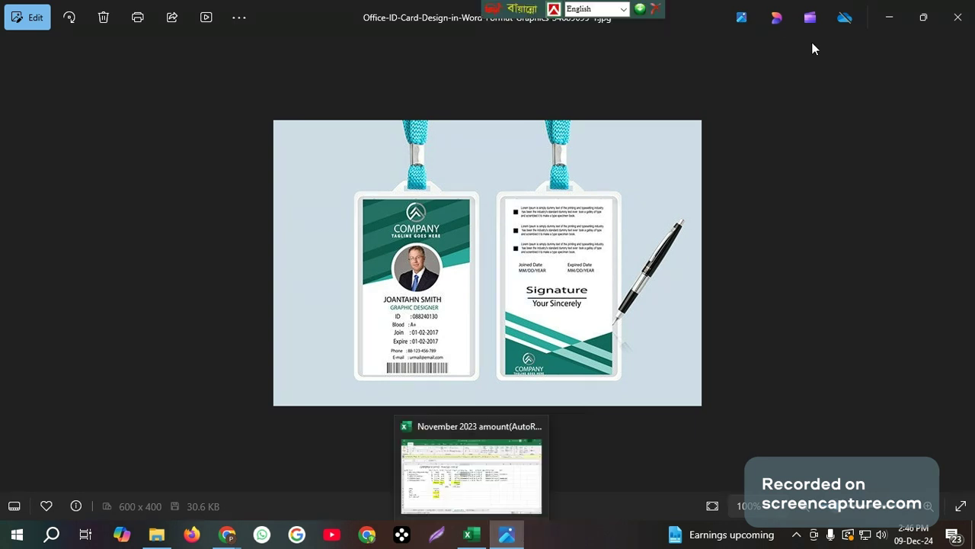
click(890, 17)
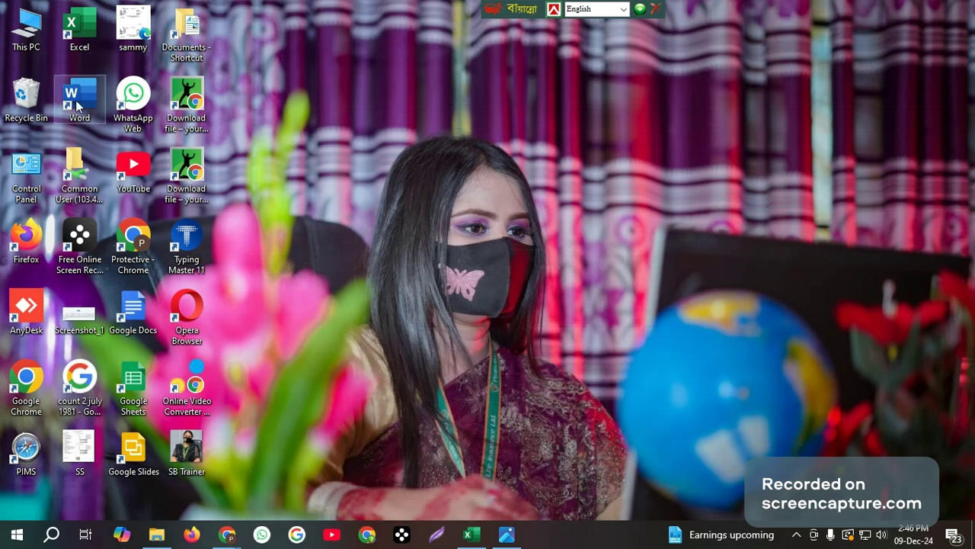
click(81, 99)
Launch Word, create a blank document and dismiss the licence warning bar
double_click(82, 100)
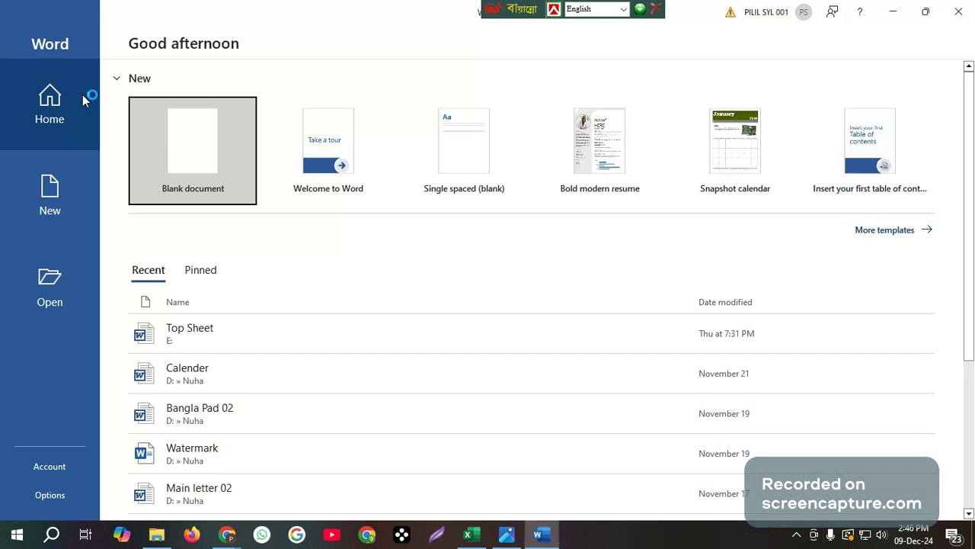
click(219, 155)
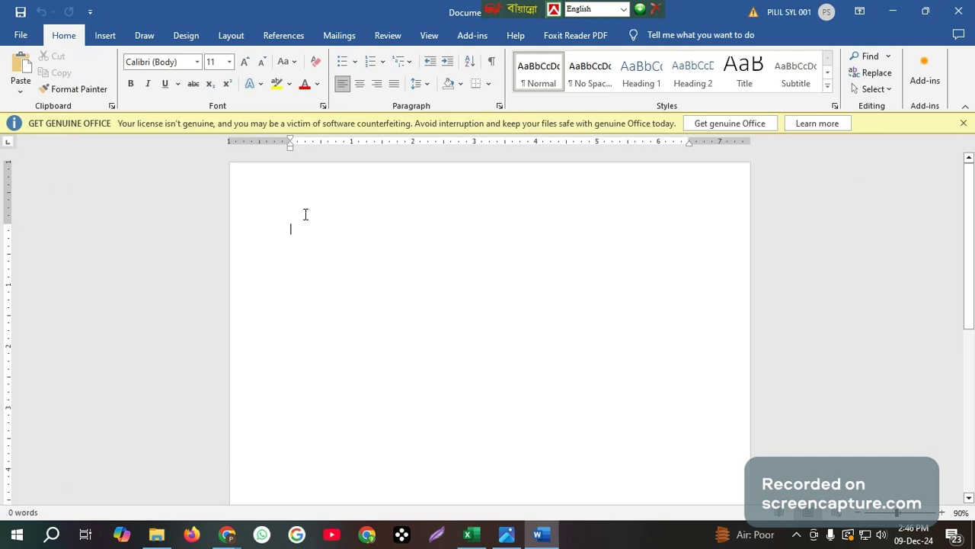
click(964, 123)
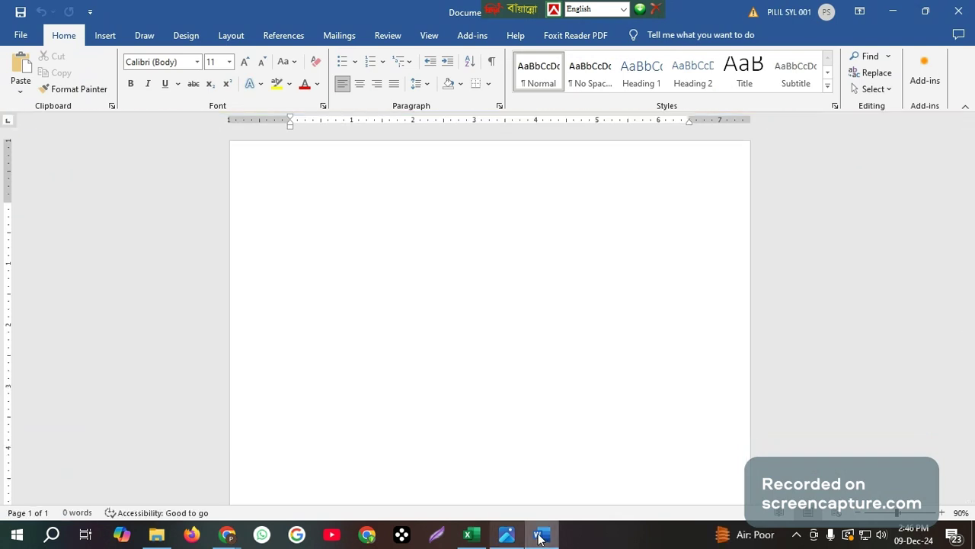
Check the ID card reference image, then return to Word and open the Insert shapes gallery
mouse_move(545, 543)
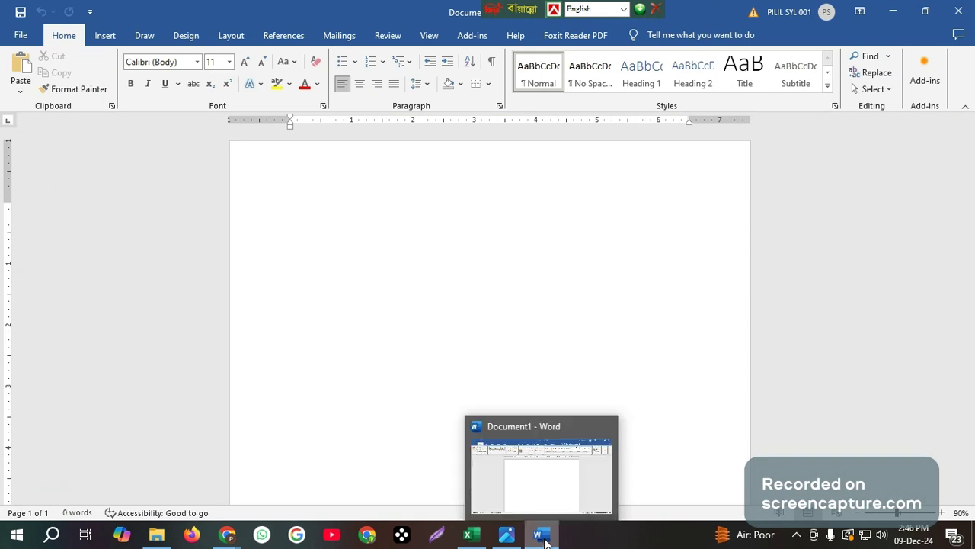
click(508, 537)
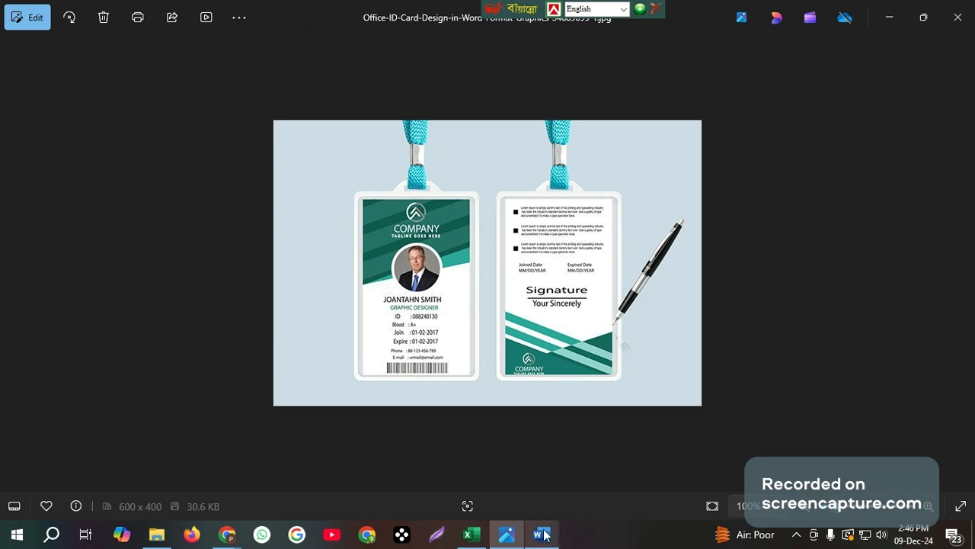
mouse_move(546, 536)
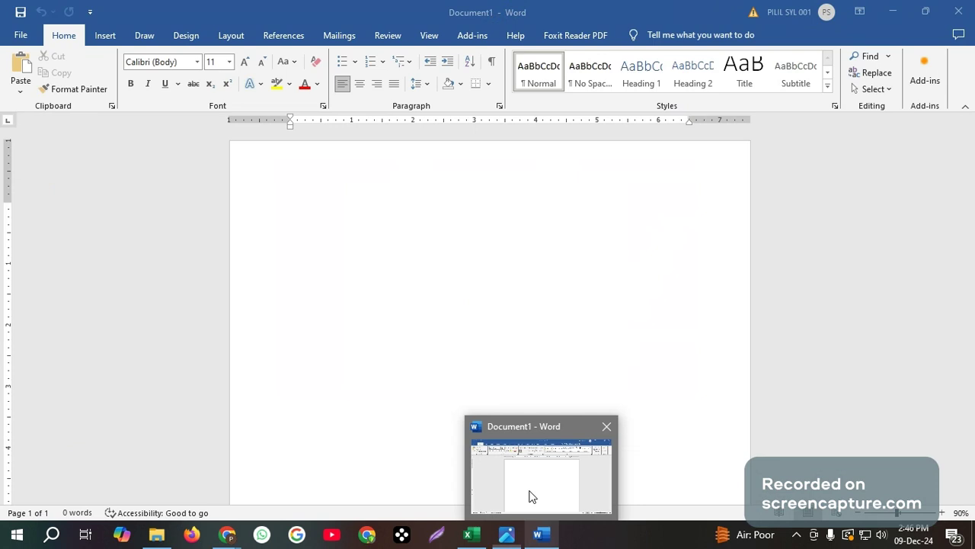
click(532, 496)
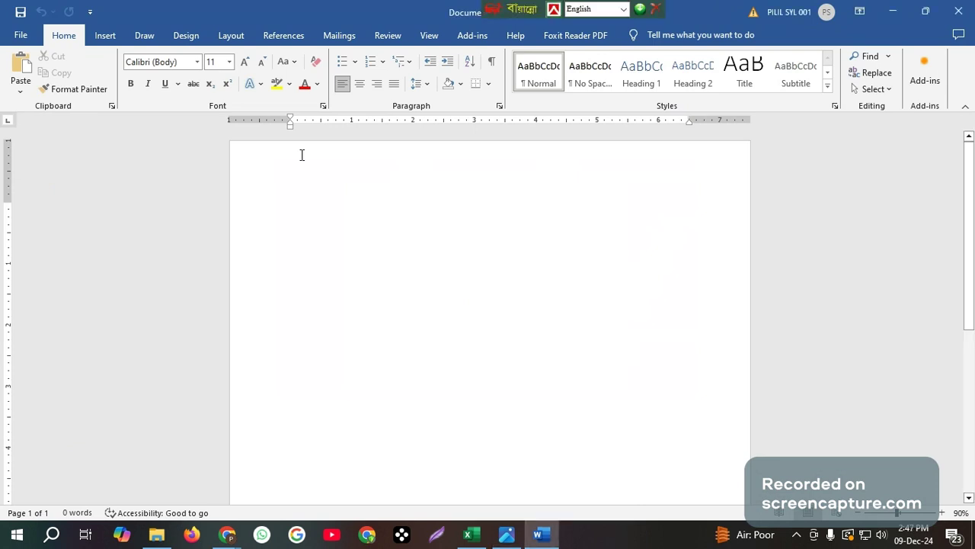
click(106, 36)
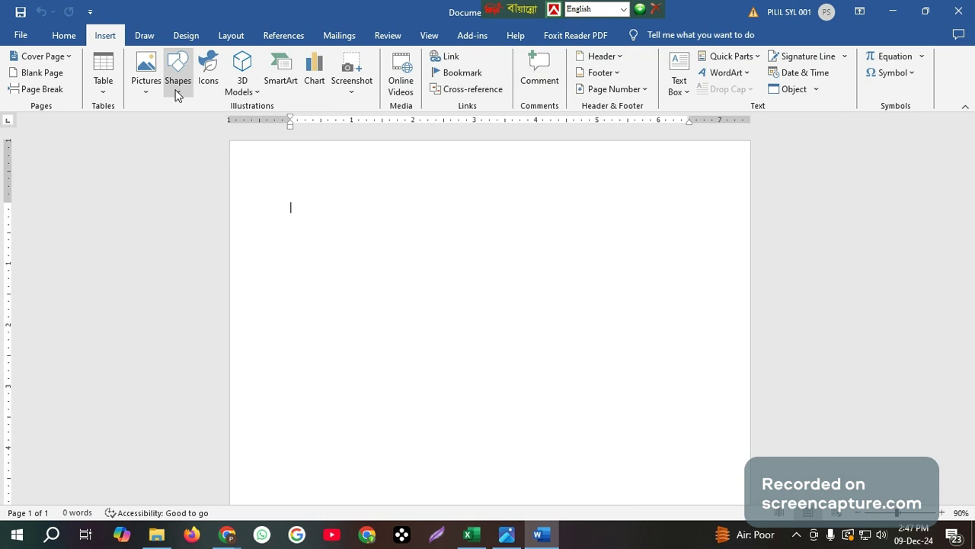
click(177, 94)
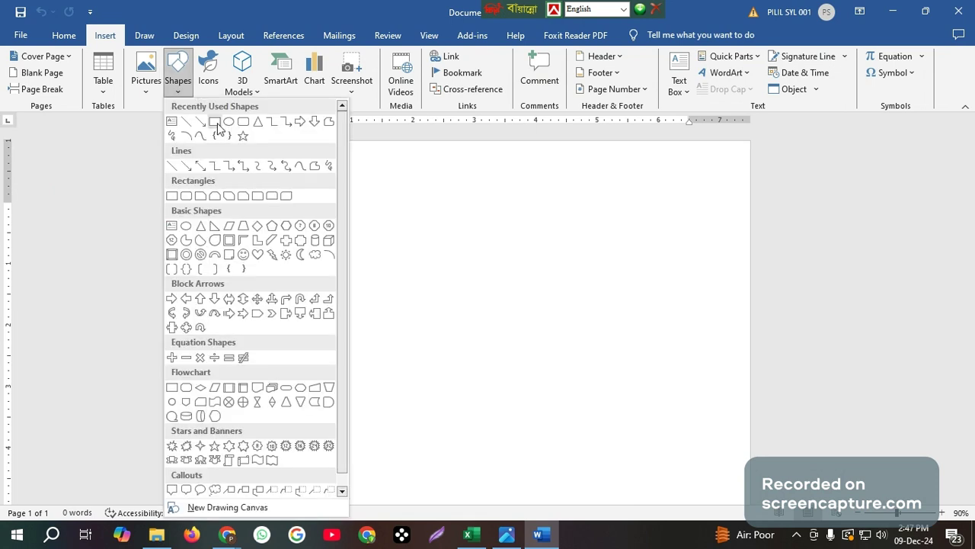
Draw a blue rectangle near the top of the page and roughly position it
click(172, 197)
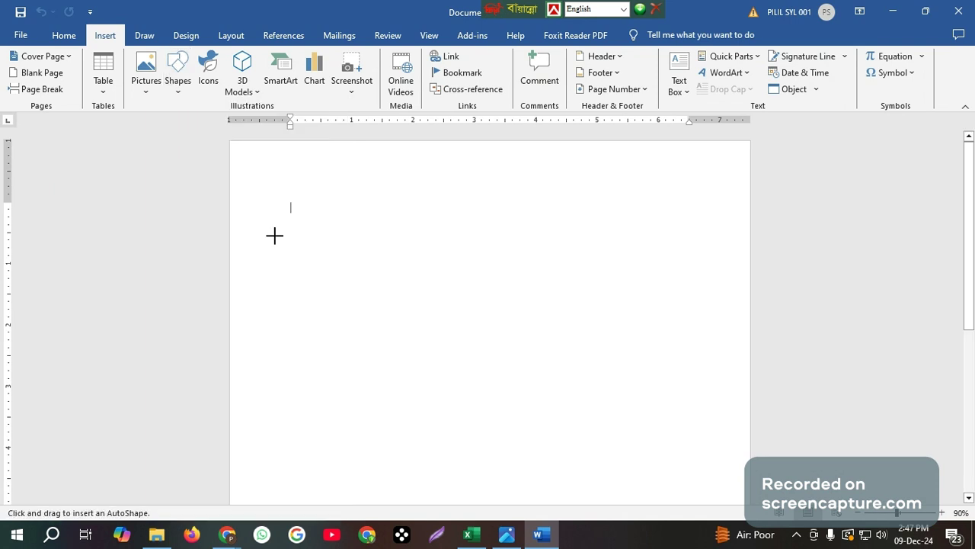
mouse_move(311, 234)
mouse_down()
mouse_move(561, 408)
mouse_move(485, 500)
mouse_move(489, 476)
mouse_up()
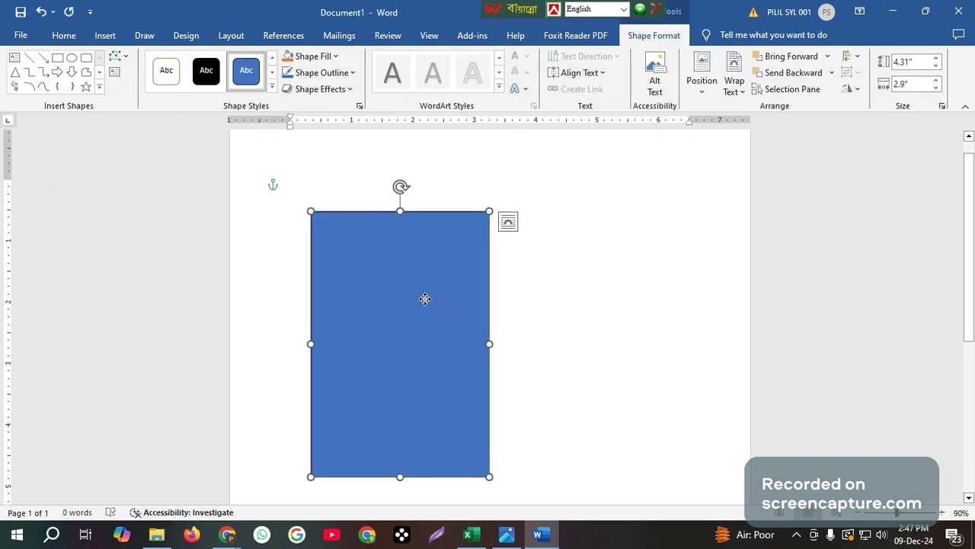
drag(426, 299, 473, 281)
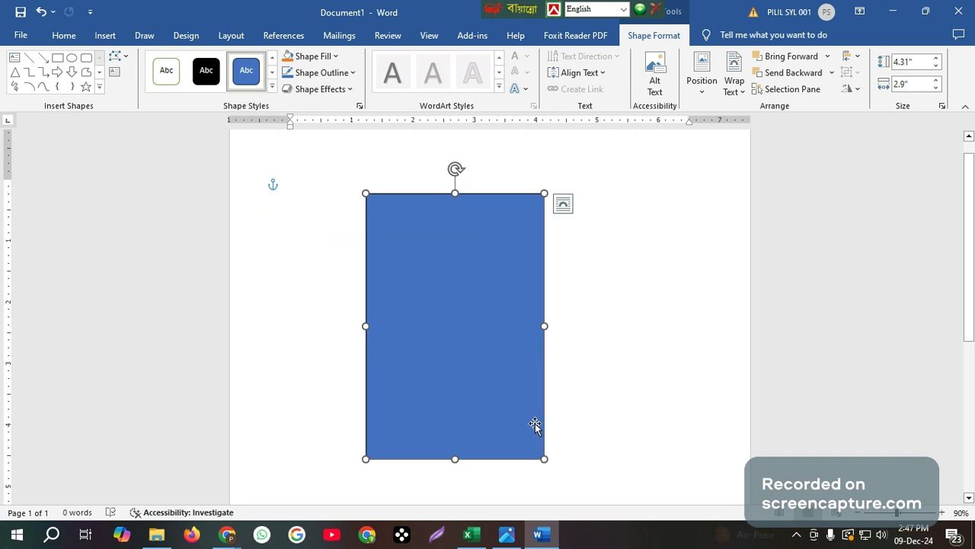
drag(544, 458, 580, 477)
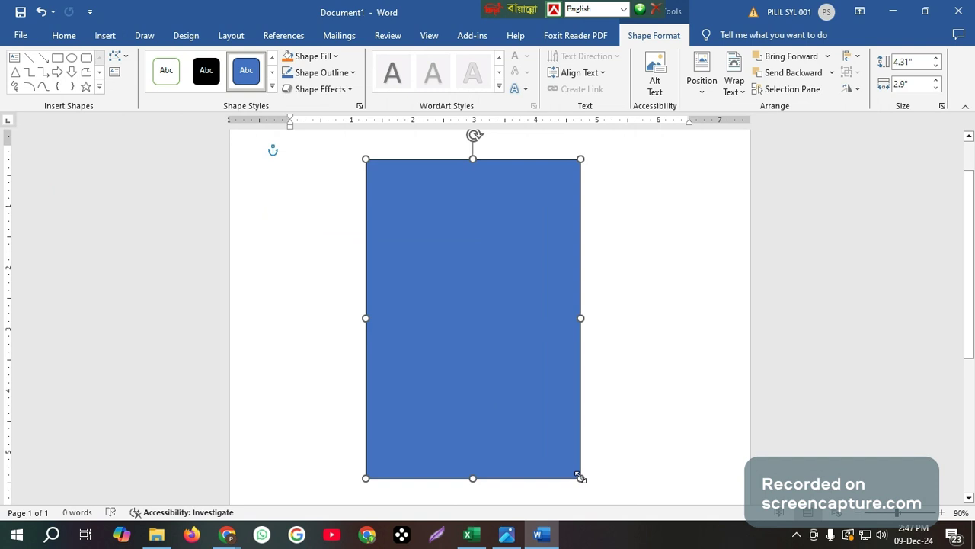
scroll(499, 334, up, 1)
drag(499, 332, 449, 363)
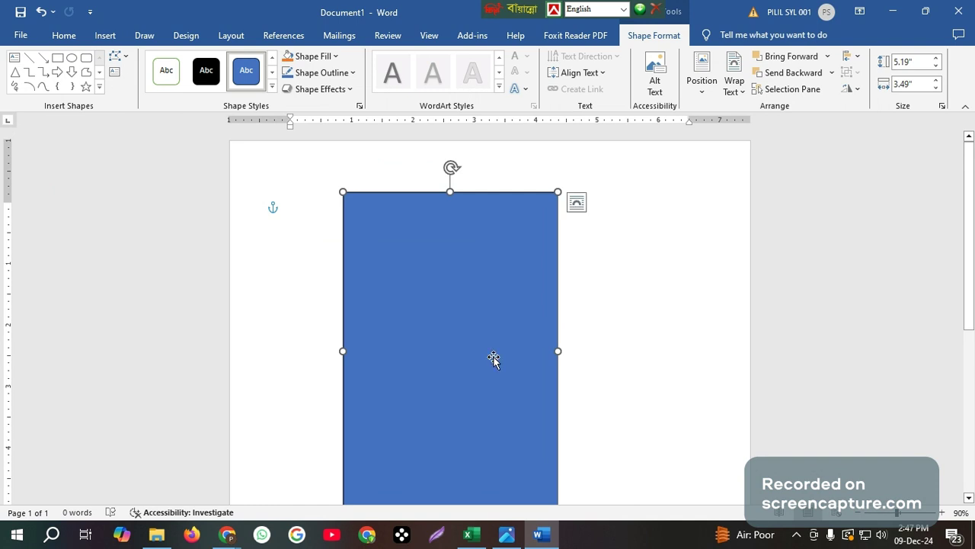
Fine-tune the rectangle to 5.19" by 4.01", then compare it against the reference image
scroll(518, 367, down, 1)
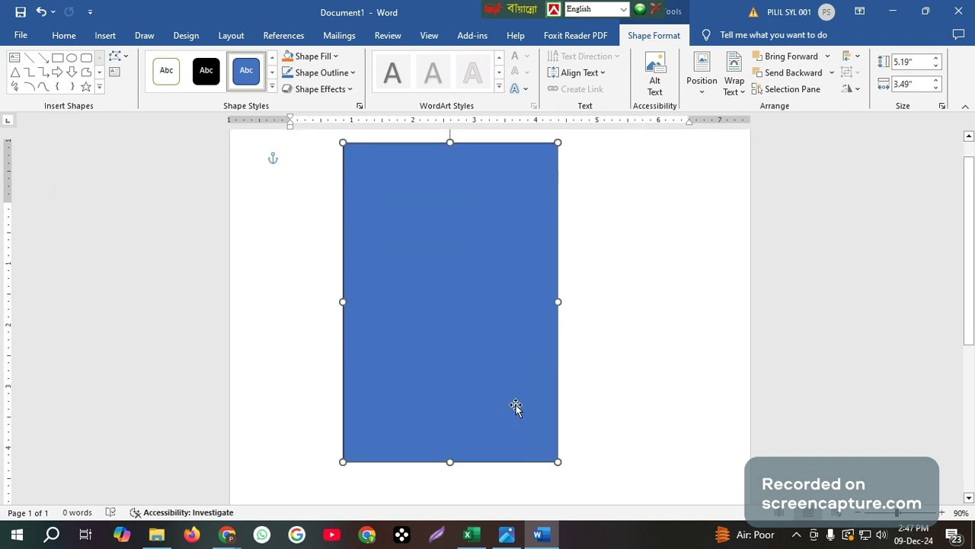
scroll(516, 407, up, 1)
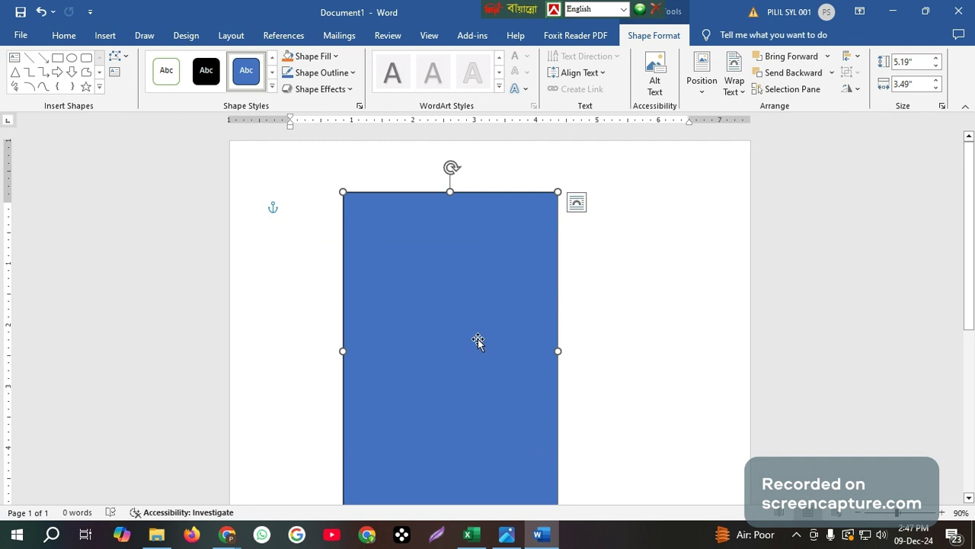
scroll(410, 359, down, 1)
scroll(410, 360, up, 1)
scroll(435, 366, down, 1)
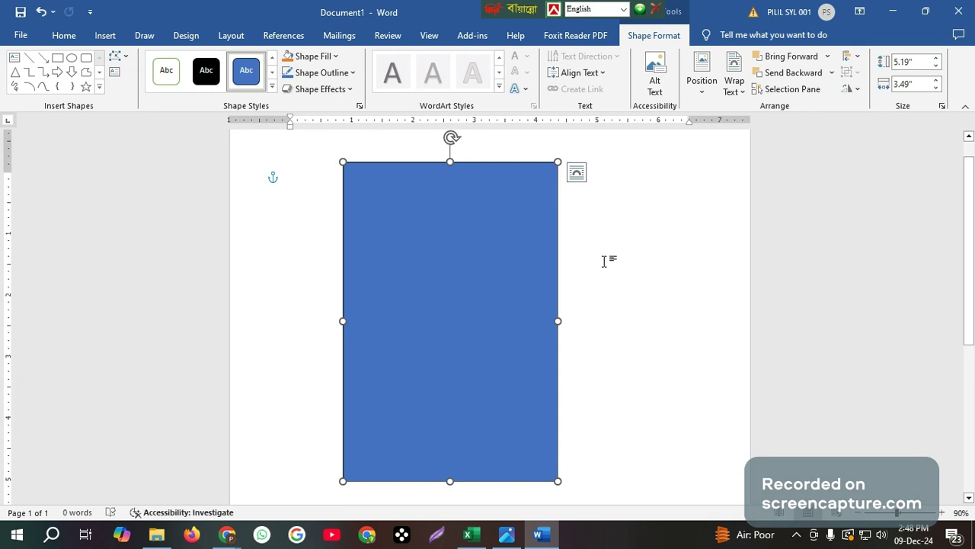
drag(561, 322, 590, 320)
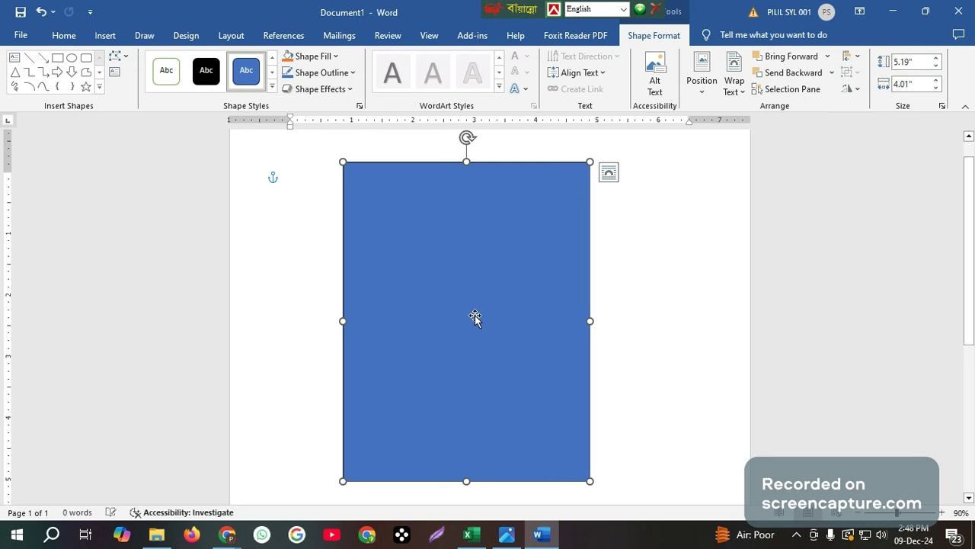
drag(473, 316, 432, 319)
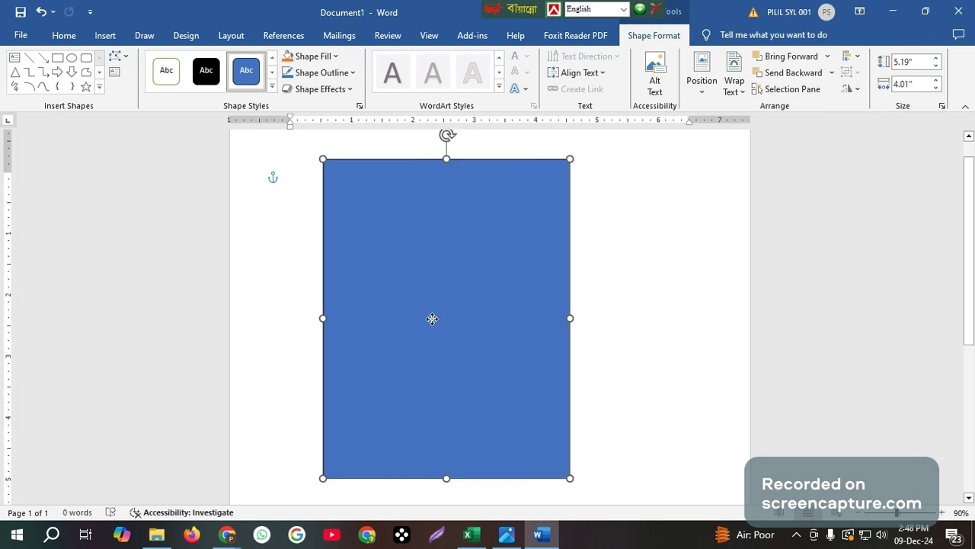
scroll(479, 274, up, 1)
scroll(479, 274, down, 5)
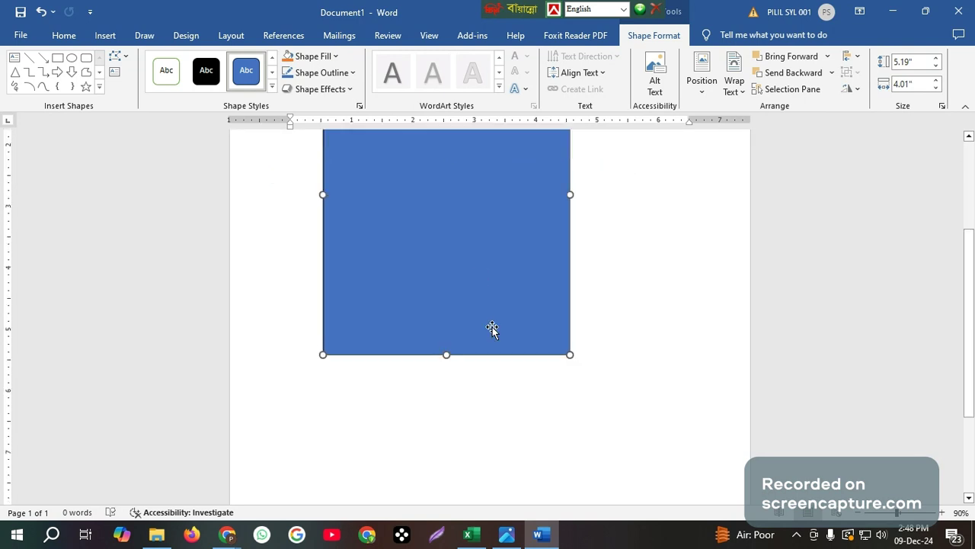
scroll(492, 328, down, 2)
scroll(494, 324, up, 7)
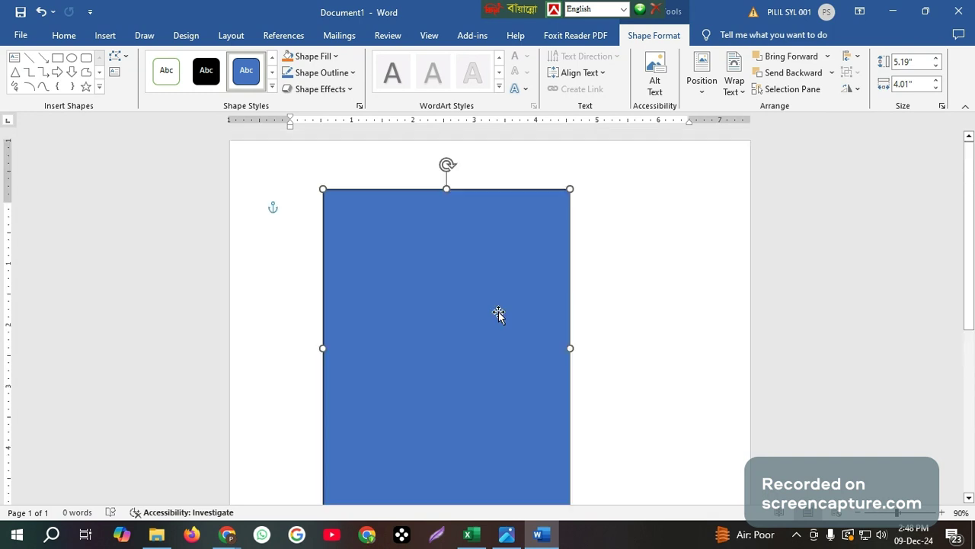
drag(499, 313, 473, 326)
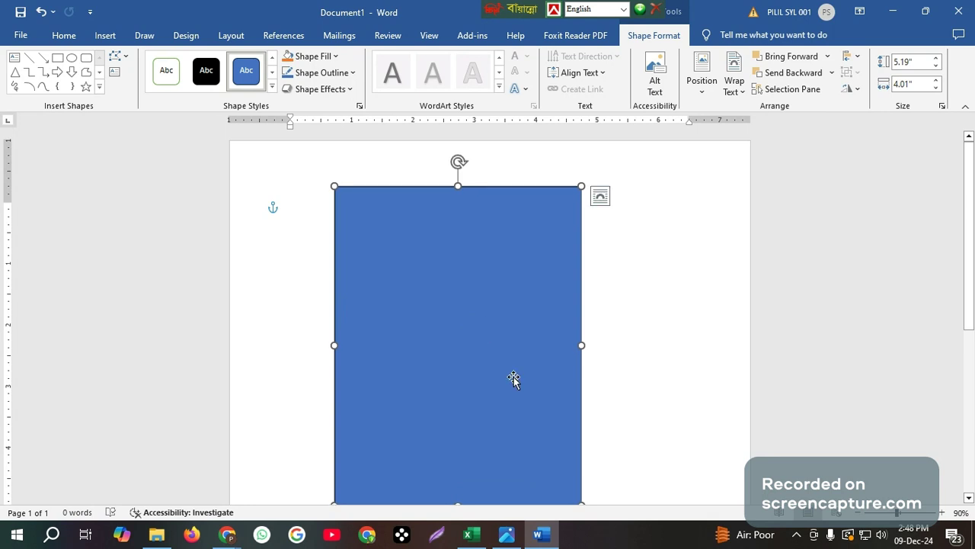
scroll(514, 377, down, 1)
key(ctrl+z)
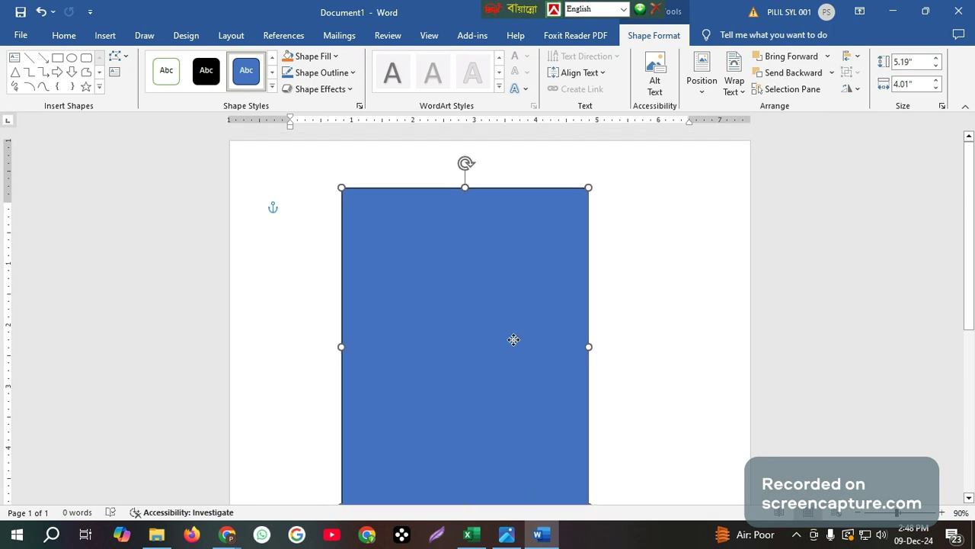
drag(513, 340, 502, 338)
mouse_move(509, 536)
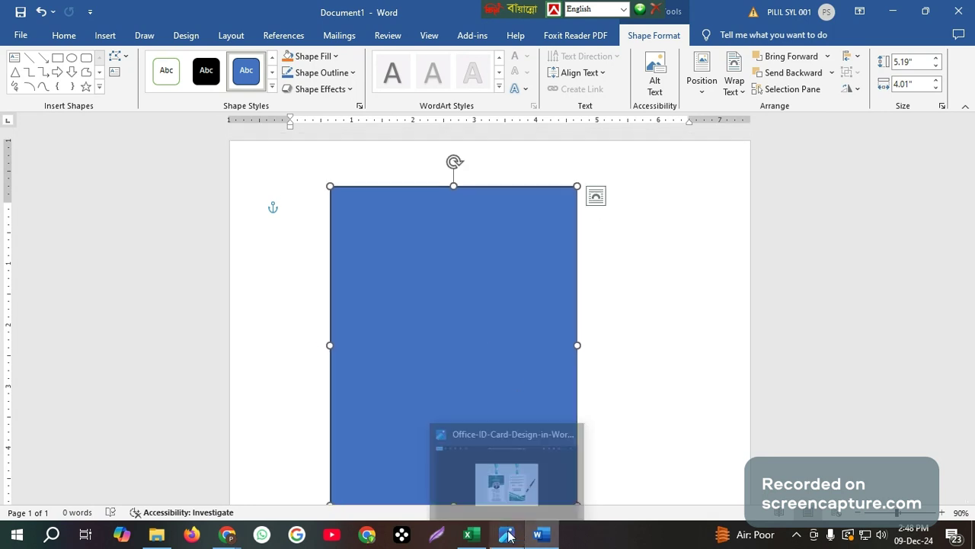
click(506, 502)
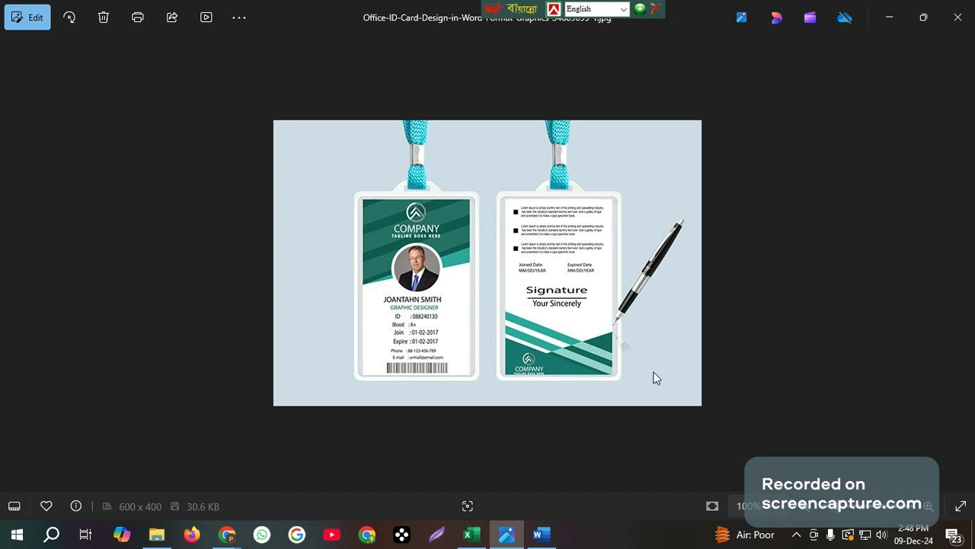
click(542, 534)
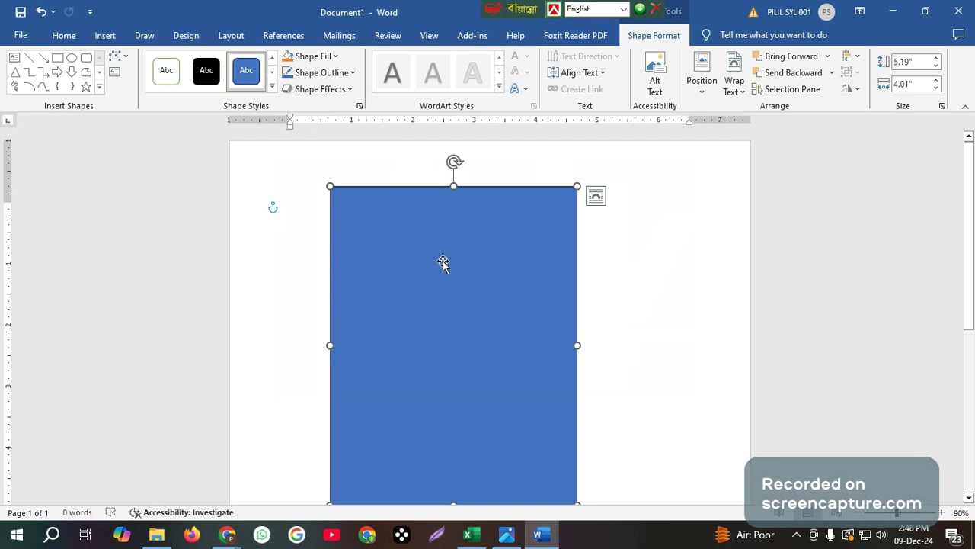
click(315, 61)
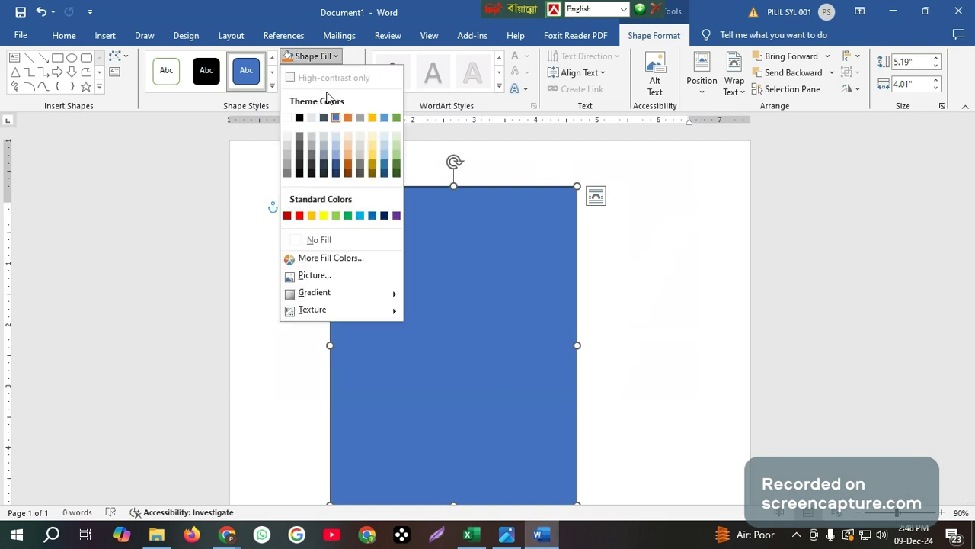
Remove the first rectangle's fill, then draw a second rectangle and tilt it toward the top-left corner
click(323, 244)
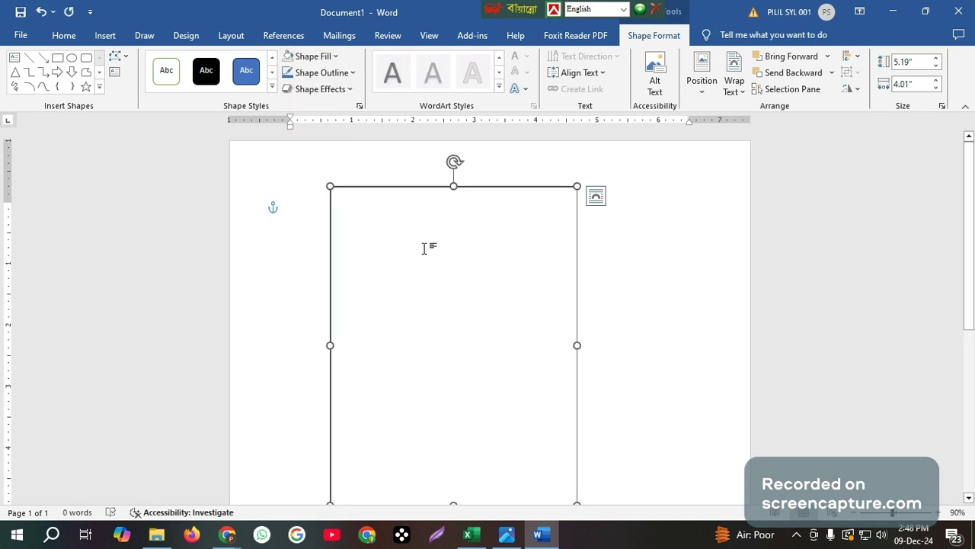
click(58, 60)
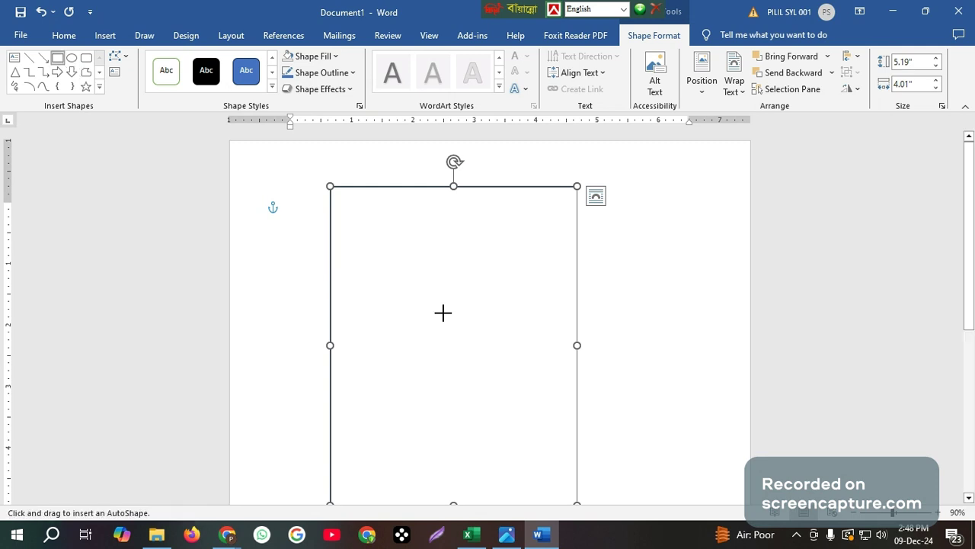
drag(354, 248, 463, 297)
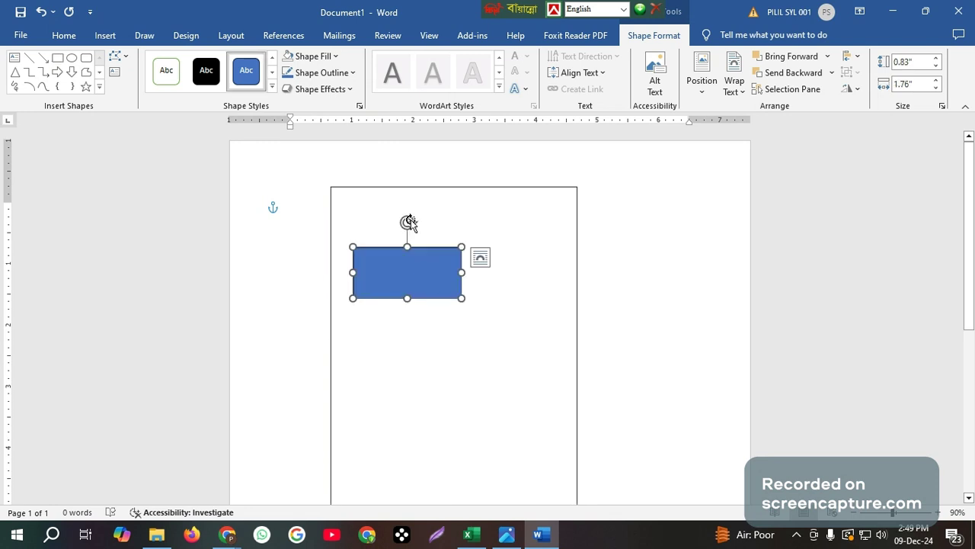
drag(409, 222, 381, 229)
drag(380, 228, 379, 232)
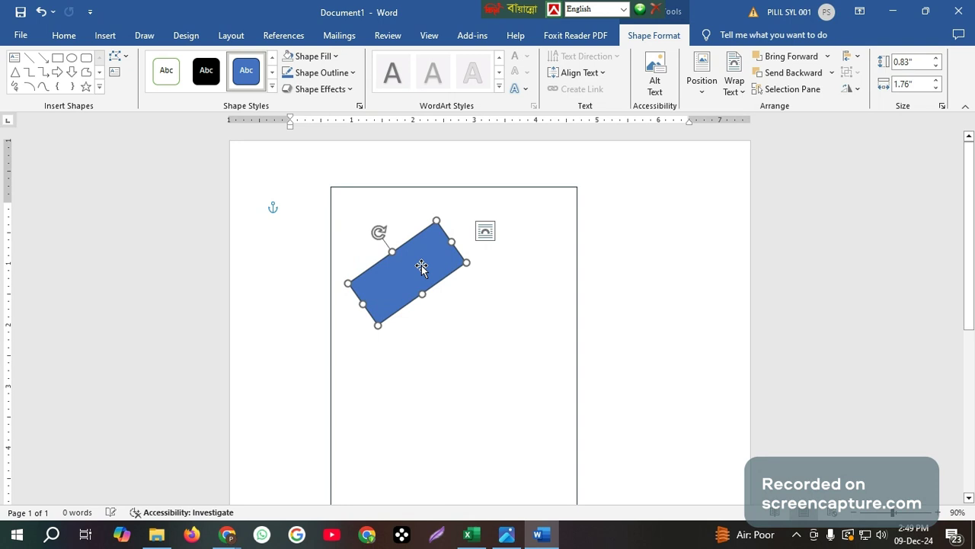
drag(421, 268, 367, 175)
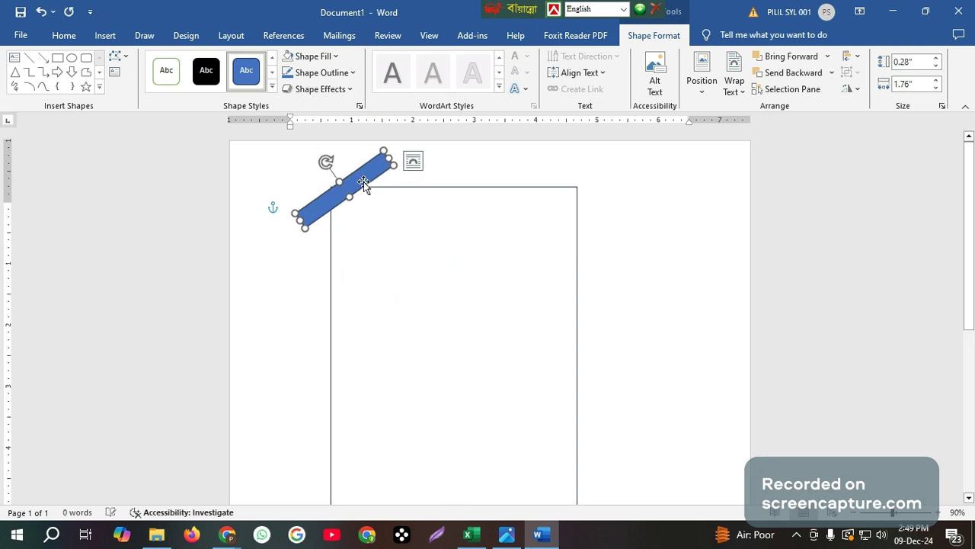
Send the blue band behind the frame and shrink it to 0.19" by 0.44"
click(807, 72)
drag(391, 158, 376, 206)
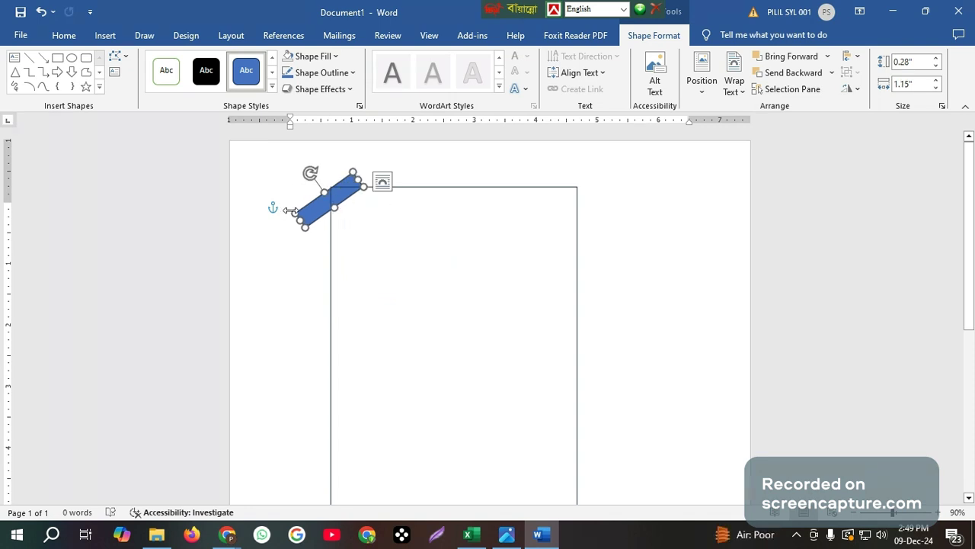
drag(299, 218, 331, 194)
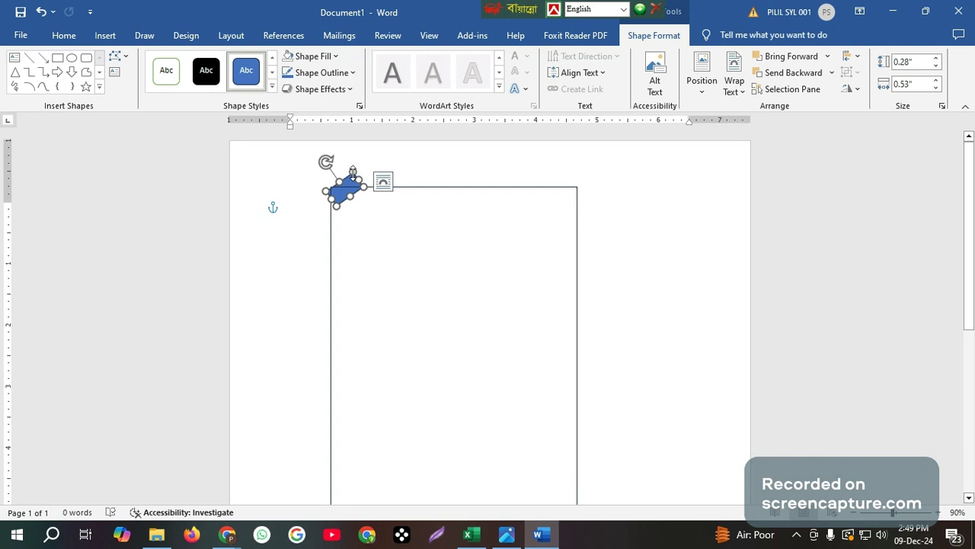
drag(353, 172, 351, 187)
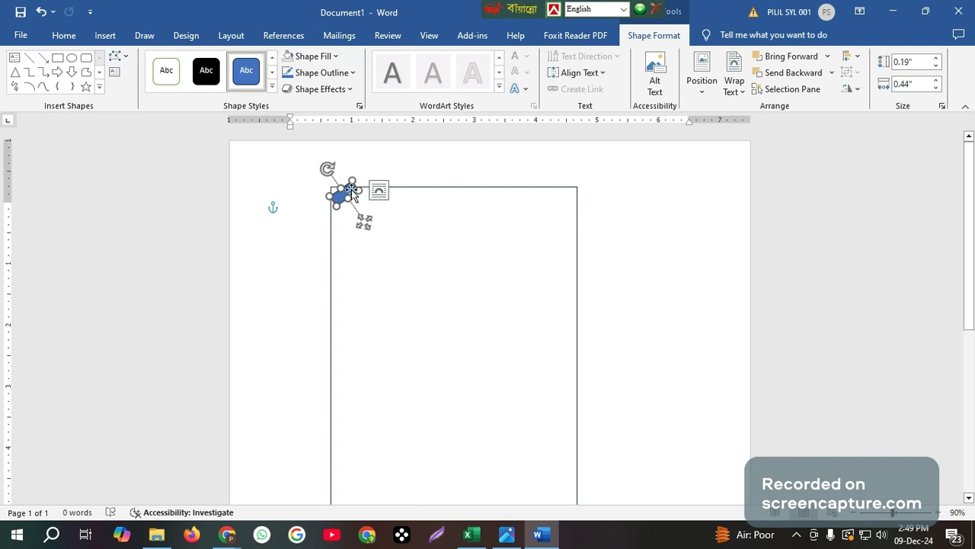
scroll(409, 298, up, 10)
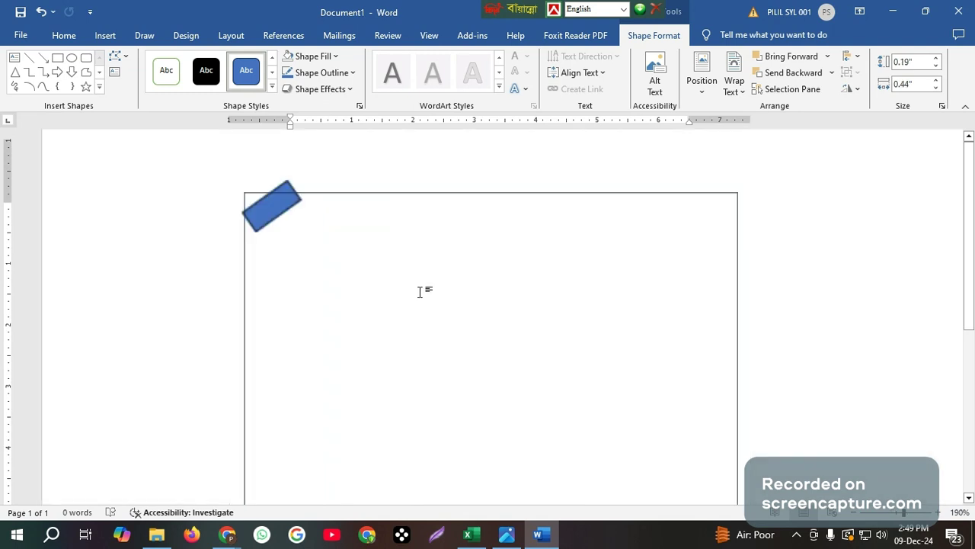
Set the blue band's outline to No Outline
scroll(419, 292, up, 10)
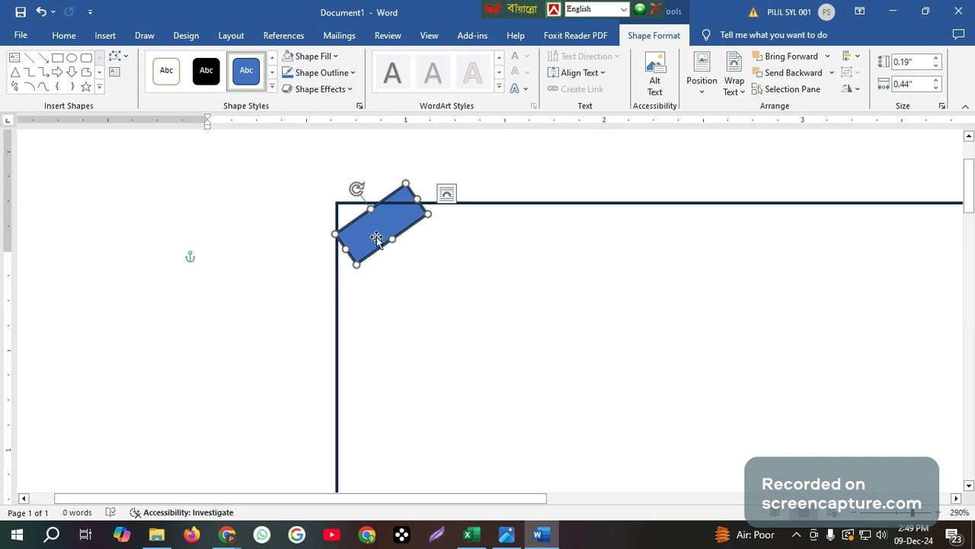
drag(376, 238, 373, 237)
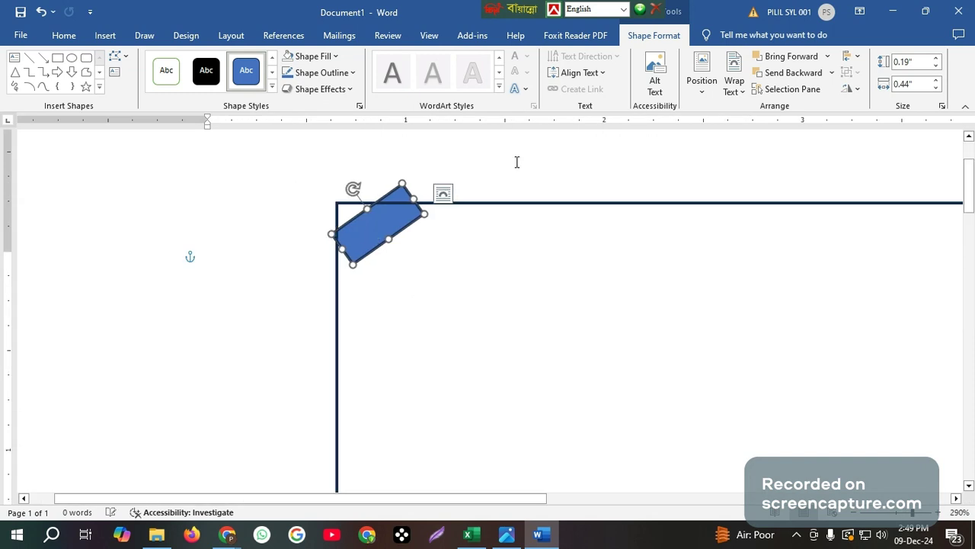
click(335, 56)
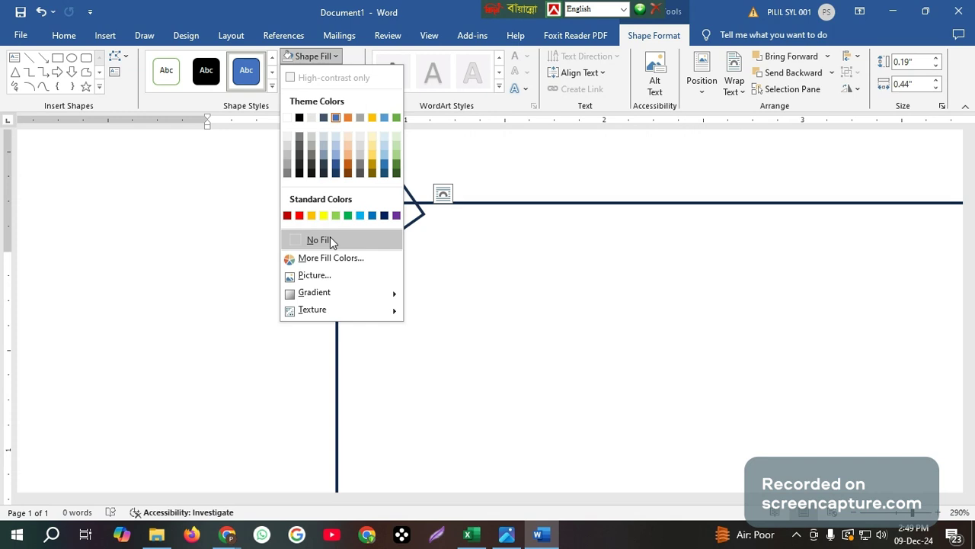
click(461, 260)
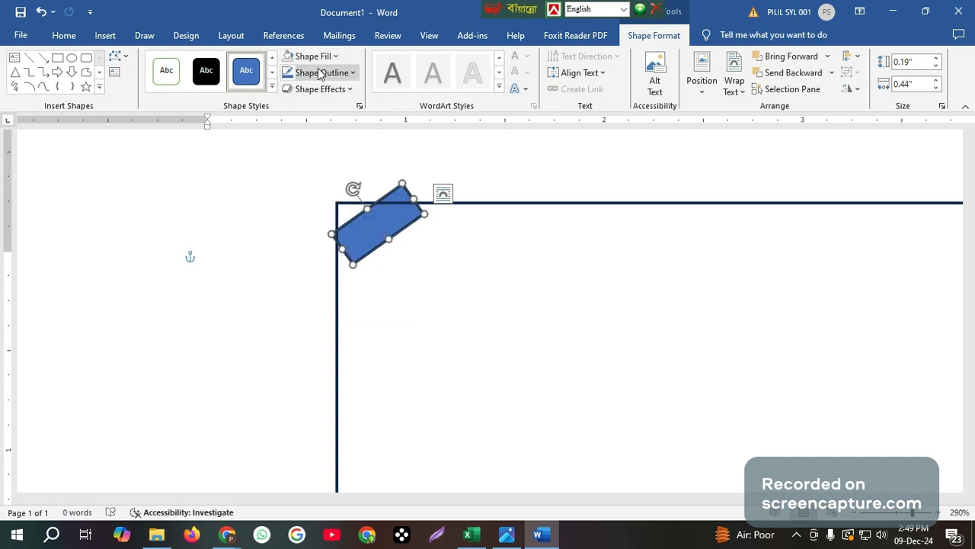
click(320, 74)
click(329, 256)
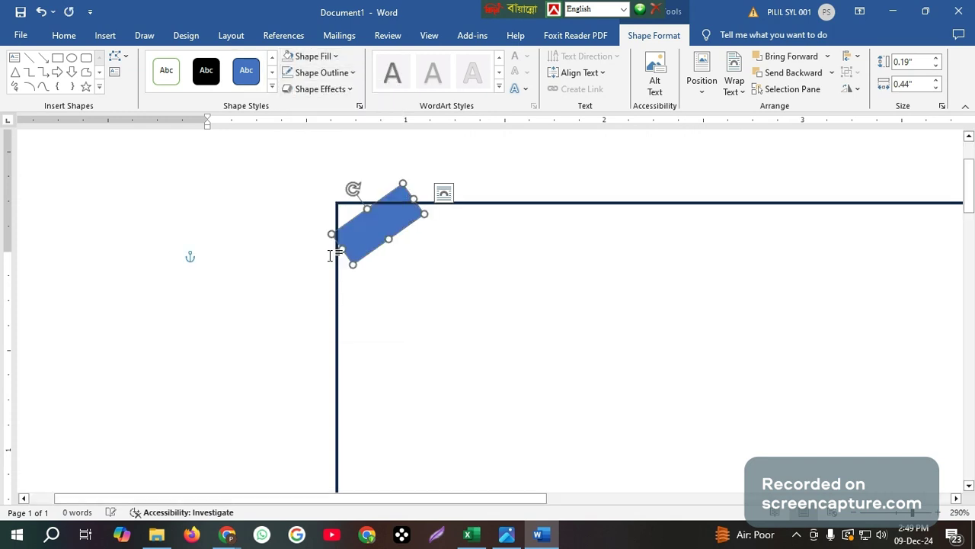
Move the band onto the frame's top-left corner and slim it to 0.08" by 0.29"
drag(377, 235, 358, 228)
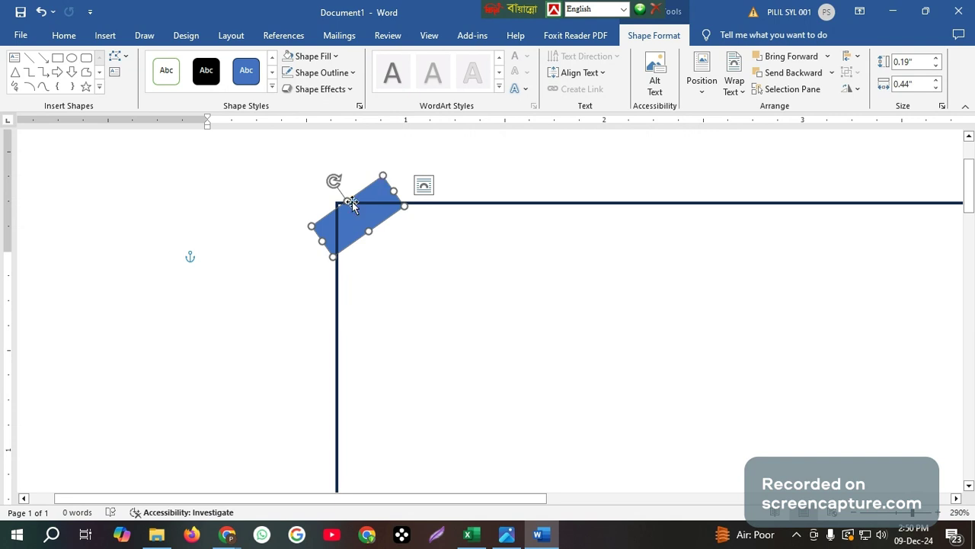
drag(347, 205, 344, 197)
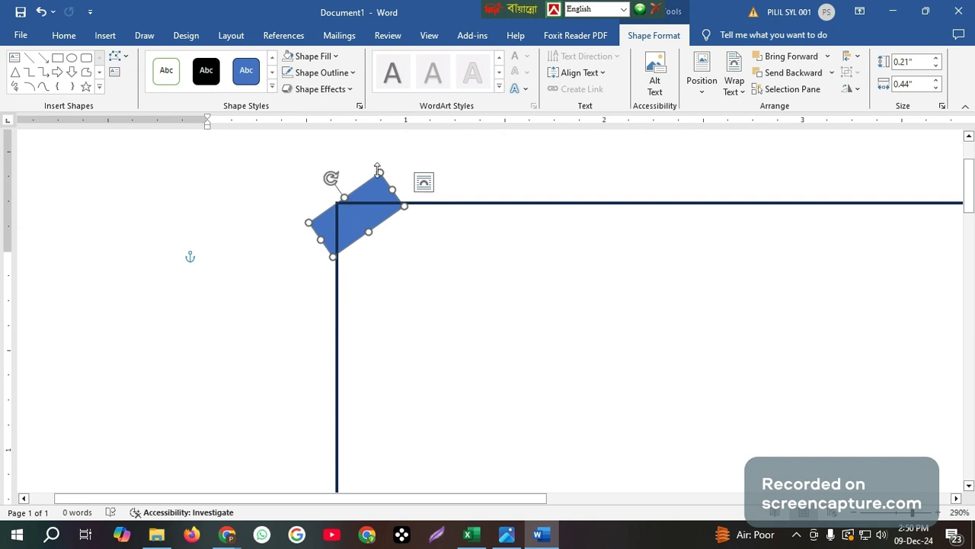
drag(381, 172, 382, 200)
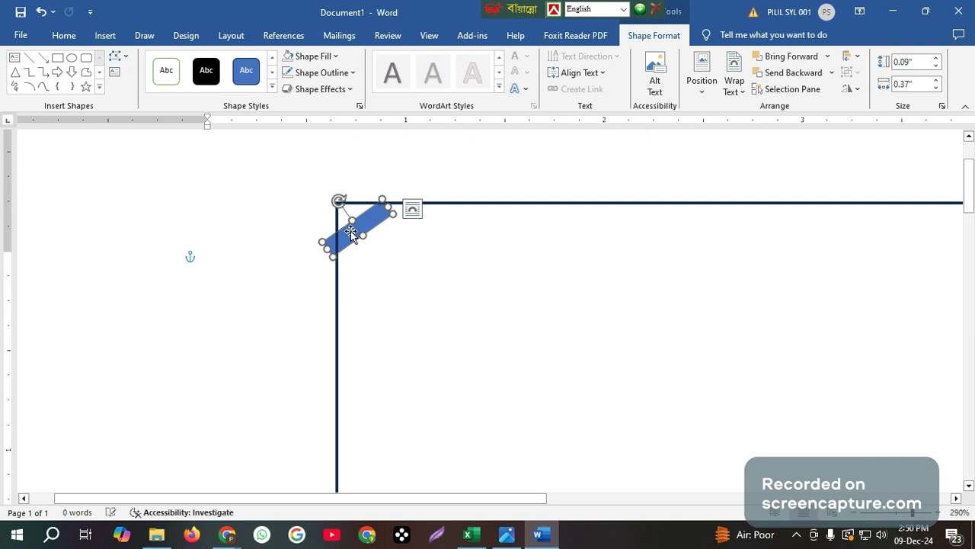
drag(332, 247, 338, 242)
click(401, 261)
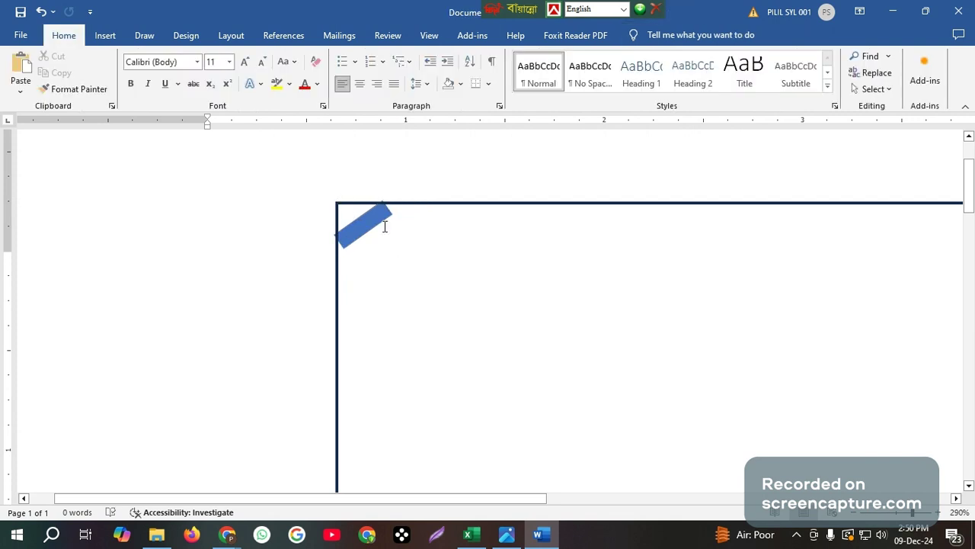
click(378, 222)
click(395, 257)
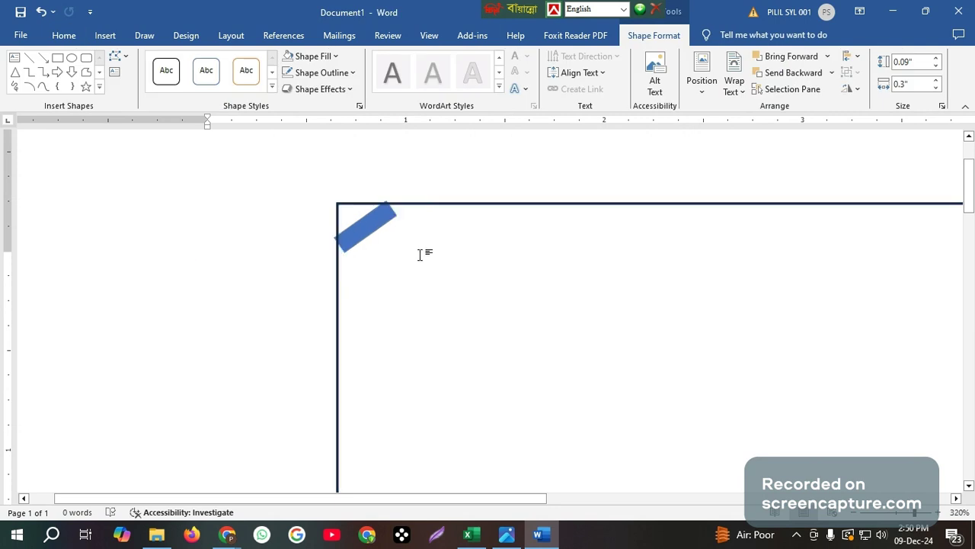
scroll(420, 255, up, 8)
scroll(432, 248, up, 1)
click(387, 253)
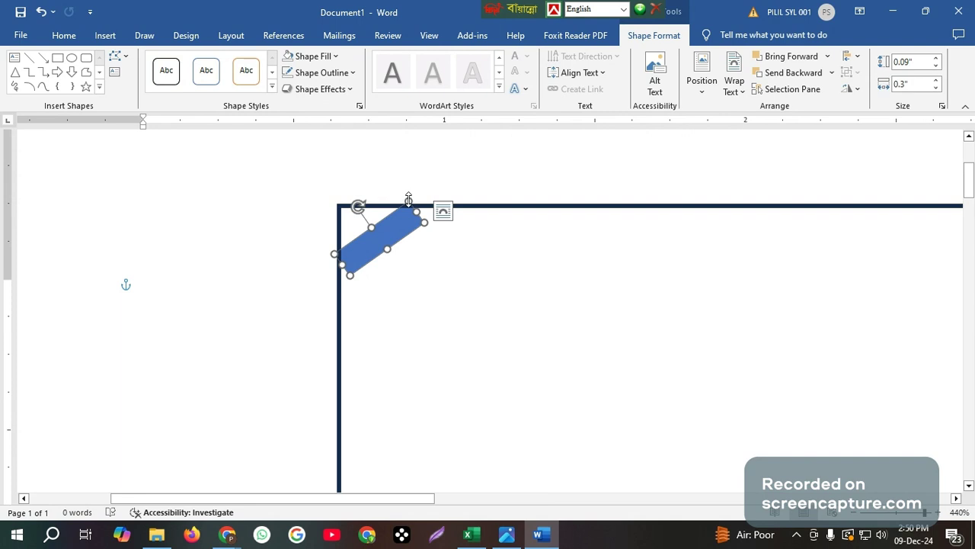
drag(409, 200, 408, 204)
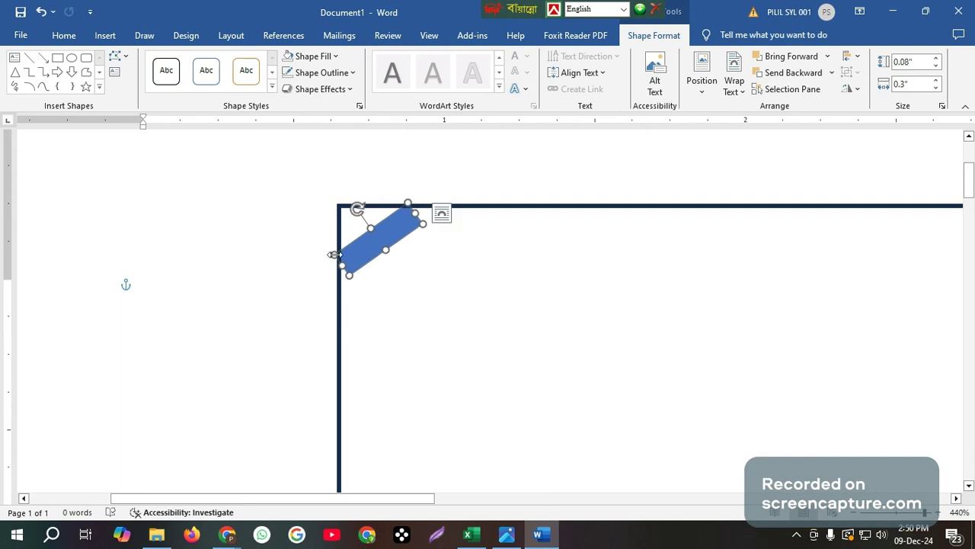
drag(335, 255, 336, 254)
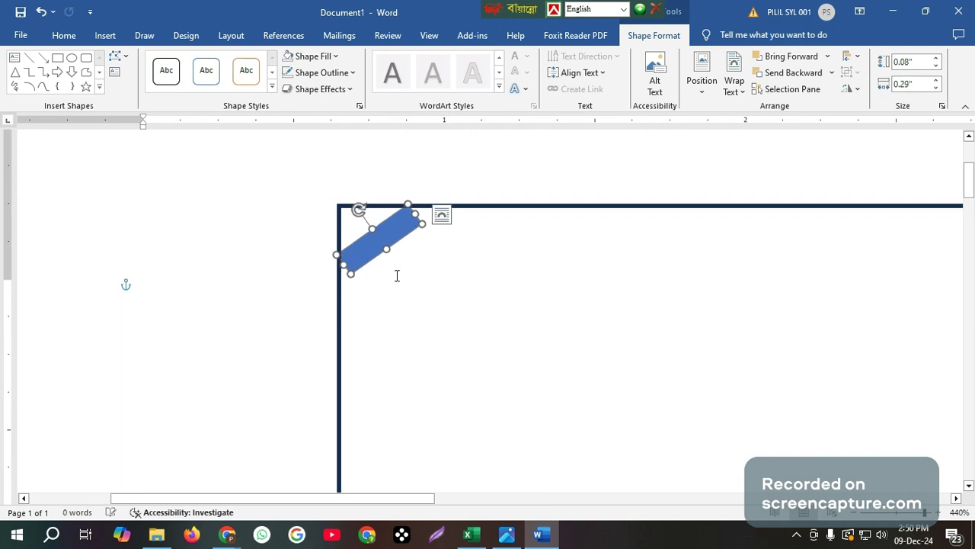
click(396, 275)
click(359, 266)
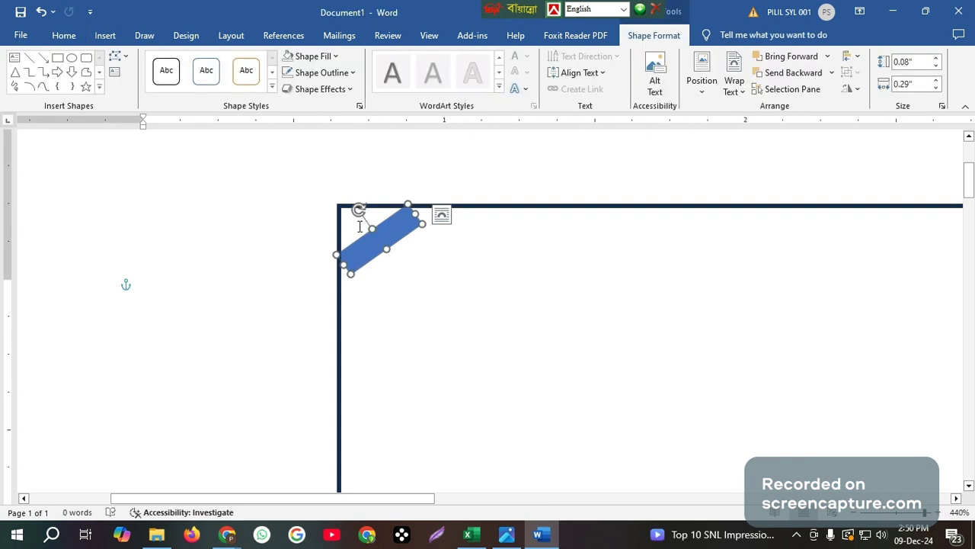
Draw an isosceles triangle, rotate it and fit it into the frame's top-left corner
click(14, 75)
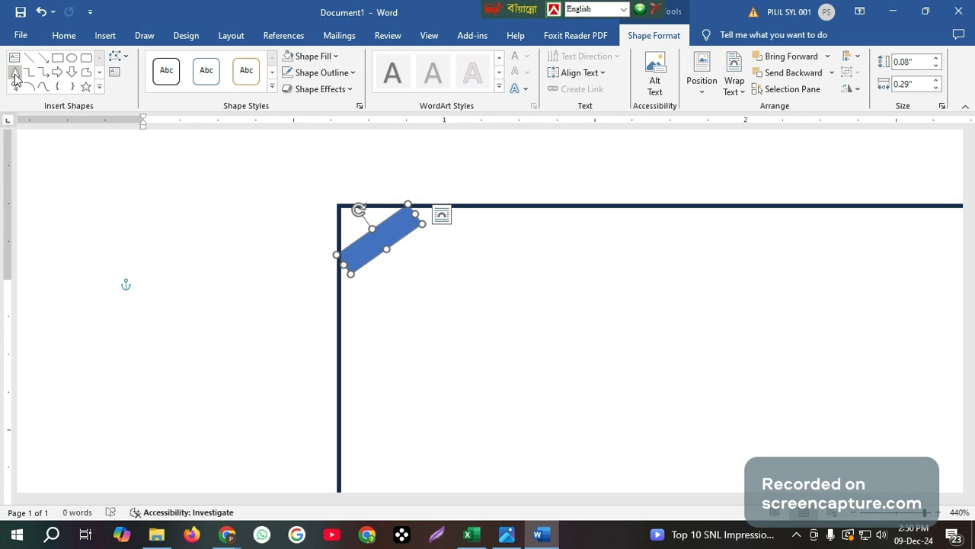
drag(337, 206, 396, 241)
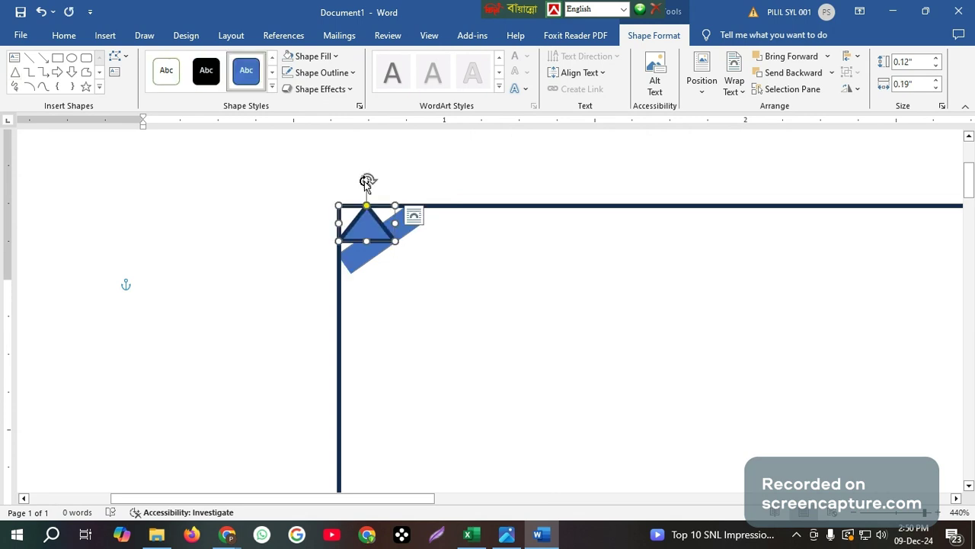
drag(367, 181, 355, 229)
drag(330, 195, 334, 187)
drag(358, 231, 332, 186)
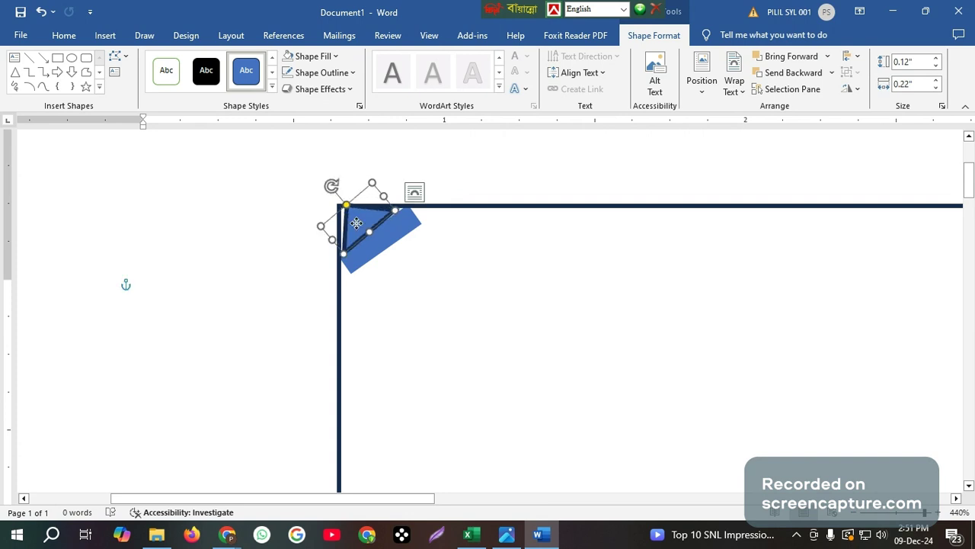
drag(357, 223, 354, 224)
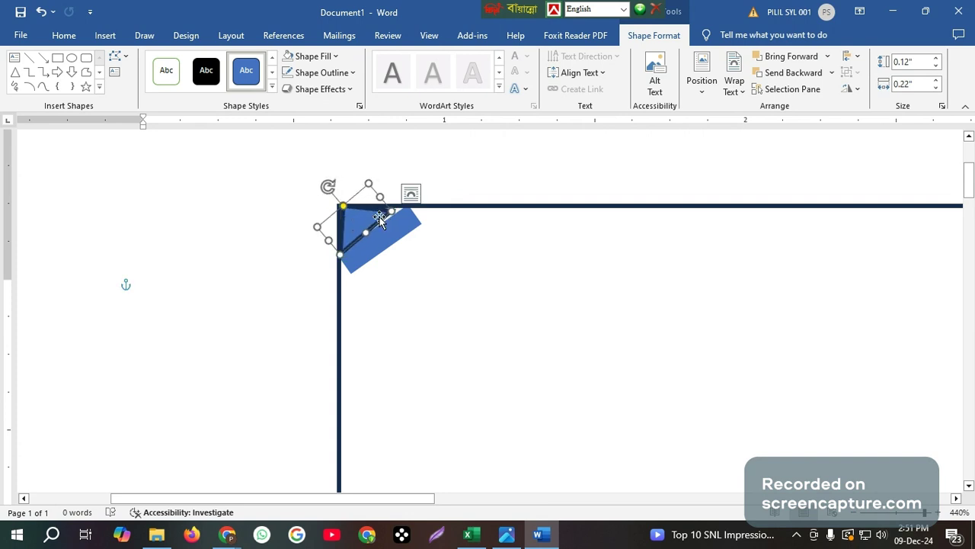
drag(394, 211, 397, 207)
drag(330, 186, 329, 186)
drag(362, 215, 360, 217)
Adjust the blue band's angle and position so it lines up with the triangle
click(400, 228)
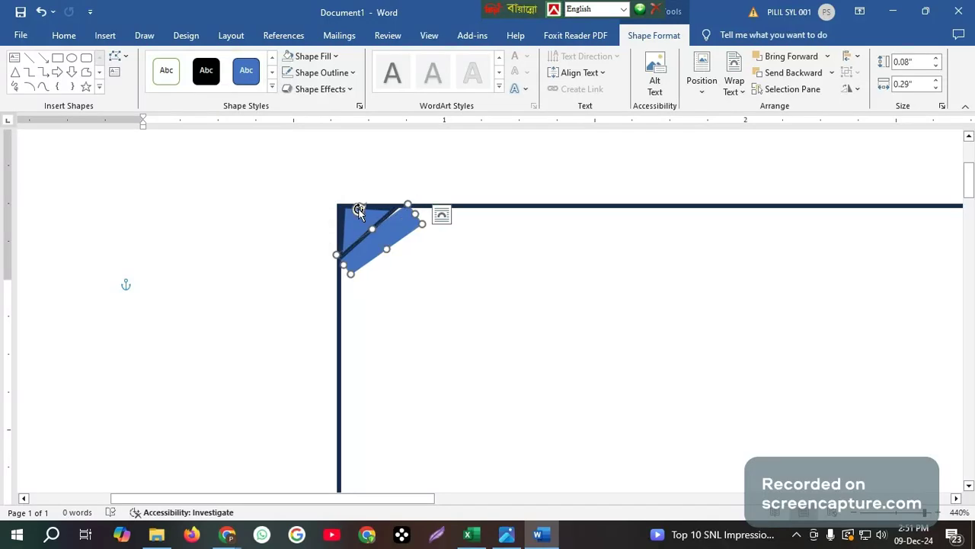
drag(359, 210, 358, 212)
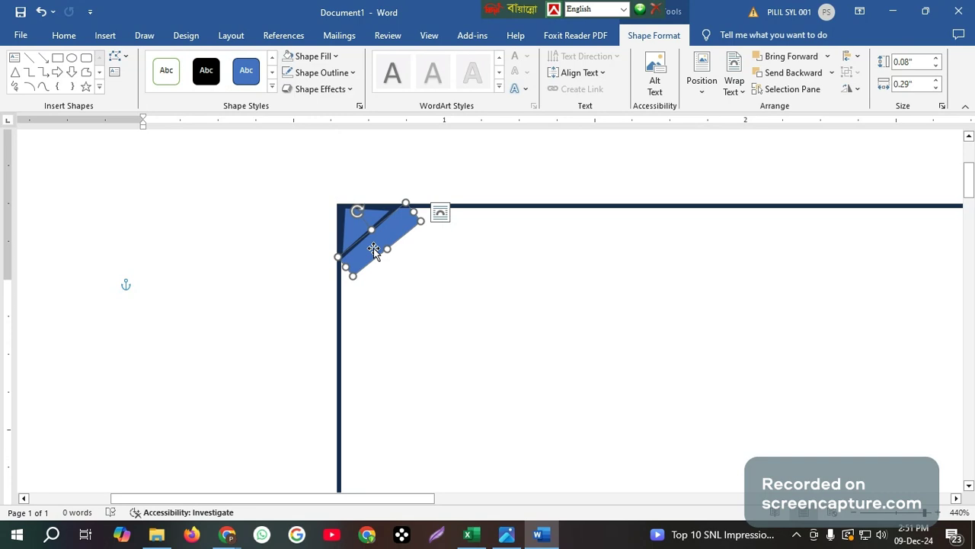
drag(374, 247, 371, 251)
click(419, 254)
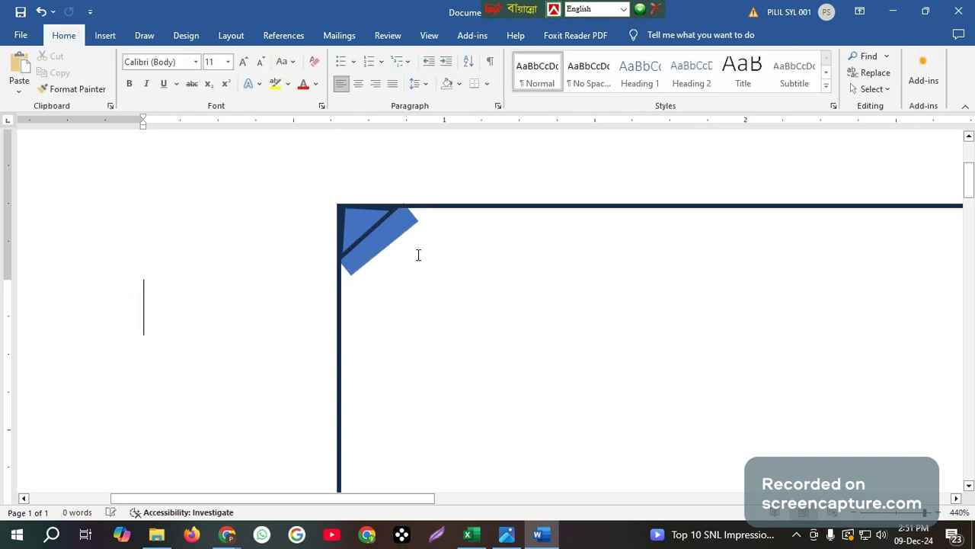
click(358, 221)
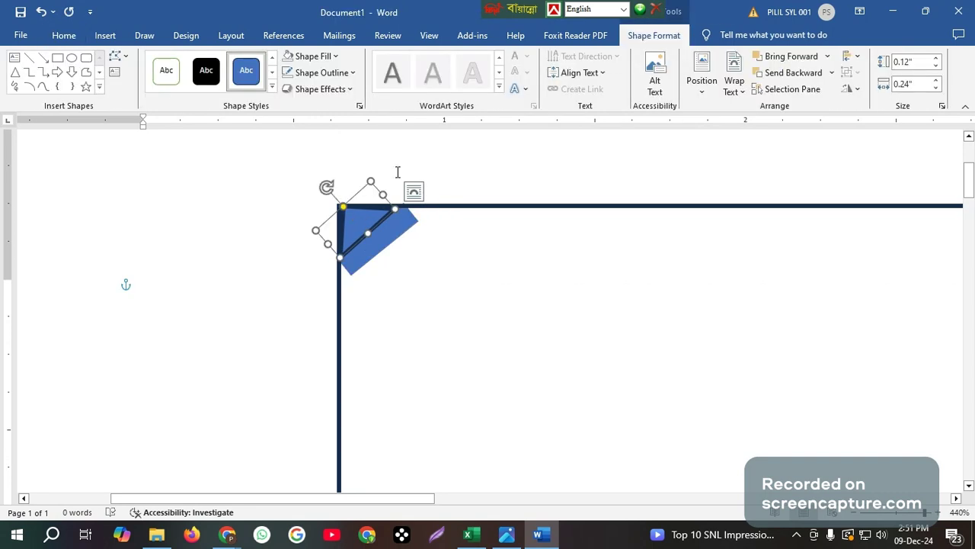
Remove the corner triangle's outline
click(320, 73)
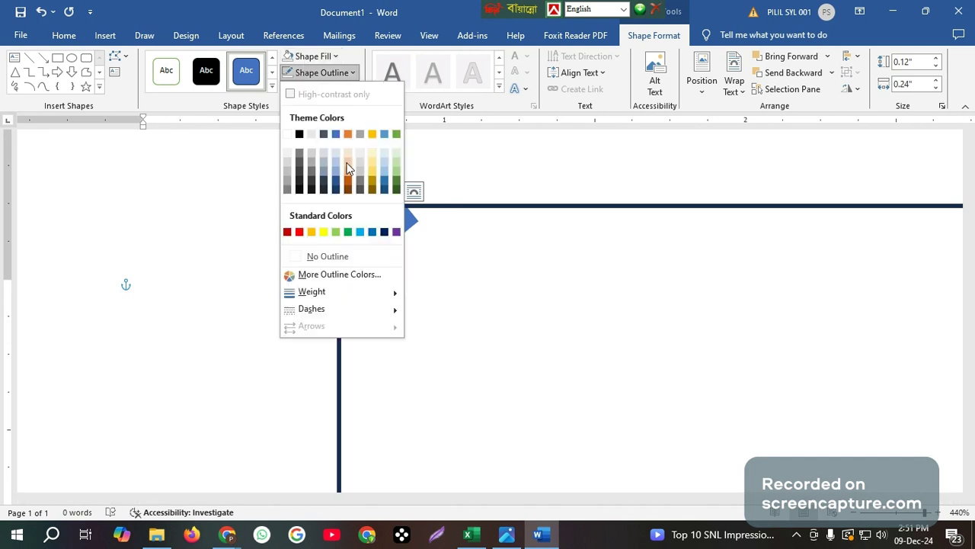
click(335, 254)
key(Escape)
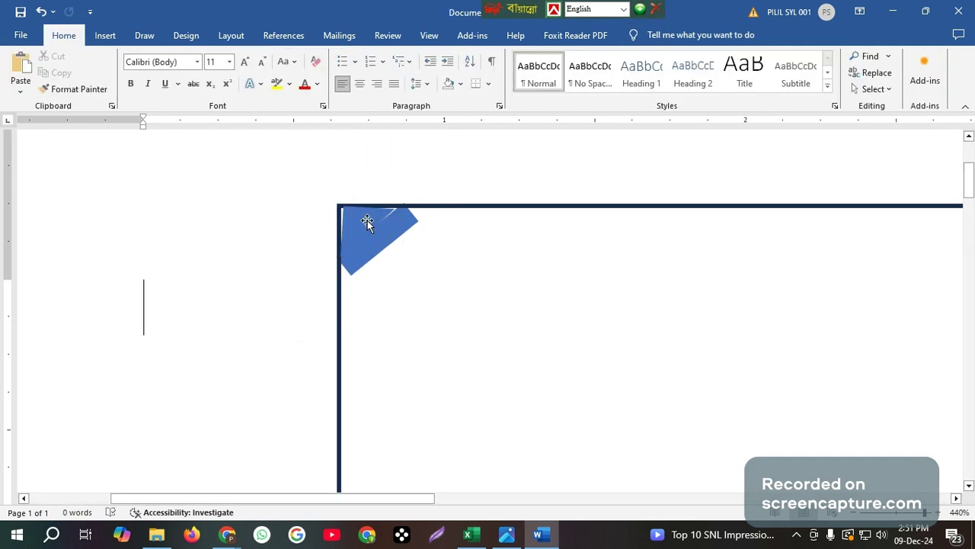
click(367, 222)
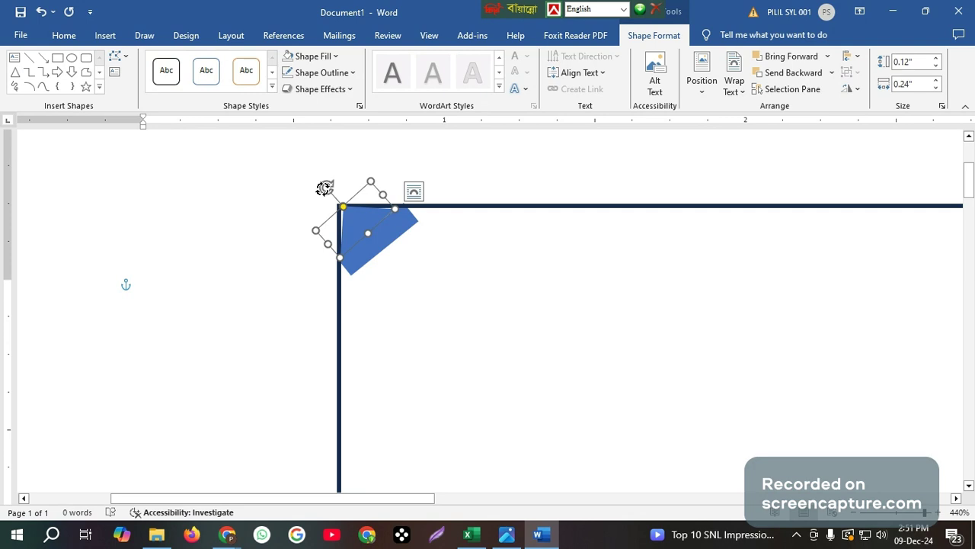
Rotate, move and resize the blue band back to 0.08" by 0.29" to form one solid corner wedge
drag(325, 189, 324, 191)
drag(359, 229, 349, 228)
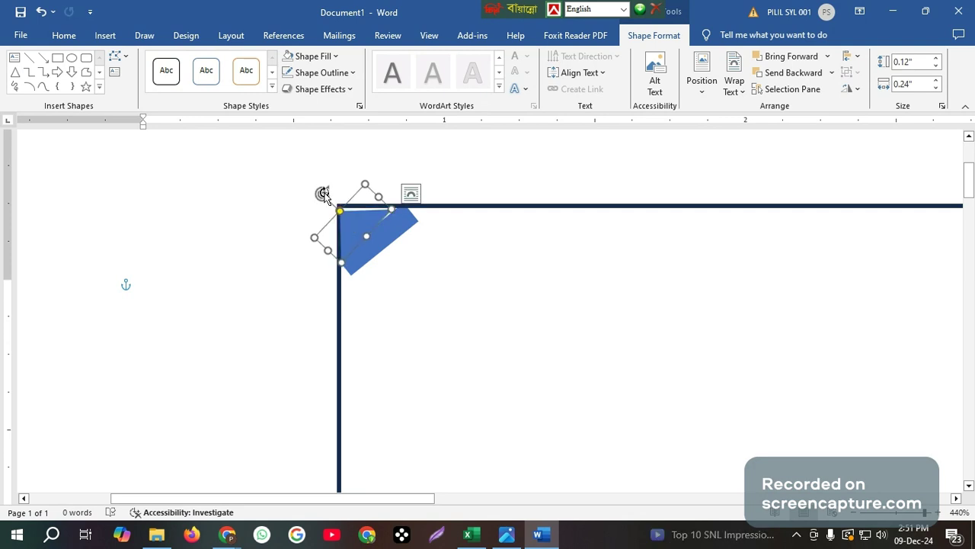
drag(324, 195, 323, 188)
drag(354, 227, 403, 216)
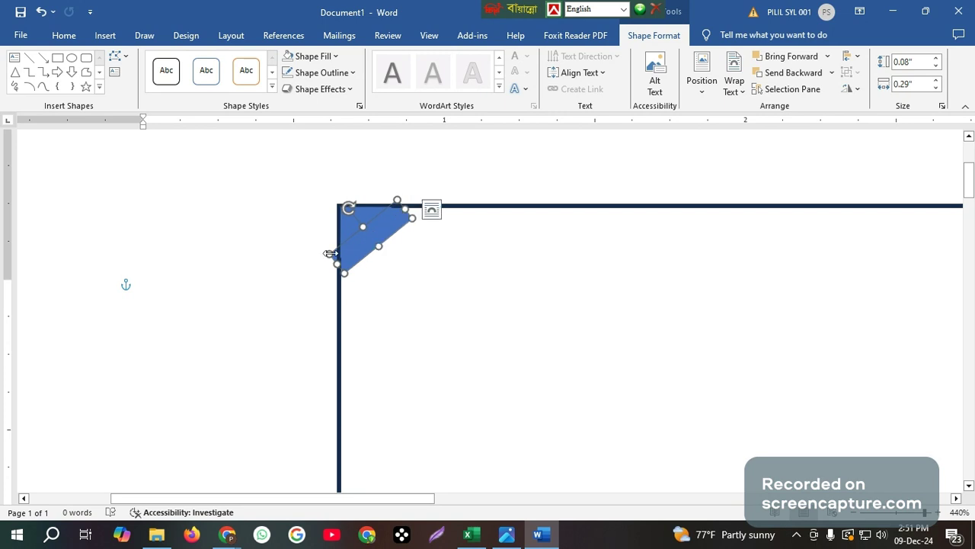
drag(330, 254, 338, 252)
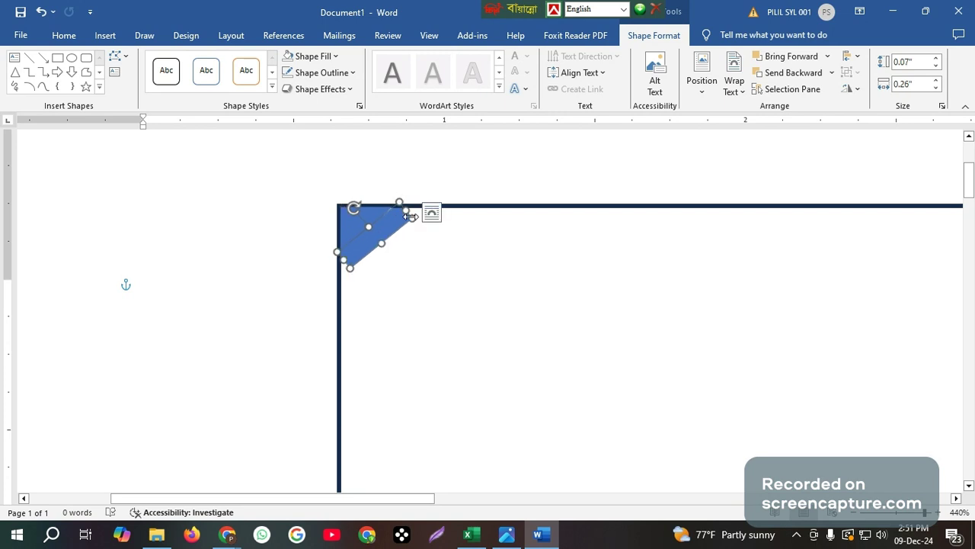
drag(411, 216, 389, 226)
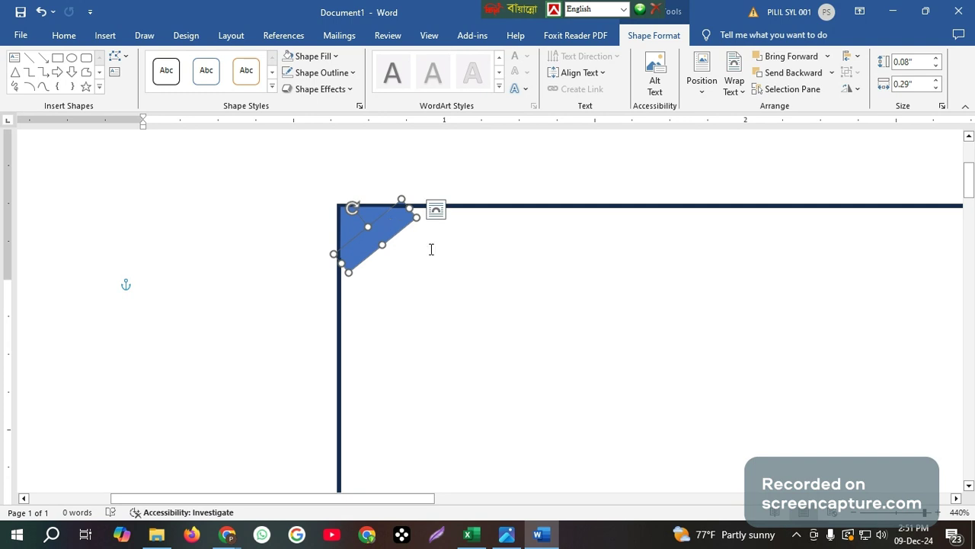
click(431, 249)
click(403, 219)
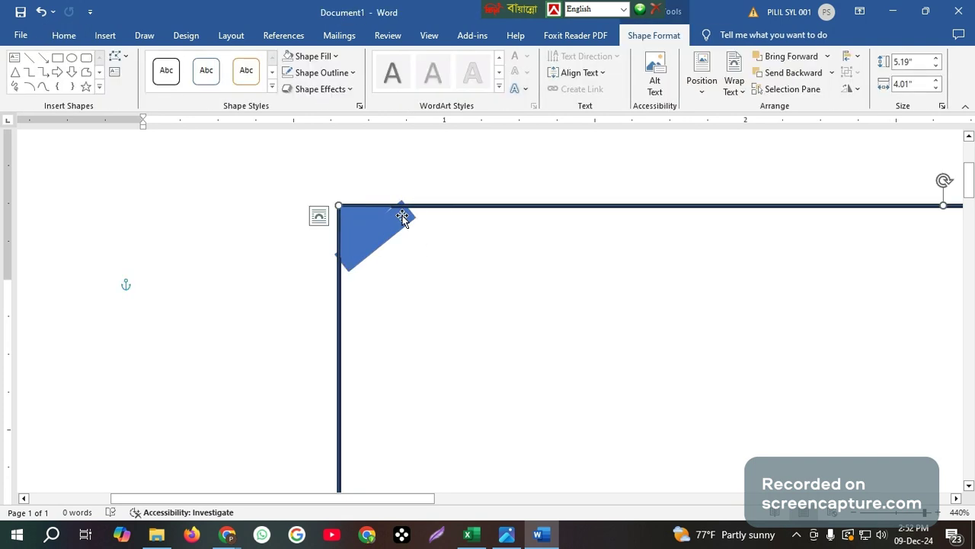
Reshape the small blue shape into a separate 0.06" by 0.4" diagonal bar below the corner triangle
click(402, 218)
drag(403, 199, 397, 204)
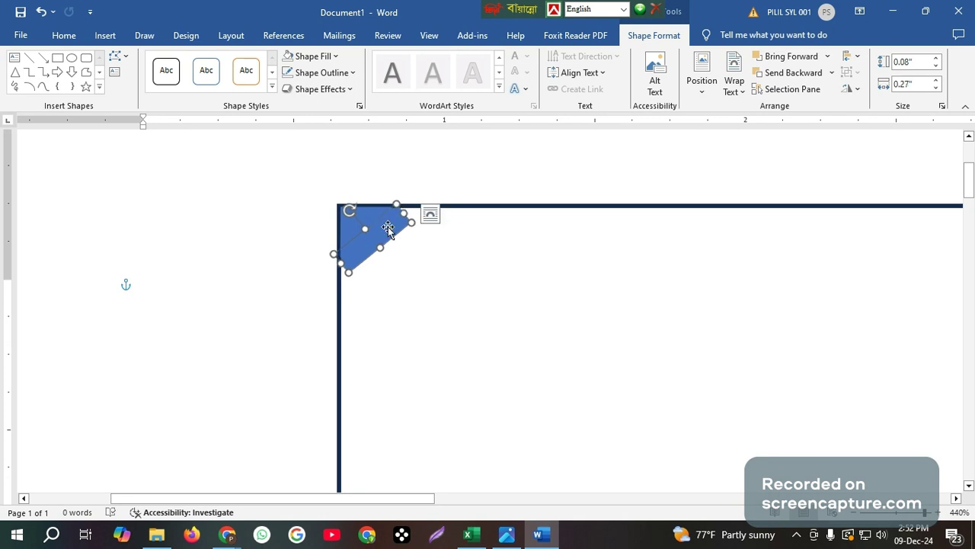
drag(347, 211, 384, 233)
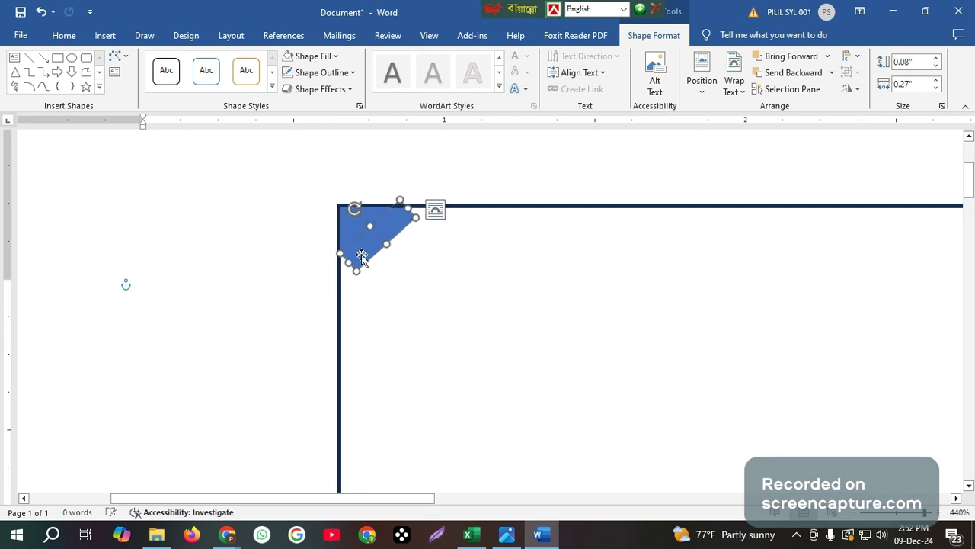
drag(350, 263, 354, 271)
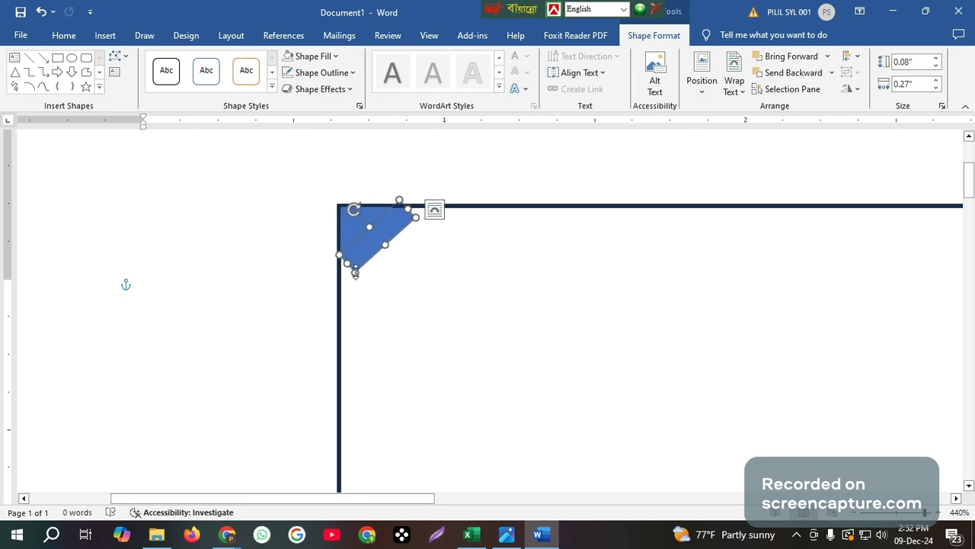
drag(355, 271, 353, 289)
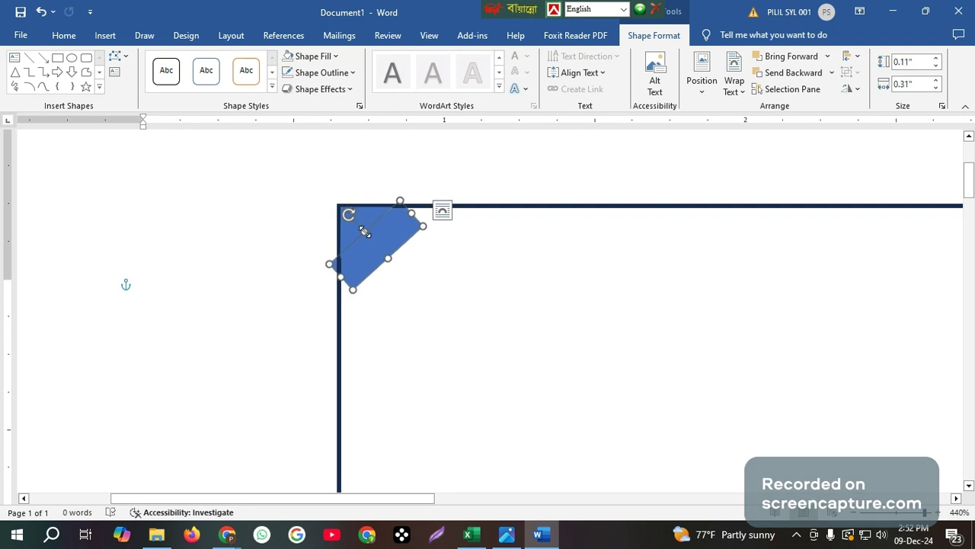
drag(365, 232, 371, 239)
drag(371, 239, 440, 214)
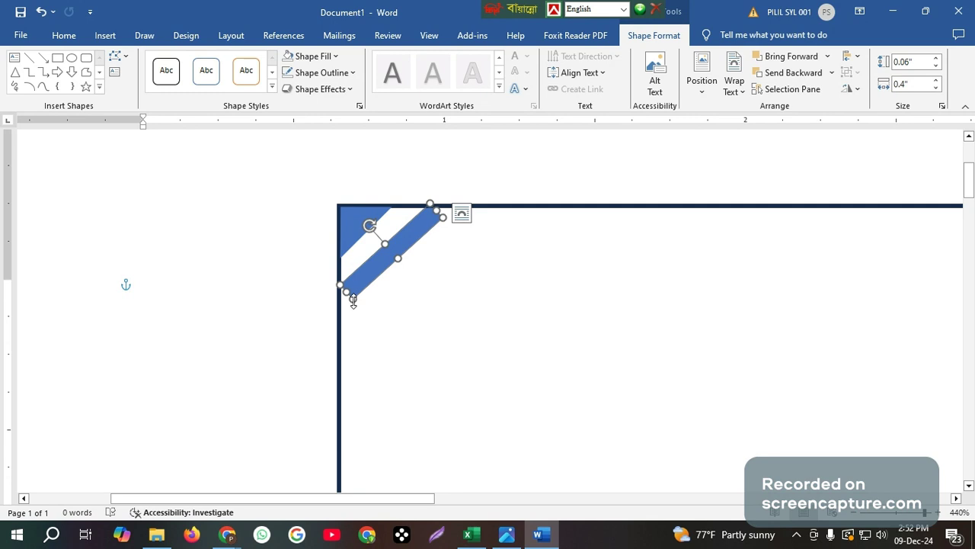
click(355, 227)
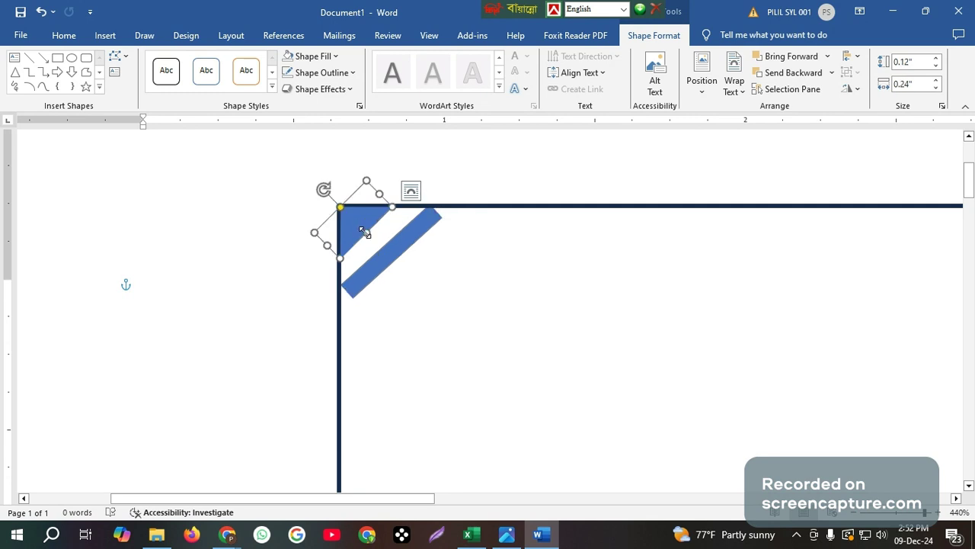
Enlarge, rotate and reposition the corner triangle until it meets the 0.41" strip as one solid wedge
drag(364, 233, 379, 251)
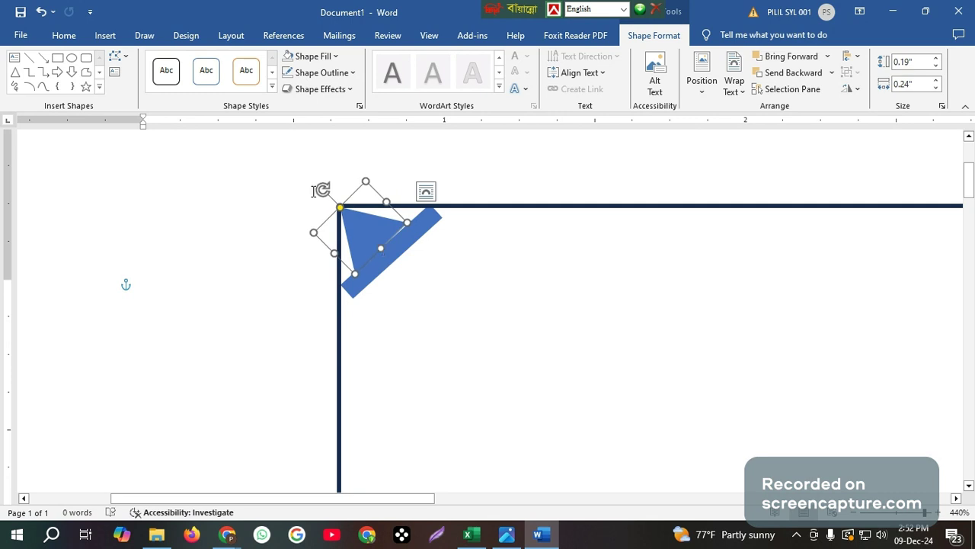
drag(322, 190, 331, 183)
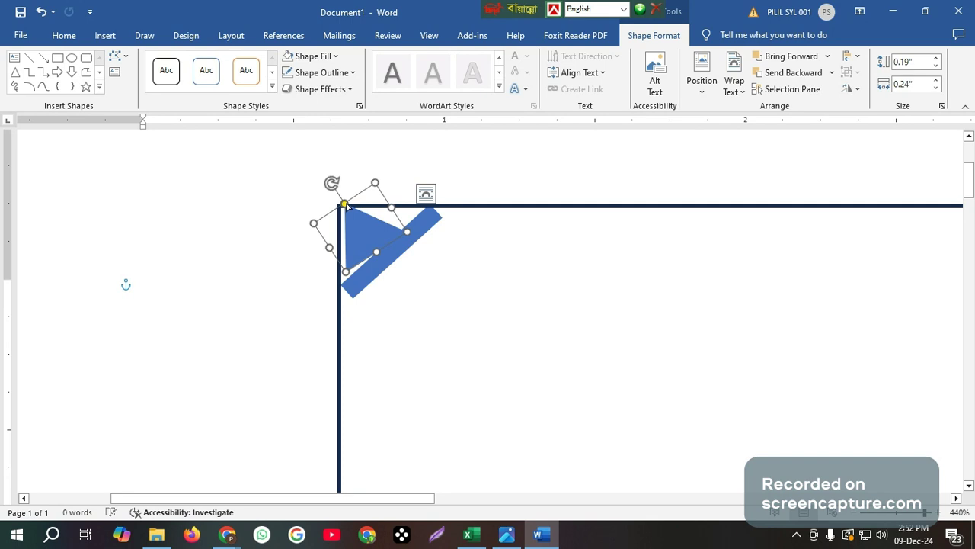
drag(359, 233, 415, 190)
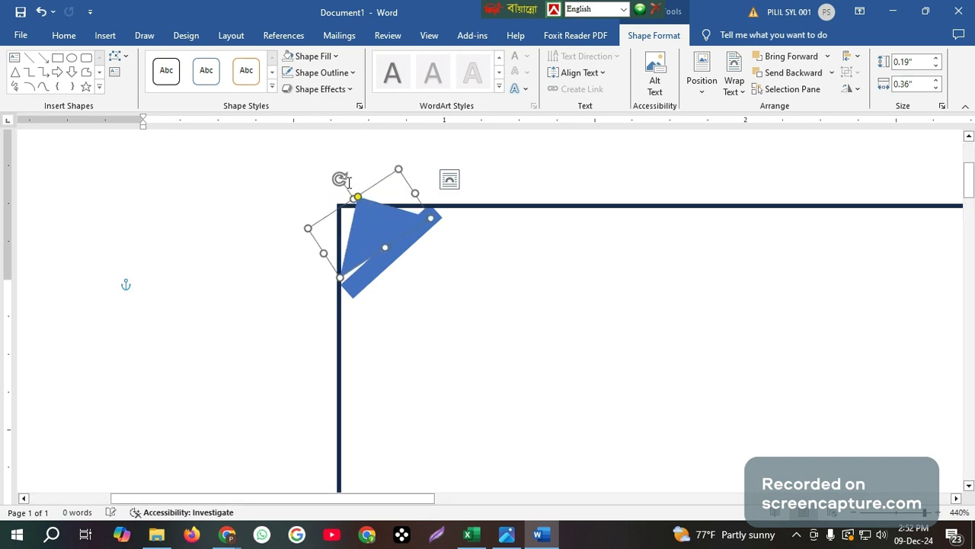
mouse_move(340, 179)
mouse_down()
mouse_move(334, 187)
mouse_move(351, 187)
mouse_move(334, 186)
mouse_up()
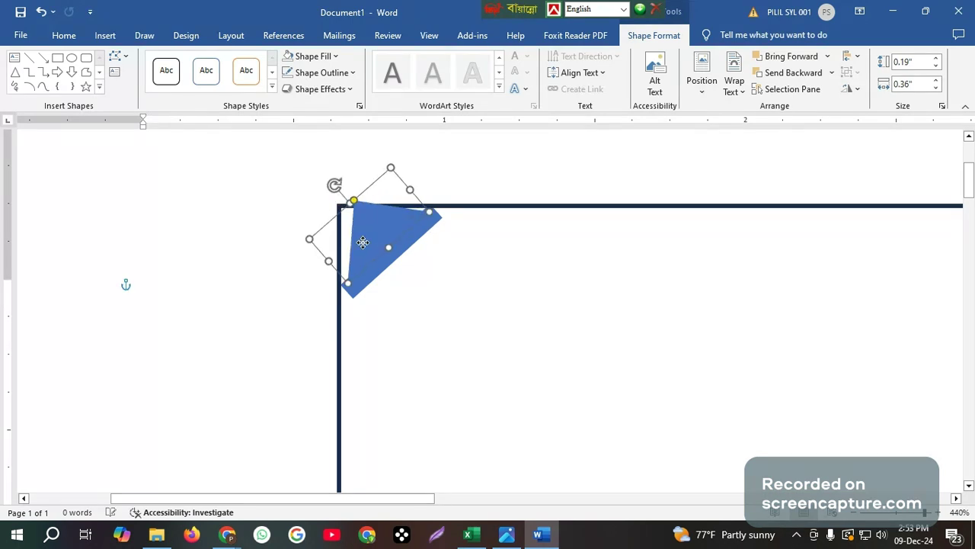
drag(362, 242, 364, 239)
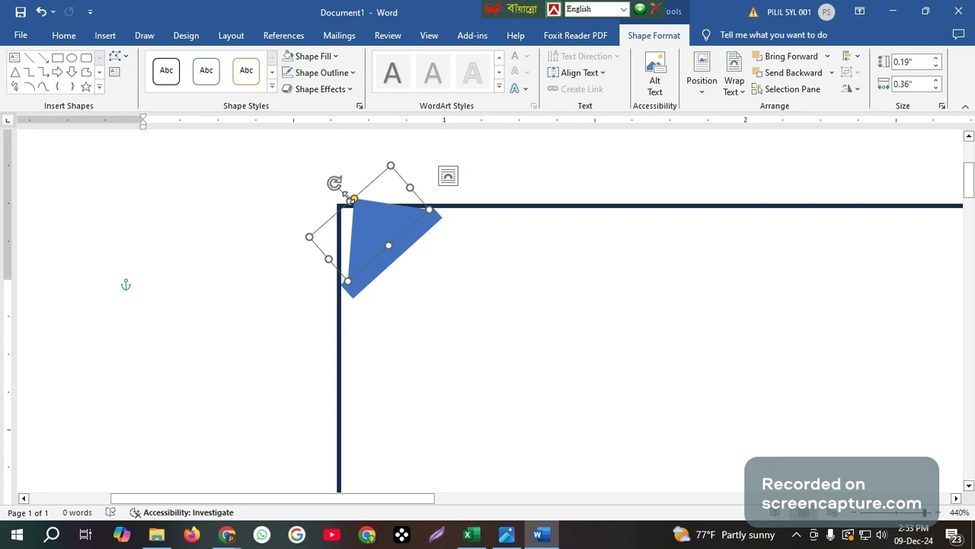
drag(347, 196, 343, 210)
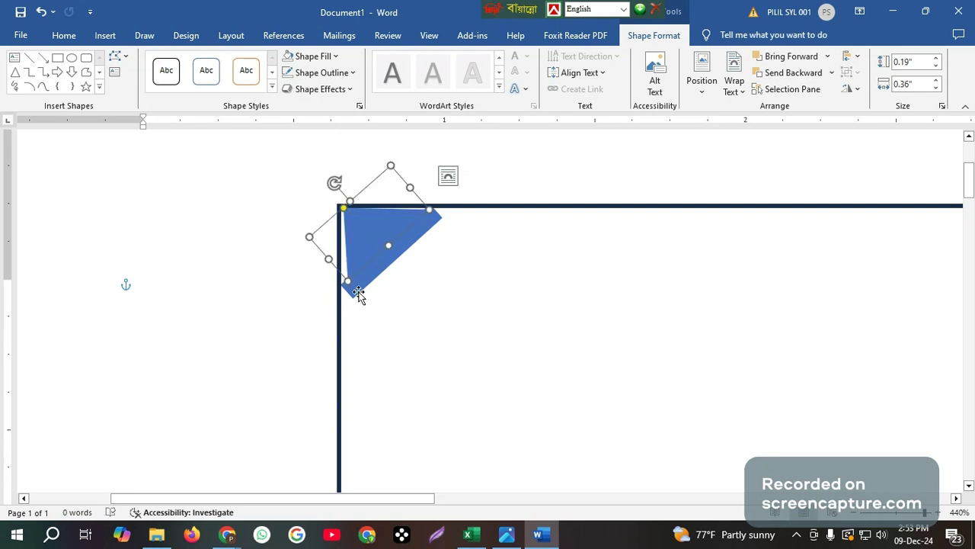
drag(348, 282, 340, 283)
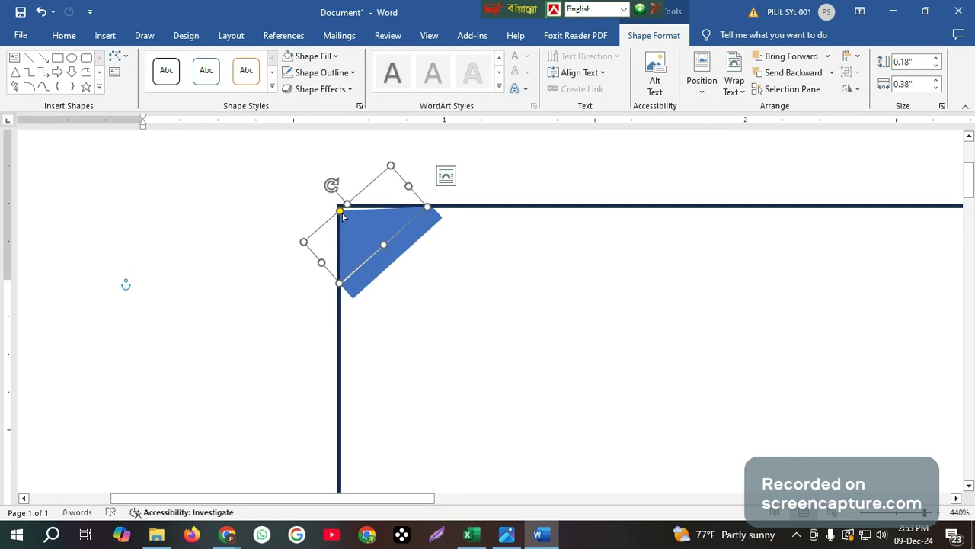
drag(342, 213, 340, 212)
drag(354, 231, 373, 261)
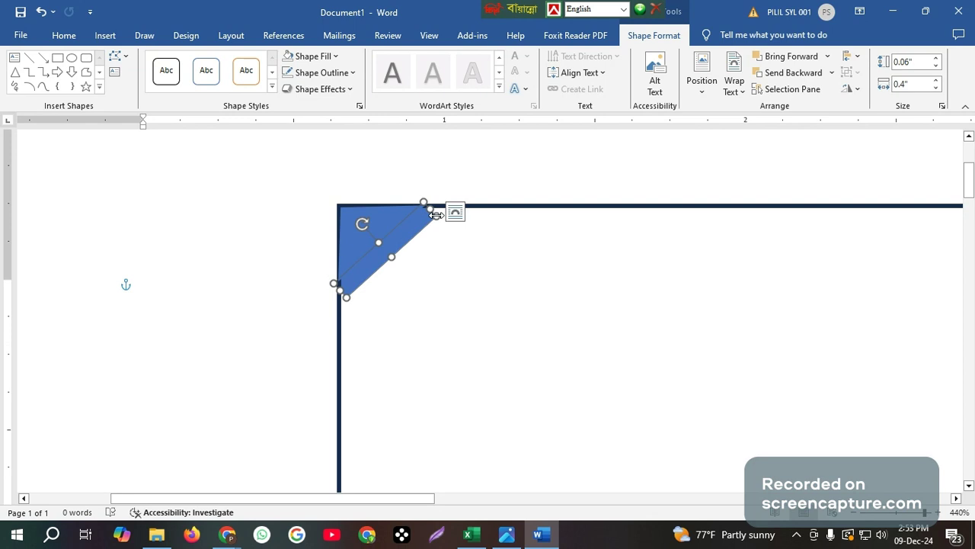
drag(436, 215, 437, 216)
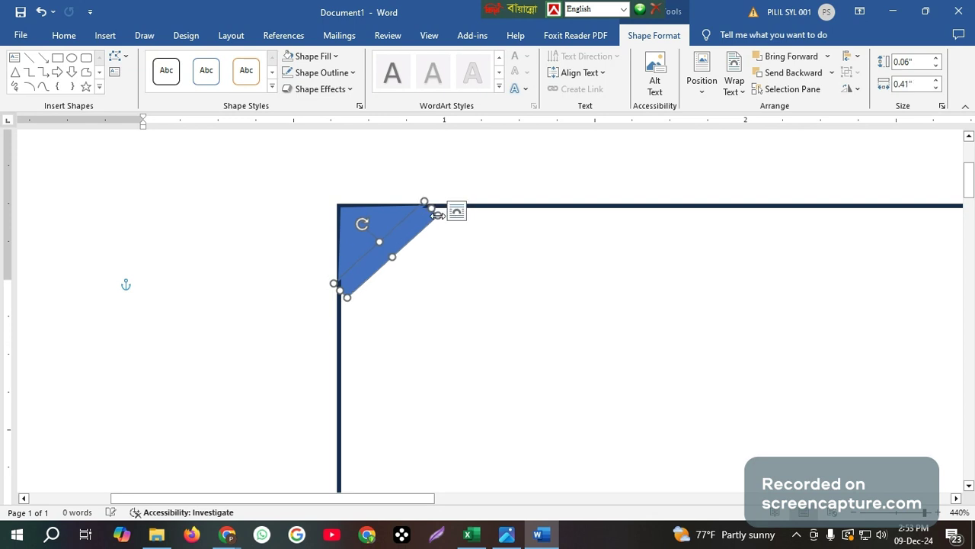
click(436, 262)
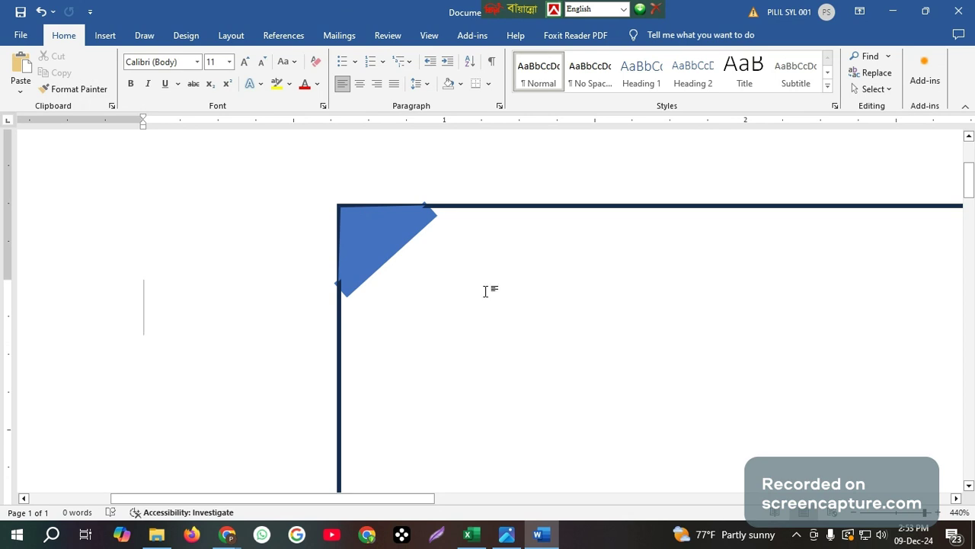
ctrl+scroll(486, 291, down, 1)
ctrl+scroll(485, 274, down, 3)
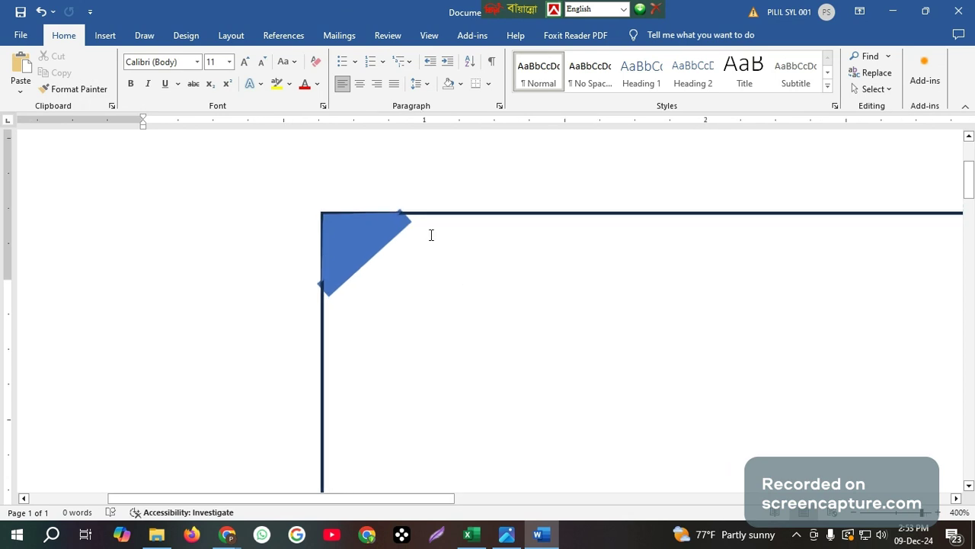
click(332, 287)
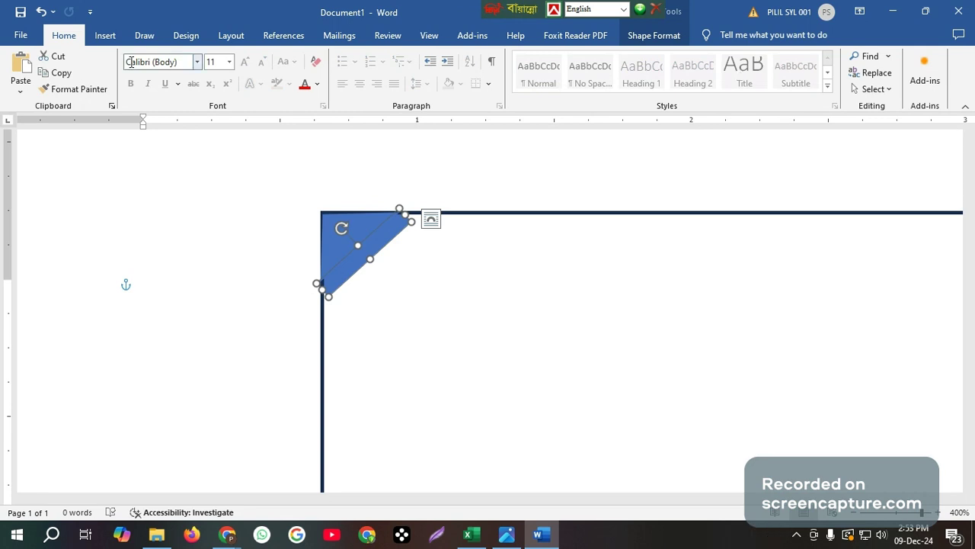
click(105, 36)
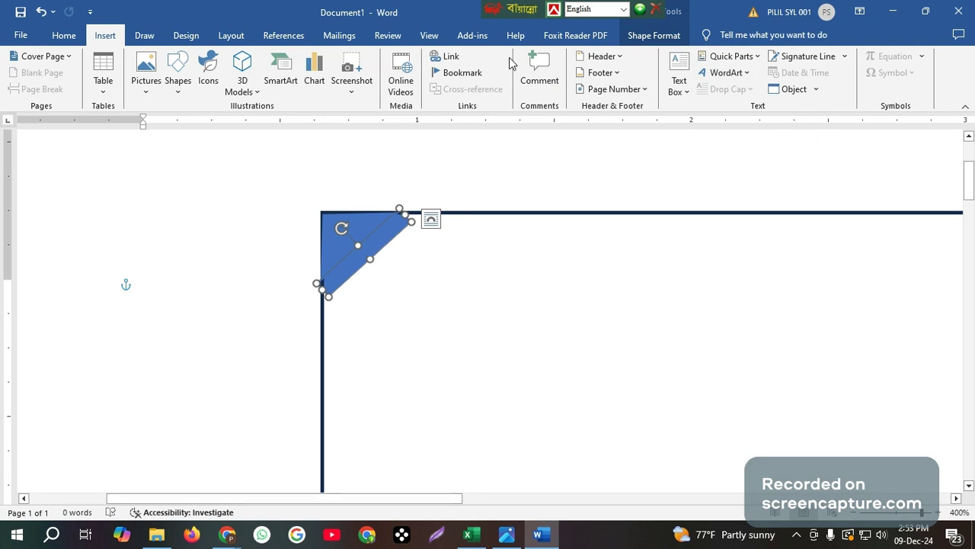
click(656, 35)
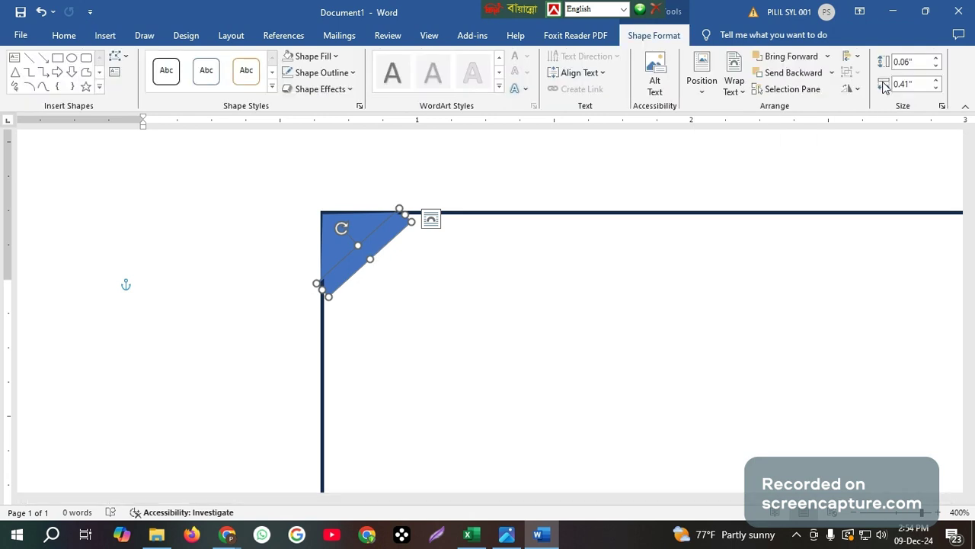
click(792, 56)
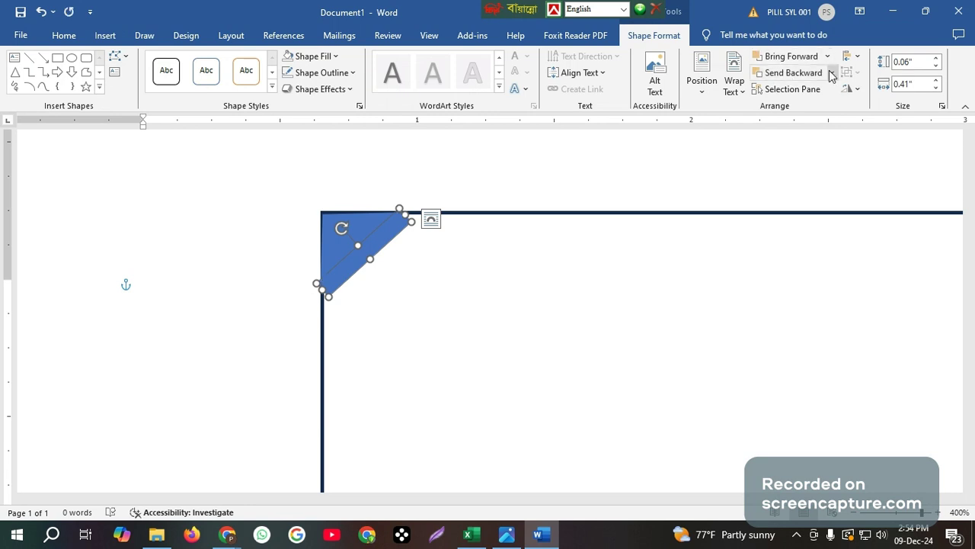
click(831, 73)
Send the corner triangle behind the dark border and widen it slightly along the top edge
click(811, 108)
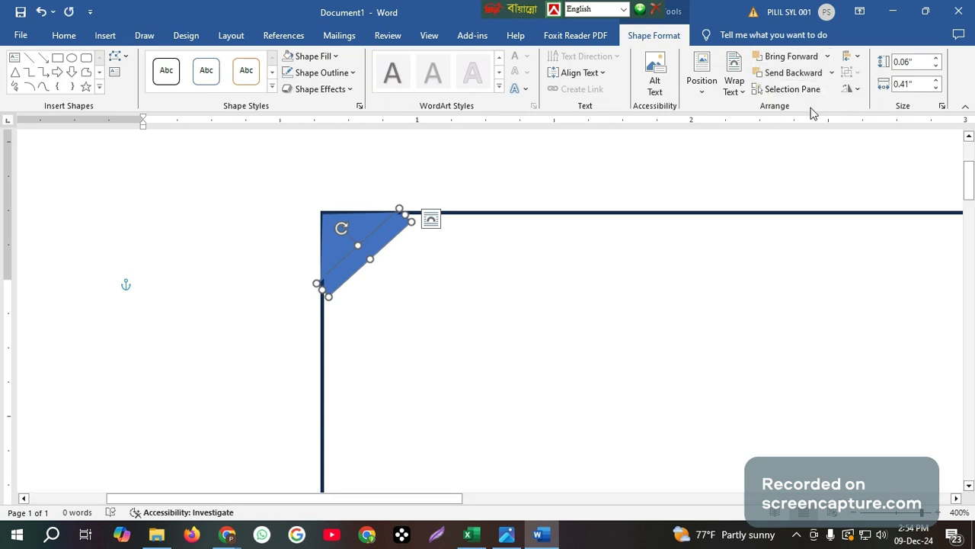
click(326, 292)
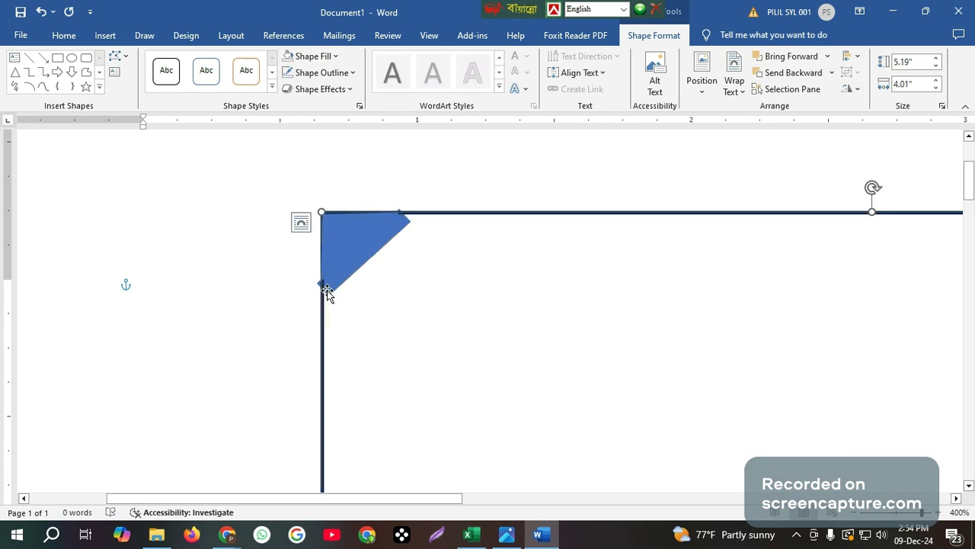
click(343, 270)
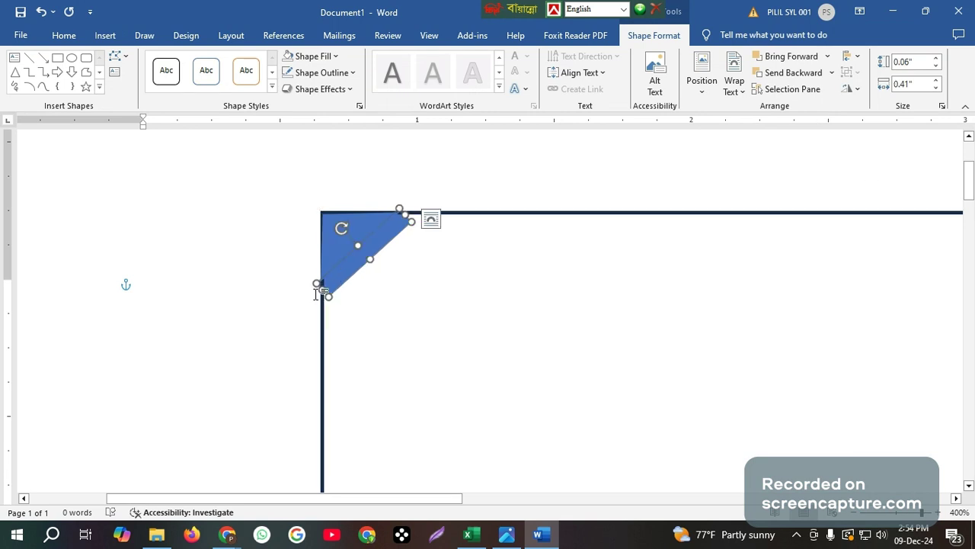
drag(317, 284, 321, 281)
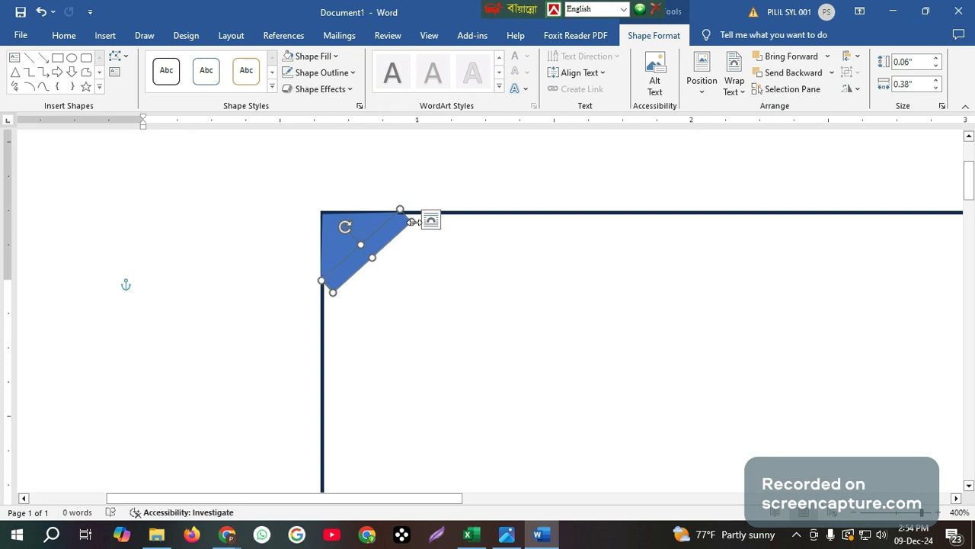
drag(412, 221, 418, 222)
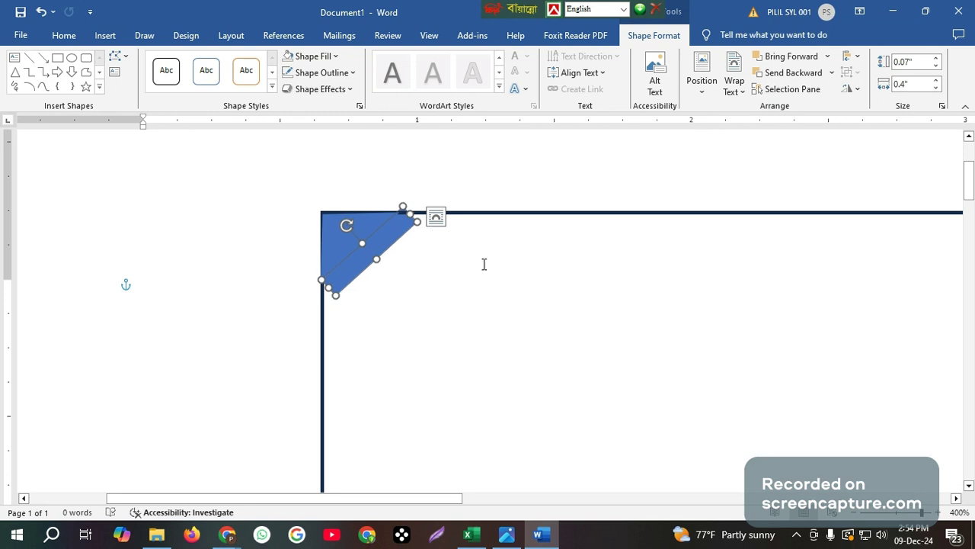
Pick the Isosceles Triangle shape to draw beside the blue corner piece
scroll(484, 263, down, 3)
scroll(485, 264, up, 4)
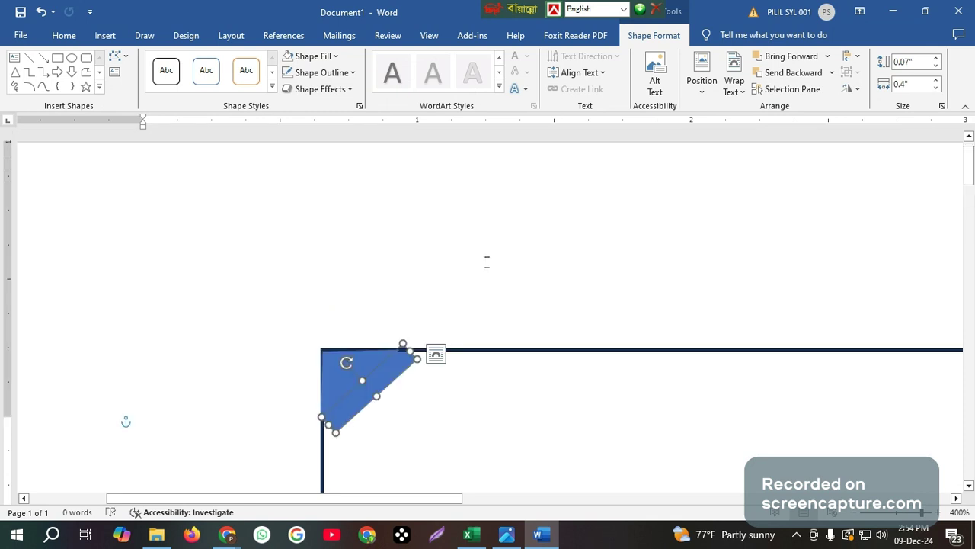
scroll(487, 263, down, 3)
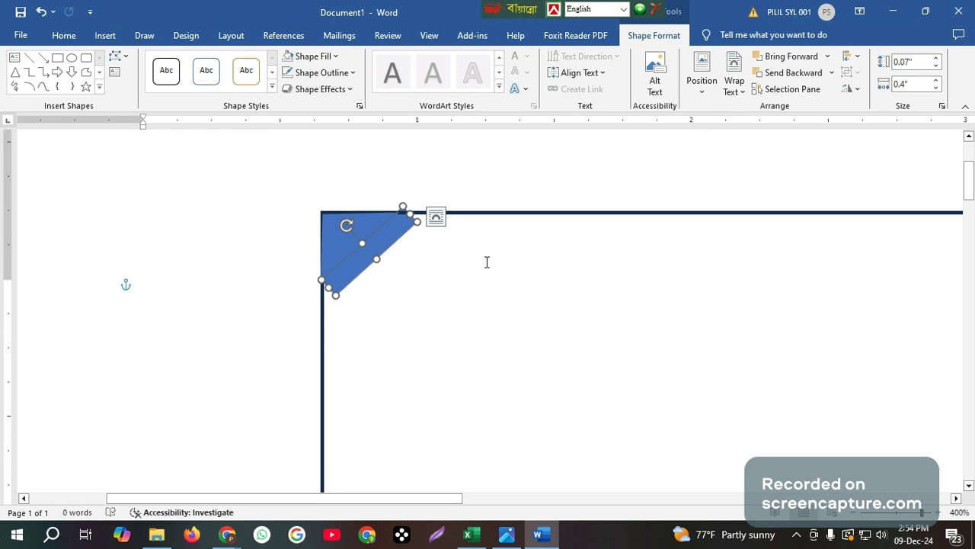
click(15, 71)
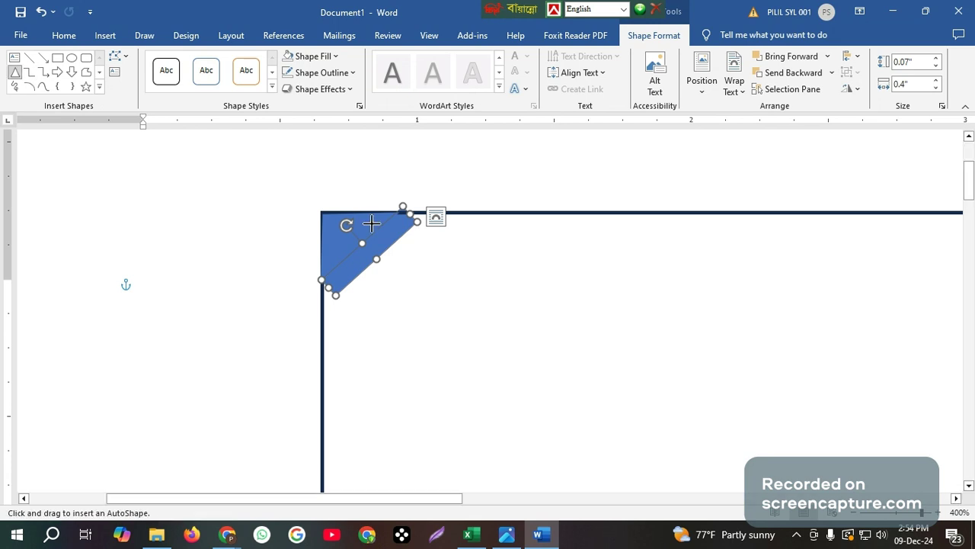
Draw a new blue triangle, rotate it clockwise and move it into the frame's top-left corner
drag(421, 259, 581, 394)
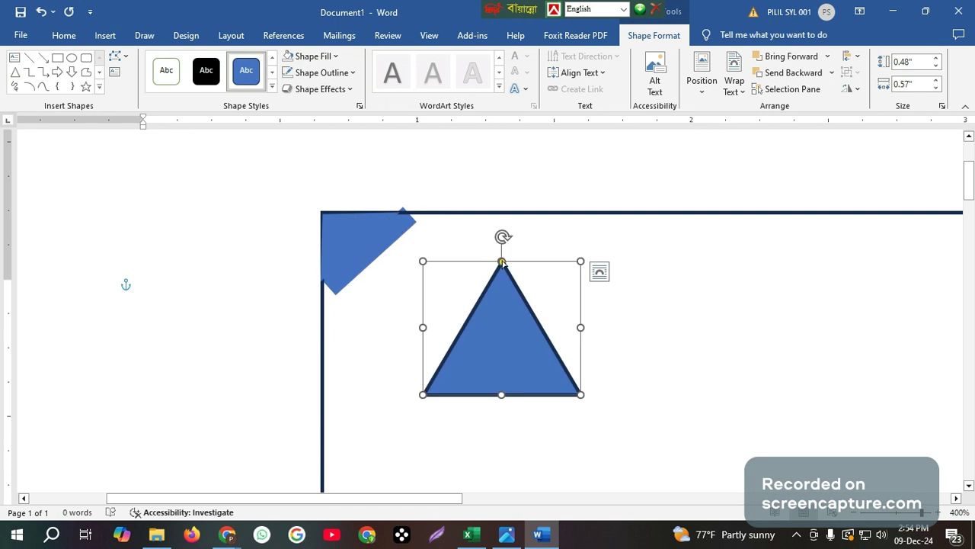
drag(503, 238, 422, 307)
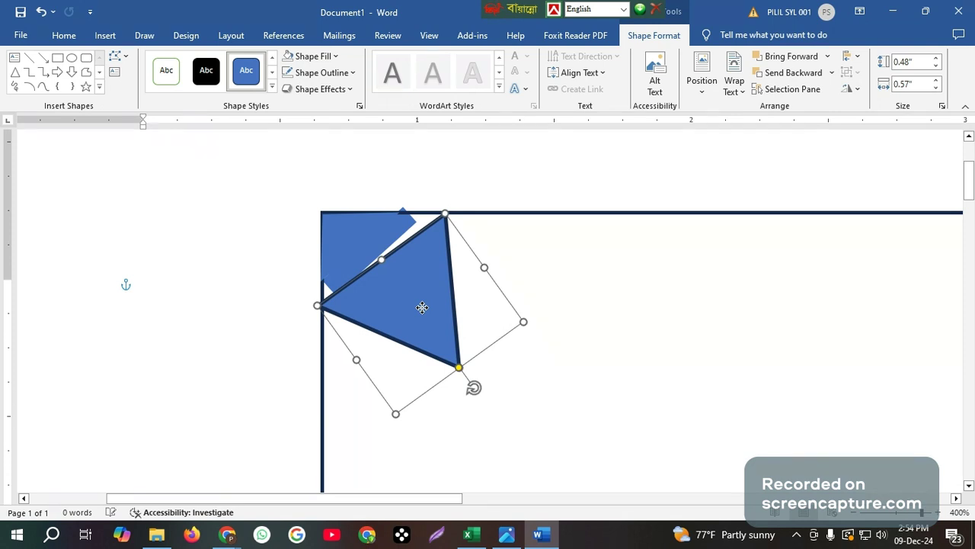
drag(422, 307, 423, 308)
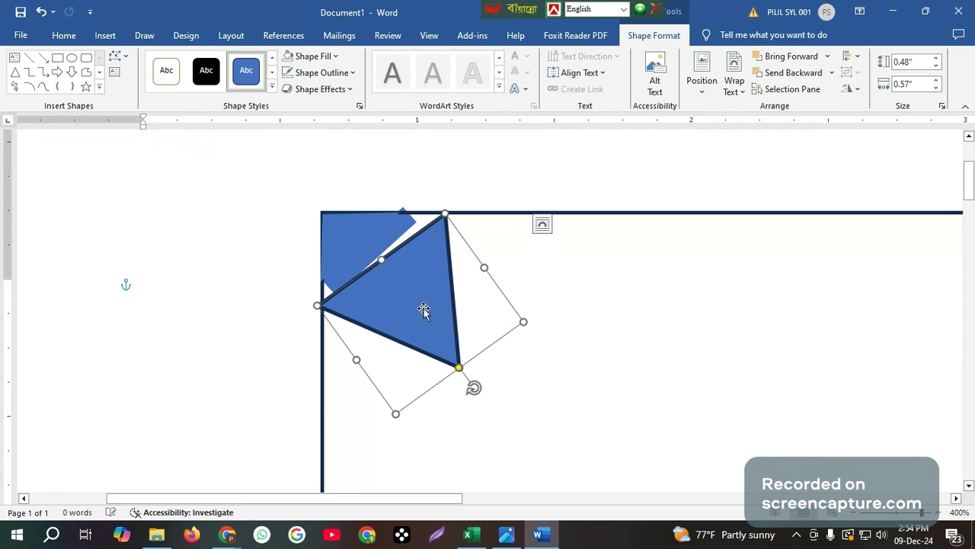
Stretch, rotate and reposition the small blue corner shapes to fill the gap behind the triangle
click(347, 240)
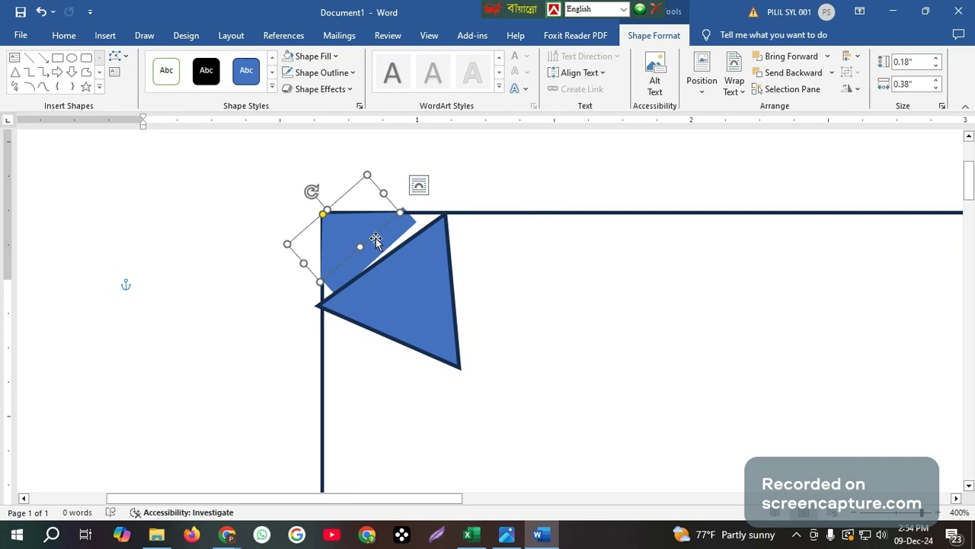
drag(361, 248, 374, 263)
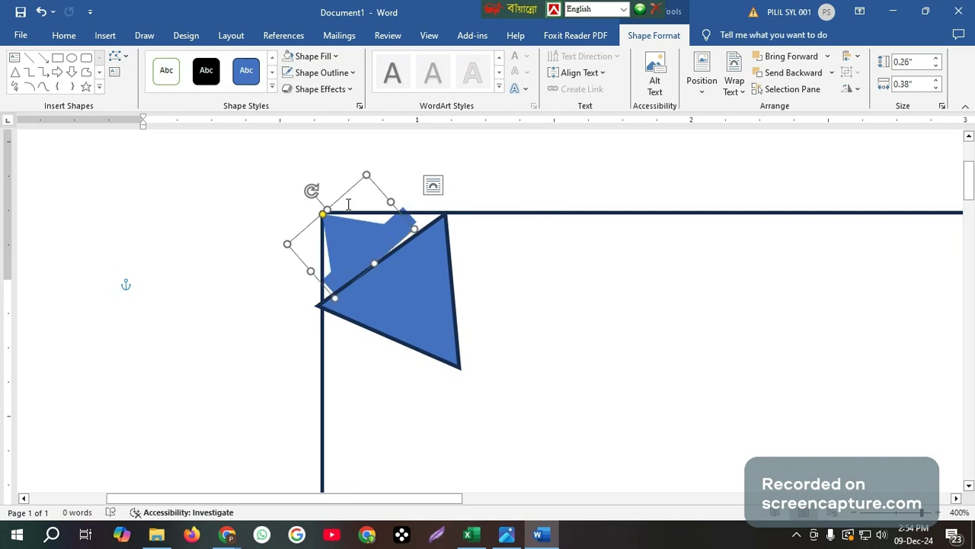
drag(312, 189, 357, 240)
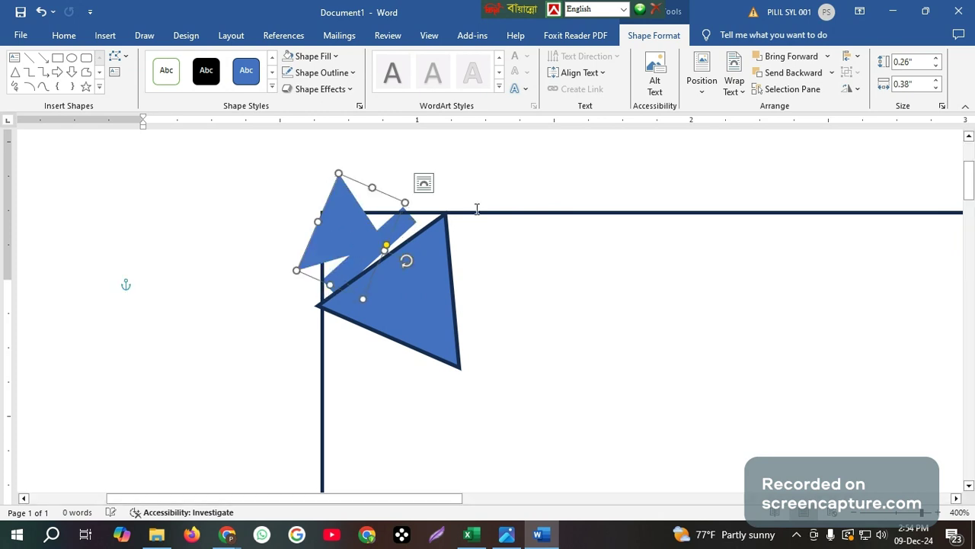
click(406, 221)
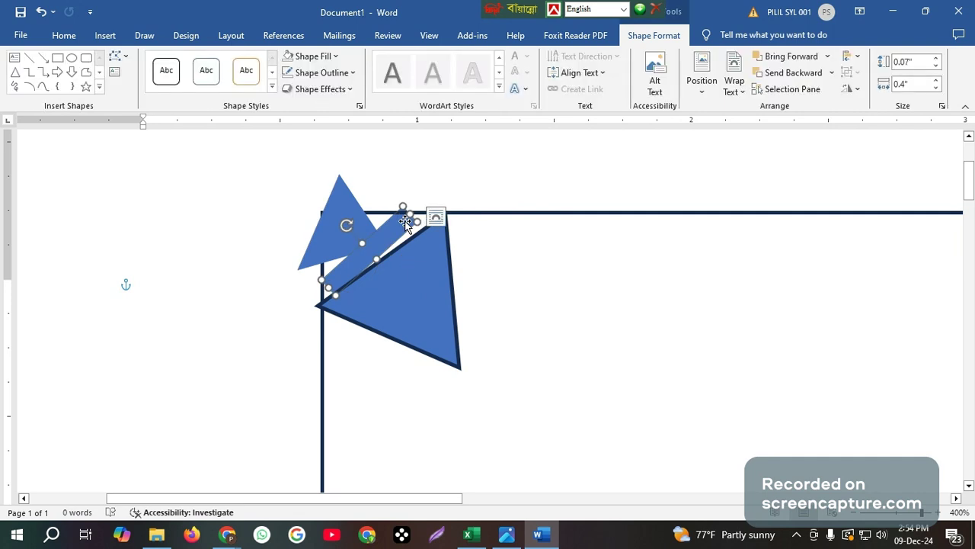
click(356, 232)
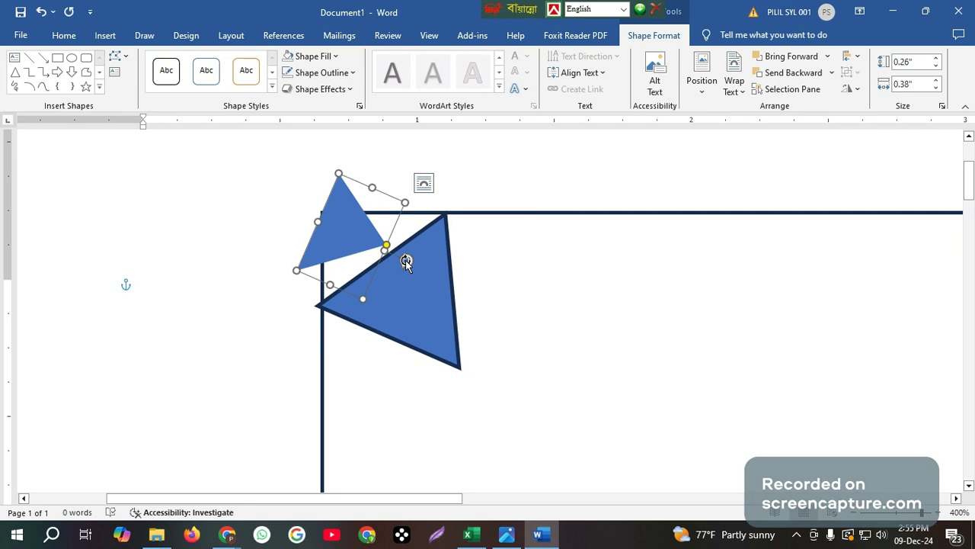
drag(405, 260, 409, 240)
drag(342, 235, 450, 212)
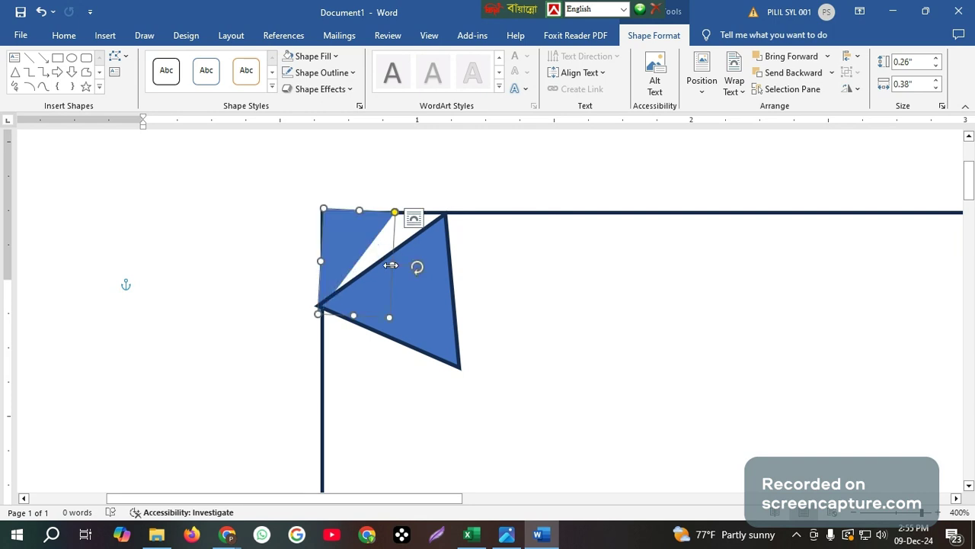
drag(390, 264, 446, 251)
click(392, 313)
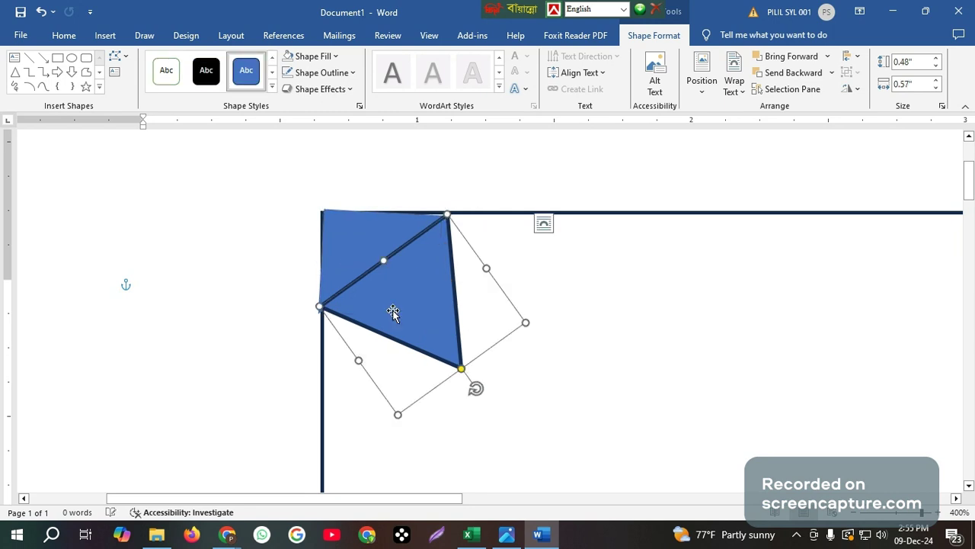
Move, rotate and reshape the large triangle until its left vertex meets the corner's vertical border
mouse_move(392, 313)
mouse_down()
mouse_move(399, 308)
mouse_move(400, 319)
mouse_move(391, 315)
mouse_up()
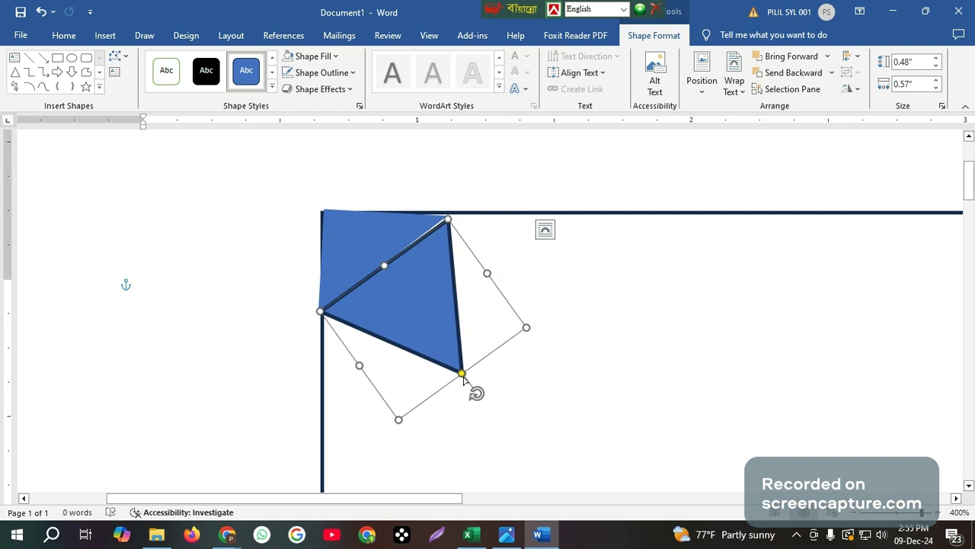
drag(461, 373, 547, 250)
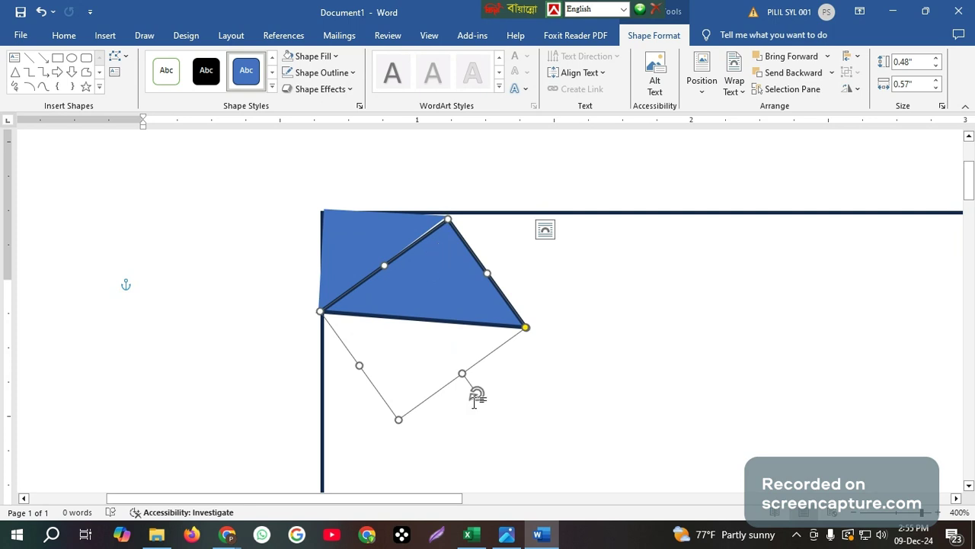
drag(475, 390, 242, 279)
drag(452, 372, 400, 327)
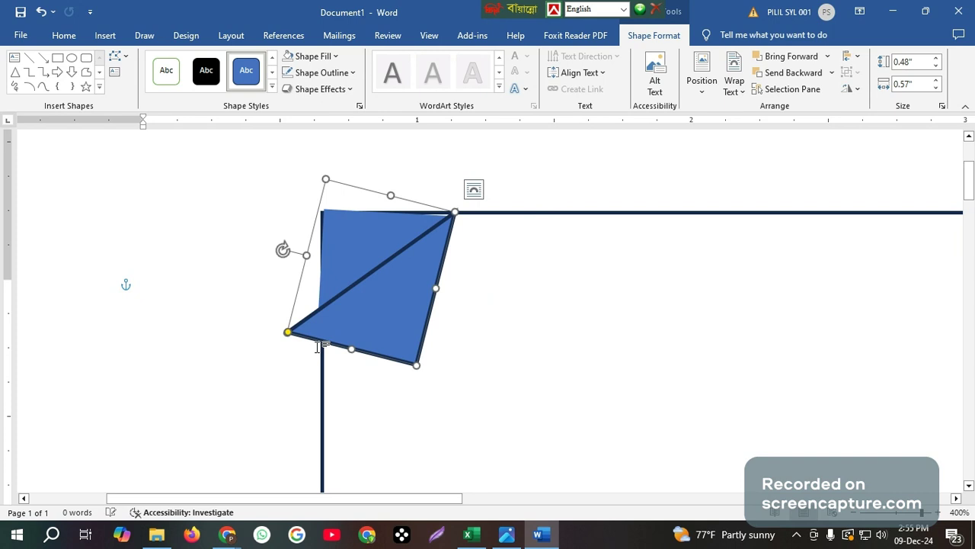
drag(287, 332, 324, 320)
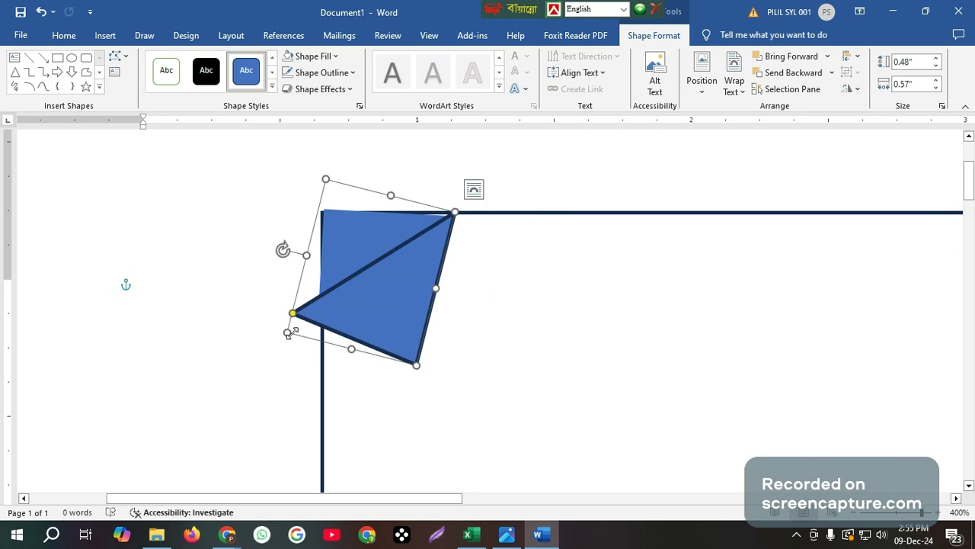
drag(288, 333, 316, 331)
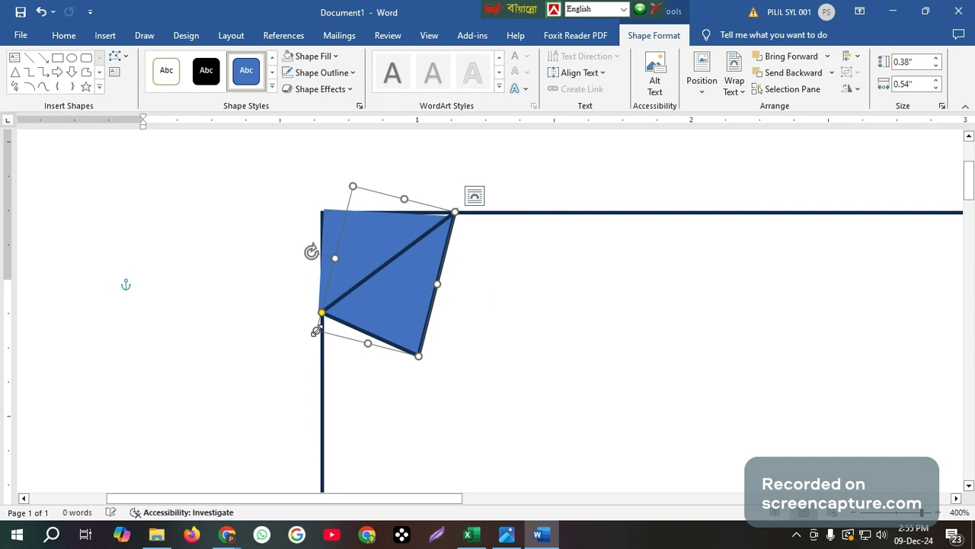
Adjust the upper and lower corner triangles' edges, shape point and rotation to sit flush
click(385, 248)
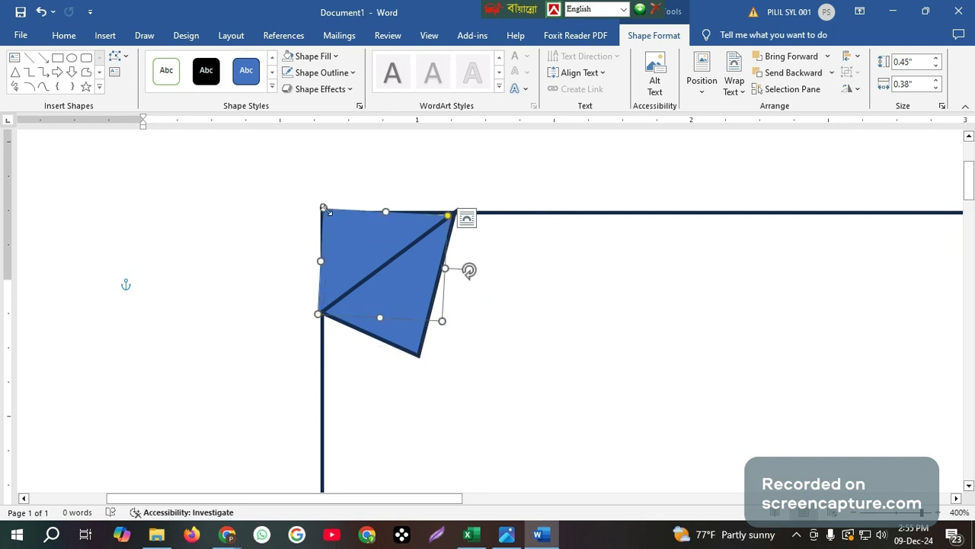
drag(324, 208, 320, 209)
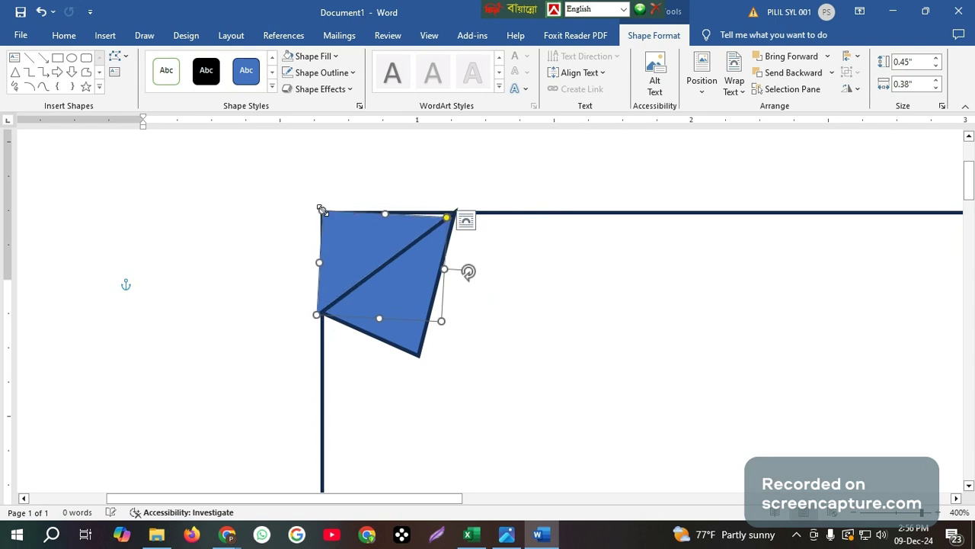
drag(447, 218, 448, 218)
drag(473, 274, 469, 269)
click(426, 252)
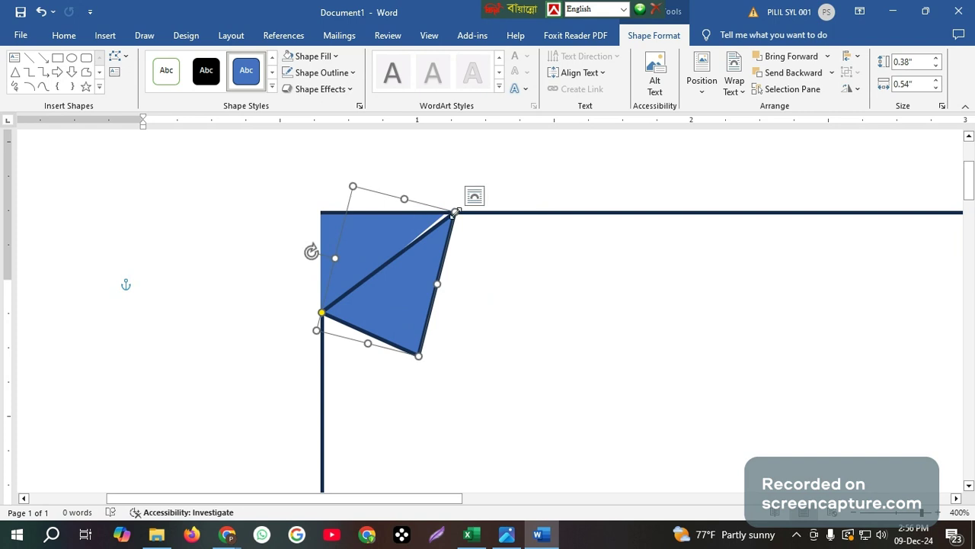
drag(455, 212, 449, 211)
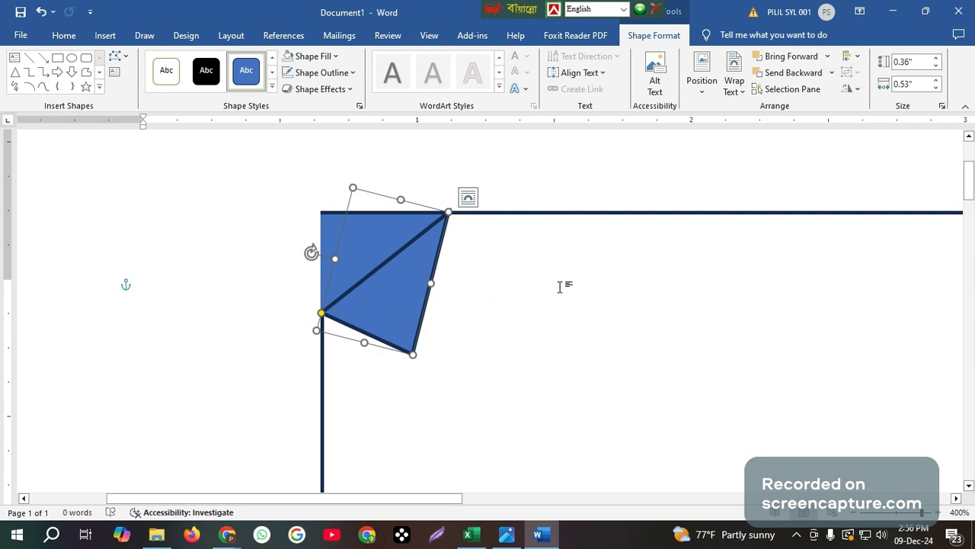
scroll(702, 336, down, 5)
Fill the lower triangle Light Blue, set No Outline, and trim it to 0.35" by 0.53"
scroll(701, 336, up, 5)
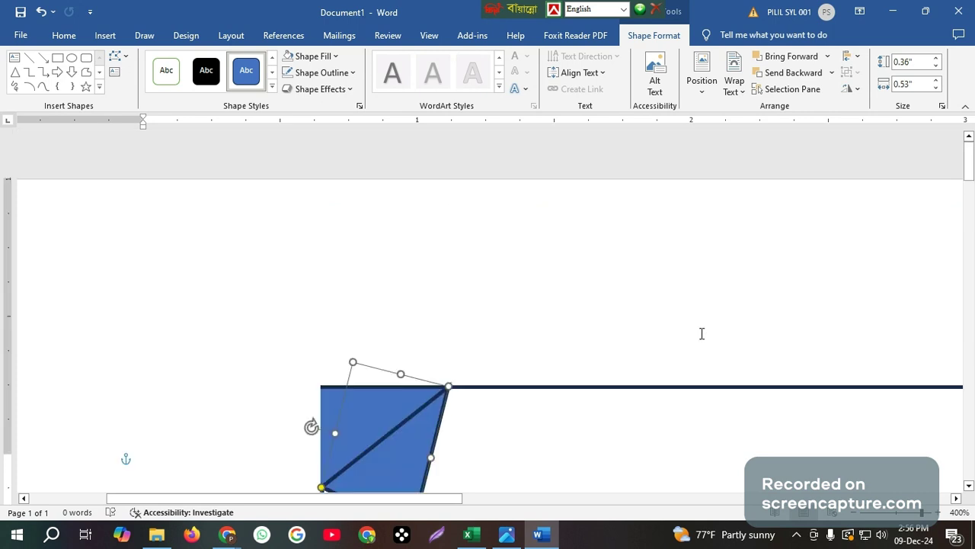
scroll(702, 333, down, 2)
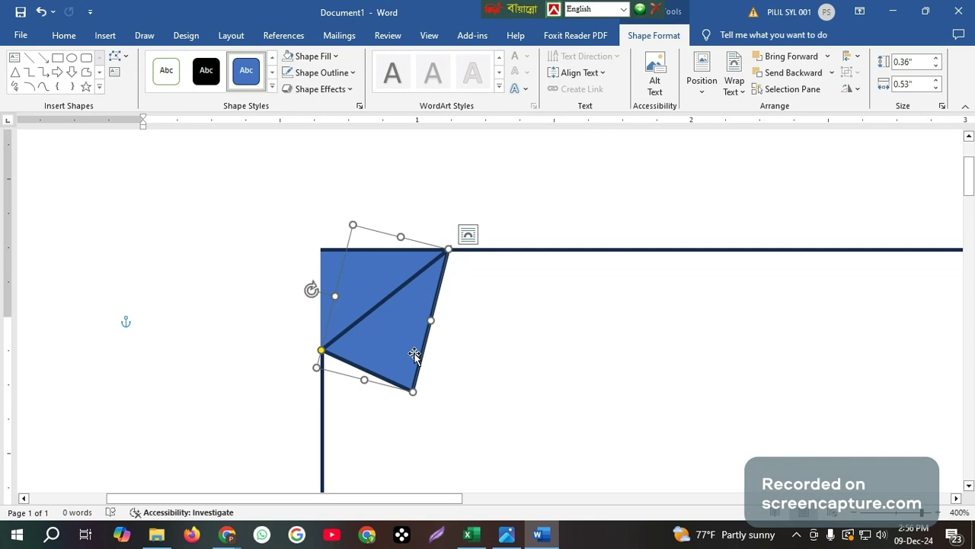
click(329, 61)
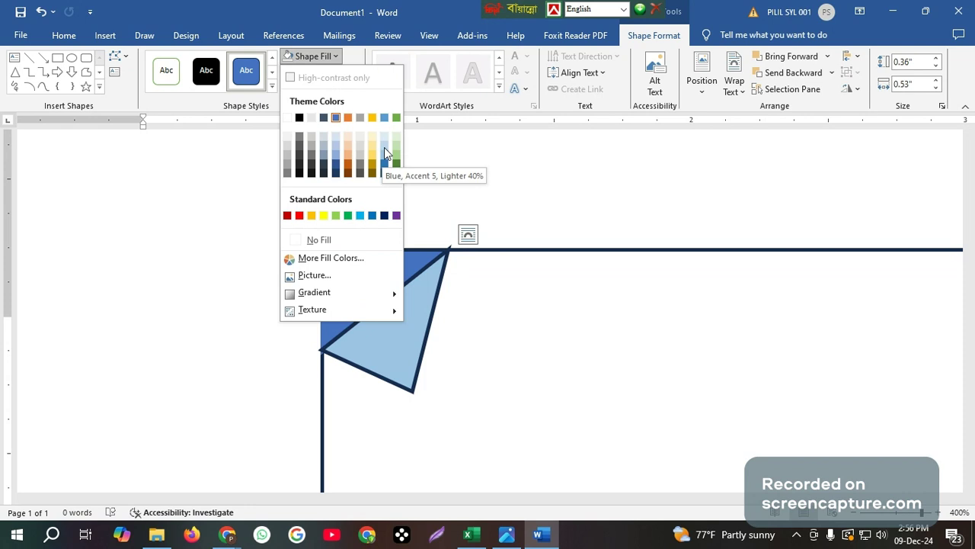
click(361, 216)
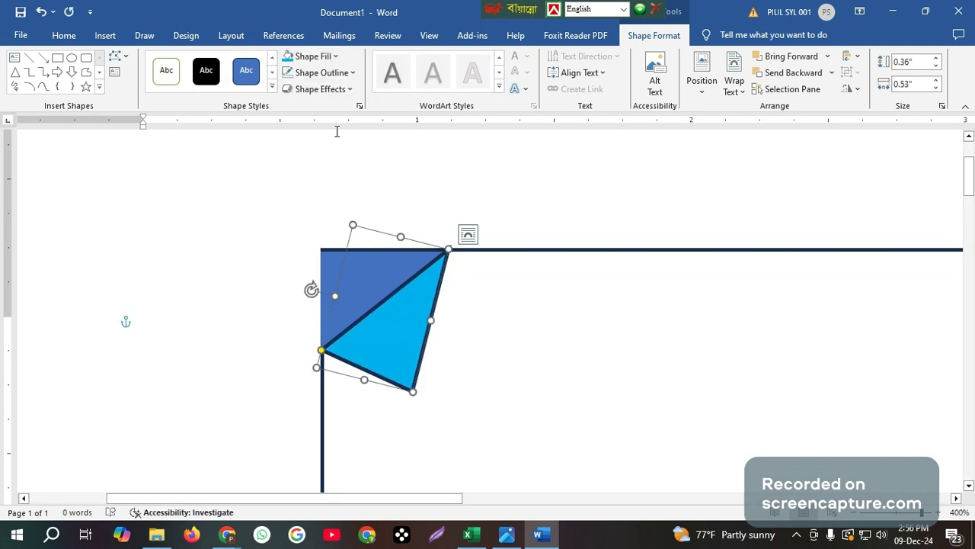
click(326, 60)
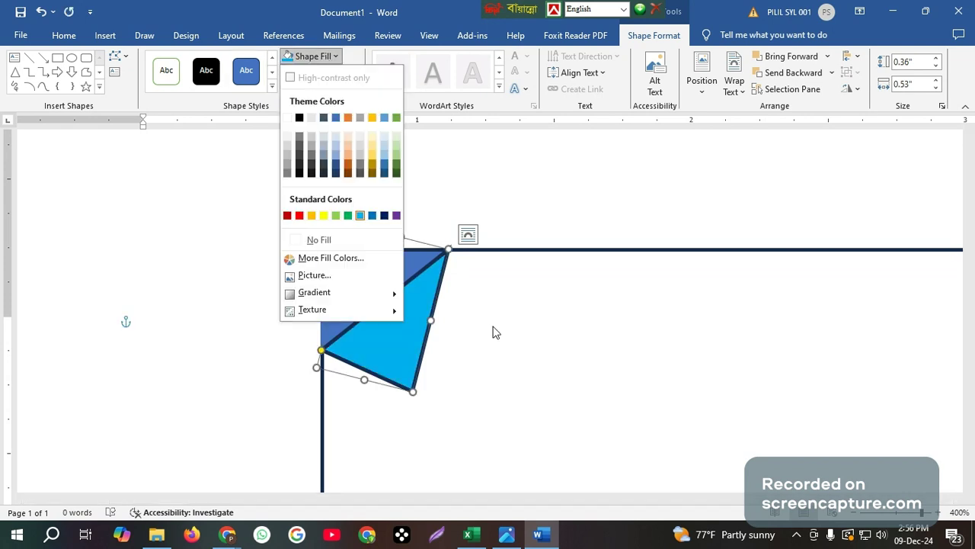
click(496, 333)
click(318, 72)
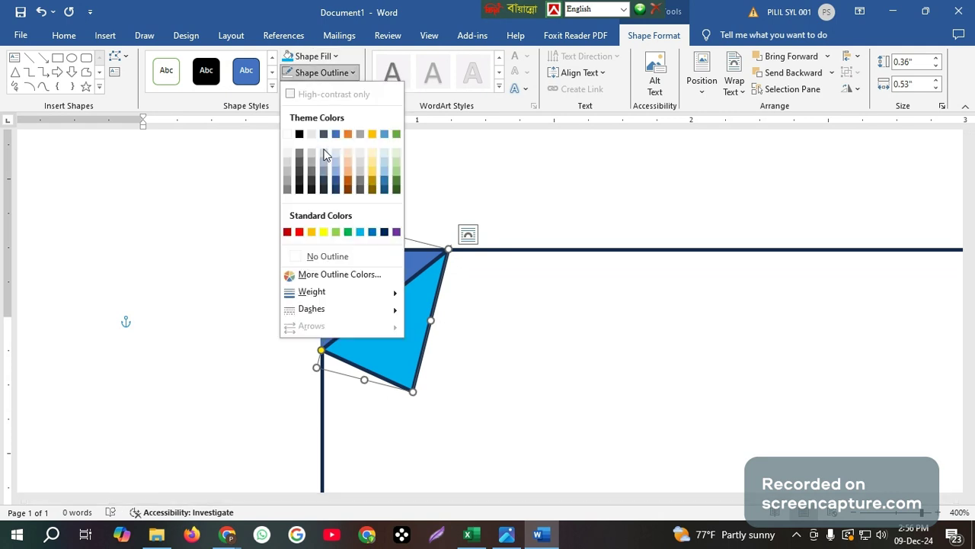
click(326, 256)
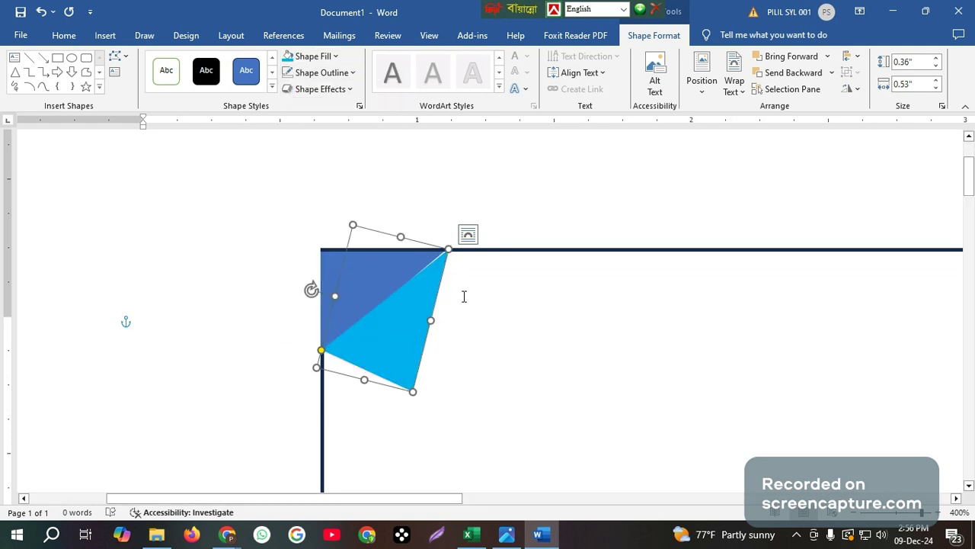
drag(446, 252, 446, 247)
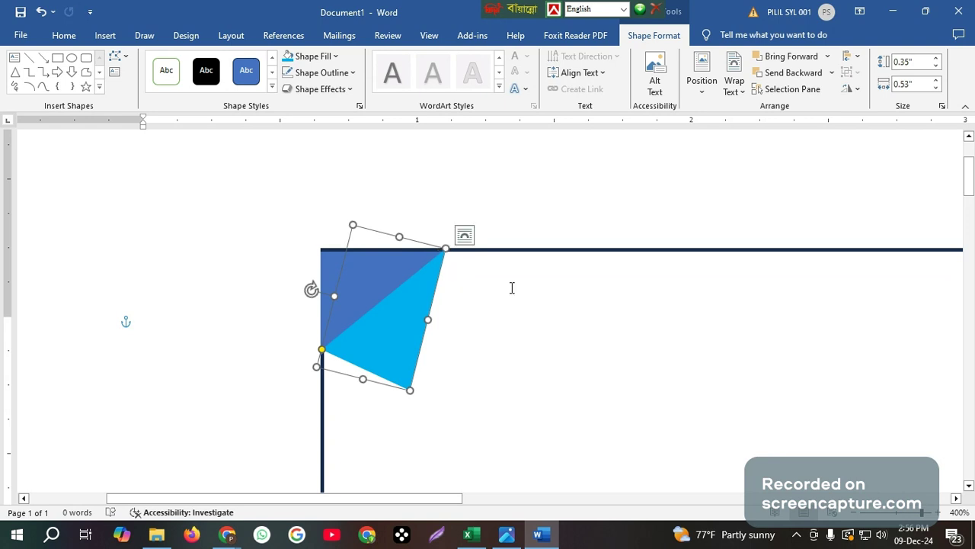
scroll(514, 287, up, 1)
scroll(493, 344, down, 3)
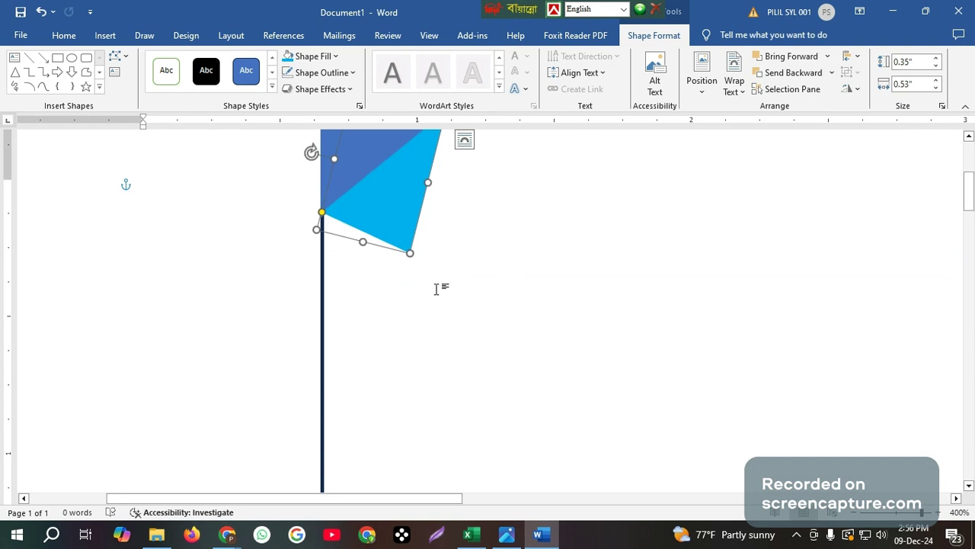
scroll(442, 305, up, 2)
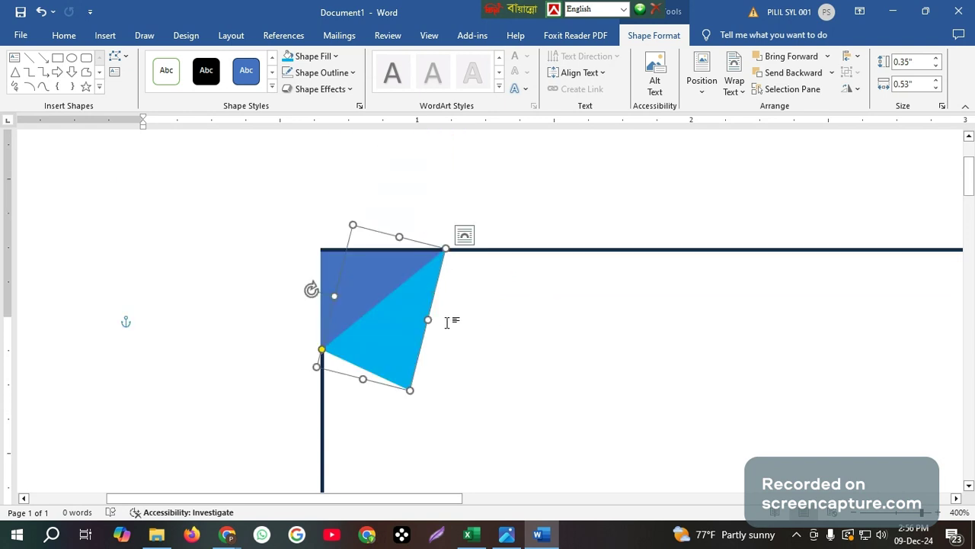
click(529, 352)
ctrl+scroll(530, 351, down, 6)
ctrl+scroll(529, 350, down, 2)
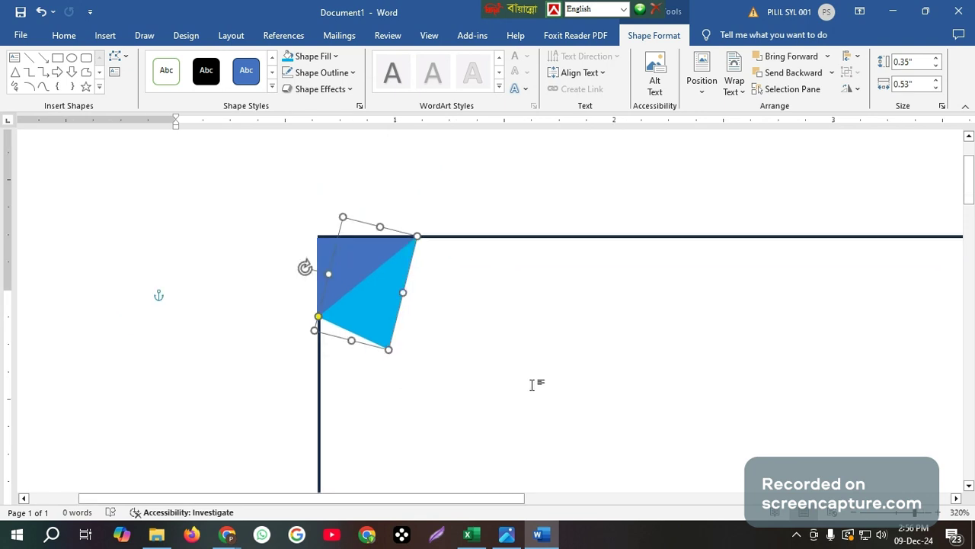
ctrl+scroll(532, 385, down, 8)
ctrl+scroll(535, 378, down, 7)
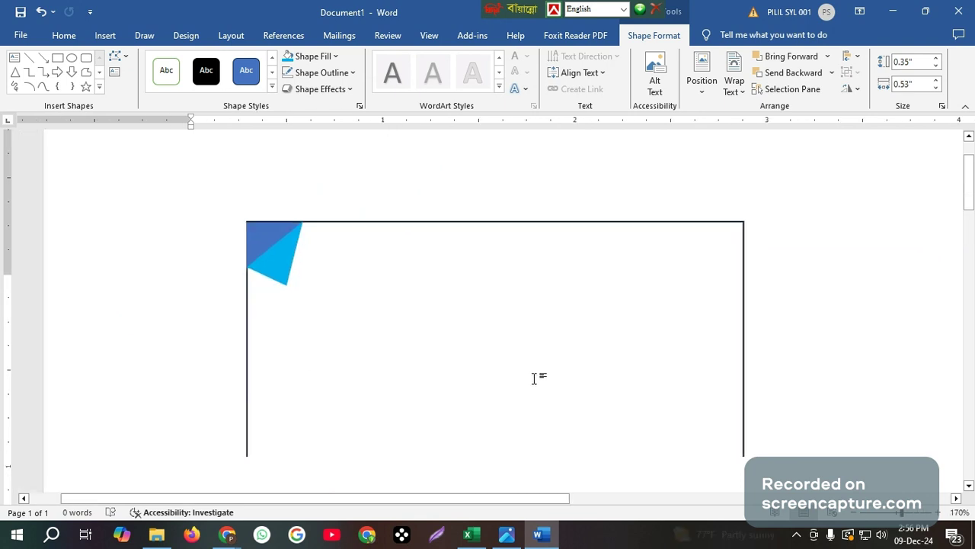
ctrl+scroll(458, 367, up, 2)
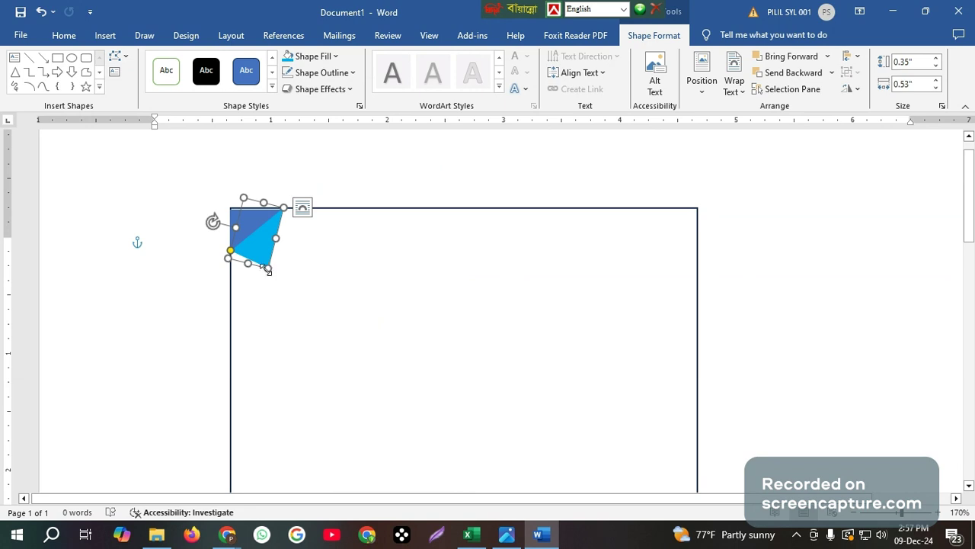
drag(268, 268, 311, 411)
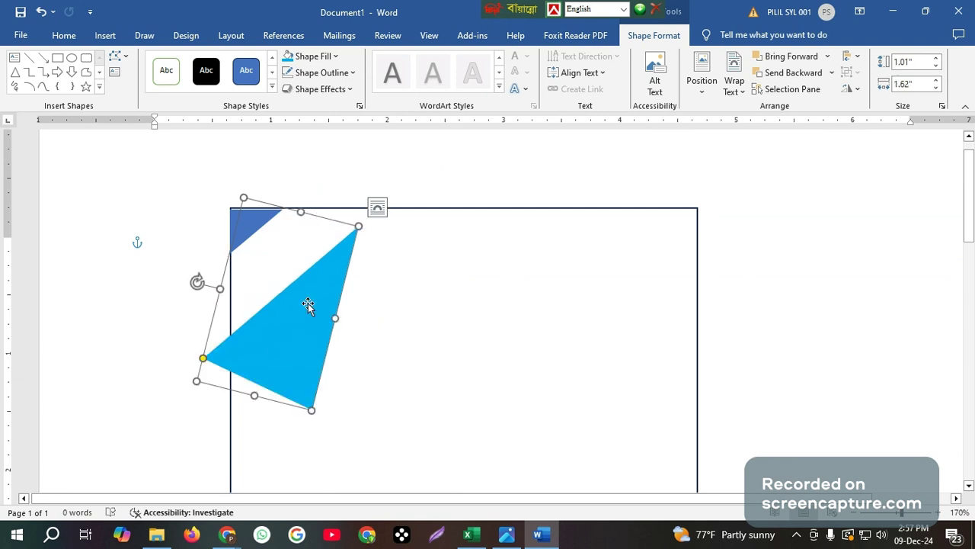
Enlarge the dark-blue corner triangle and drag the light-blue triangle down and right, clear of it
drag(308, 305, 335, 288)
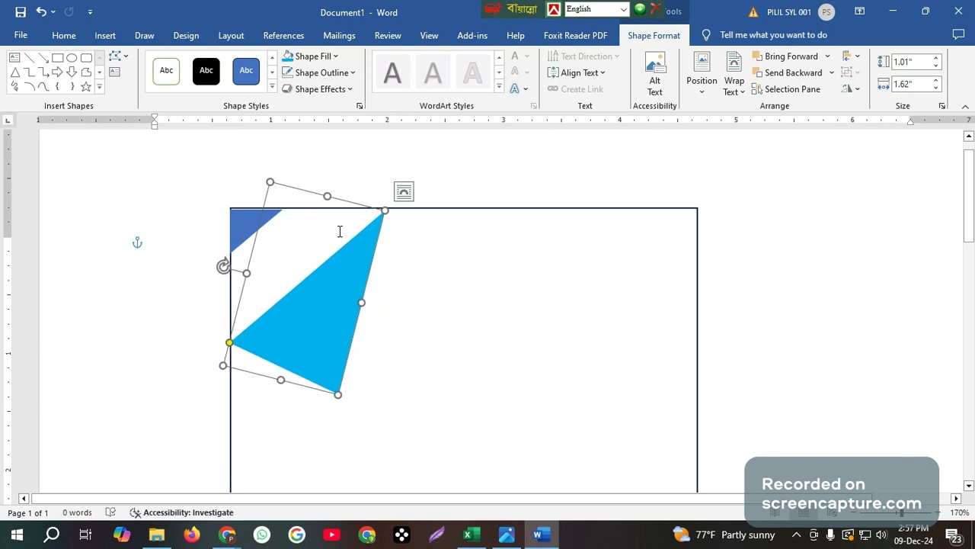
click(272, 219)
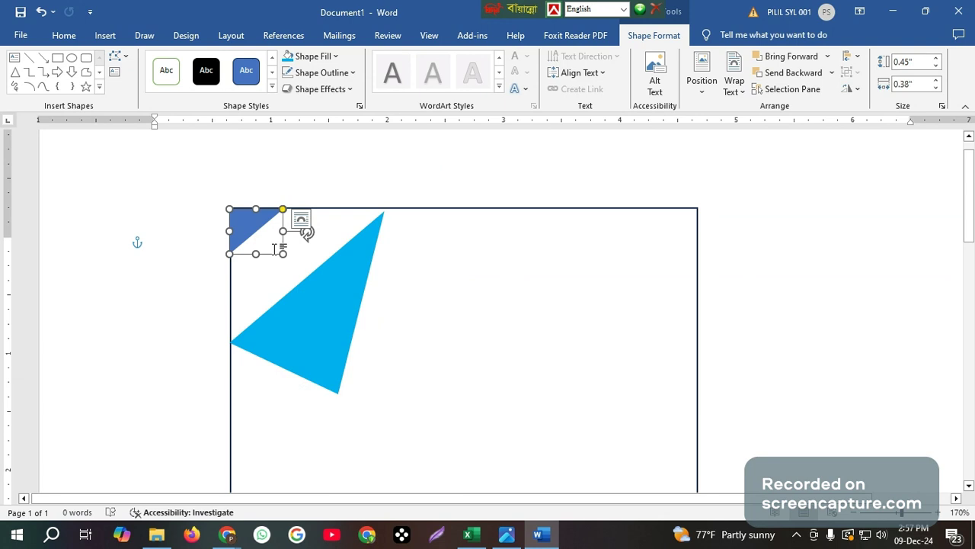
drag(283, 253, 433, 421)
click(527, 326)
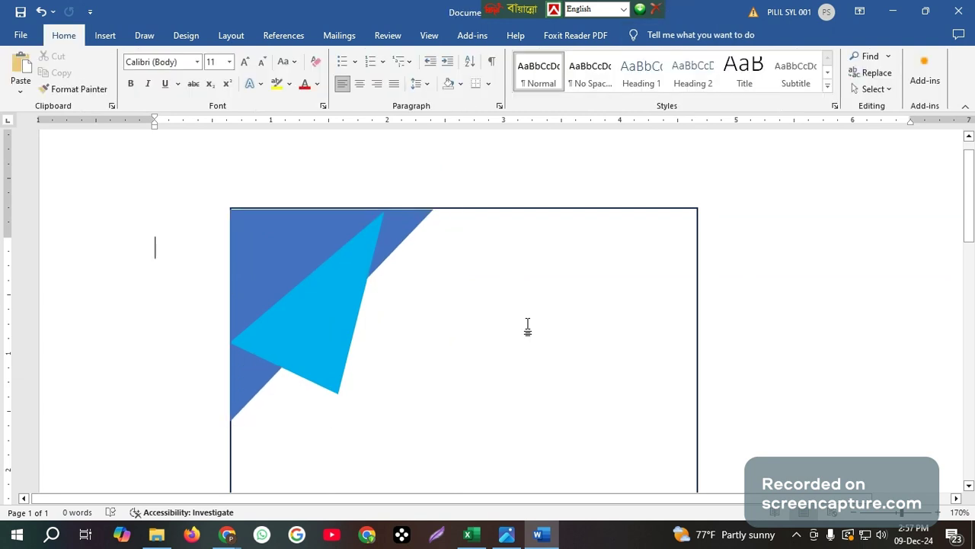
scroll(531, 317, down, 1)
scroll(537, 310, up, 1)
click(322, 311)
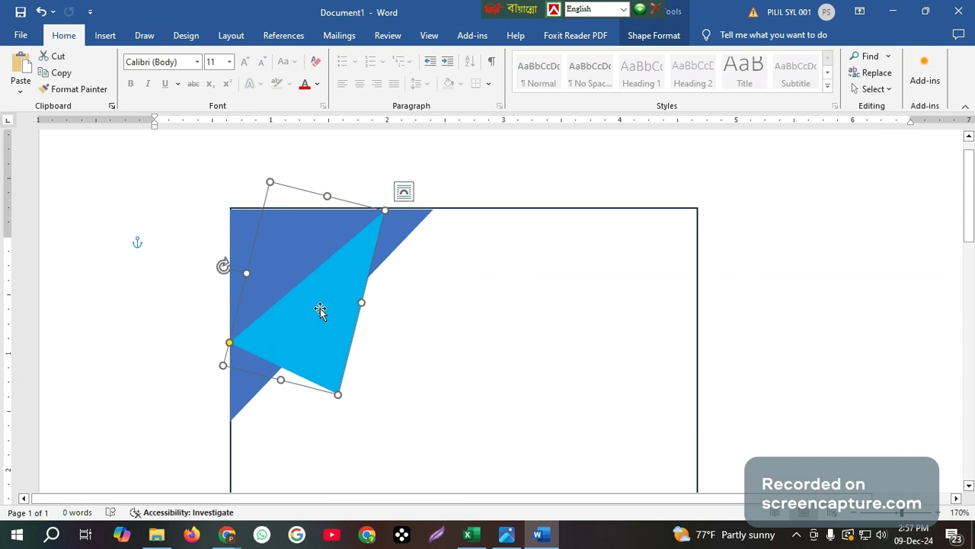
drag(322, 312, 426, 371)
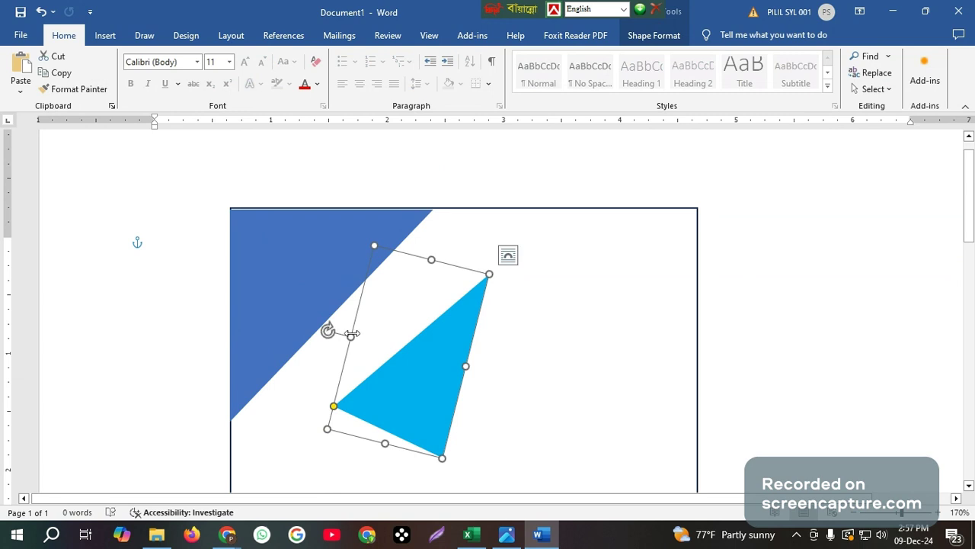
Rotate and move the light-blue triangle against the dark-blue triangle's diagonal edge
drag(351, 334, 641, 412)
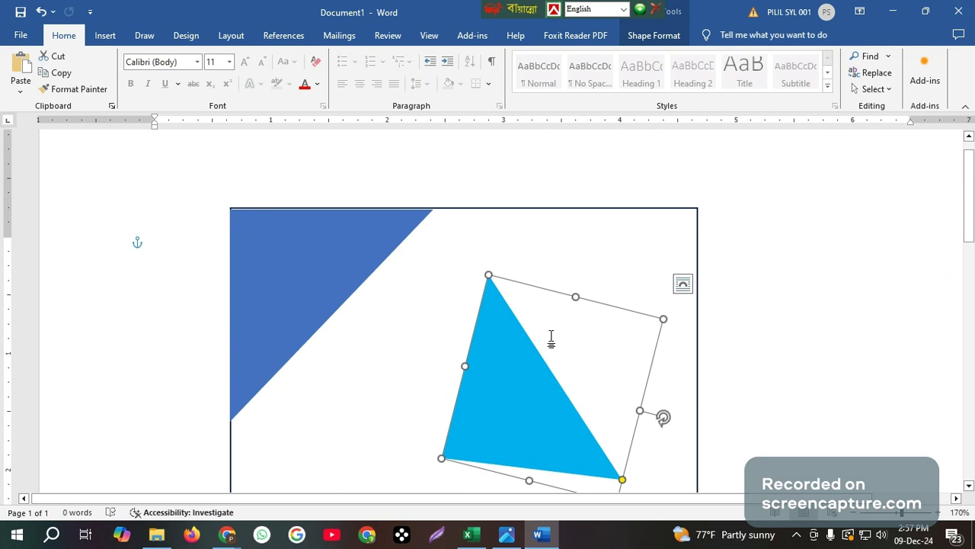
drag(664, 418, 580, 291)
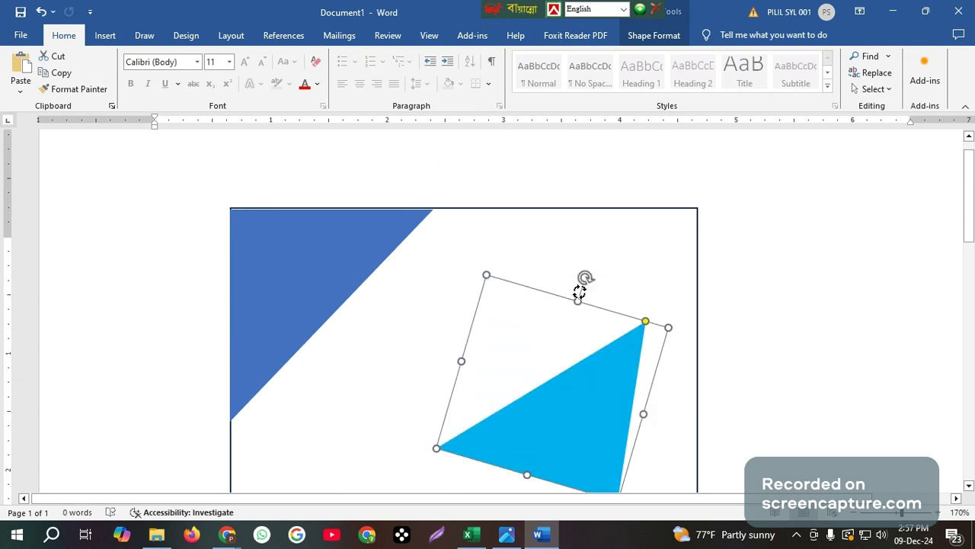
drag(587, 406, 390, 380)
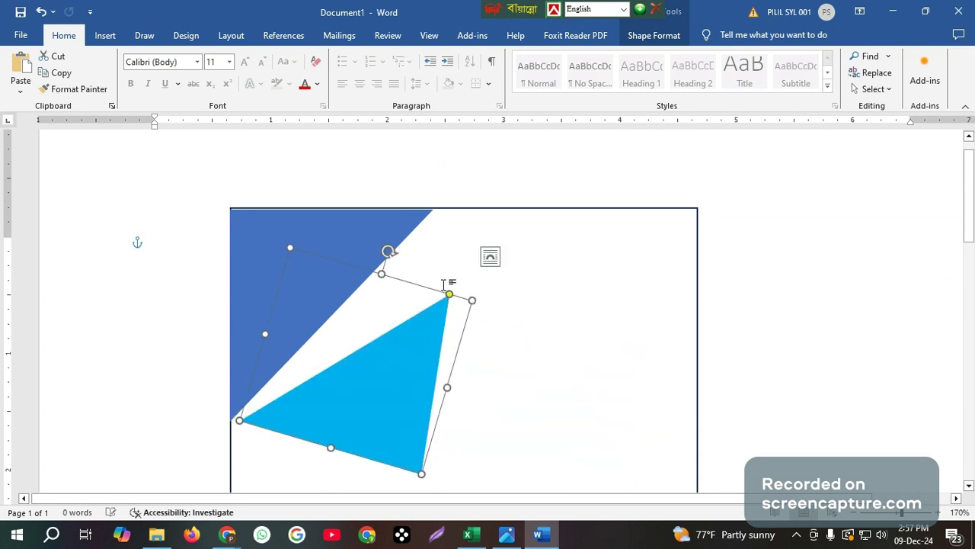
drag(392, 250, 389, 226)
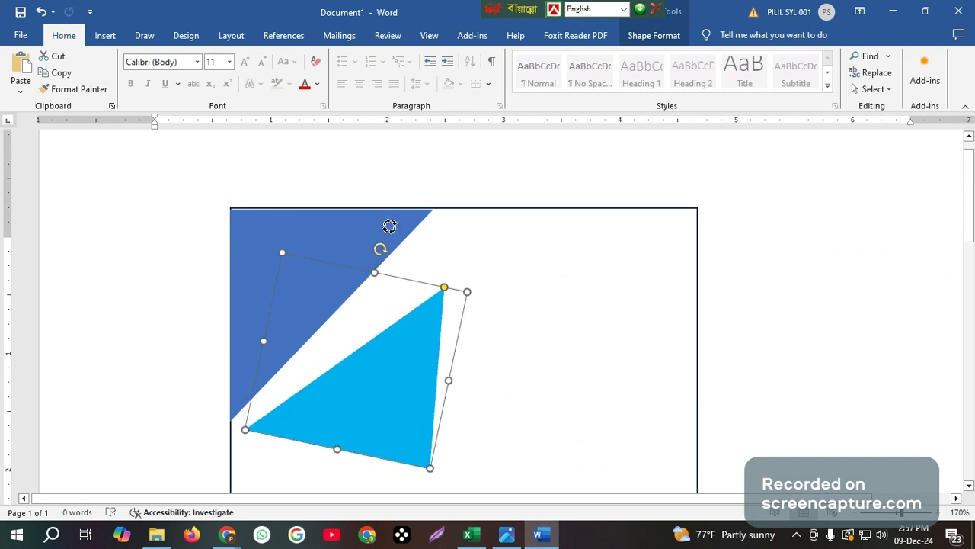
drag(385, 383, 365, 387)
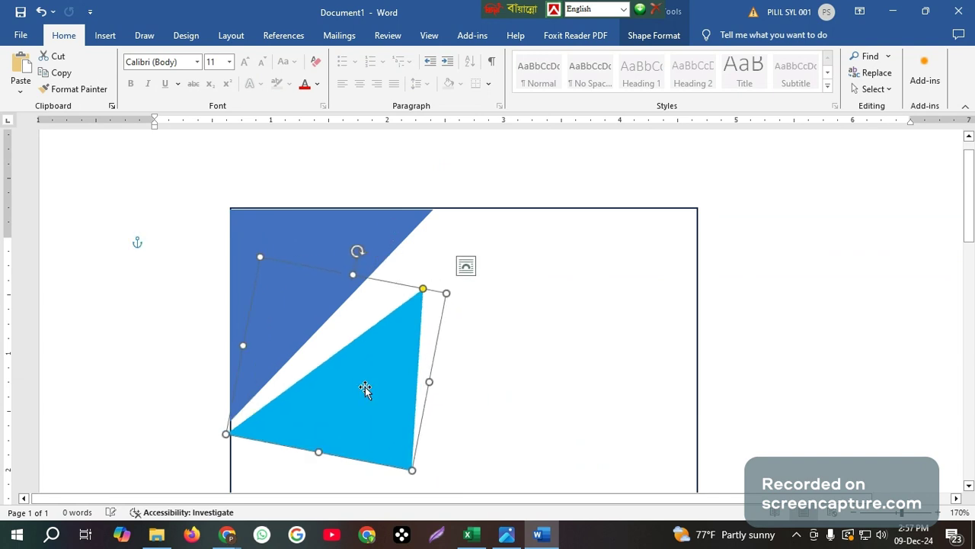
click(428, 273)
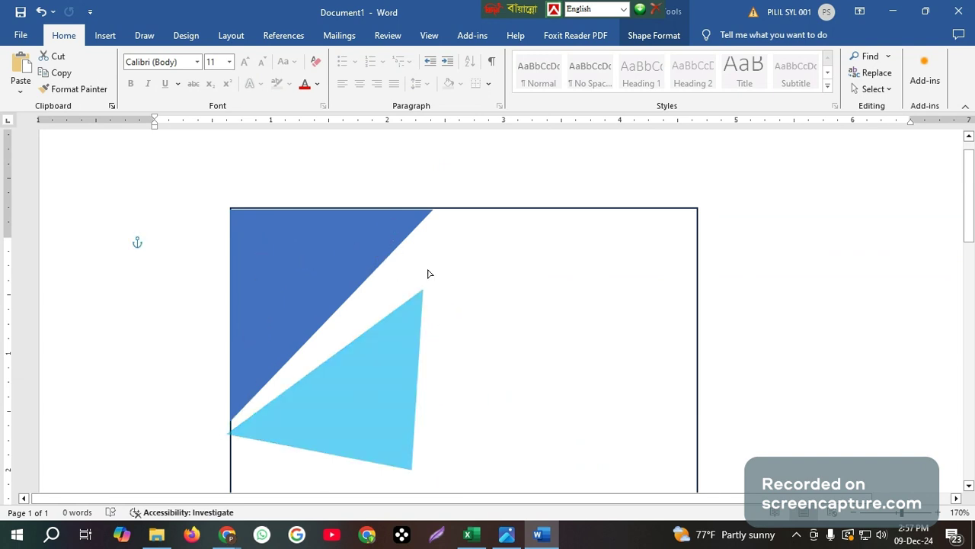
Enlarge the light-blue triangle toward the lower left and up to the card's top edge
click(396, 346)
drag(381, 409, 434, 361)
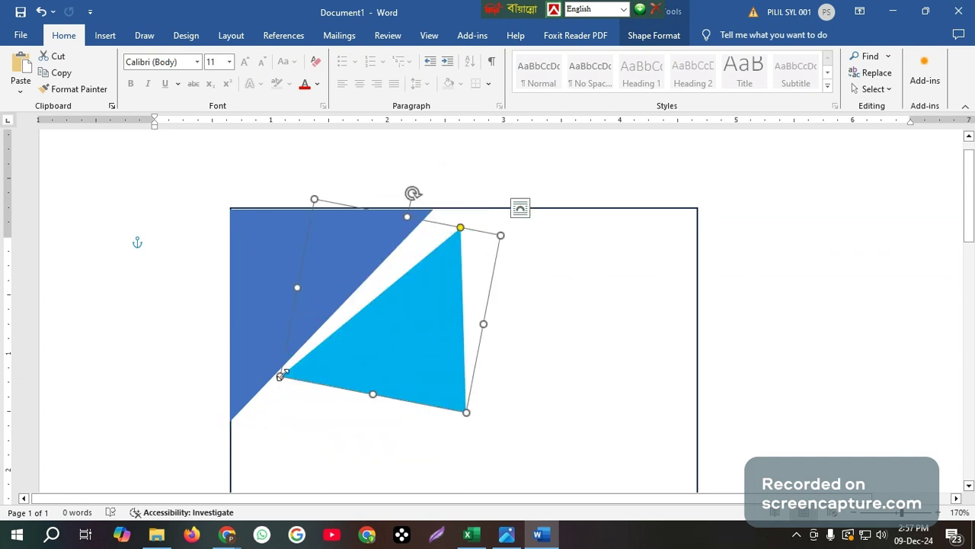
drag(281, 375, 225, 426)
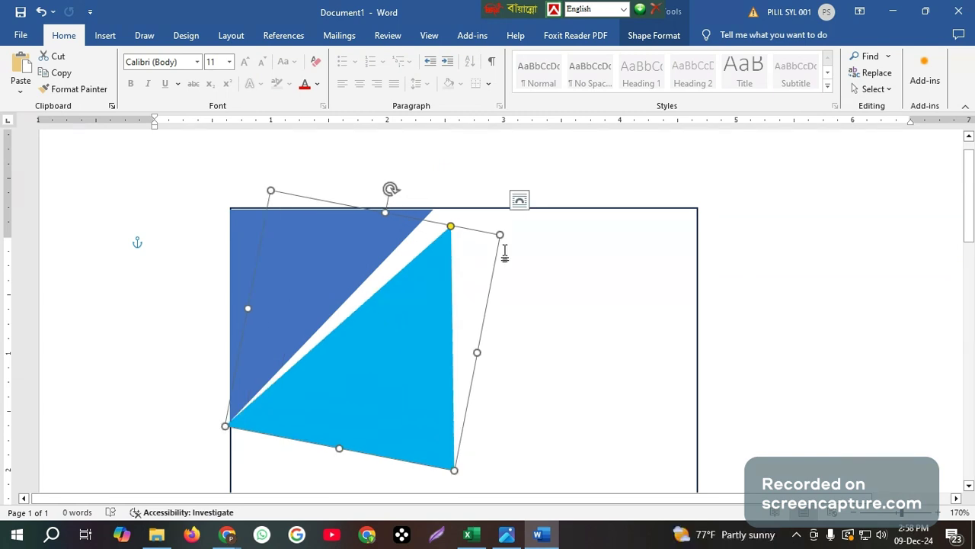
drag(499, 234, 481, 216)
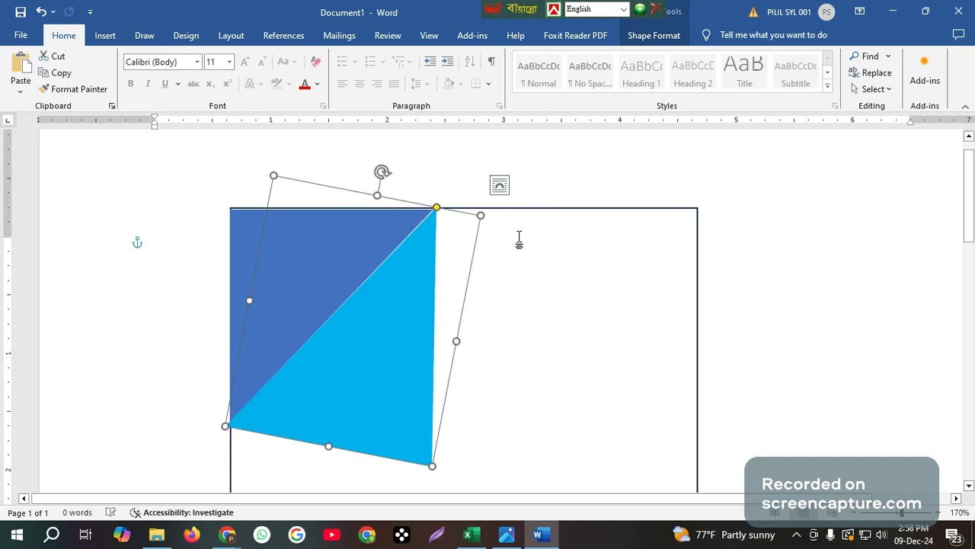
scroll(569, 244, down, 3)
scroll(569, 244, up, 3)
click(531, 358)
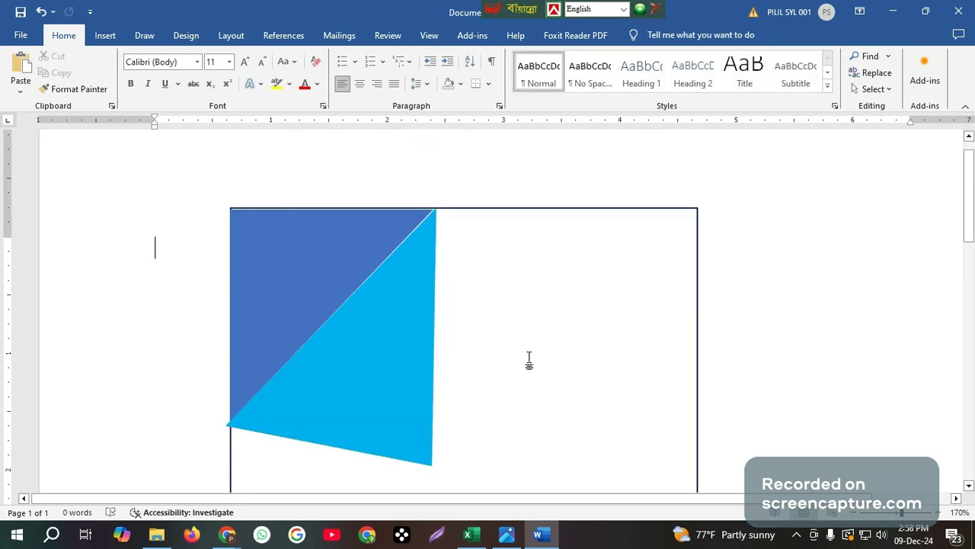
scroll(529, 361, down, 3)
scroll(529, 361, up, 1)
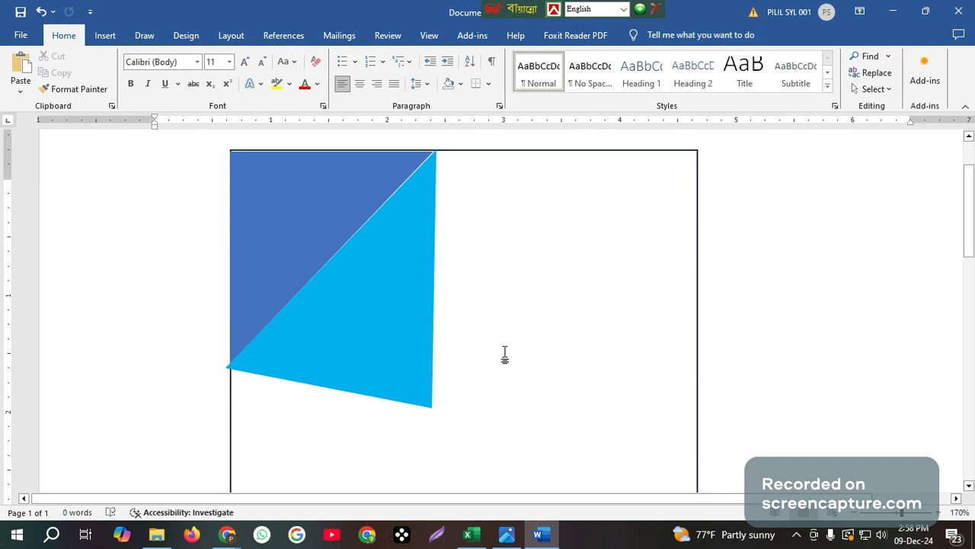
Bring up the reference ID card image in Photos for comparison
scroll(504, 354, down, 3)
scroll(507, 320, down, 4)
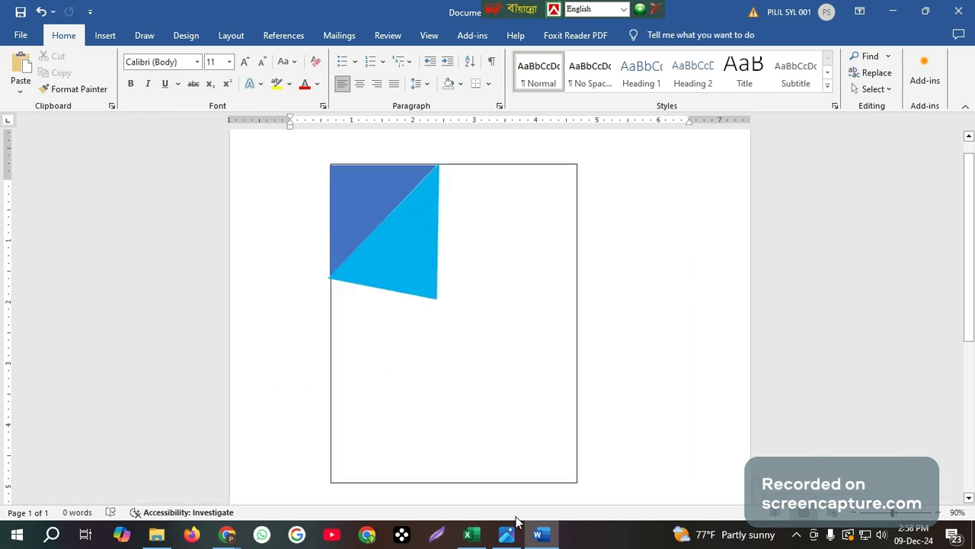
mouse_move(540, 537)
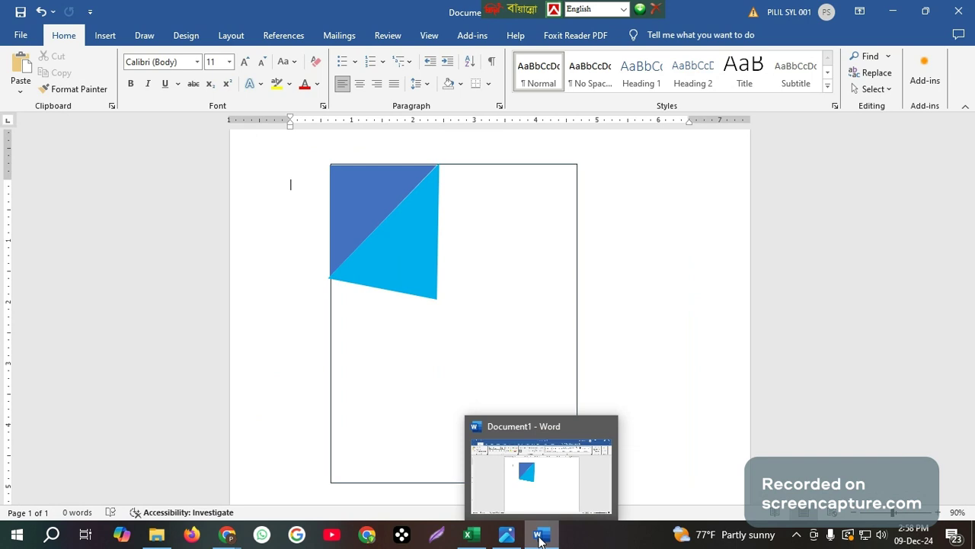
mouse_move(508, 540)
click(508, 489)
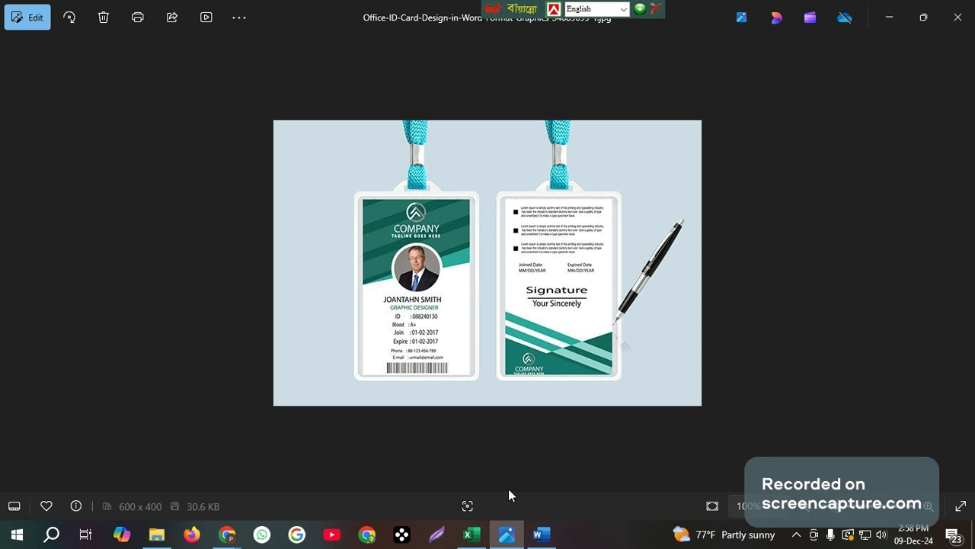
click(542, 537)
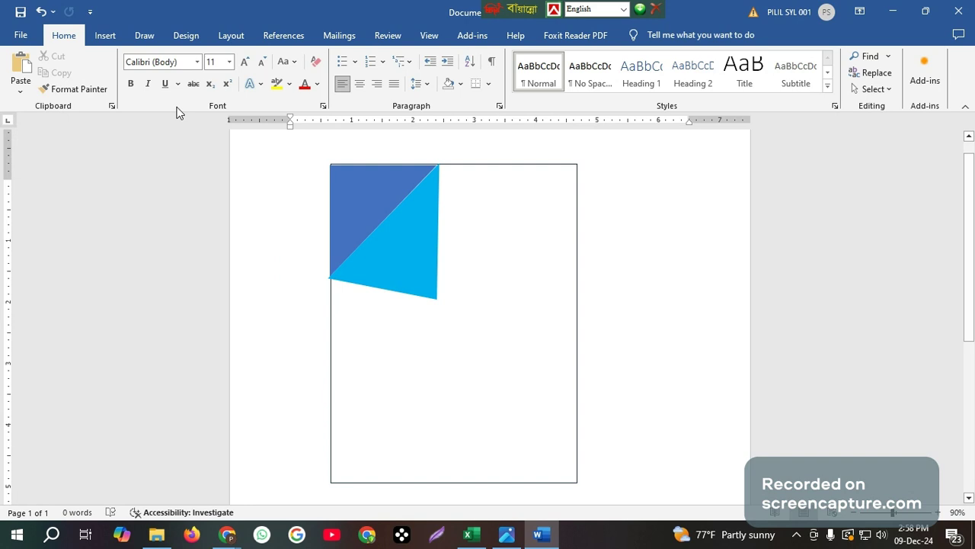
click(387, 256)
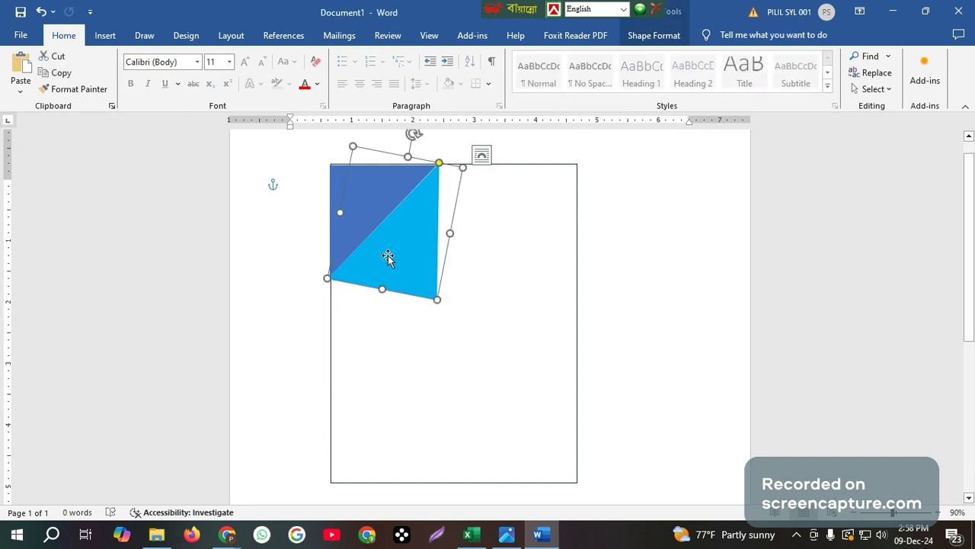
Draw a dark-blue rectangle, rotate it diagonally and stretch it to 3.46" by 0.57" across the triangles
click(640, 36)
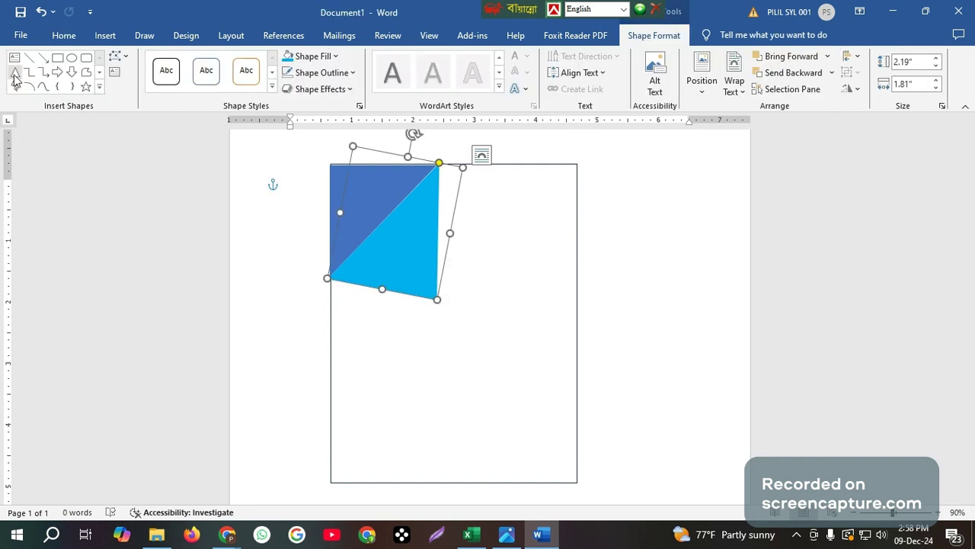
click(59, 59)
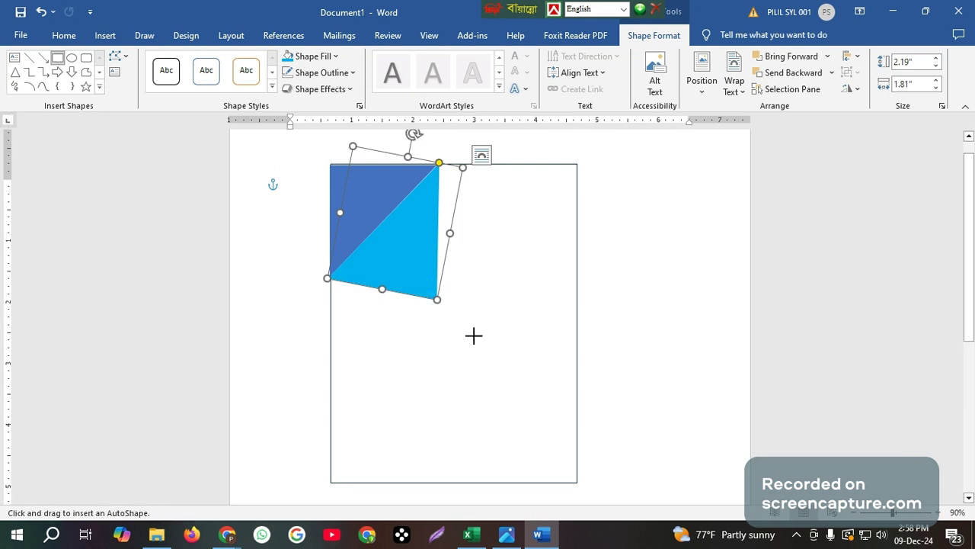
drag(474, 335, 510, 486)
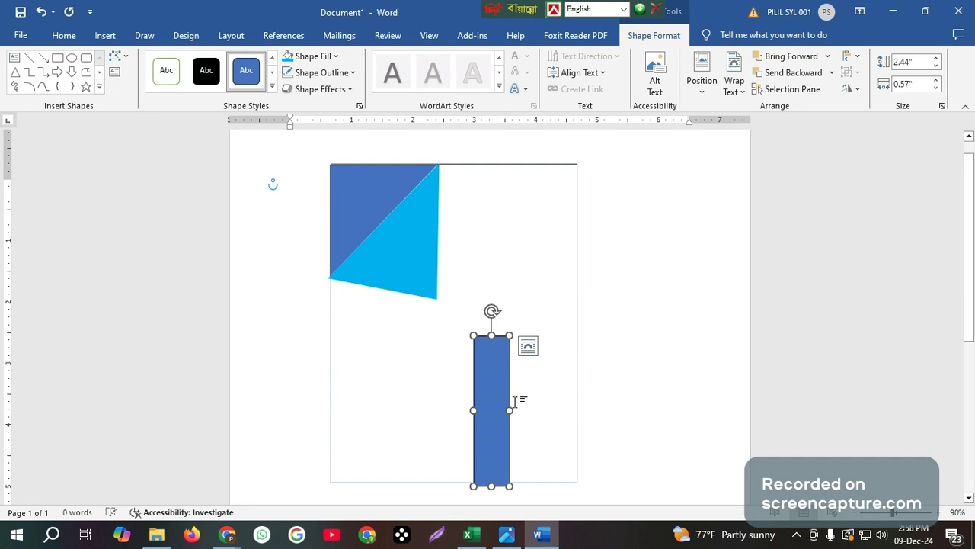
drag(493, 311, 426, 249)
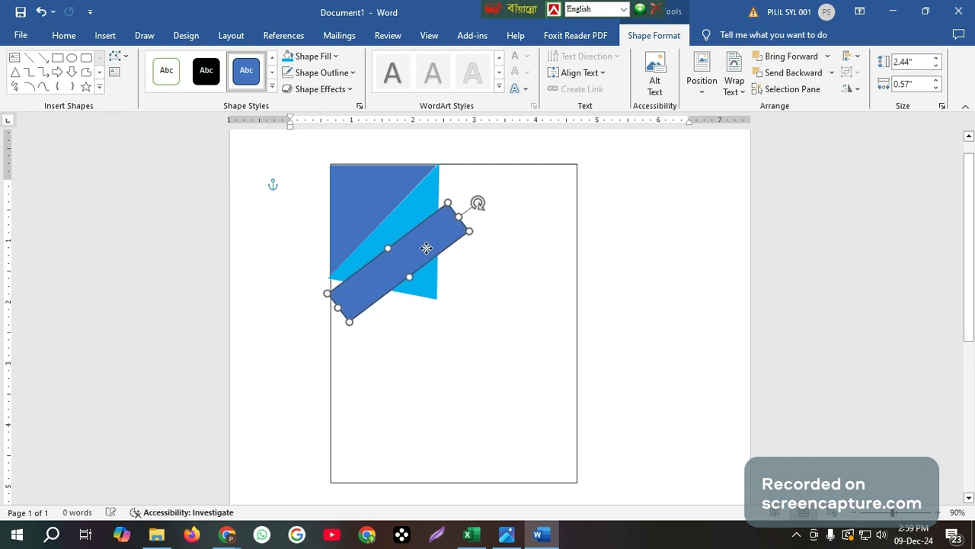
drag(427, 248, 427, 244)
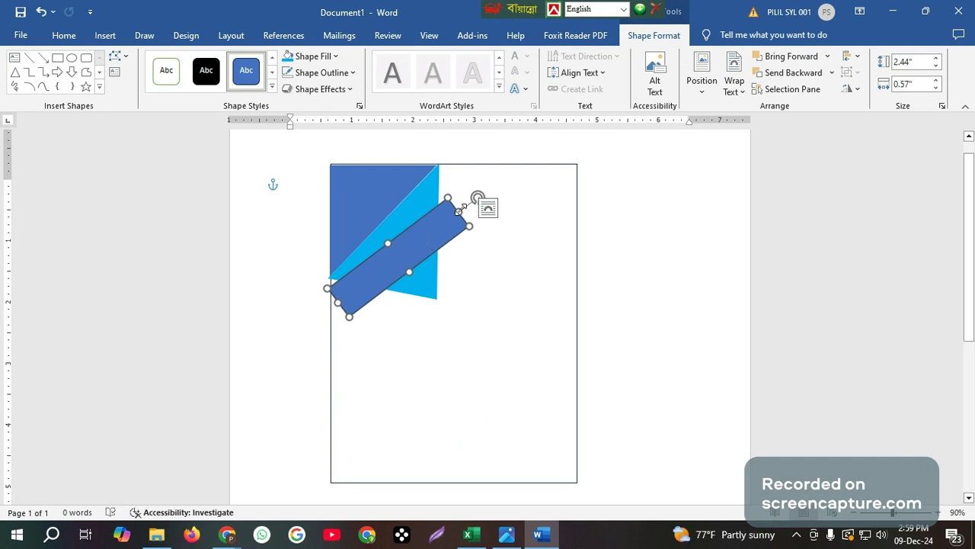
drag(461, 209, 504, 156)
drag(458, 205, 451, 215)
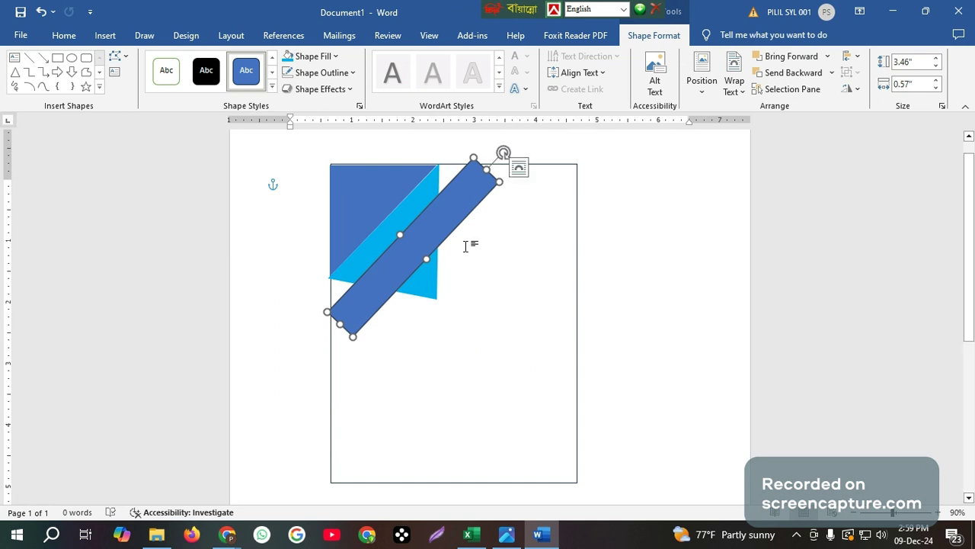
click(425, 197)
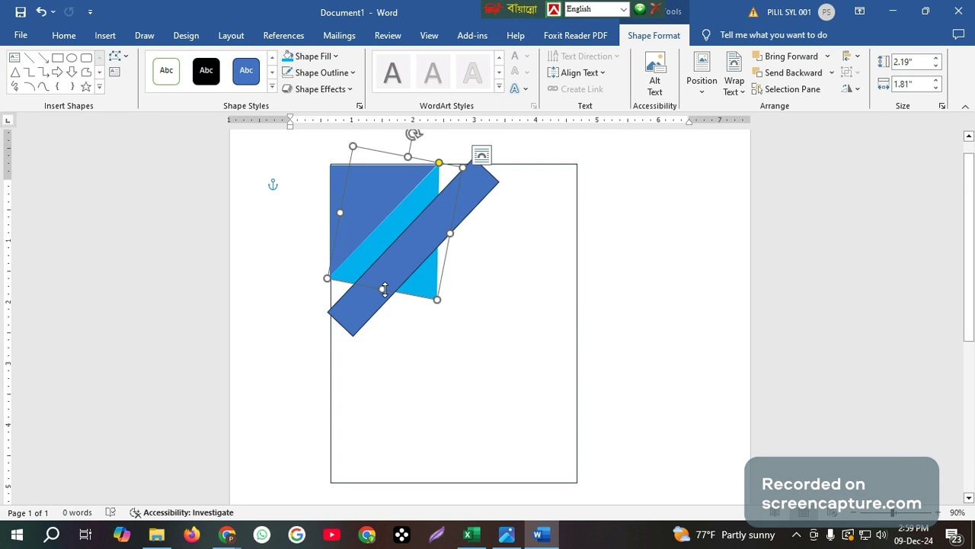
Stretch and nudge the light-blue triangle to 3.34" by 2.13" alongside the dark-blue bar
drag(384, 289, 305, 318)
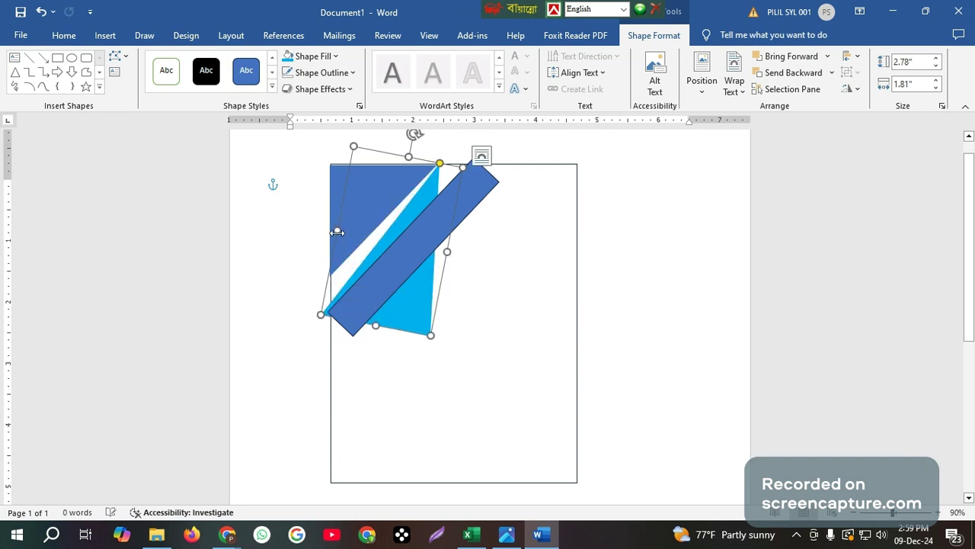
drag(337, 233, 318, 221)
drag(405, 133, 426, 134)
drag(433, 254, 438, 192)
drag(384, 309, 355, 338)
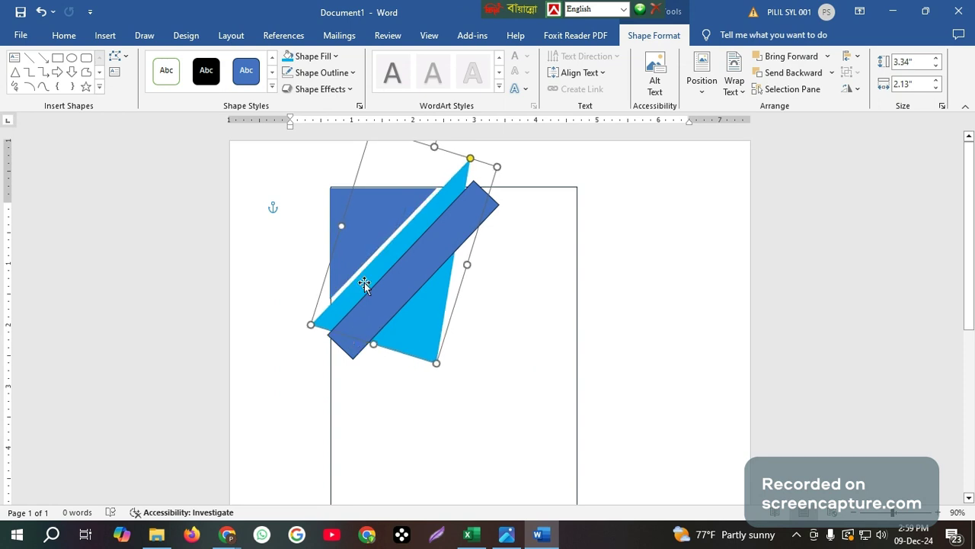
drag(364, 284, 362, 274)
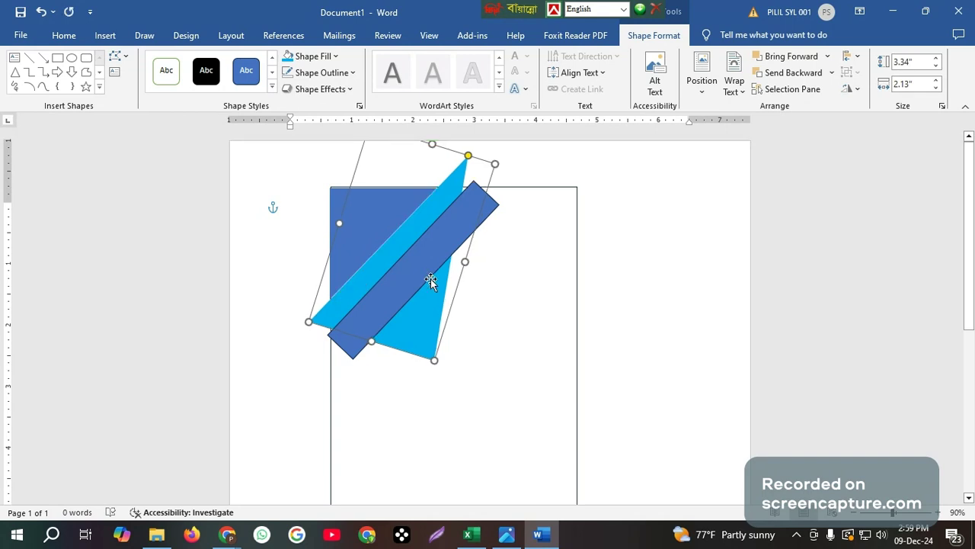
click(350, 370)
click(345, 348)
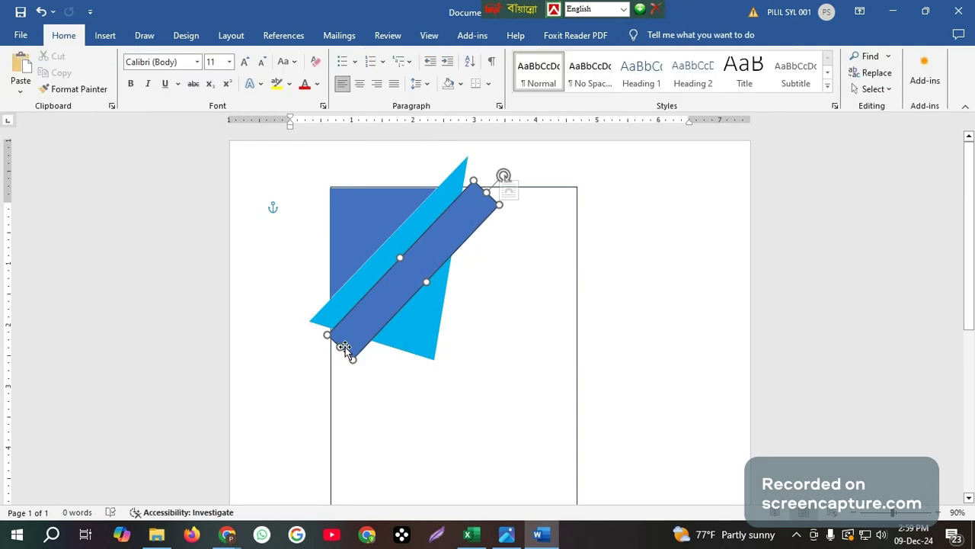
Lengthen the dark-blue bar, then Ctrl+drag a 4.32" by 0.57" copy snugly beside it
drag(341, 345, 335, 351)
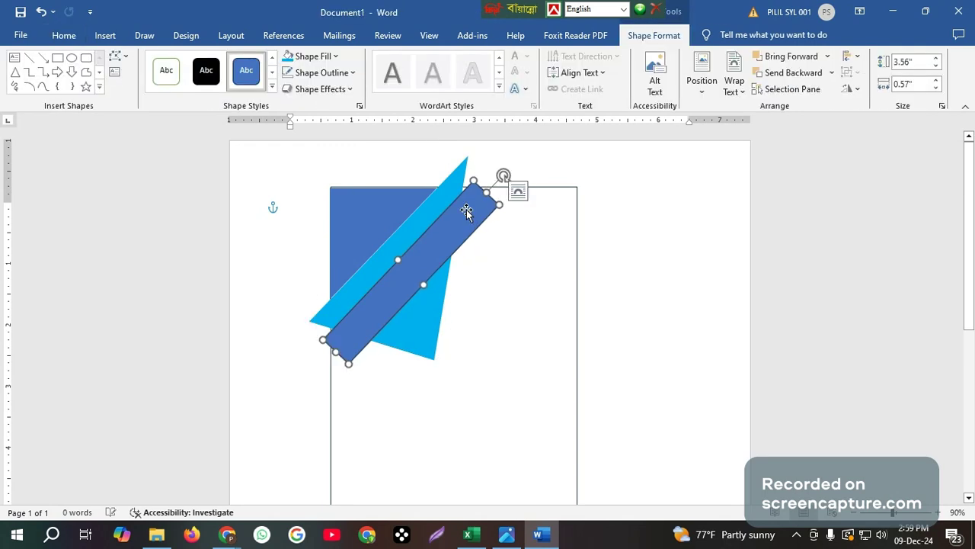
drag(486, 192, 499, 175)
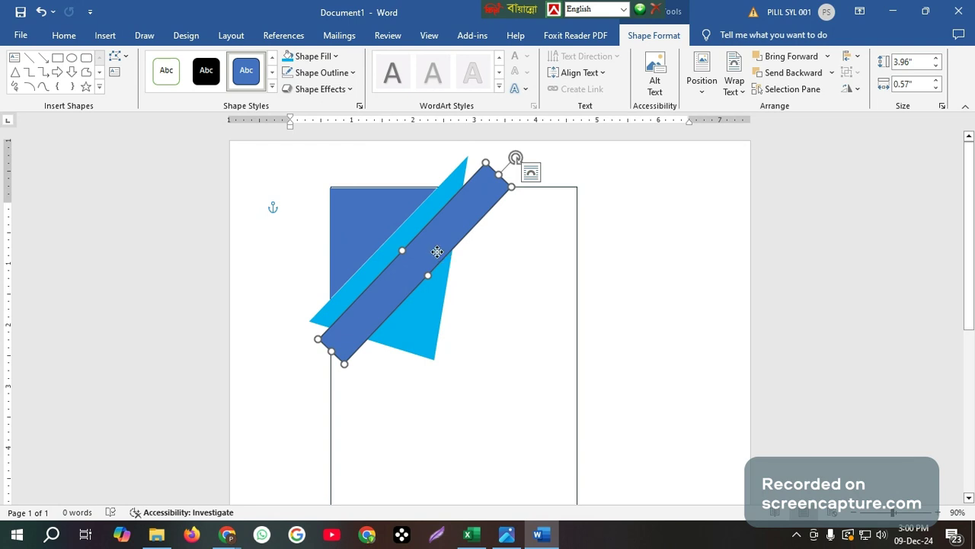
drag(437, 251, 451, 292)
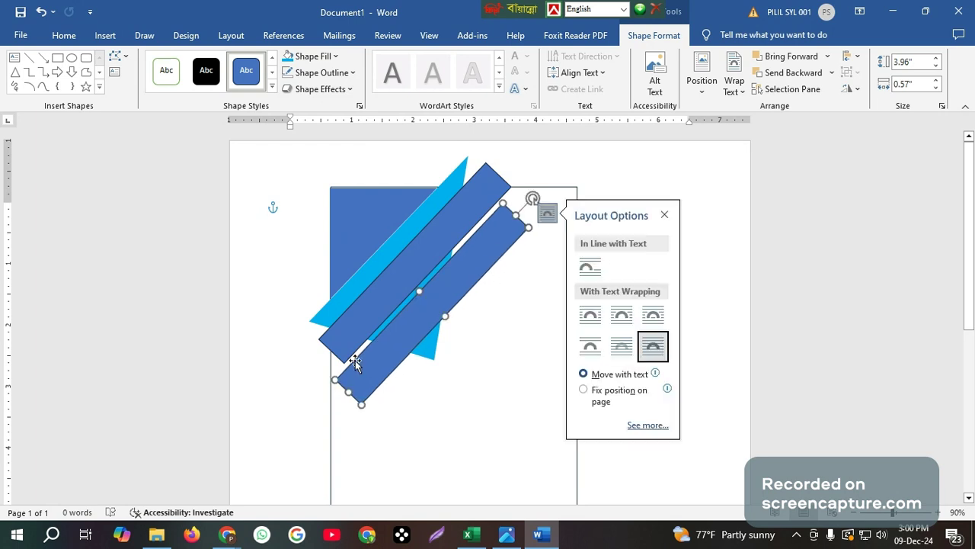
drag(356, 364, 348, 360)
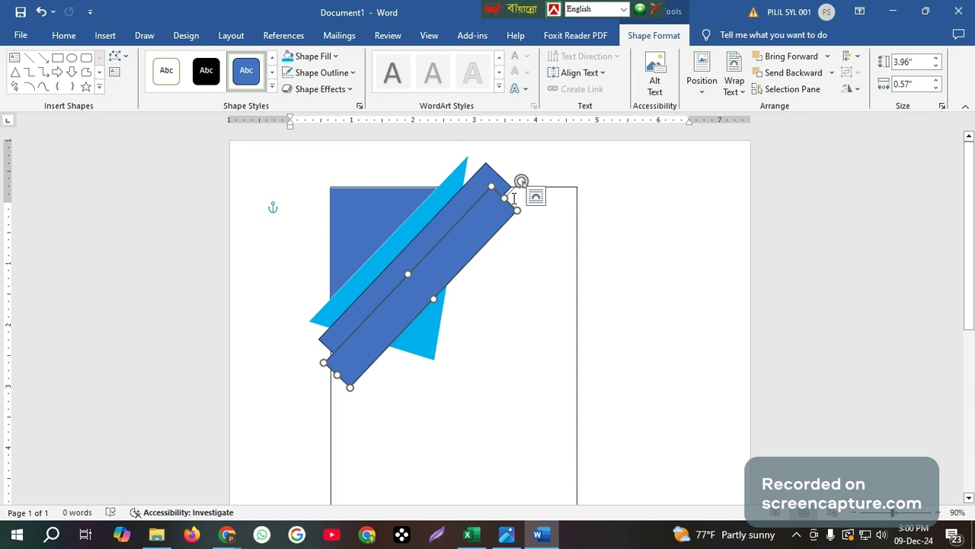
drag(506, 208, 508, 204)
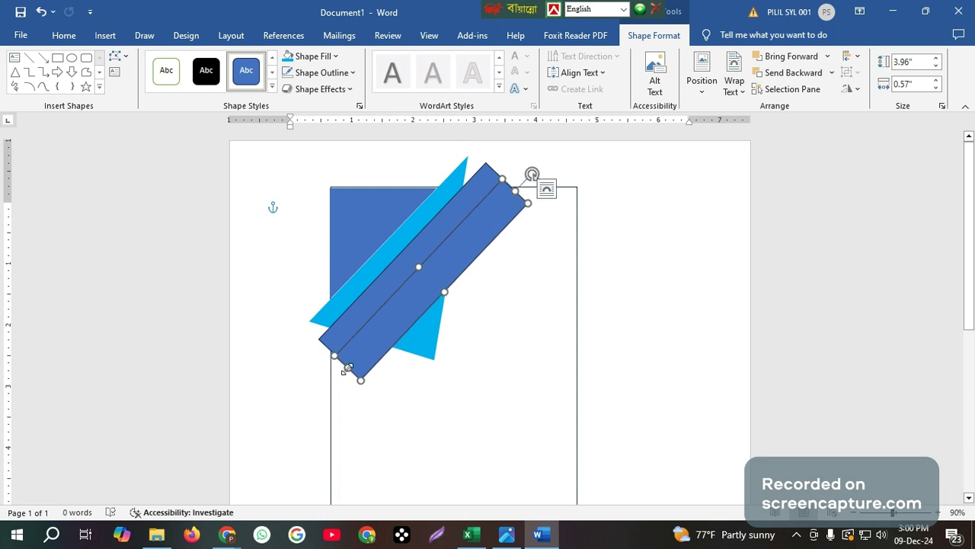
mouse_move(346, 368)
mouse_down()
mouse_move(331, 387)
mouse_move(347, 353)
mouse_up()
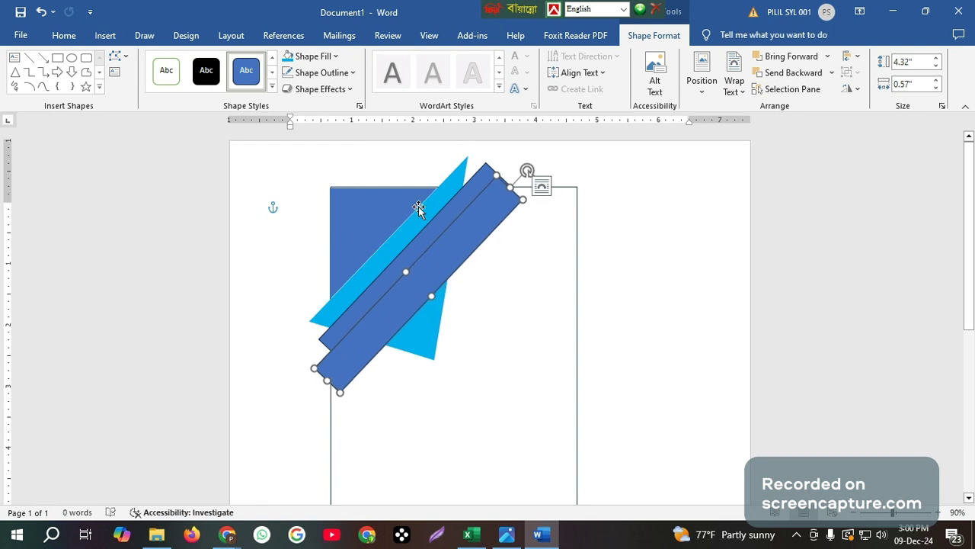
click(299, 64)
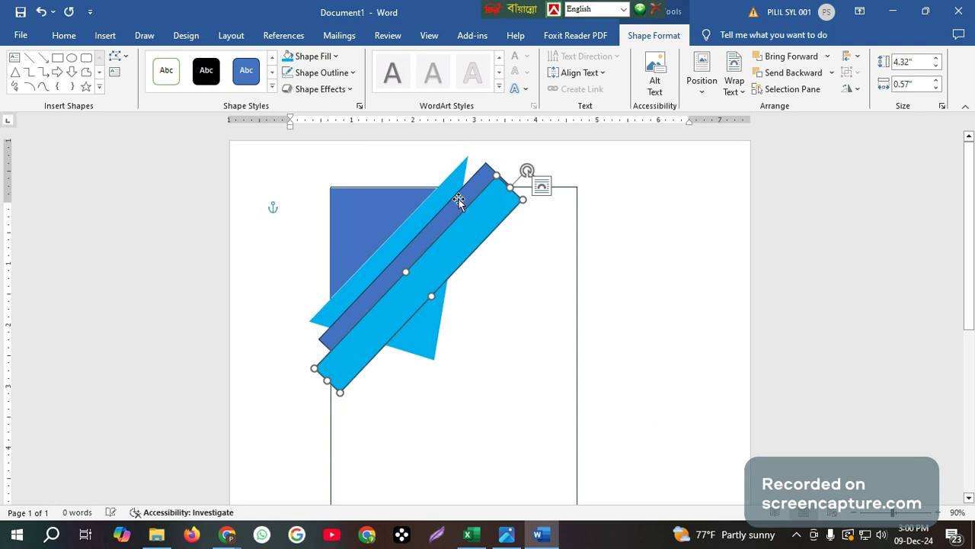
Copy the dark- and light-blue bars into alternating bands, the outermost light-blue one 6.18" by 0.3"
click(424, 243)
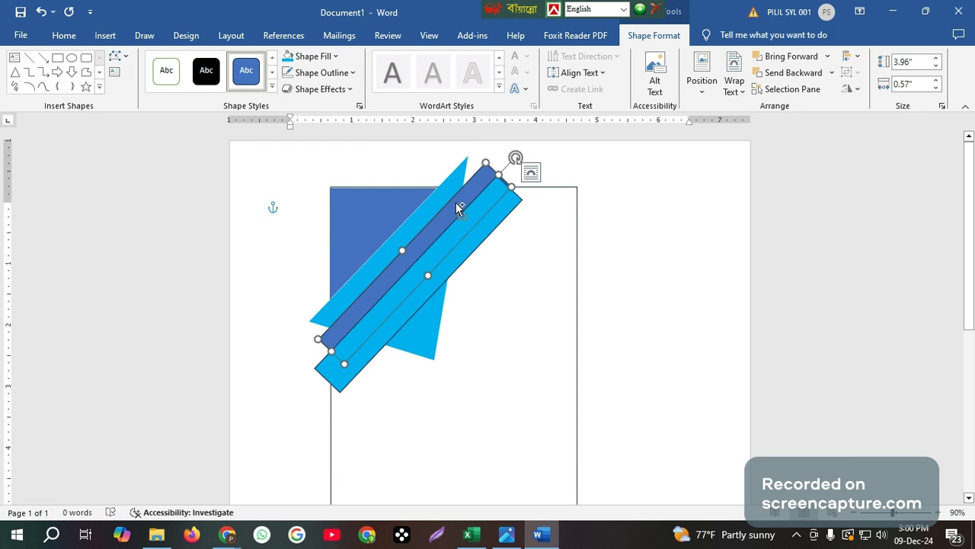
drag(455, 202, 527, 168)
click(490, 209)
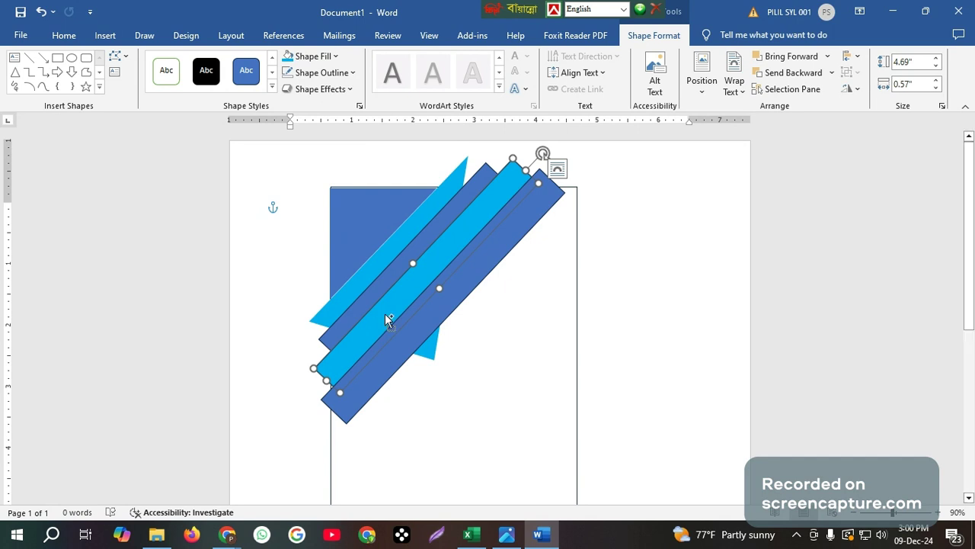
drag(387, 320, 380, 380)
scroll(500, 333, down, 3)
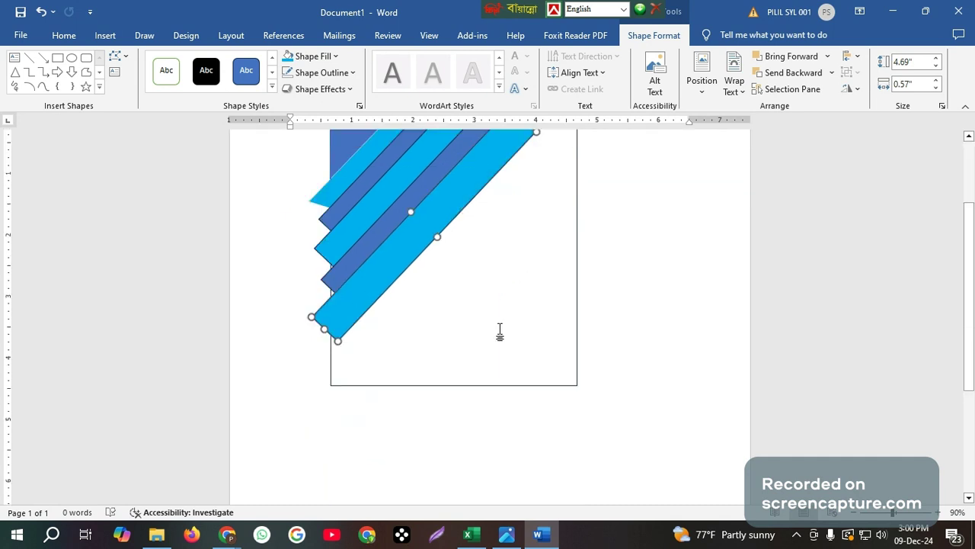
scroll(500, 333, up, 3)
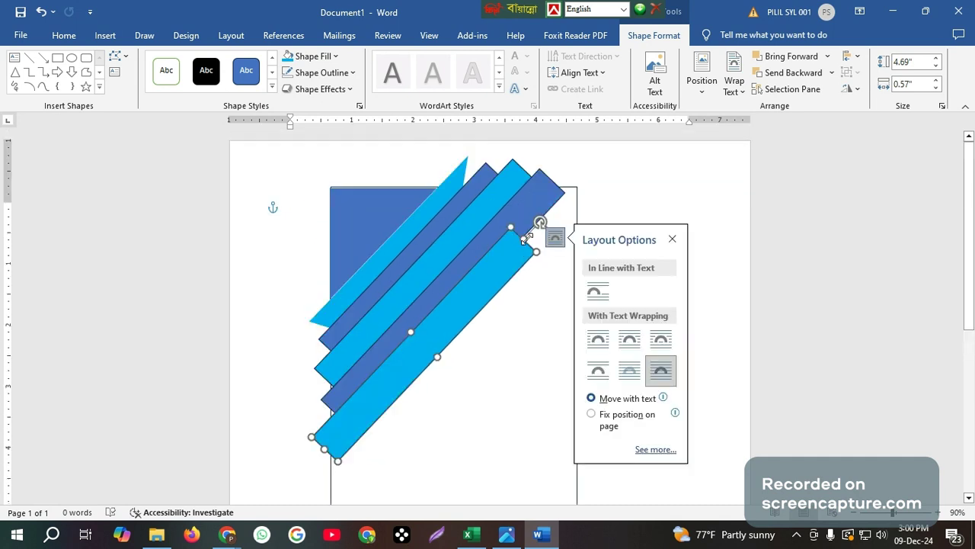
drag(527, 239, 597, 183)
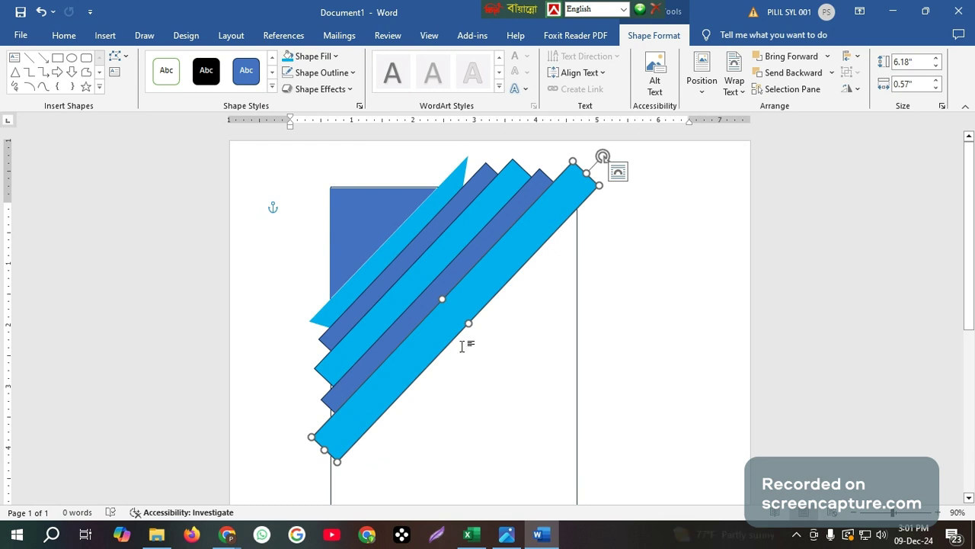
drag(469, 322, 456, 312)
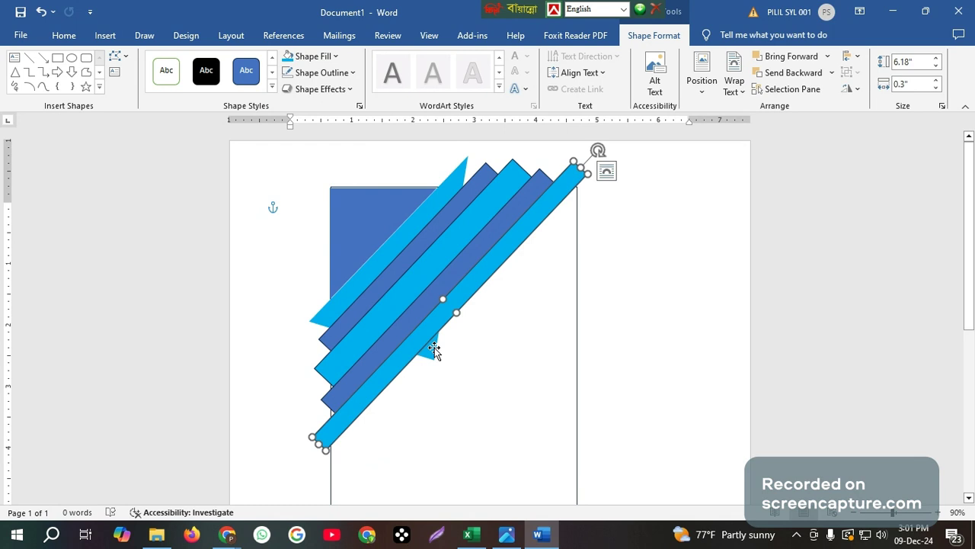
Shrink, tilt and shift the light-blue triangle behind the bands, then compare against the reference image
click(436, 350)
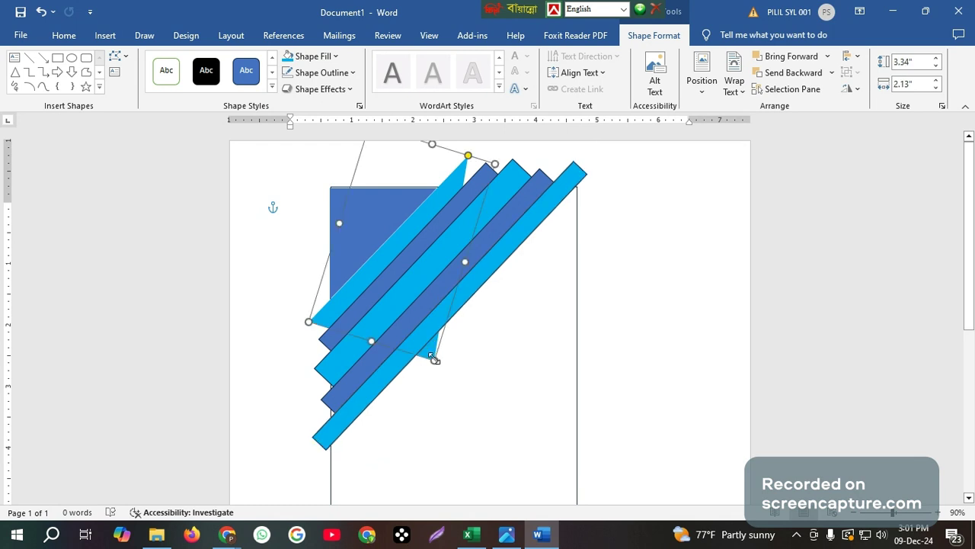
drag(435, 358, 429, 349)
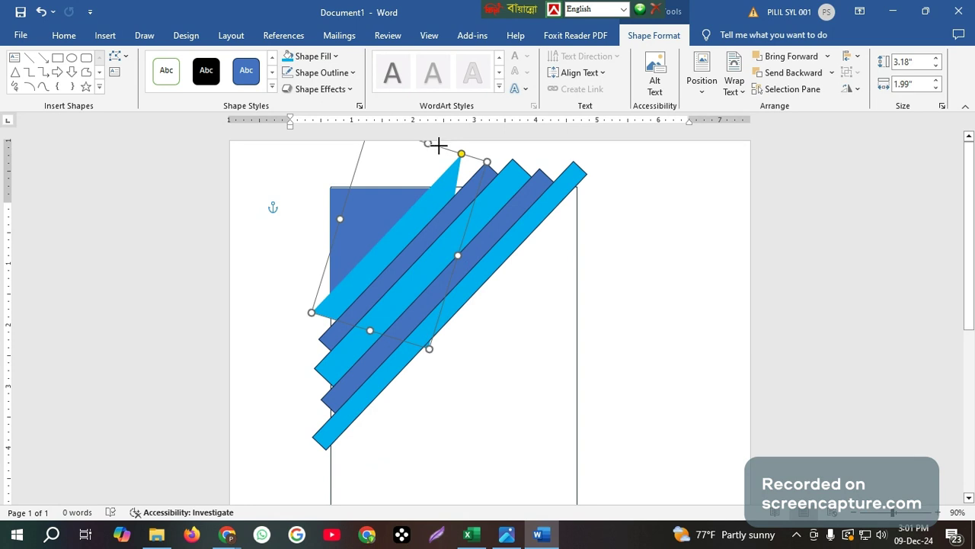
drag(438, 145, 488, 112)
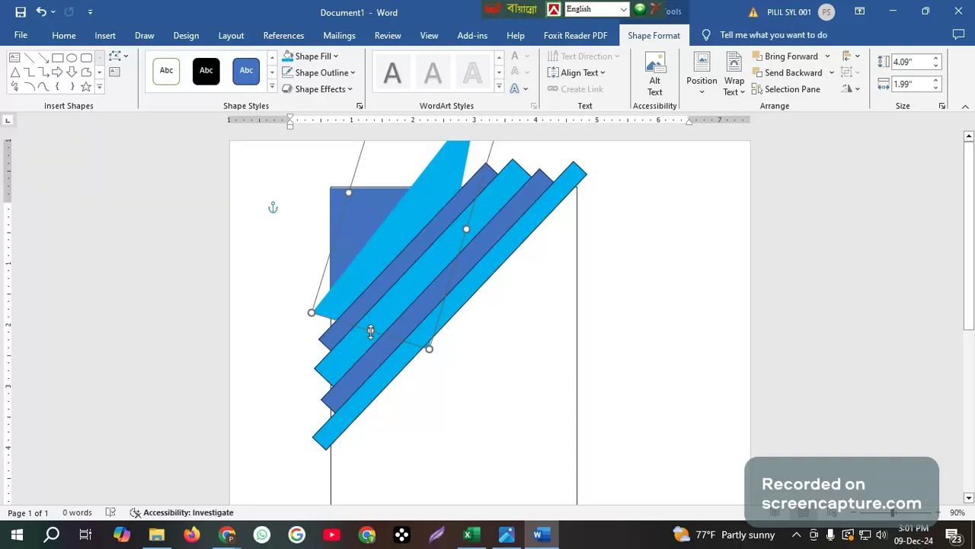
drag(371, 332, 363, 343)
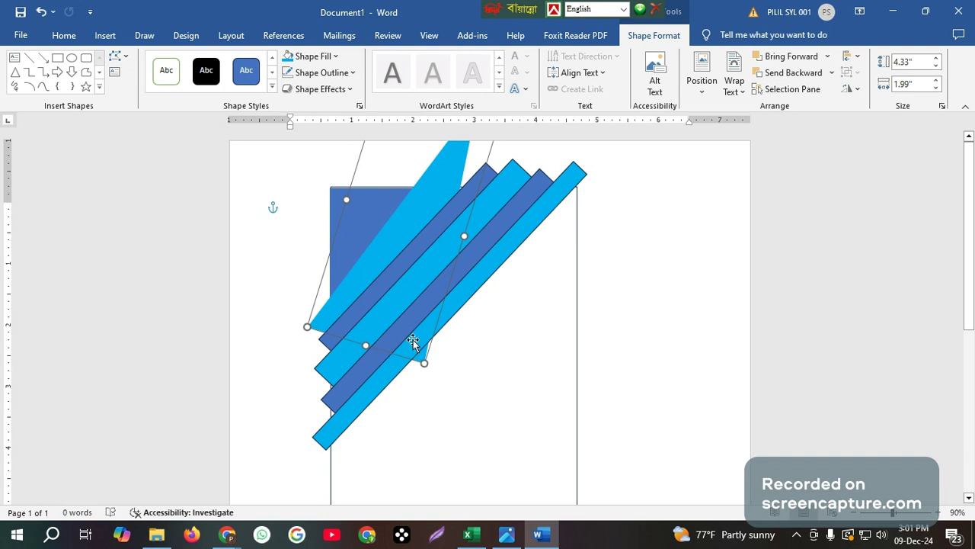
click(509, 538)
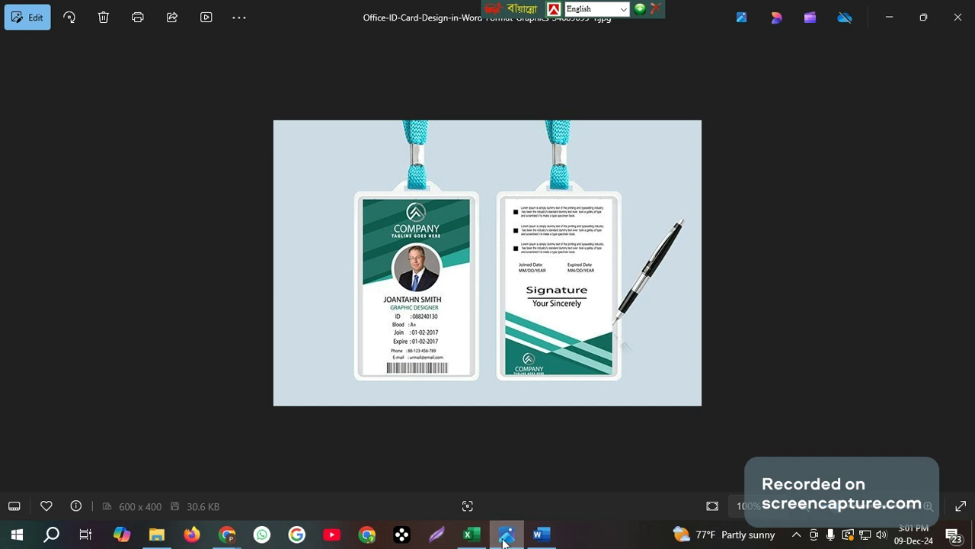
click(543, 535)
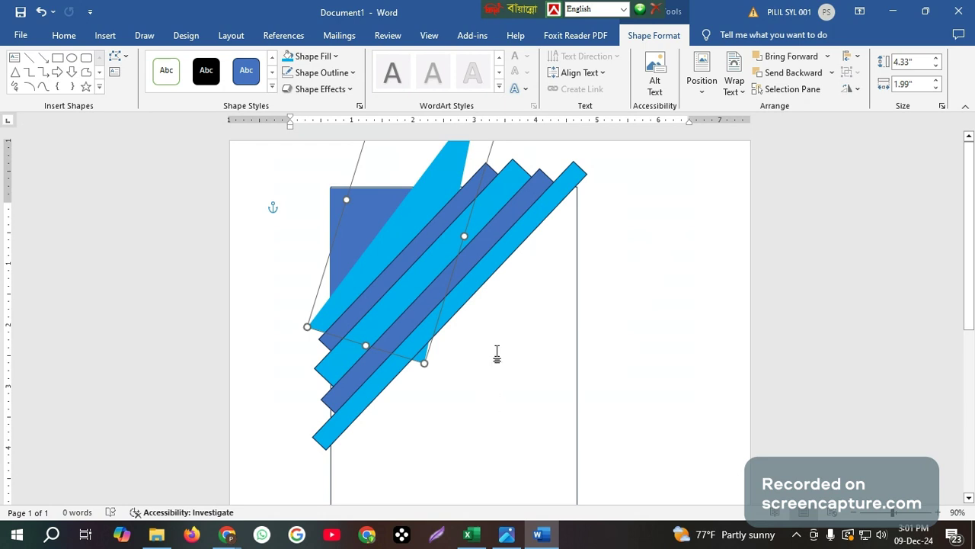
Move the outermost light-blue stripe down-right and rotate it to a shallower angle
click(531, 219)
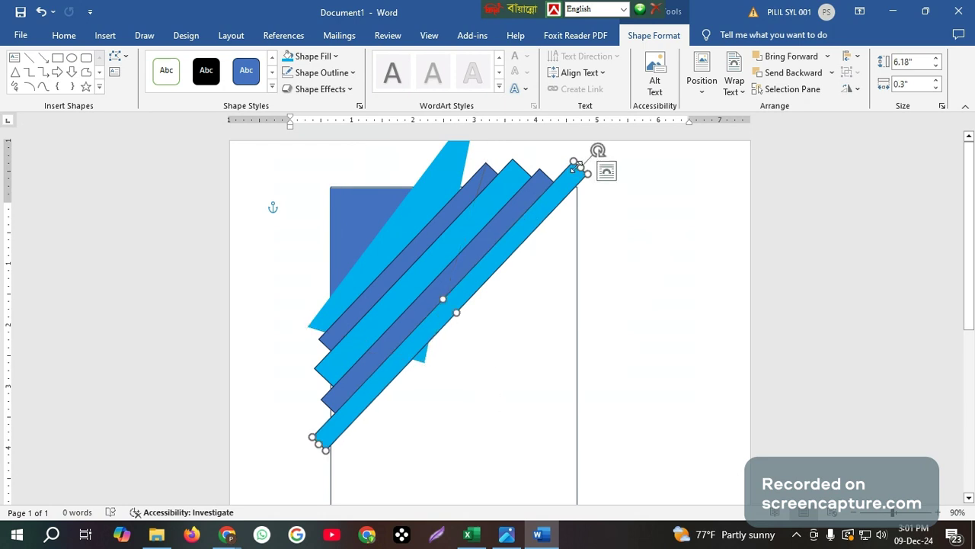
drag(556, 203, 574, 230)
drag(622, 174, 670, 259)
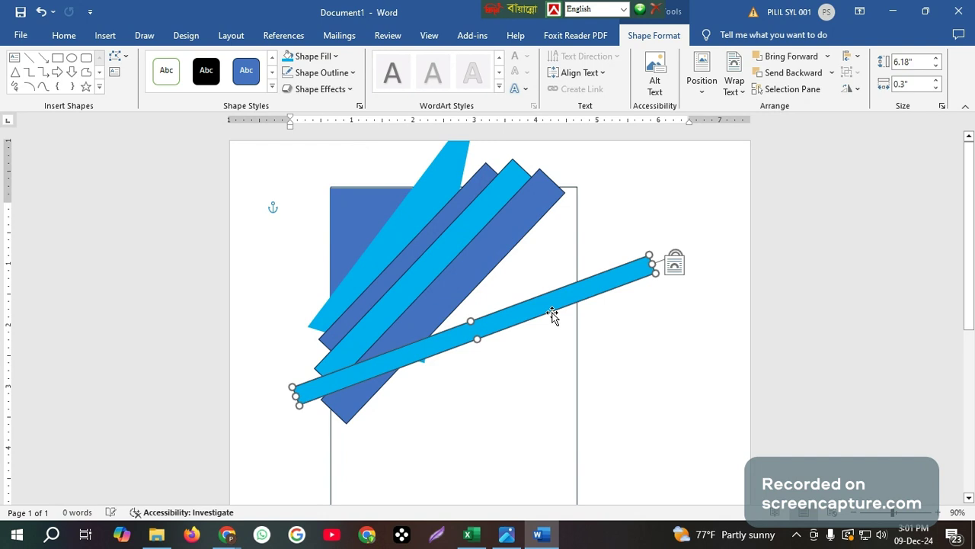
drag(552, 316, 546, 294)
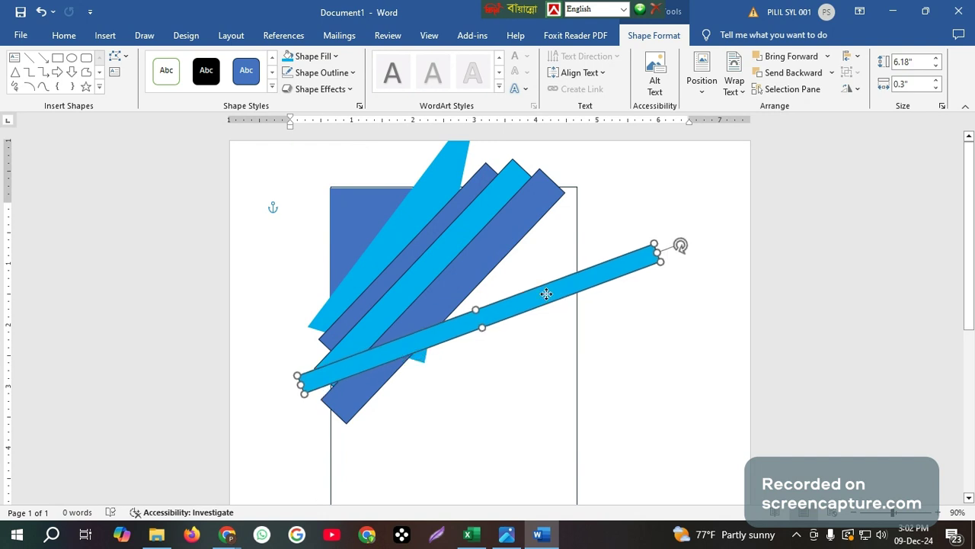
Realign the dark-blue stripe, then flatten the upper light-blue stripe and place it just above it
click(514, 218)
drag(569, 163, 610, 224)
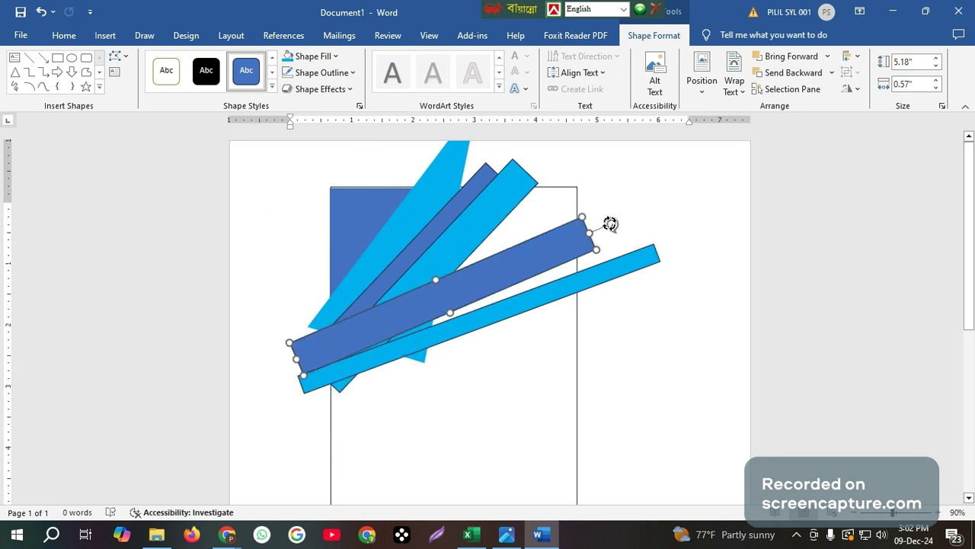
drag(562, 244, 584, 251)
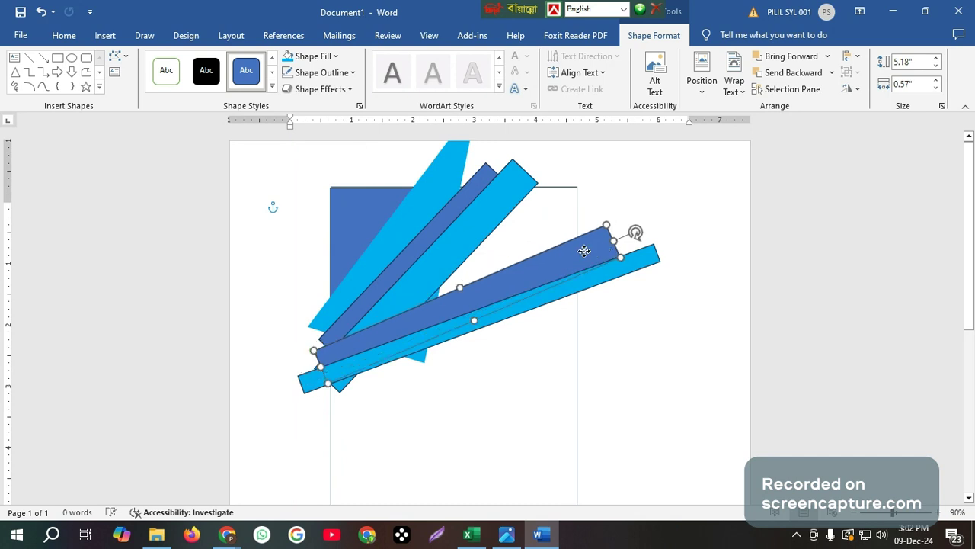
click(522, 195)
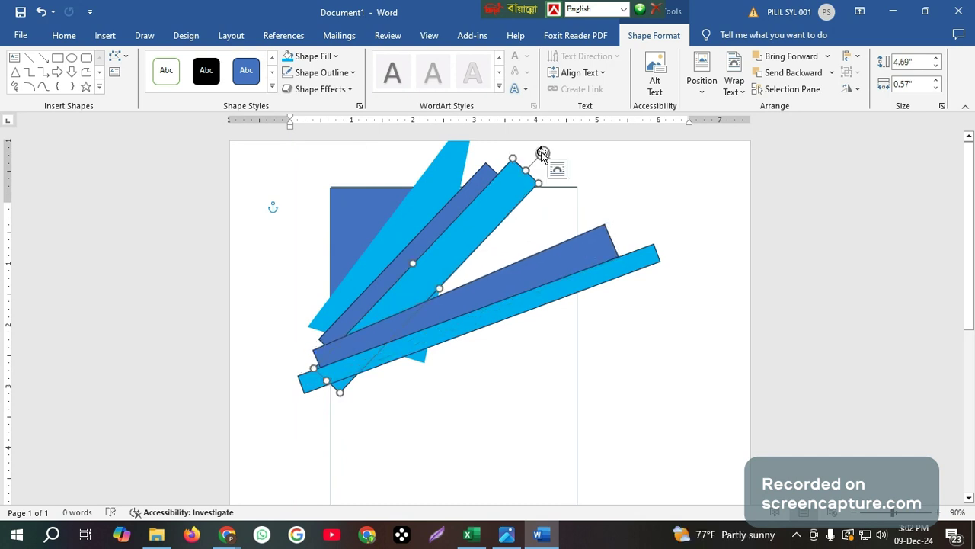
drag(543, 153, 578, 206)
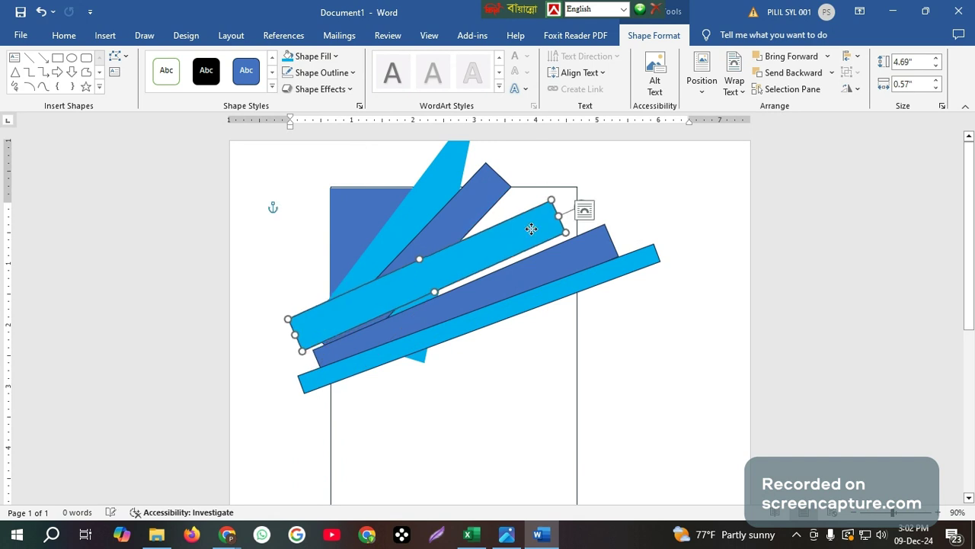
drag(531, 229, 553, 225)
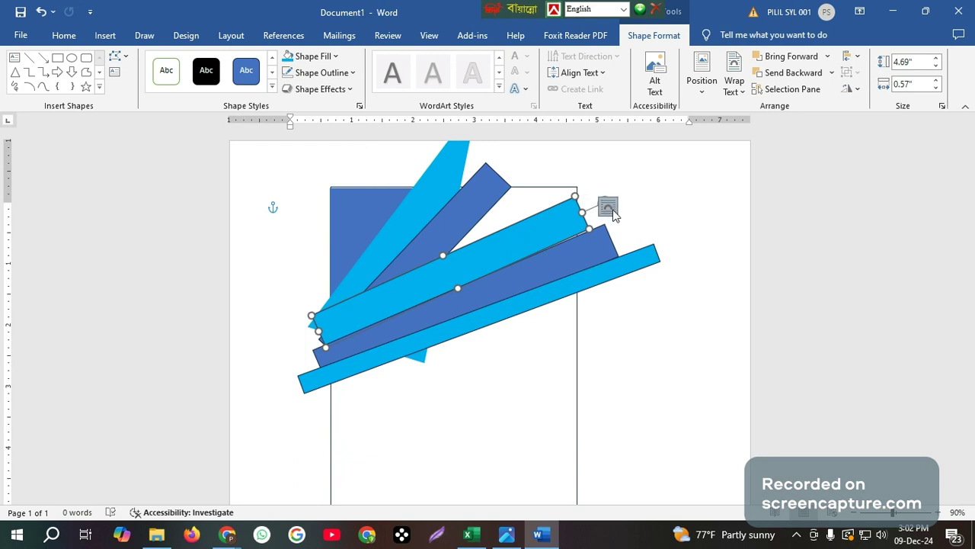
Tilt the steep upper dark-blue bar clockwise and lengthen it leftward to 4.92" by 0.57"
click(602, 242)
click(581, 221)
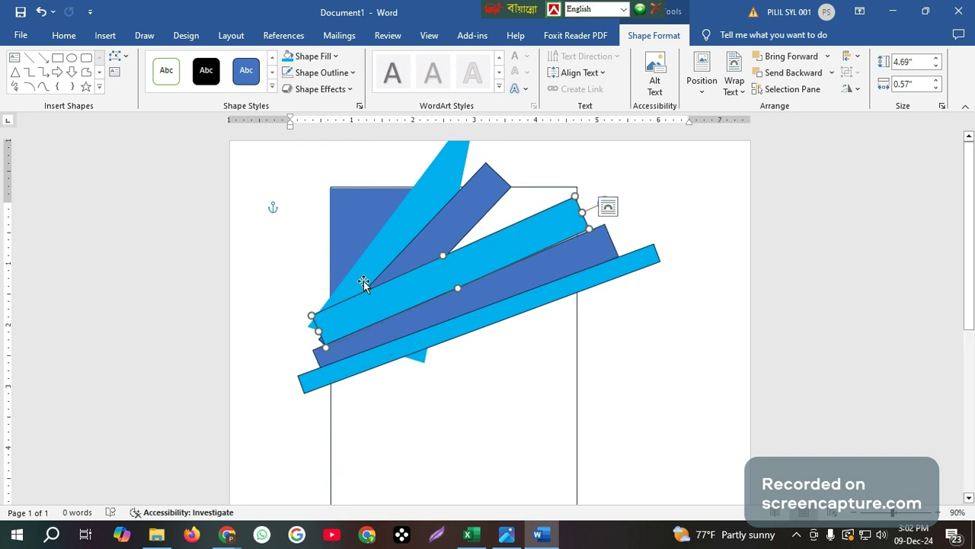
click(468, 222)
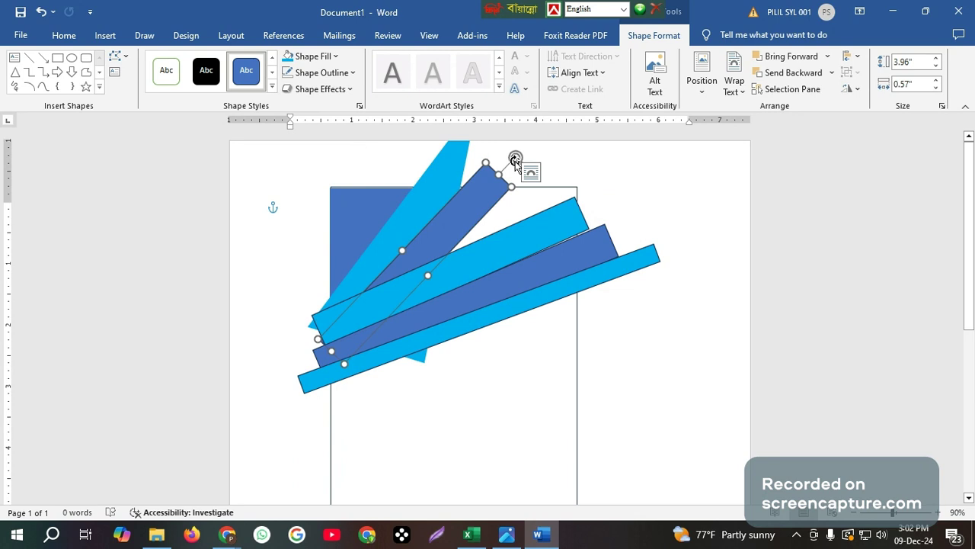
drag(515, 159, 548, 181)
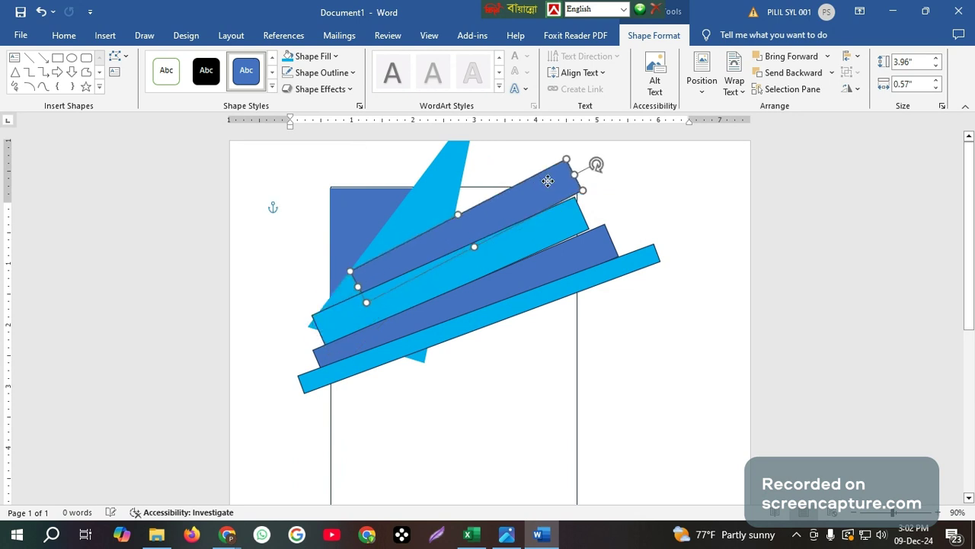
drag(363, 288, 305, 313)
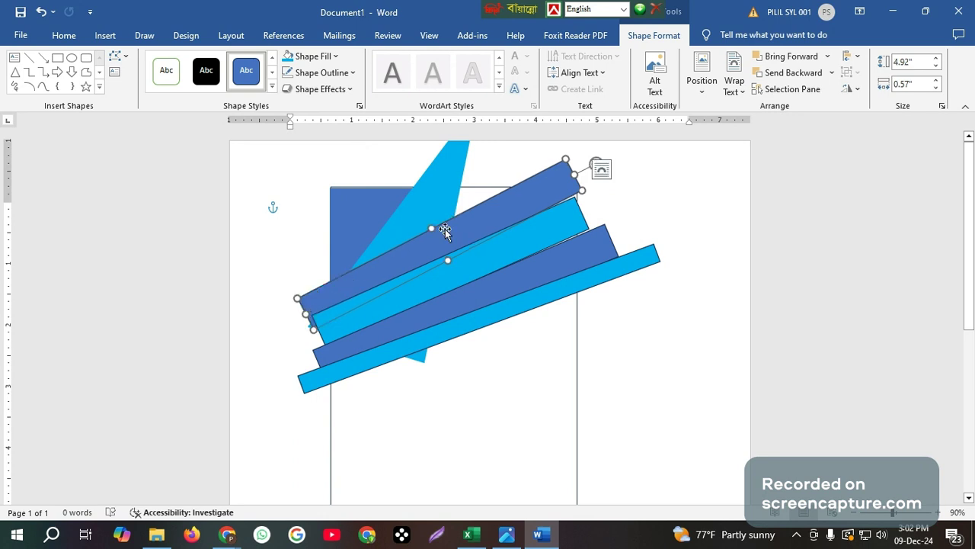
click(442, 198)
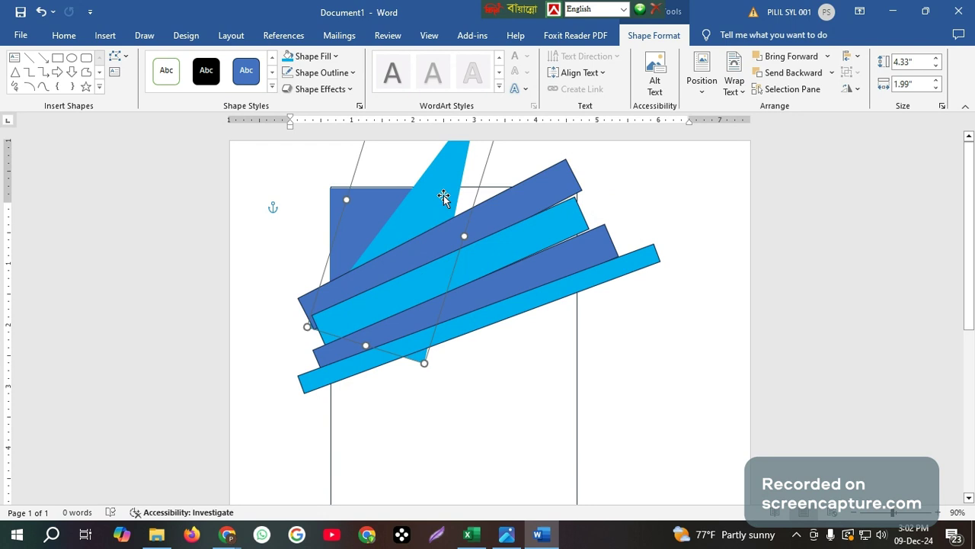
Remove the light-blue triangle and duplicate the light-blue band above the others
key(ctrl+z)
click(470, 219)
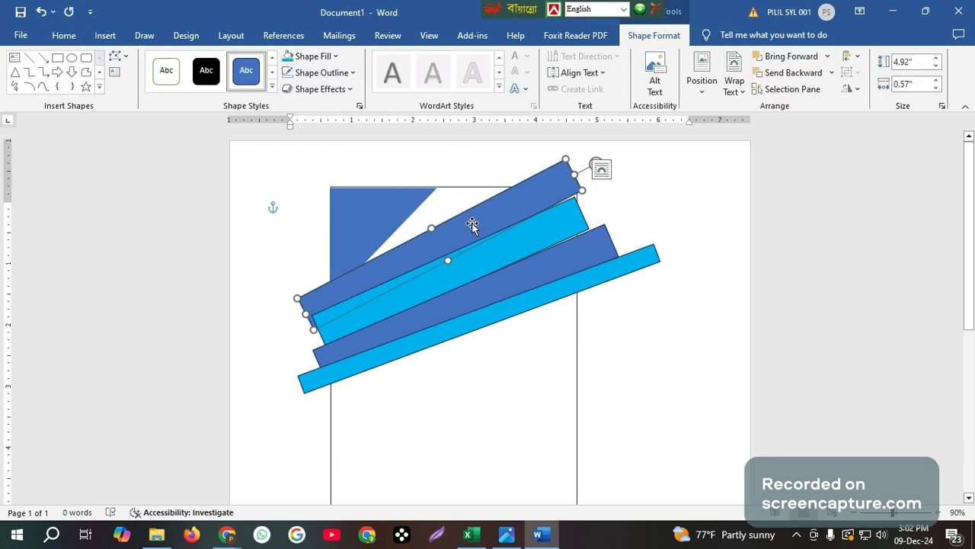
click(453, 272)
drag(454, 272, 412, 228)
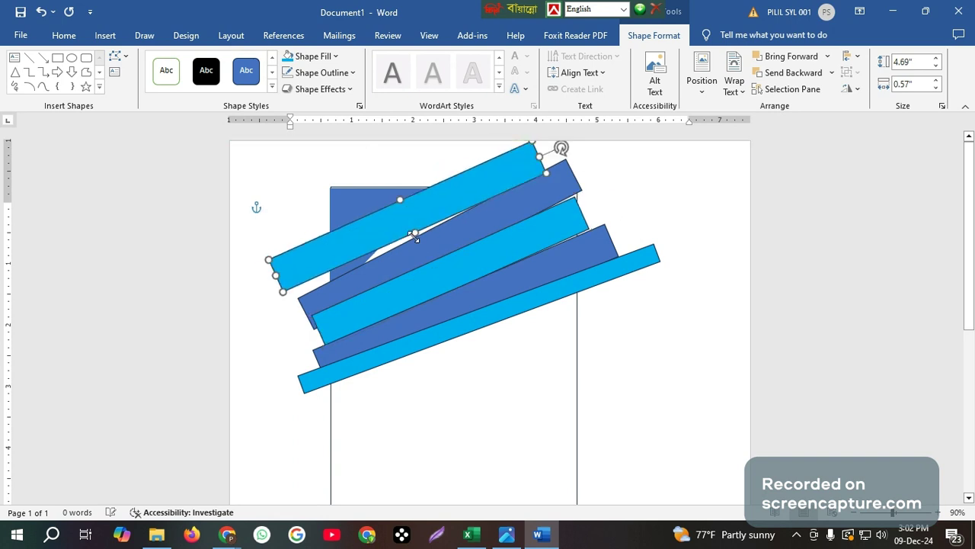
Move, tilt and lengthen the new light-blue band to the right
drag(305, 264, 304, 273)
drag(556, 158, 547, 140)
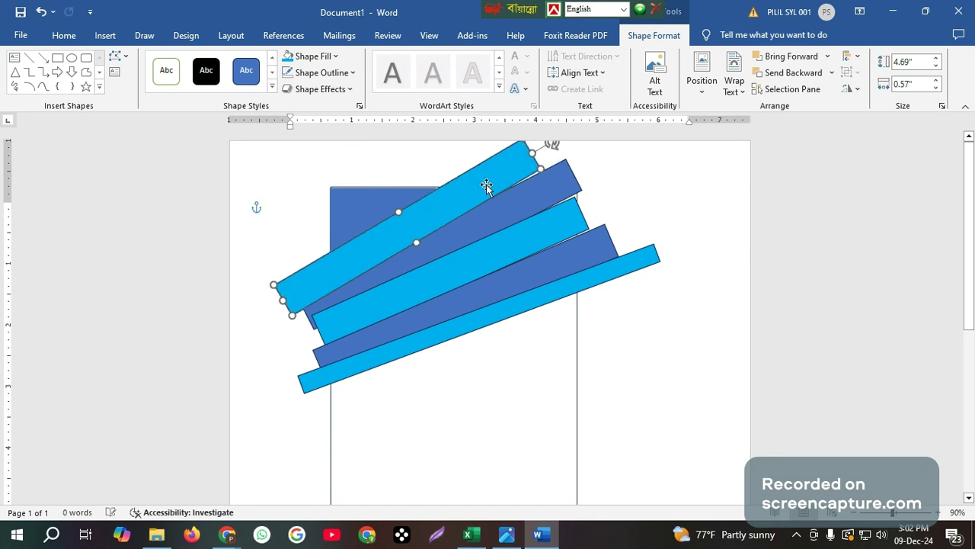
mouse_move(486, 187)
mouse_down()
mouse_move(513, 175)
mouse_move(488, 163)
mouse_move(493, 176)
mouse_up()
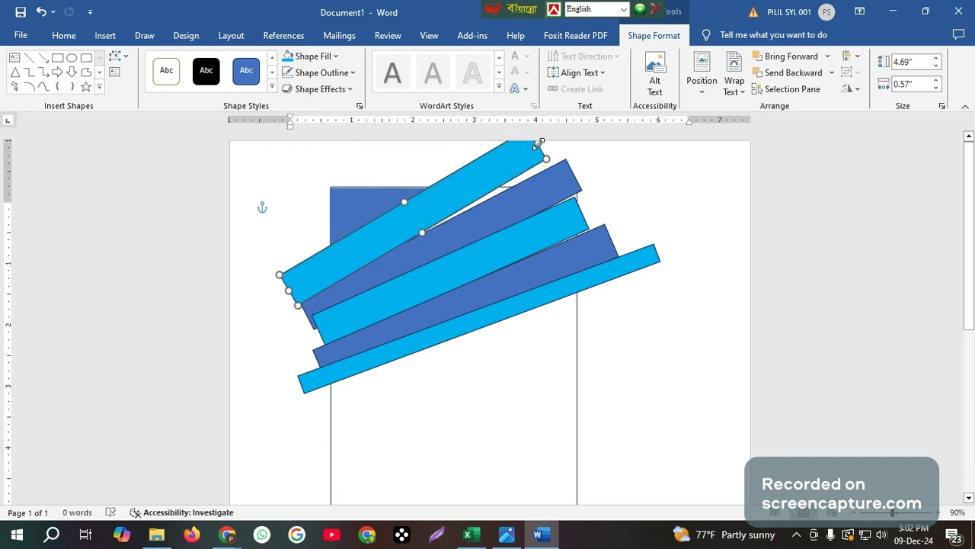
drag(539, 144, 498, 173)
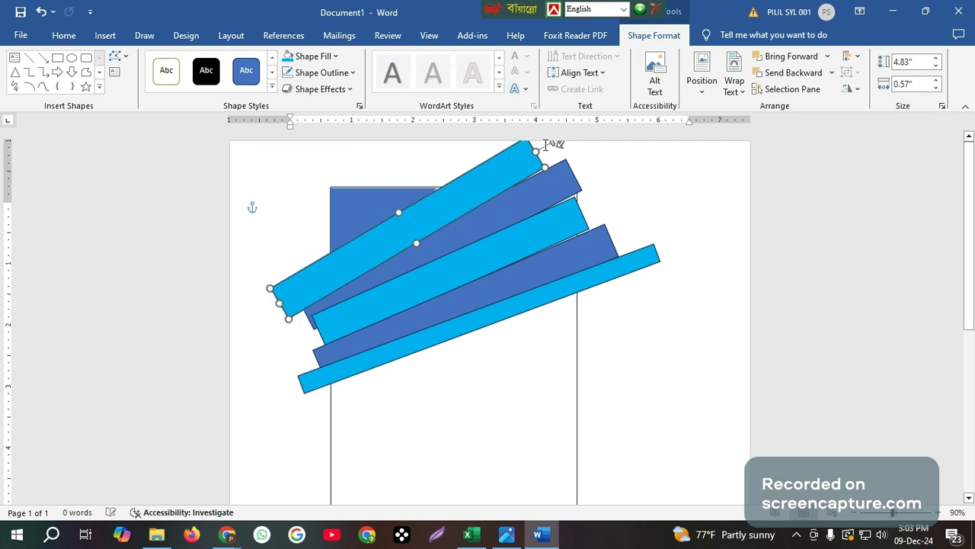
drag(556, 144, 561, 165)
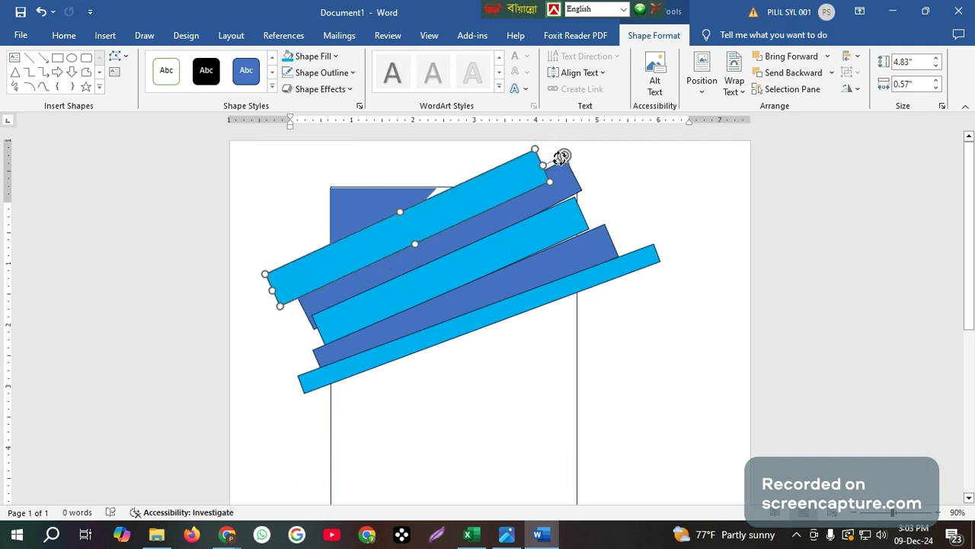
Fine-tune the new band's position and angle, and match the dark-blue band's angle beneath it
mouse_move(440, 182)
mouse_down()
mouse_move(439, 162)
mouse_move(448, 193)
mouse_up()
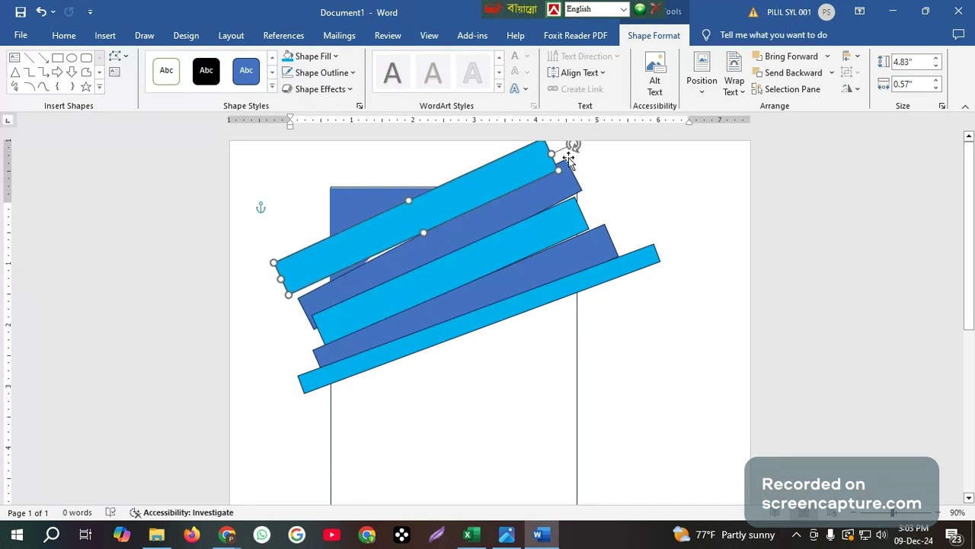
drag(299, 290, 302, 267)
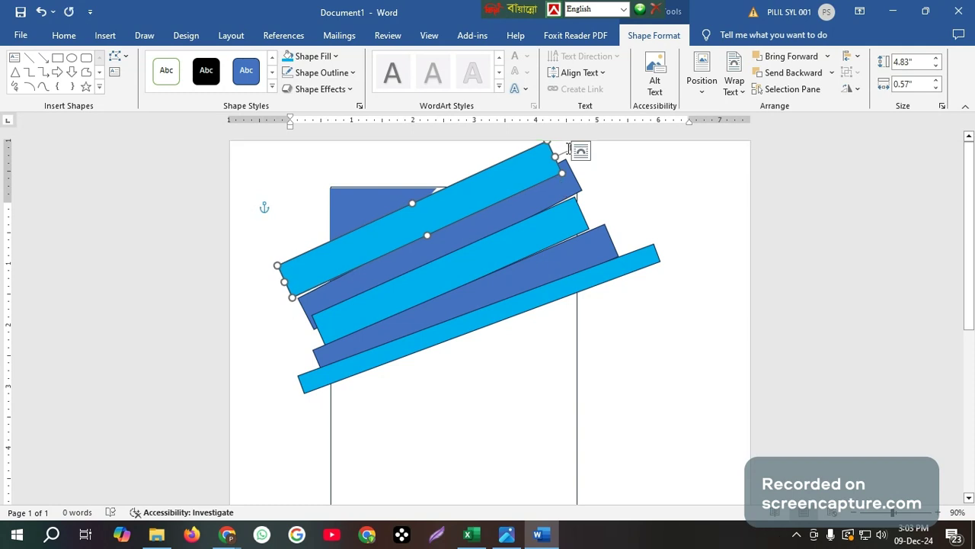
drag(572, 147, 564, 147)
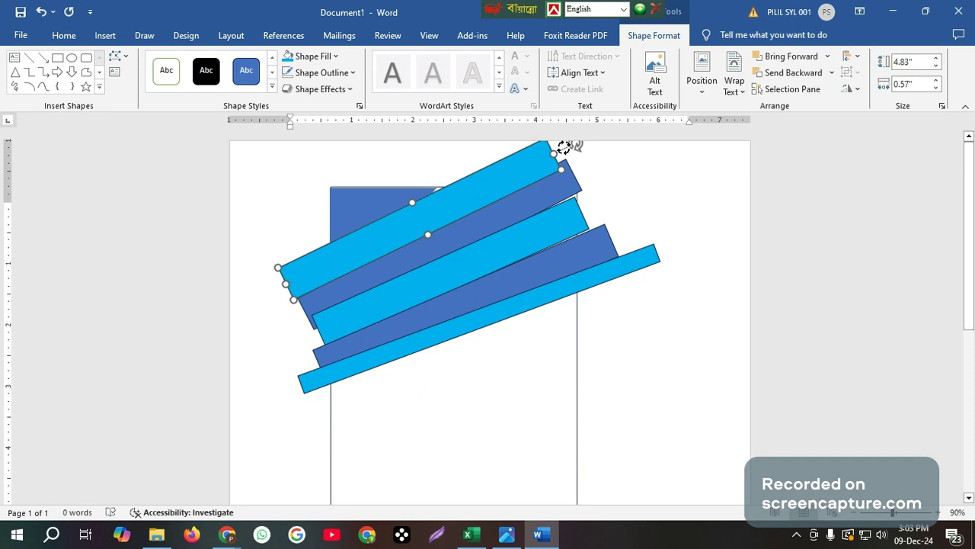
click(564, 188)
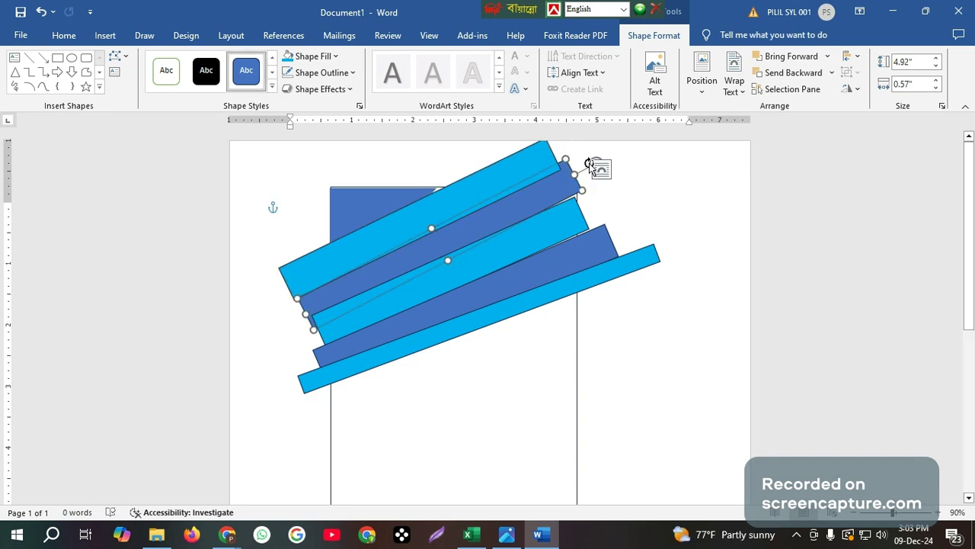
drag(590, 165, 570, 170)
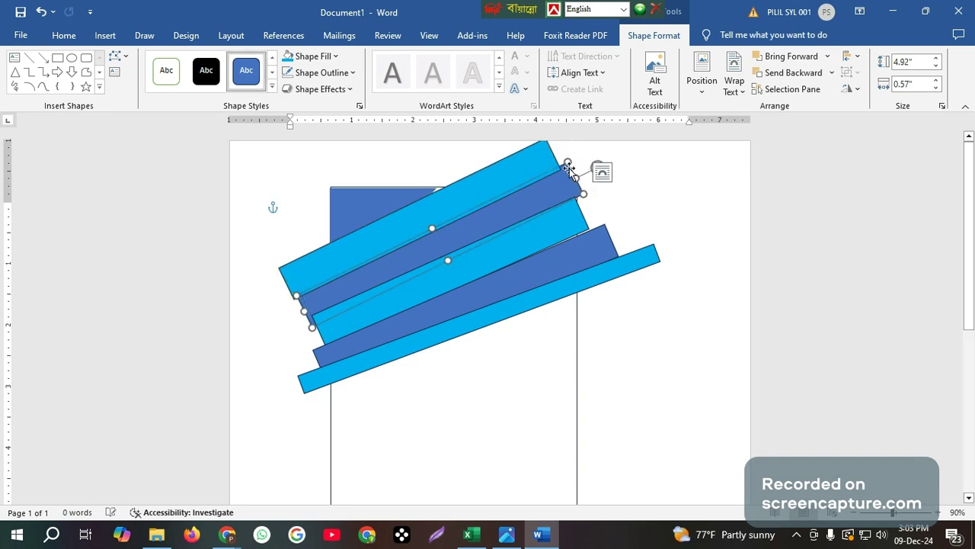
click(391, 195)
Straighten the dark-blue corner square, nudge it up-right and enlarge it to 1.83" by 1.86"
drag(462, 244, 470, 246)
drag(425, 192, 431, 195)
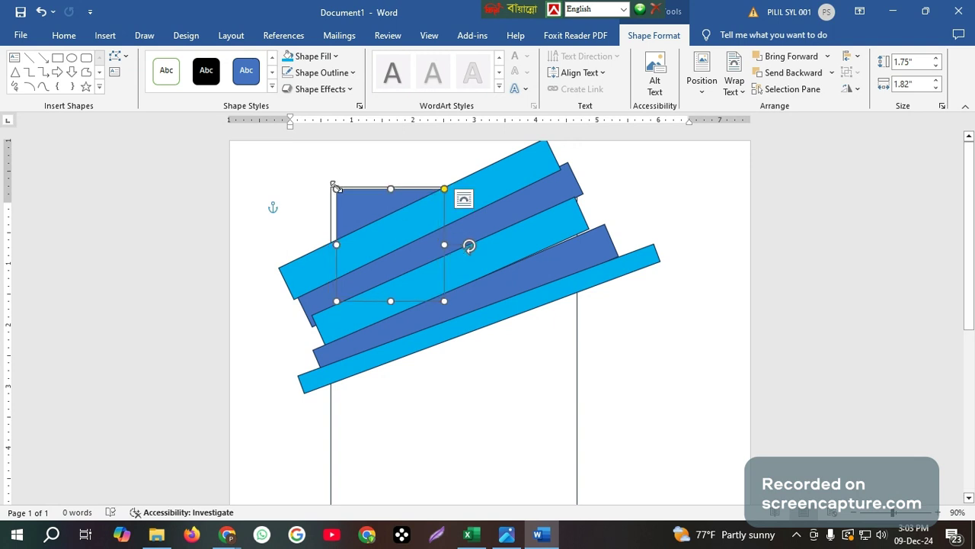
drag(333, 186, 331, 186)
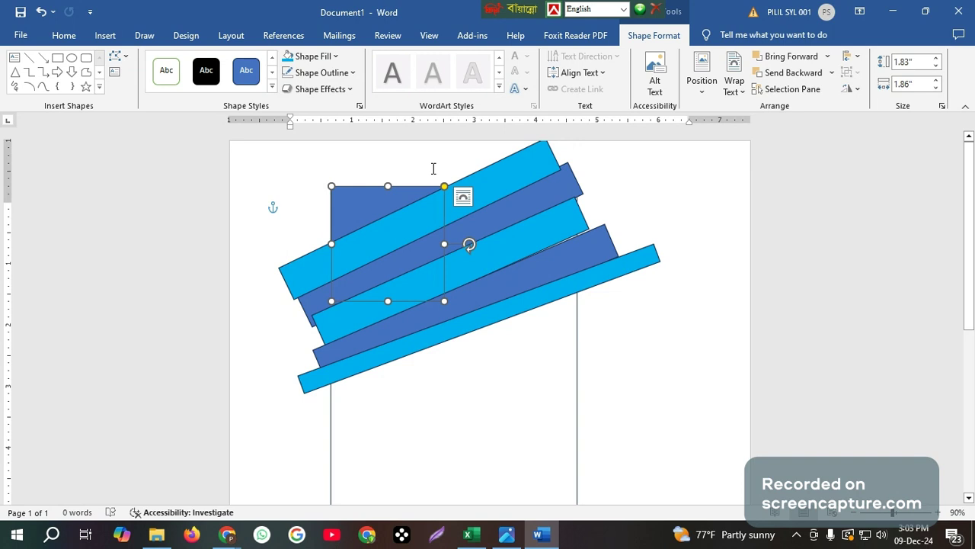
click(433, 168)
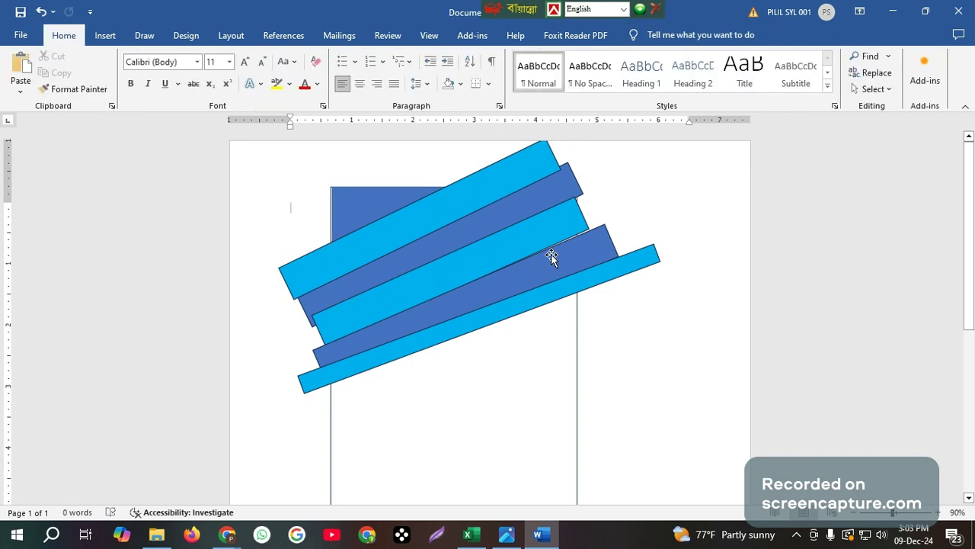
Shorten the outermost light-blue band from its lower-left end to 5.09"
click(419, 343)
click(419, 344)
drag(301, 386, 366, 367)
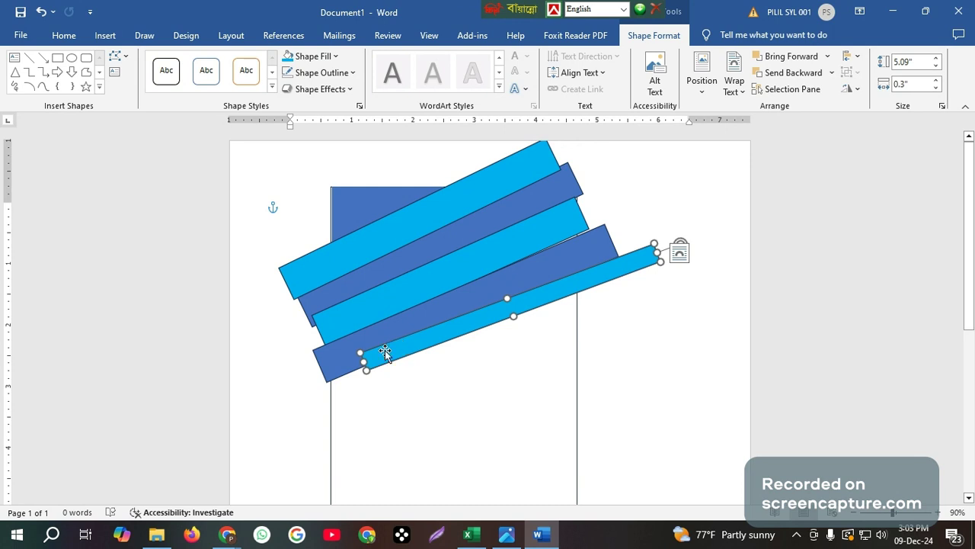
Make the bottom light-blue band a thin 5.2" by 0.08" strip, rotated and placed under the dark-blue band
drag(359, 352, 361, 365)
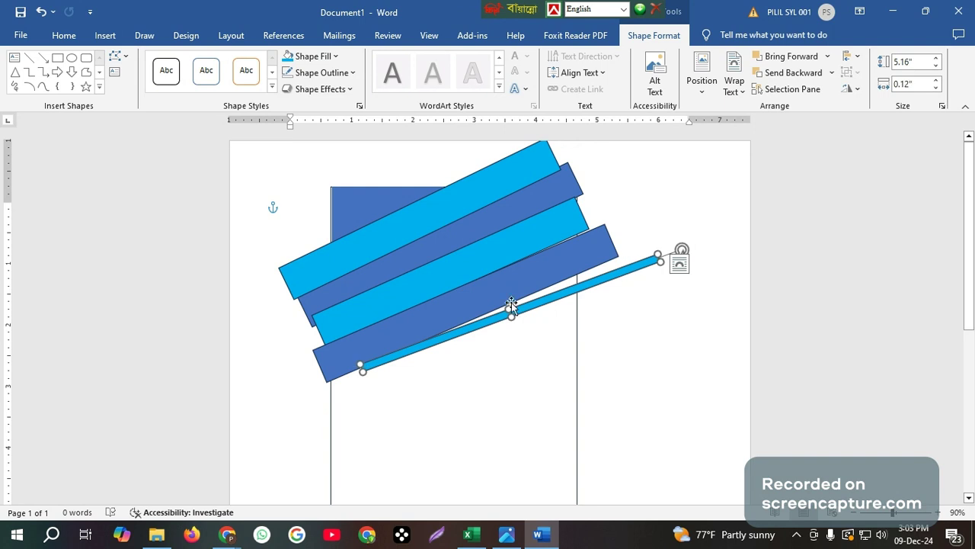
drag(508, 305, 510, 301)
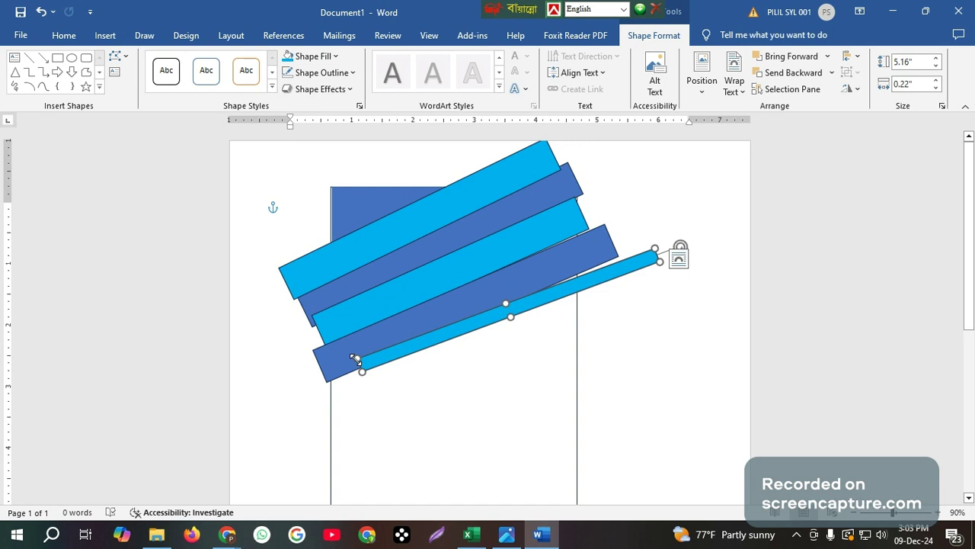
drag(355, 359, 359, 371)
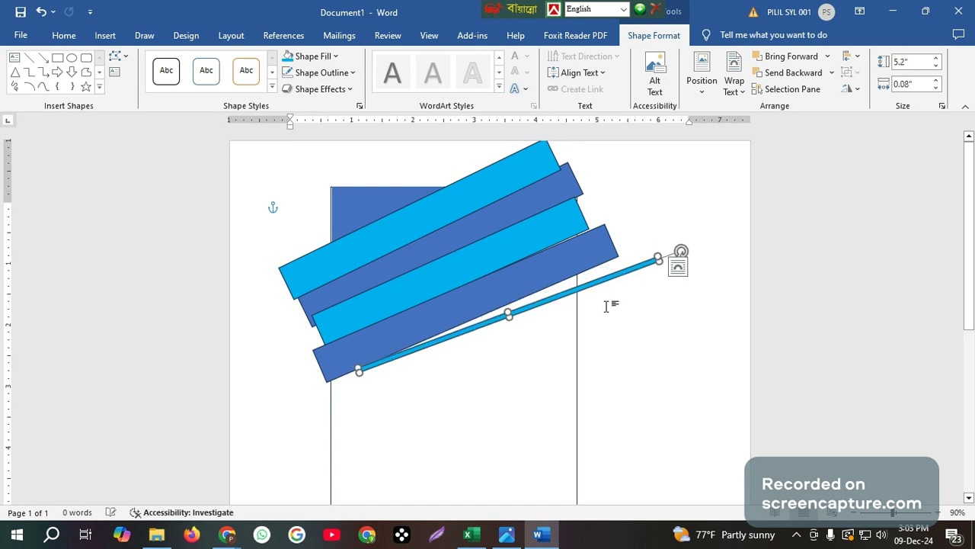
drag(680, 249, 667, 243)
drag(572, 290, 559, 278)
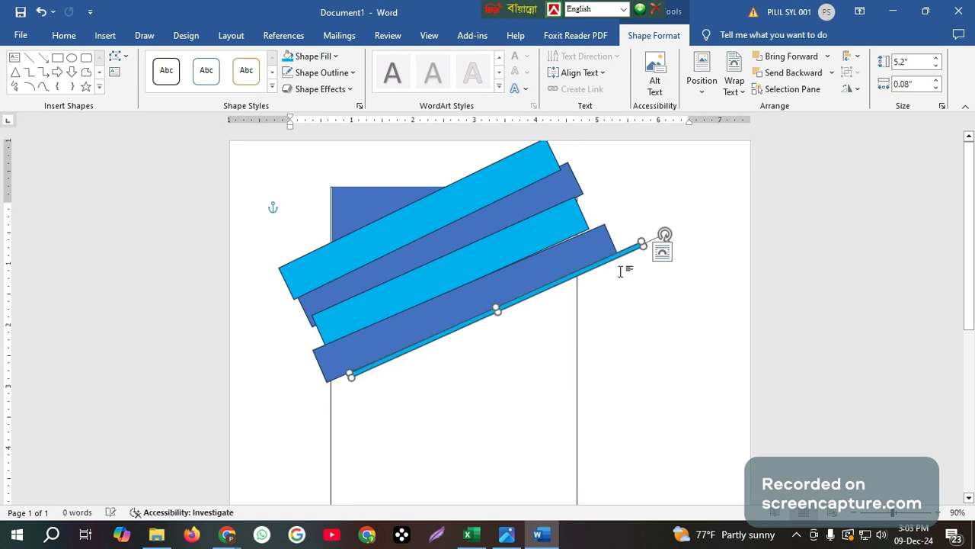
click(560, 229)
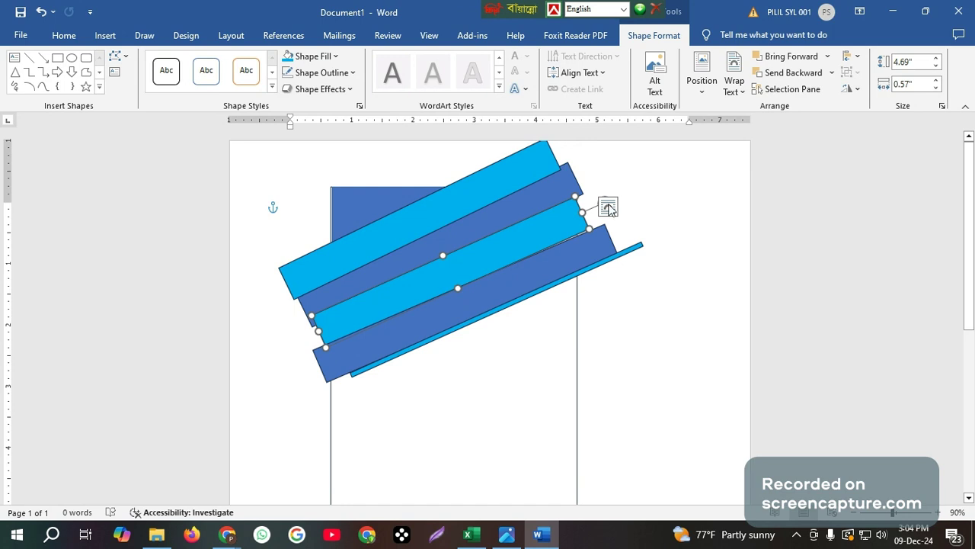
Select all five diagonal bands together and set their text wrapping to Behind Text
click(645, 202)
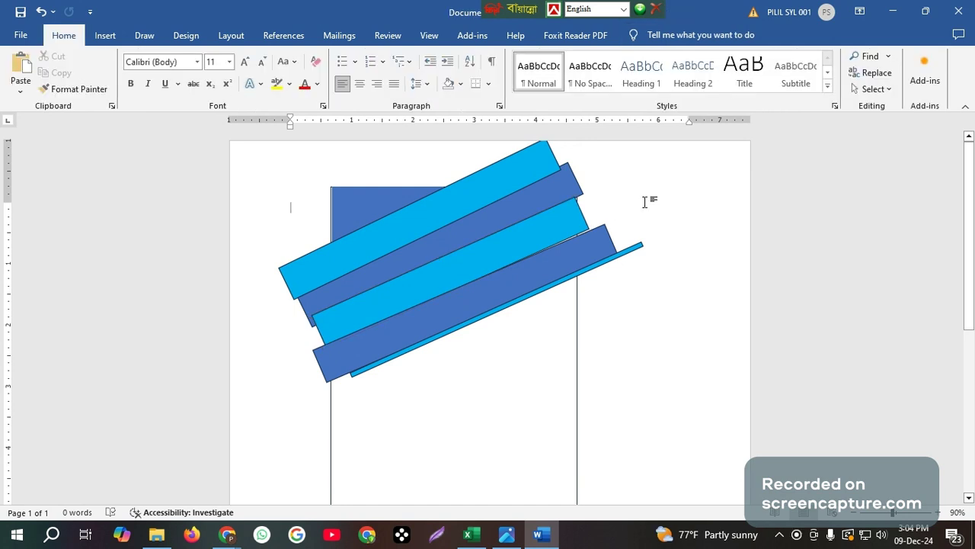
click(573, 219)
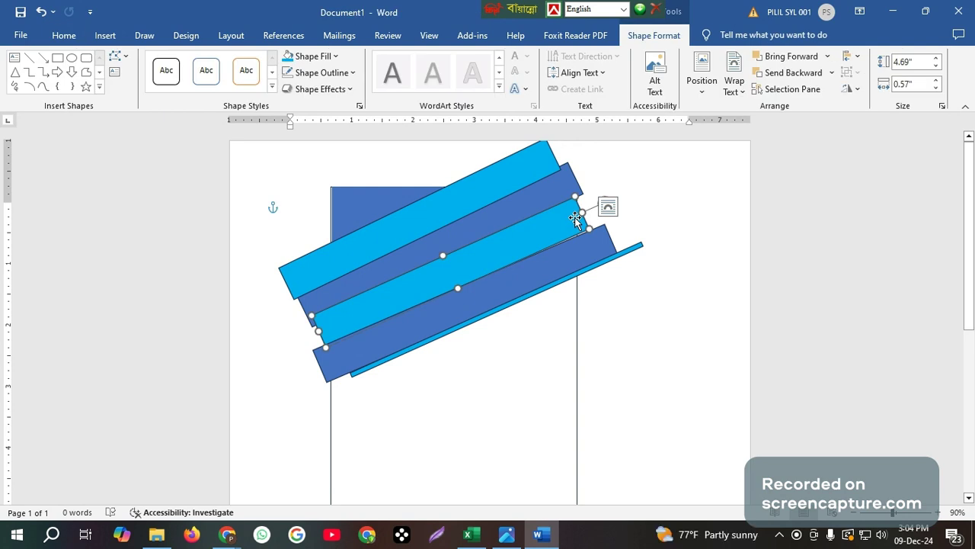
click(591, 268)
shift+click(586, 259)
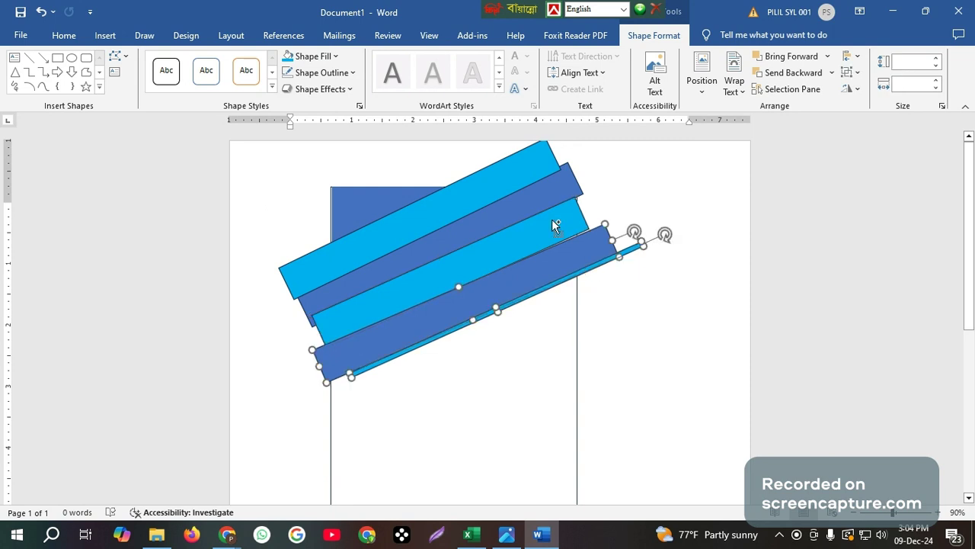
shift+click(552, 221)
shift+click(543, 192)
shift+click(541, 165)
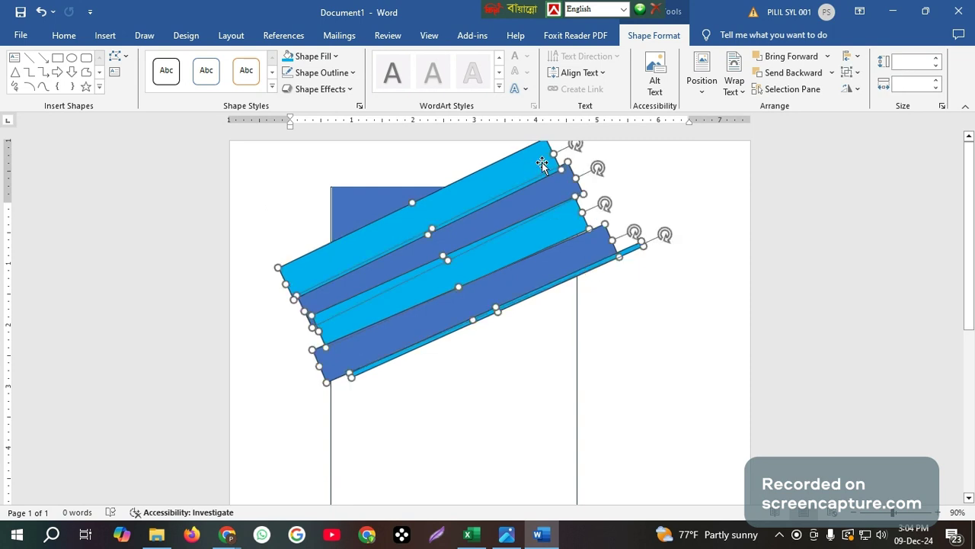
click(743, 91)
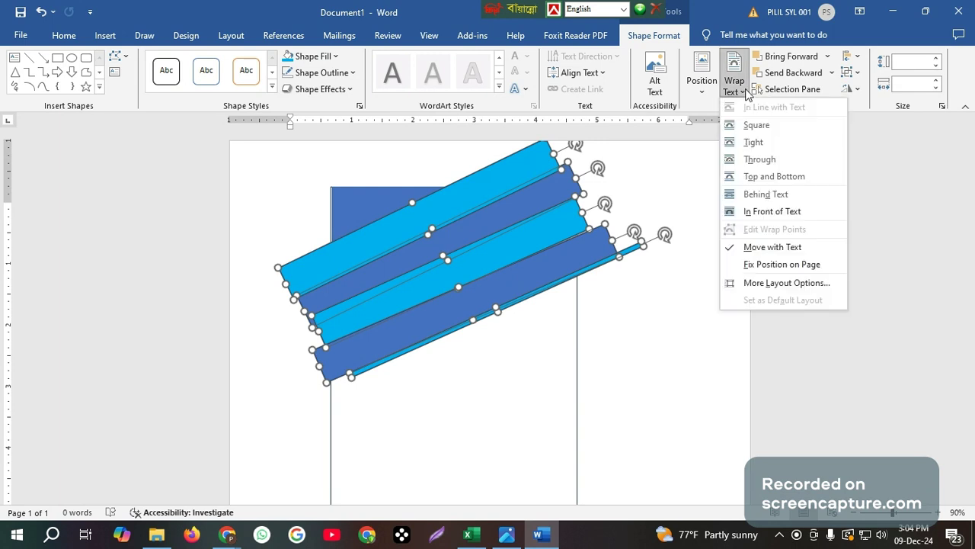
click(760, 194)
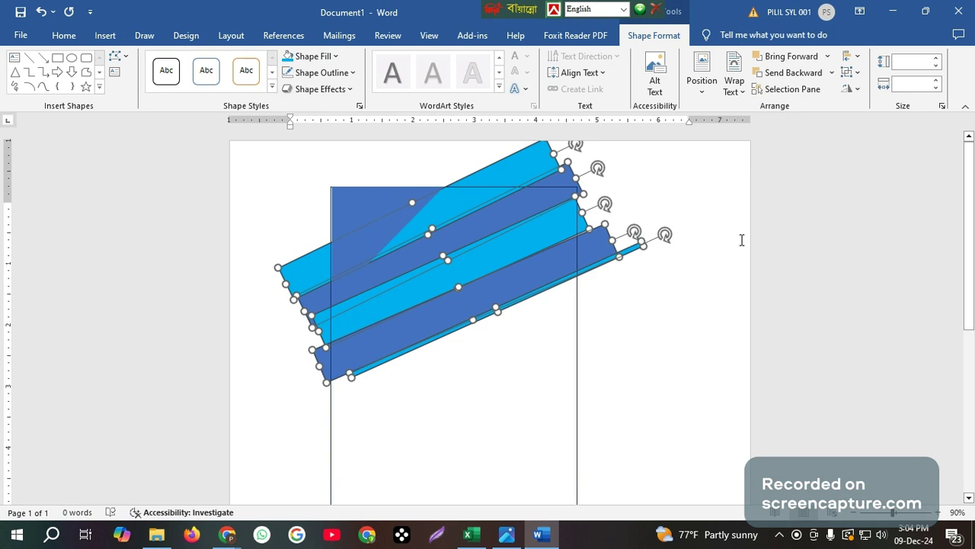
click(643, 309)
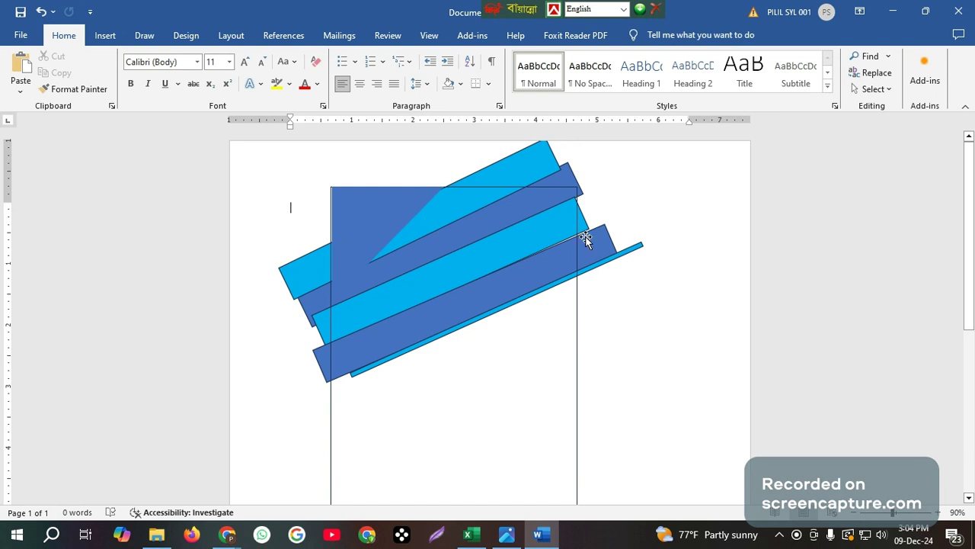
Tilt the dark-blue triangle clockwise and move it up to the card's top edge
click(361, 243)
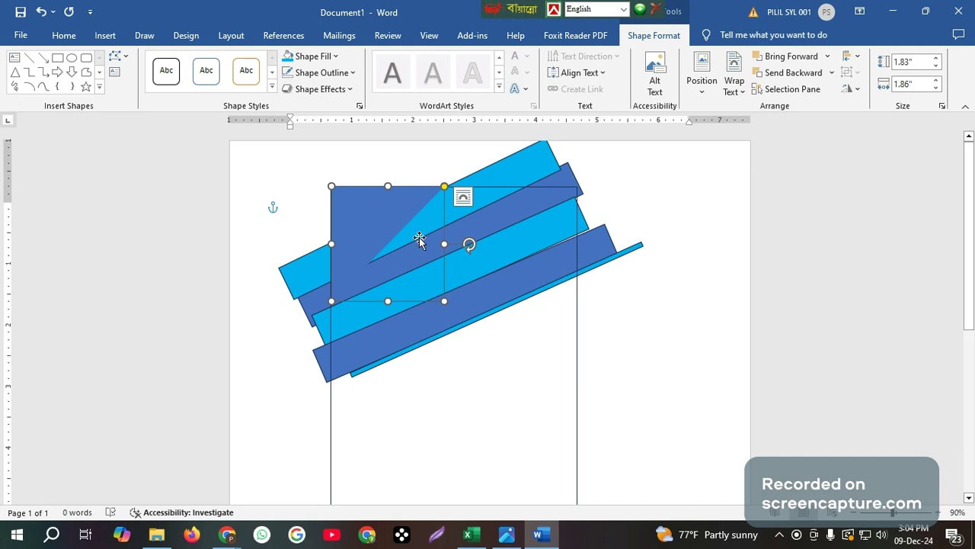
click(497, 262)
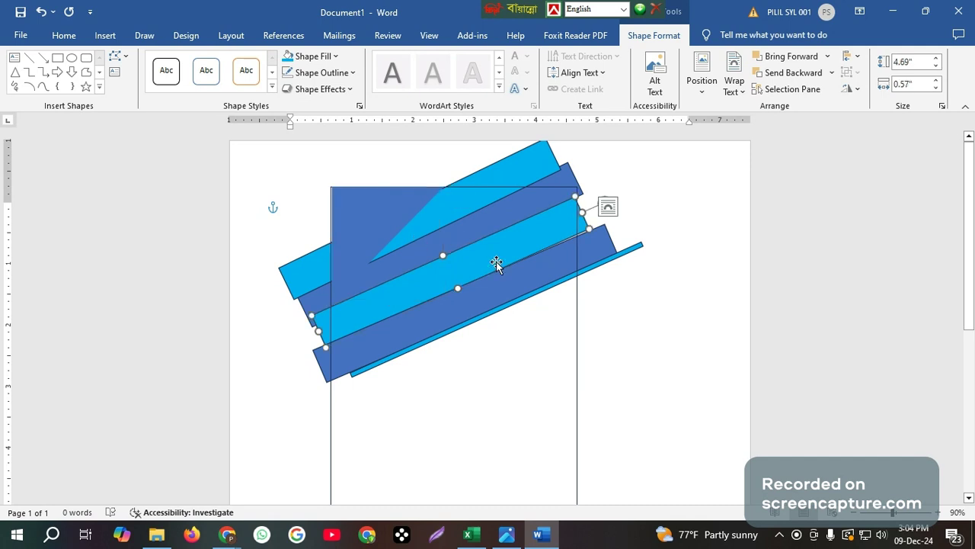
click(362, 208)
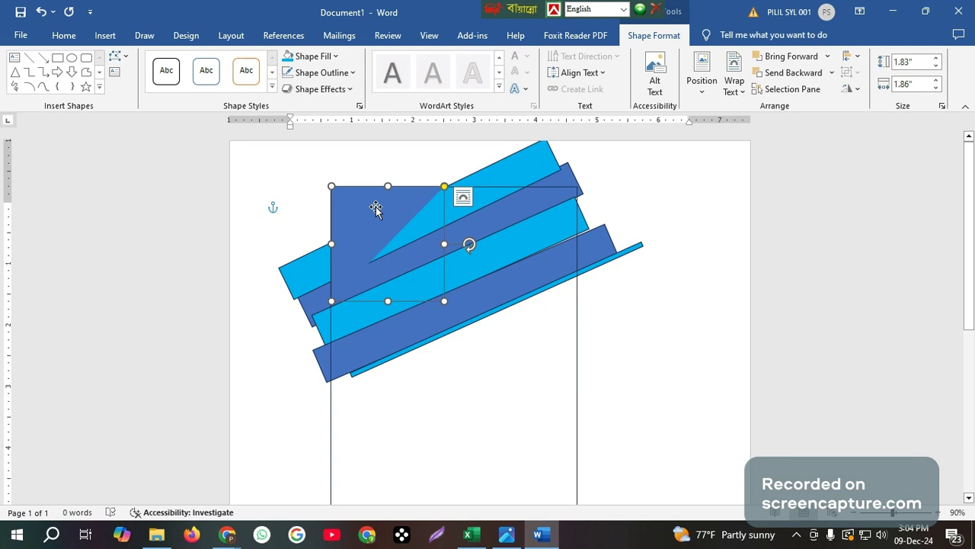
drag(470, 245, 482, 284)
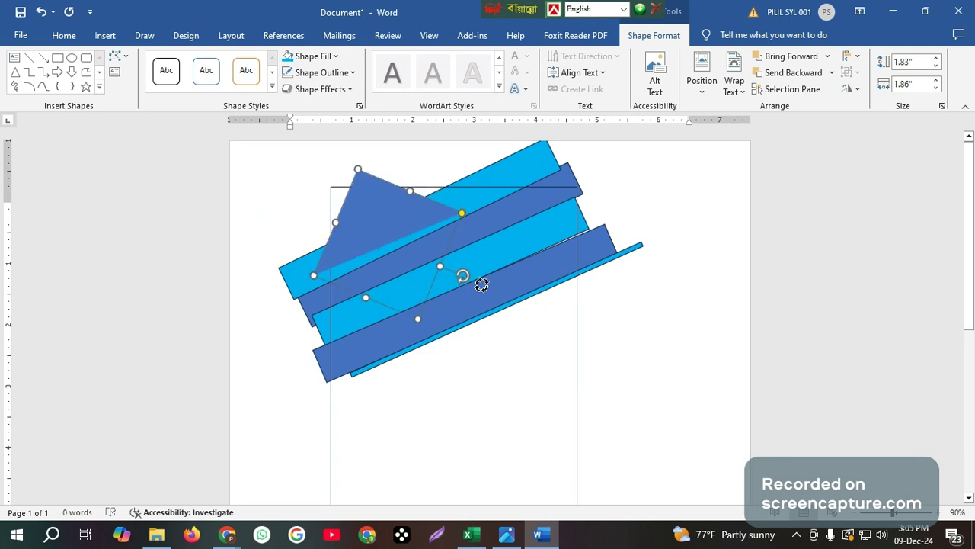
drag(329, 236, 351, 220)
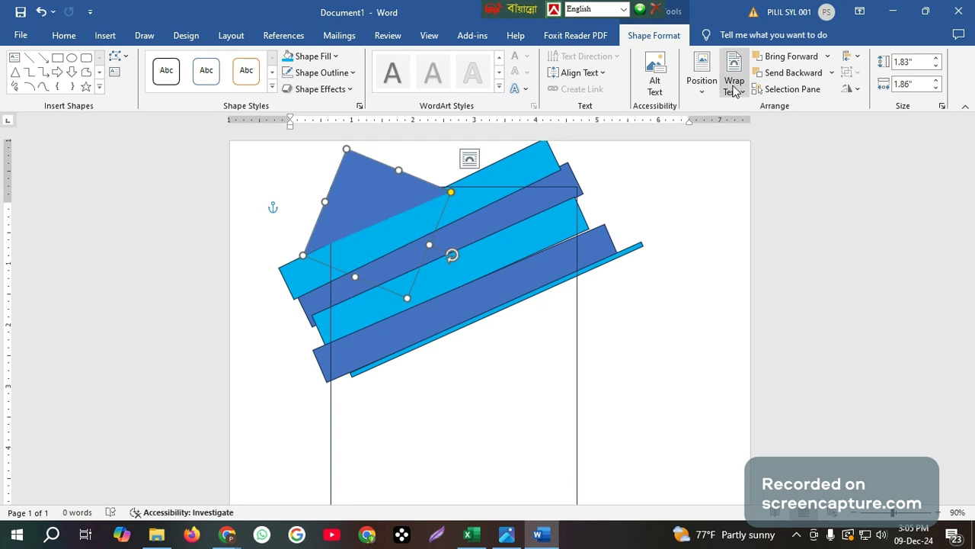
Set the triangle's wrapping to Behind Text so it sits under the diagonal bands
click(734, 88)
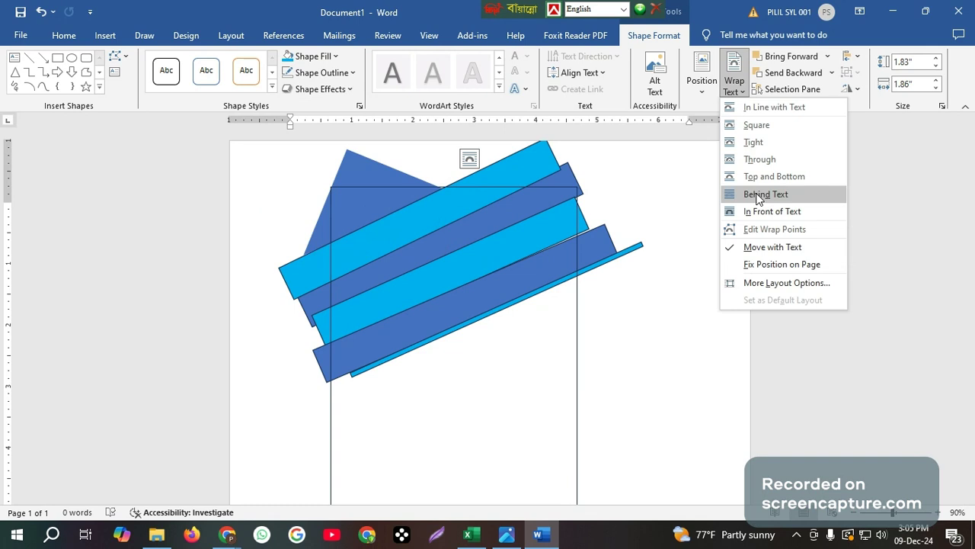
click(758, 195)
double_click(448, 212)
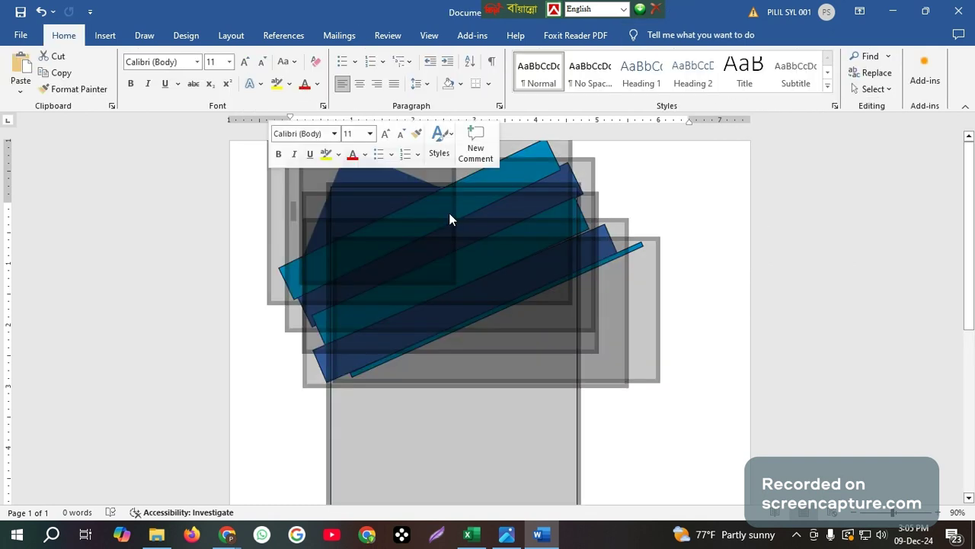
click(743, 162)
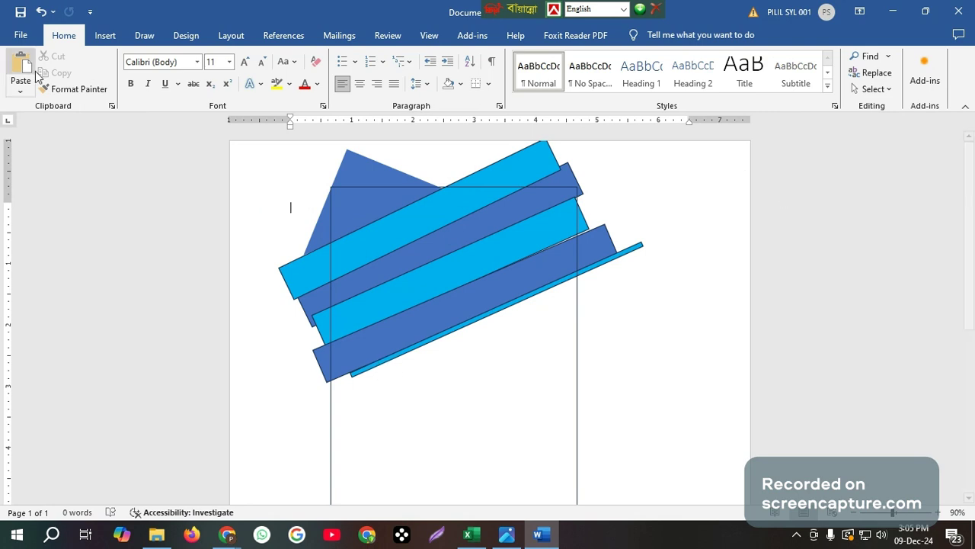
click(105, 36)
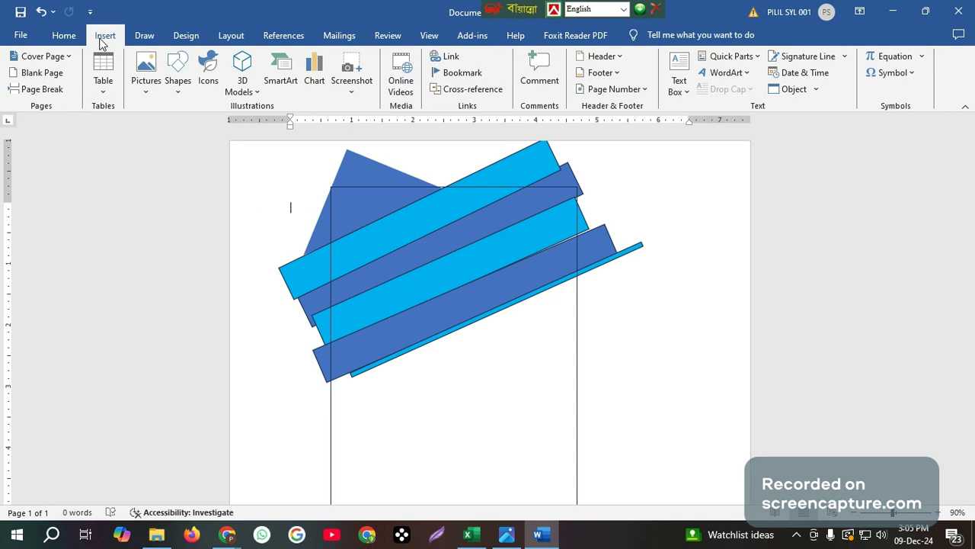
Draw a 1.63-inch blue oval circle in the middle of the card over the lower bands
click(178, 84)
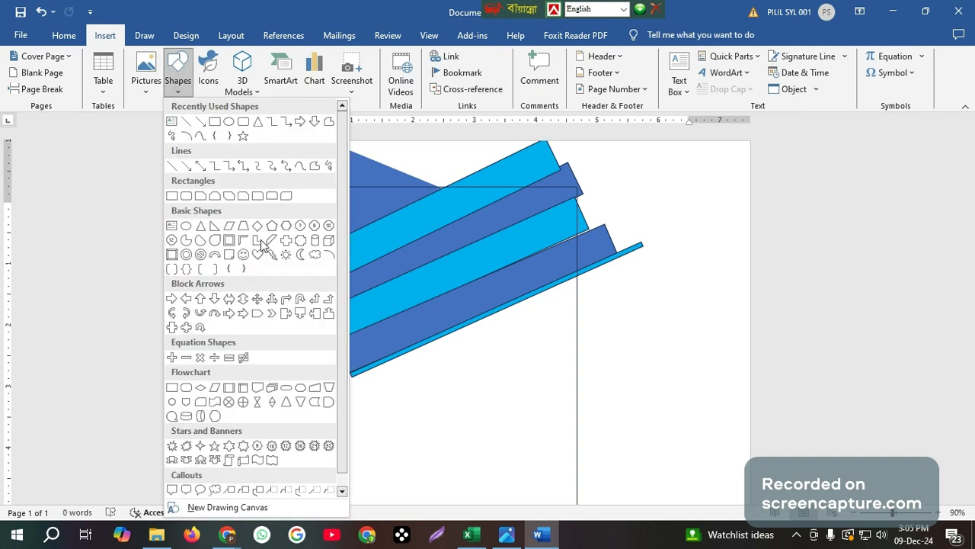
click(185, 226)
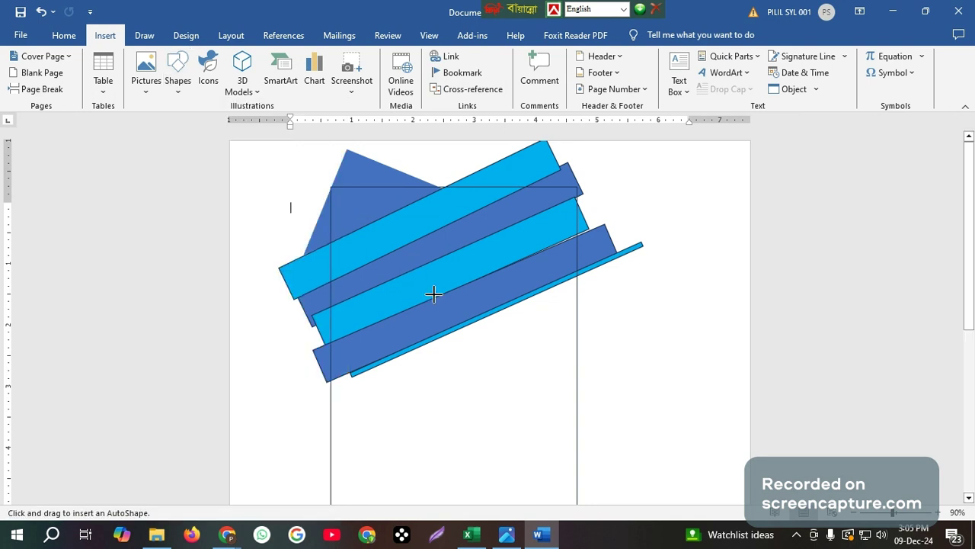
drag(434, 294, 439, 349)
scroll(490, 384, down, 1)
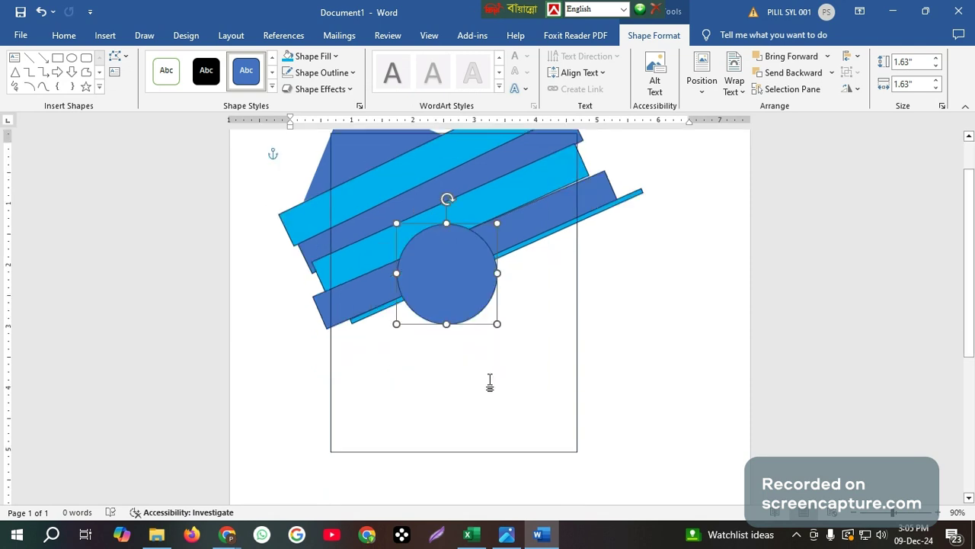
scroll(490, 383, up, 1)
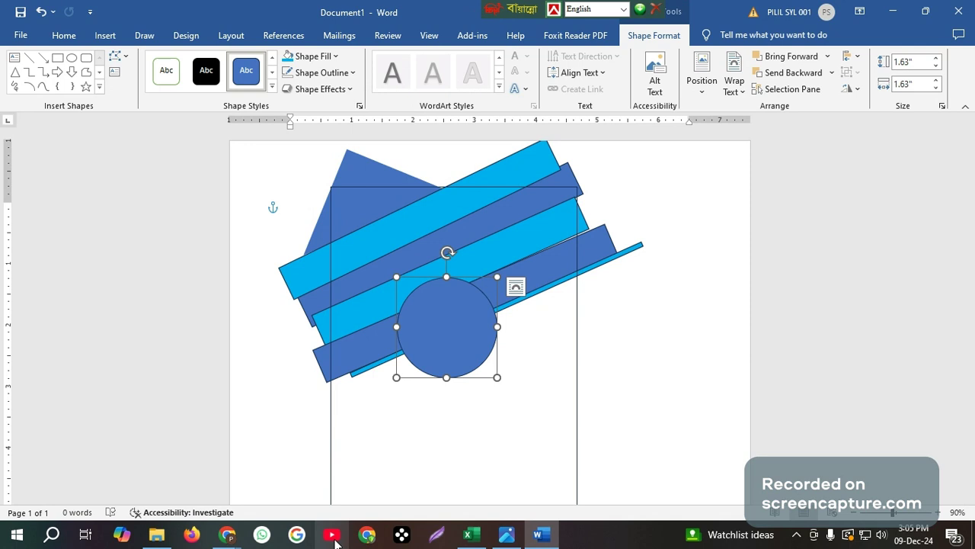
click(367, 535)
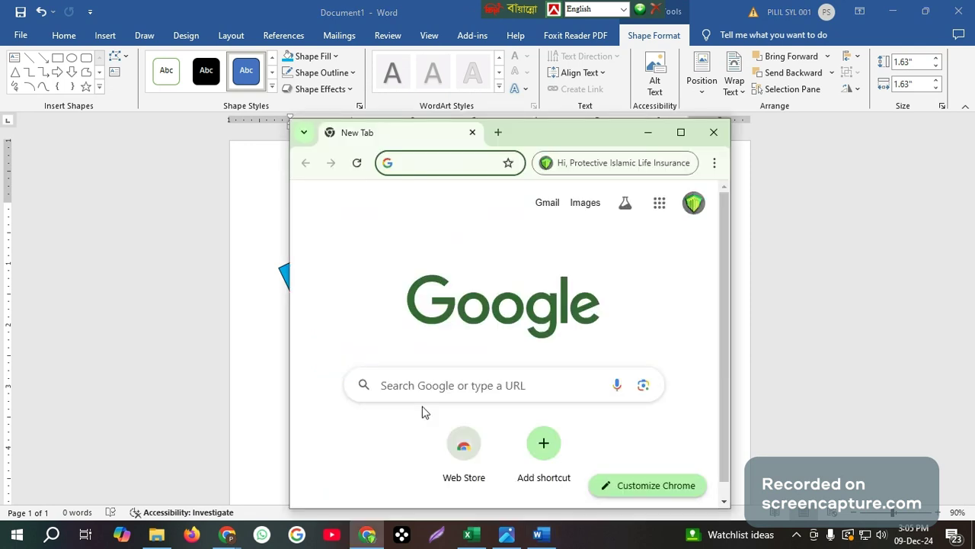
Search Google Images in Chrome for 'passport size photo'
click(442, 159)
click(455, 165)
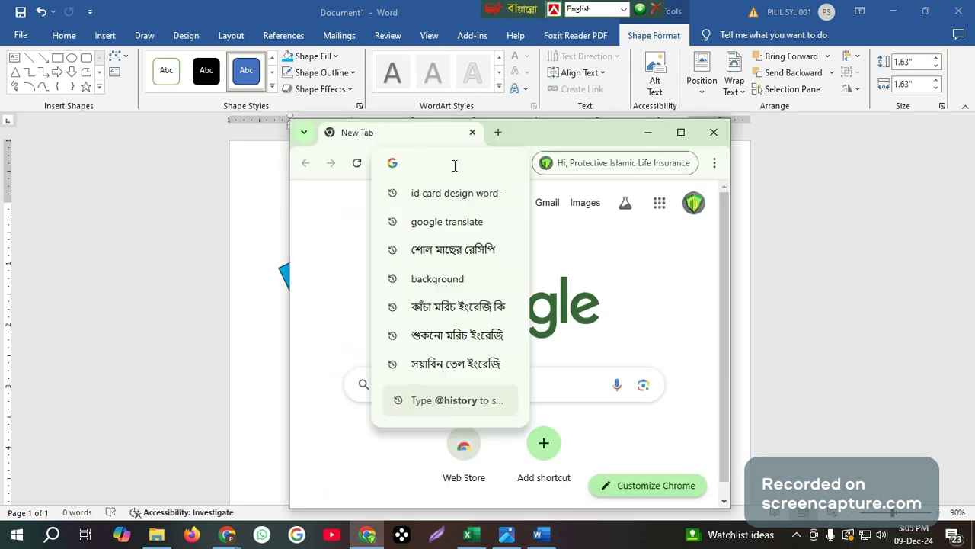
text(P)
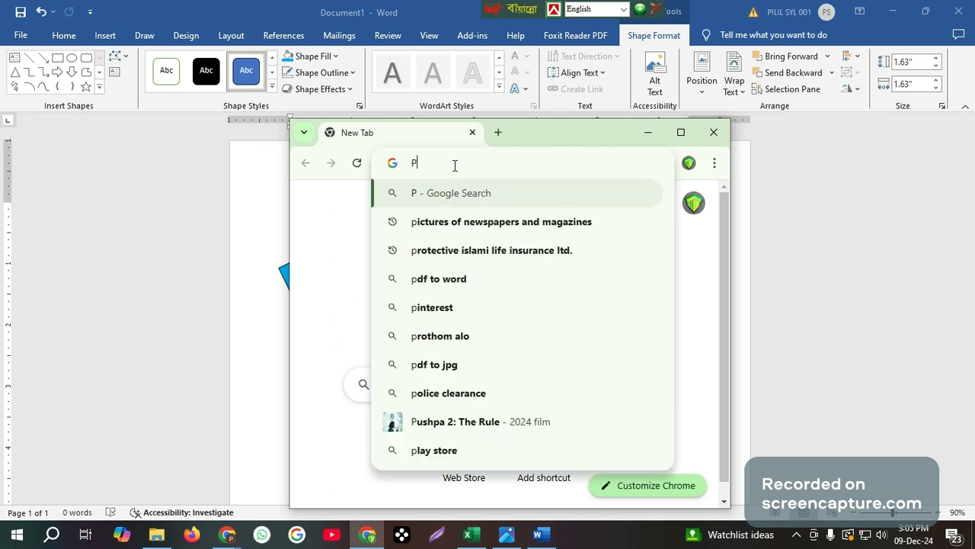
text(ASSS)
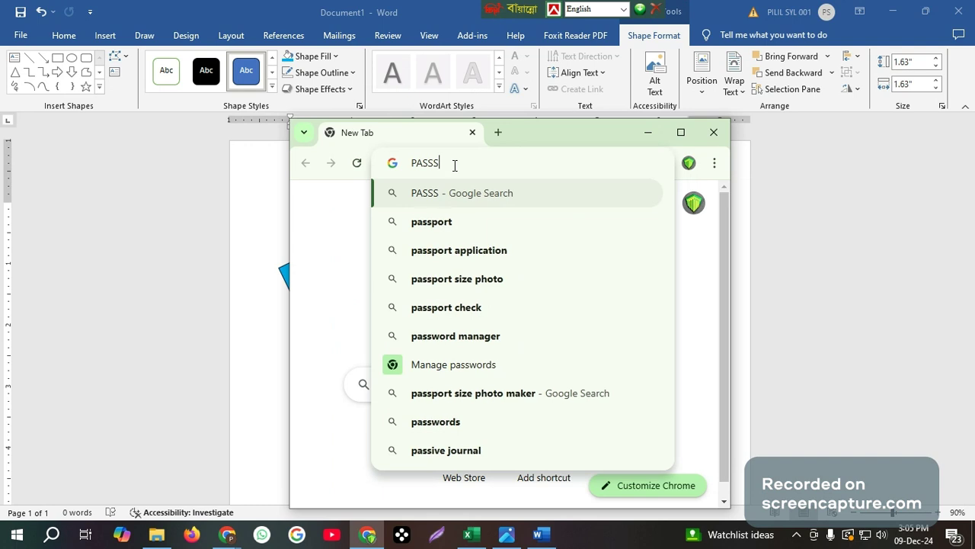
key(Down)
key(Down)
key(Down)
key(Return)
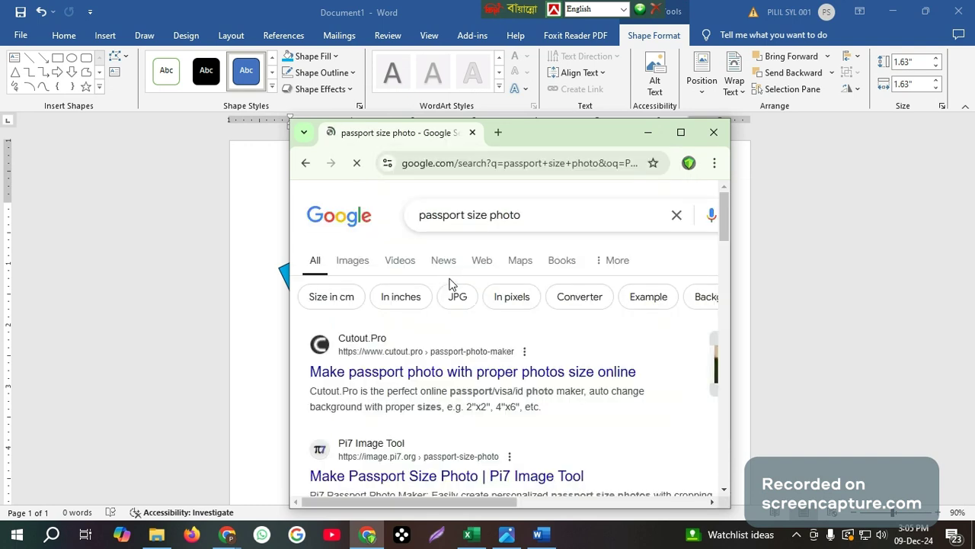
click(355, 263)
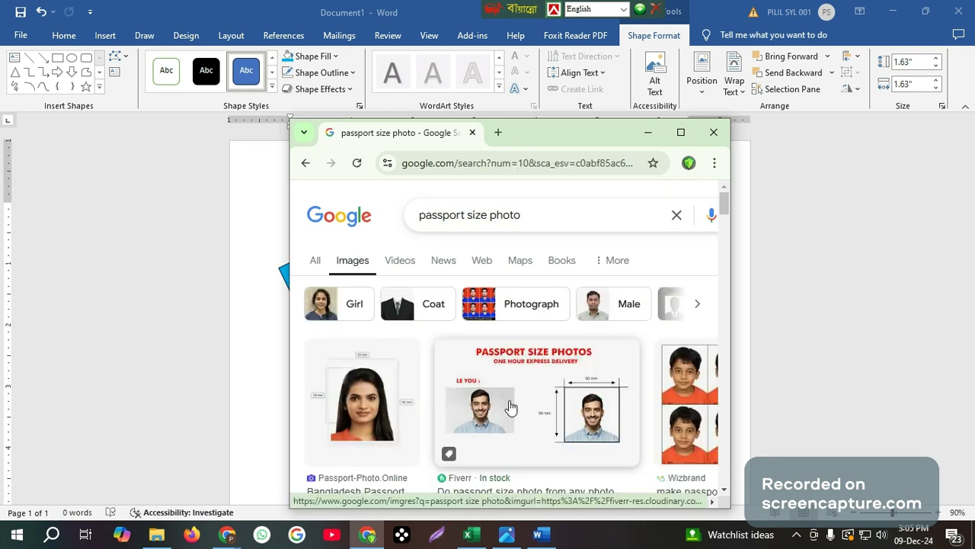
scroll(511, 407, down, 5)
scroll(511, 407, down, 1)
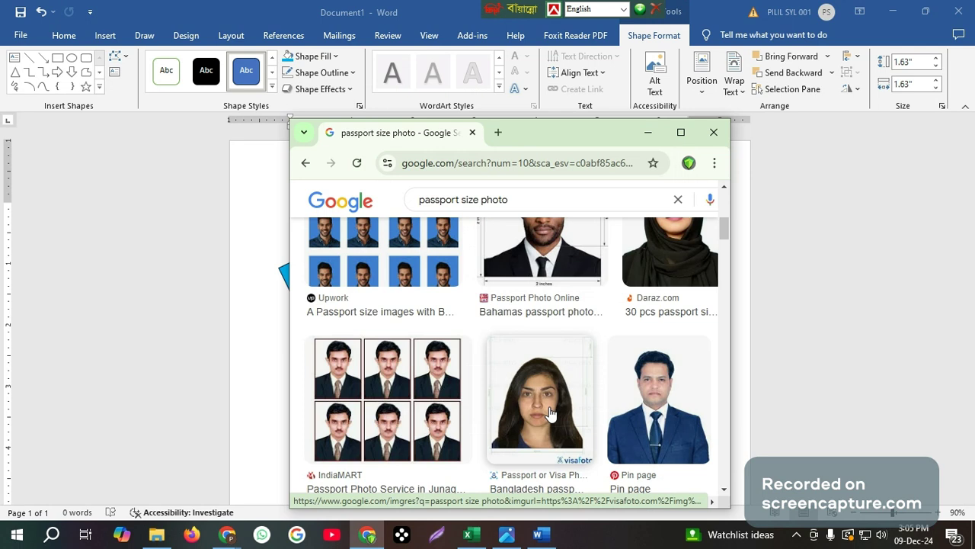
scroll(550, 413, down, 3)
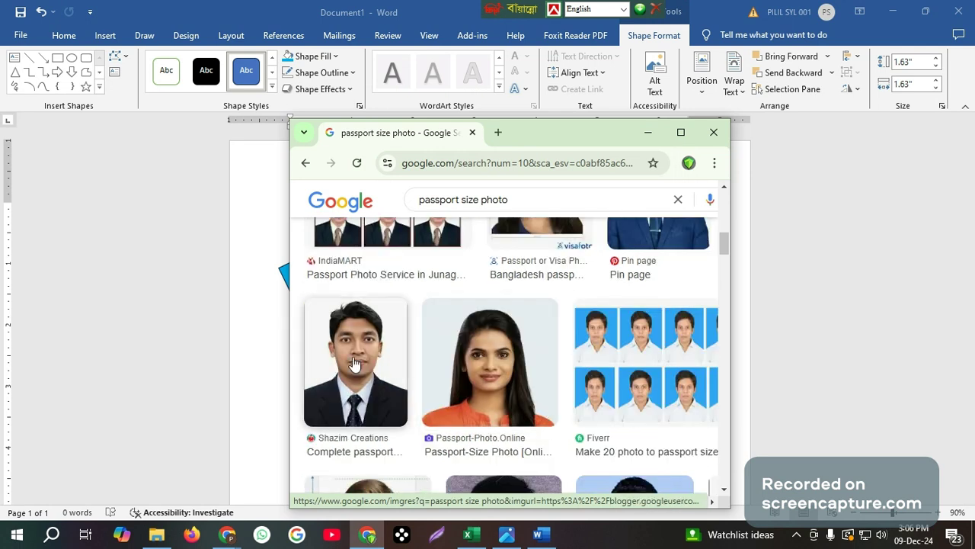
Save the photo of a man in a suit as images.jpg and return to Word
right_click(353, 364)
click(414, 243)
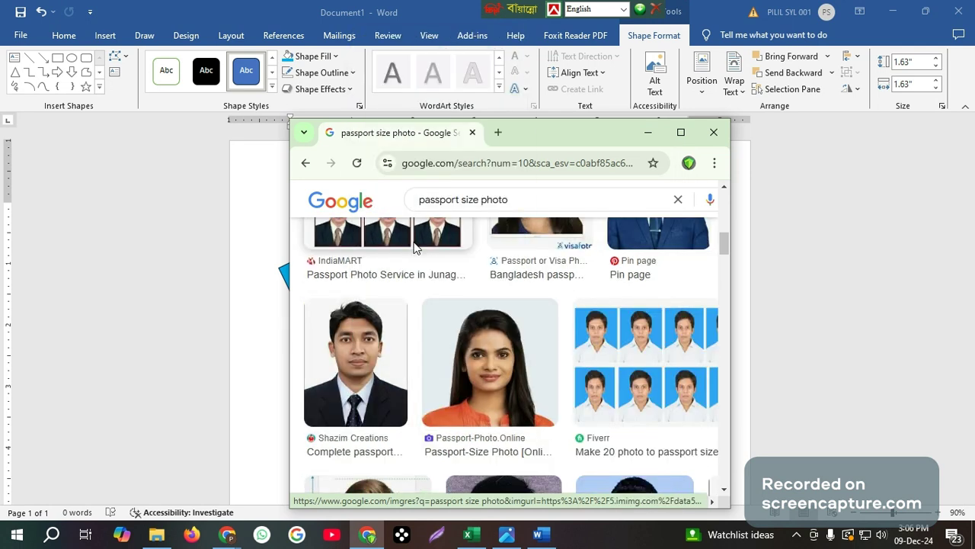
click(657, 437)
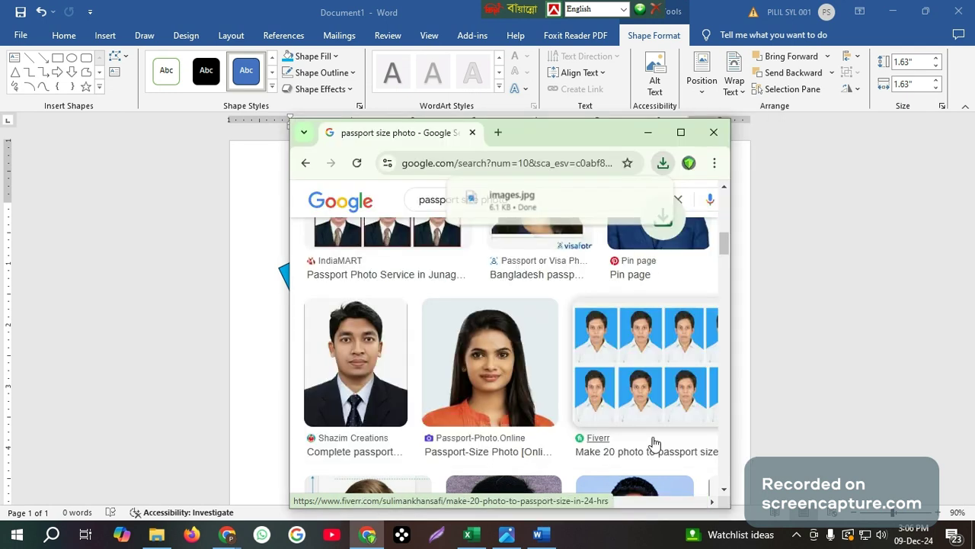
click(541, 535)
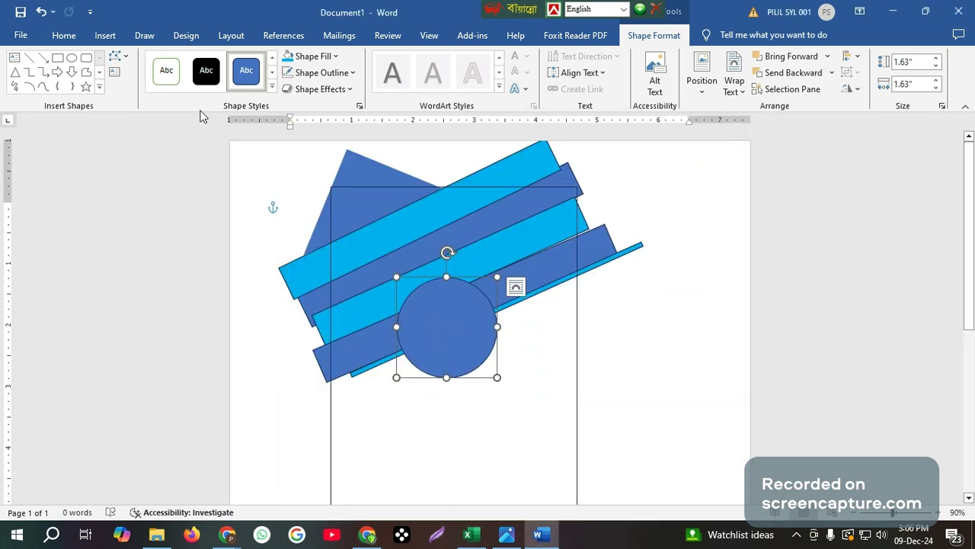
Fill the circle with the picture 'images' from the Downloads folder
click(104, 36)
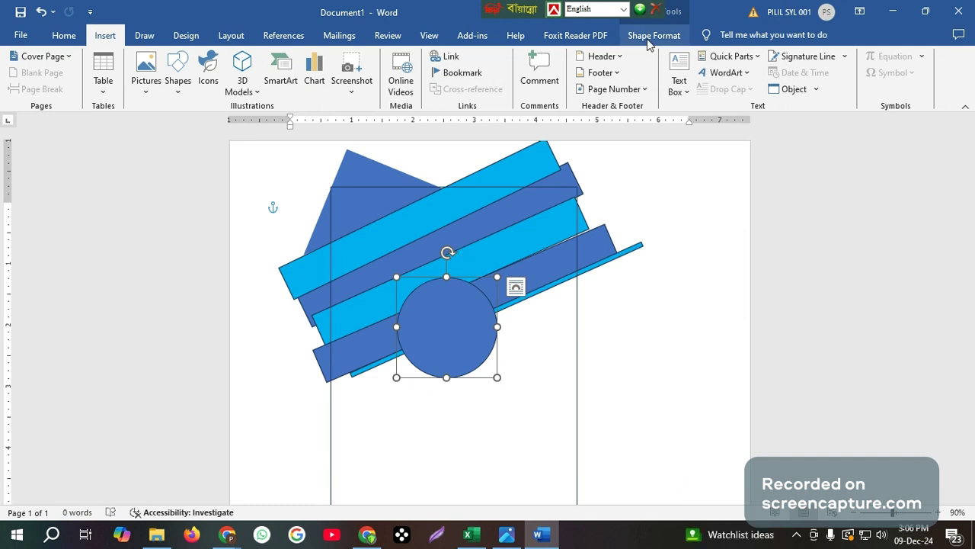
click(648, 36)
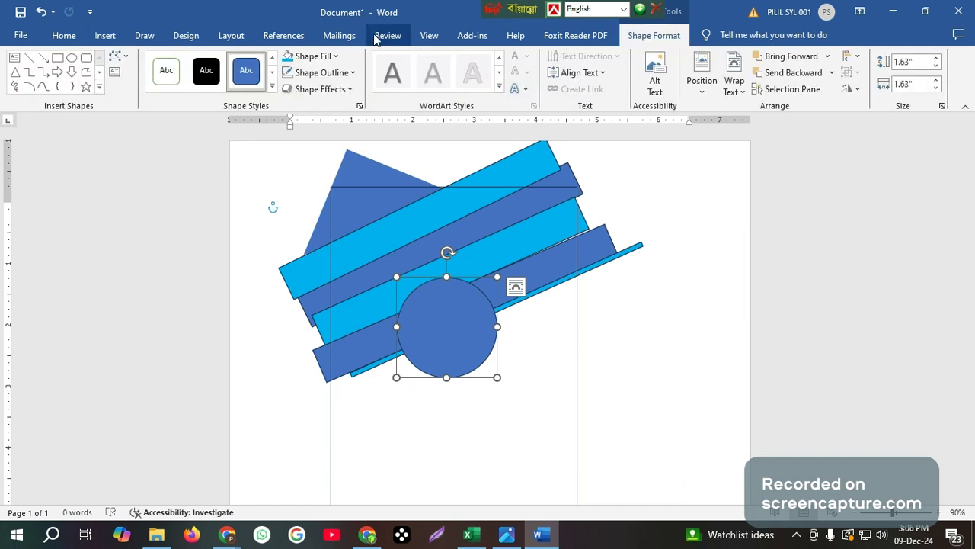
click(328, 58)
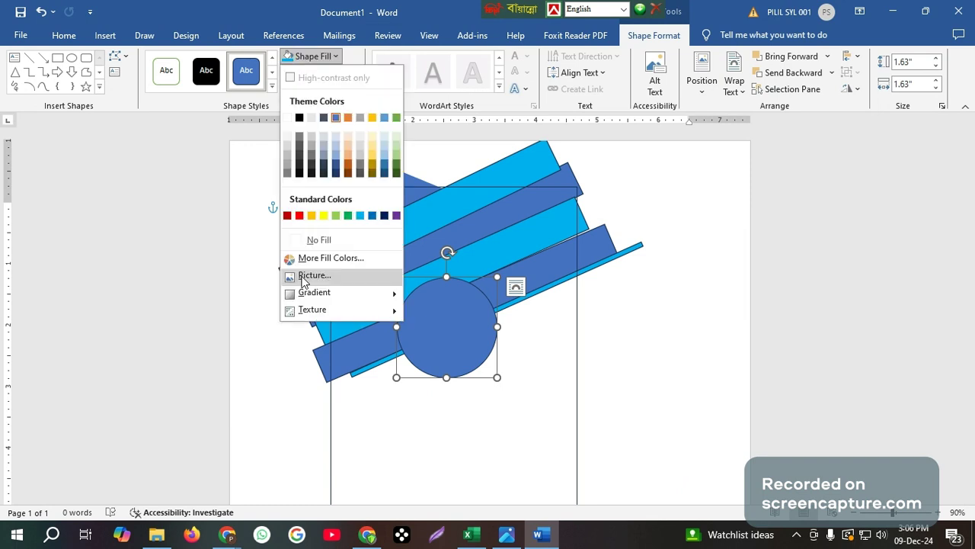
click(327, 279)
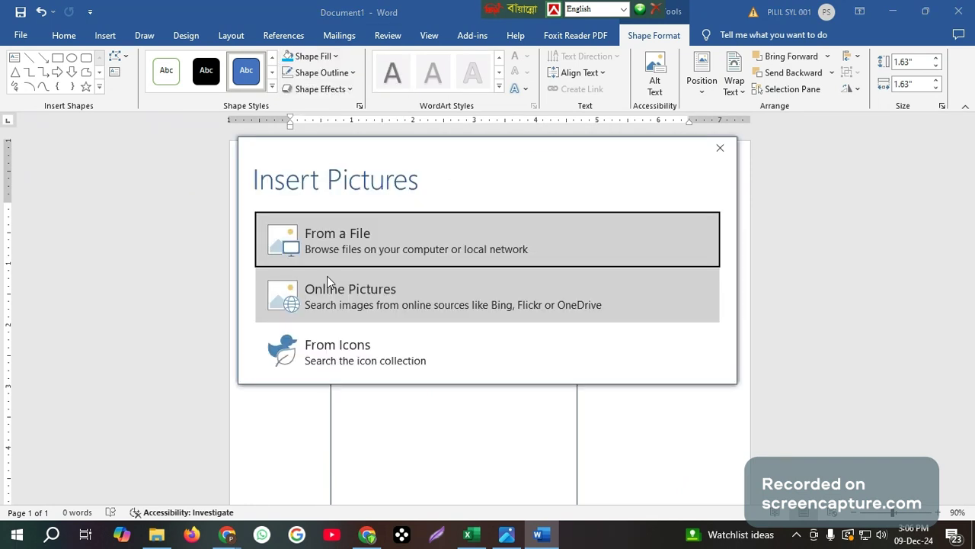
click(365, 238)
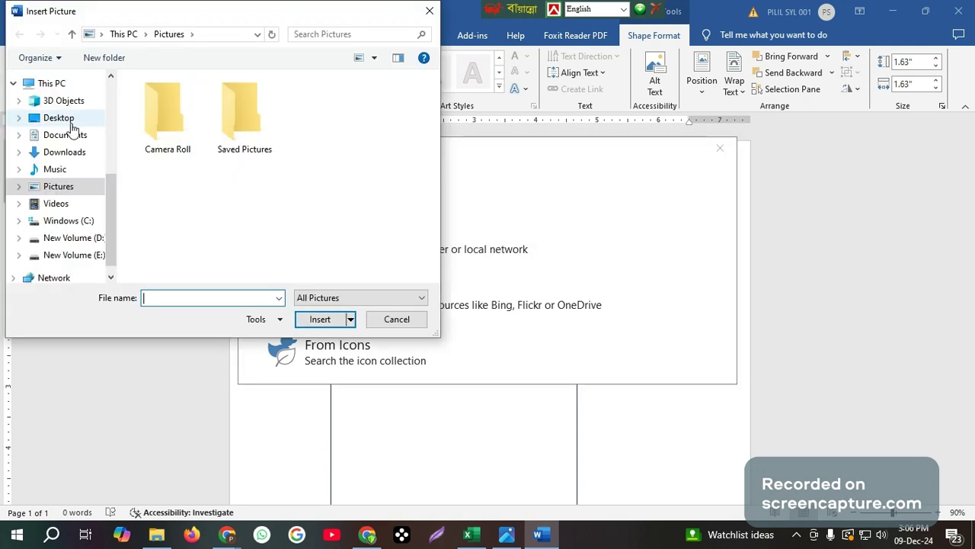
click(64, 151)
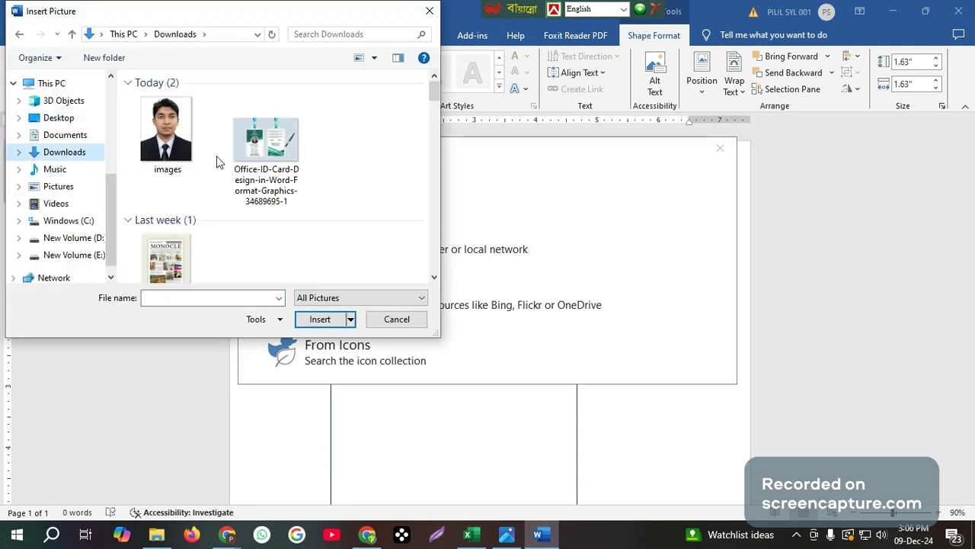
click(188, 174)
click(318, 321)
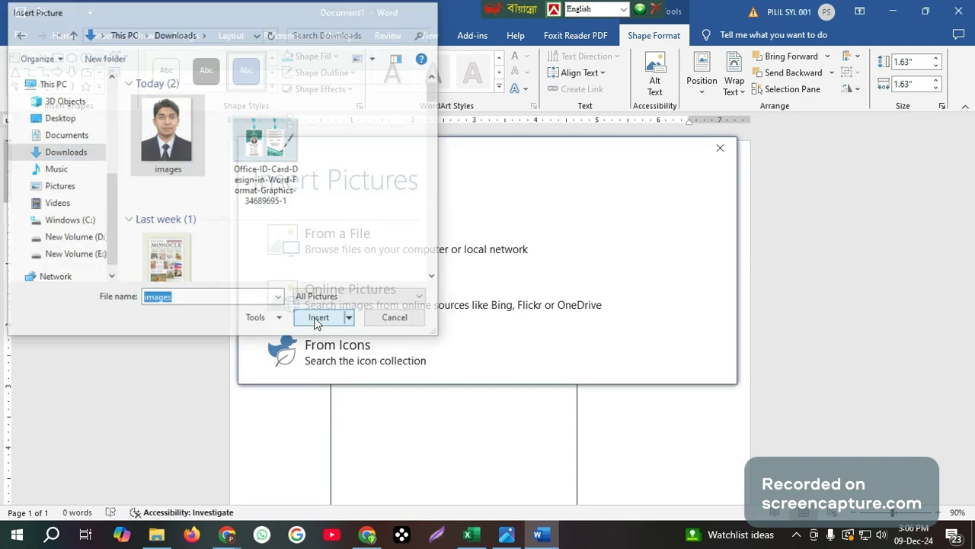
click(478, 409)
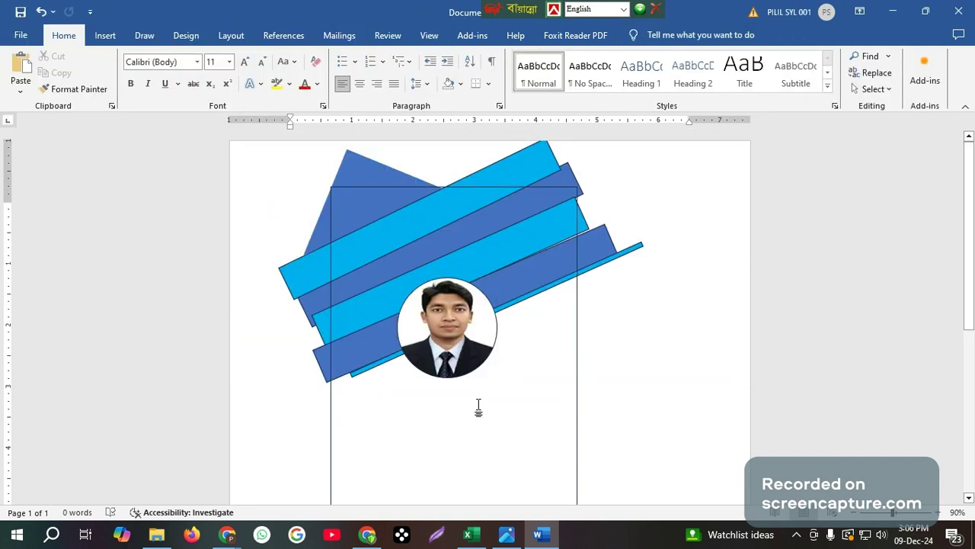
Stretch the card's outline rectangle a little further downward
scroll(478, 409, down, 3)
scroll(486, 399, up, 3)
scroll(433, 378, down, 2)
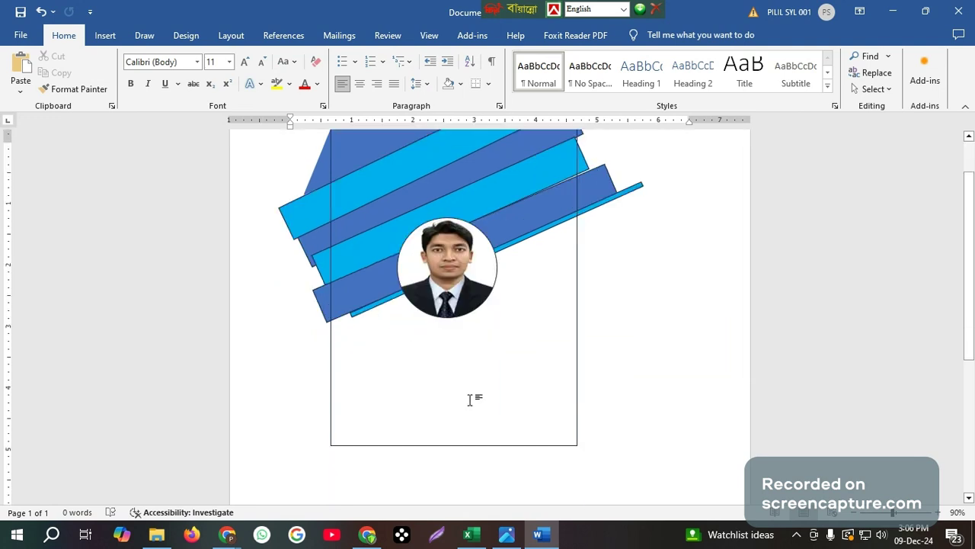
click(450, 445)
drag(454, 445, 457, 541)
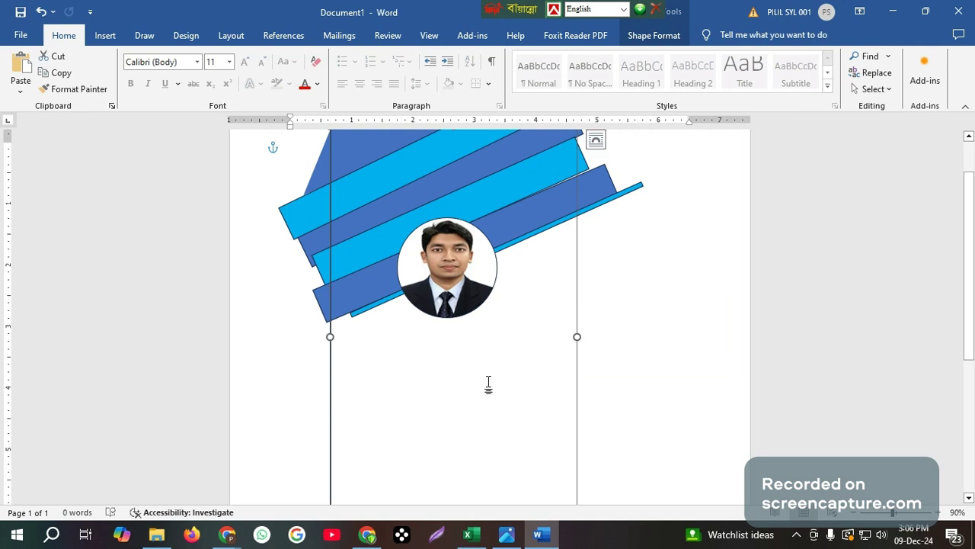
scroll(488, 383, up, 2)
scroll(490, 378, down, 2)
click(107, 35)
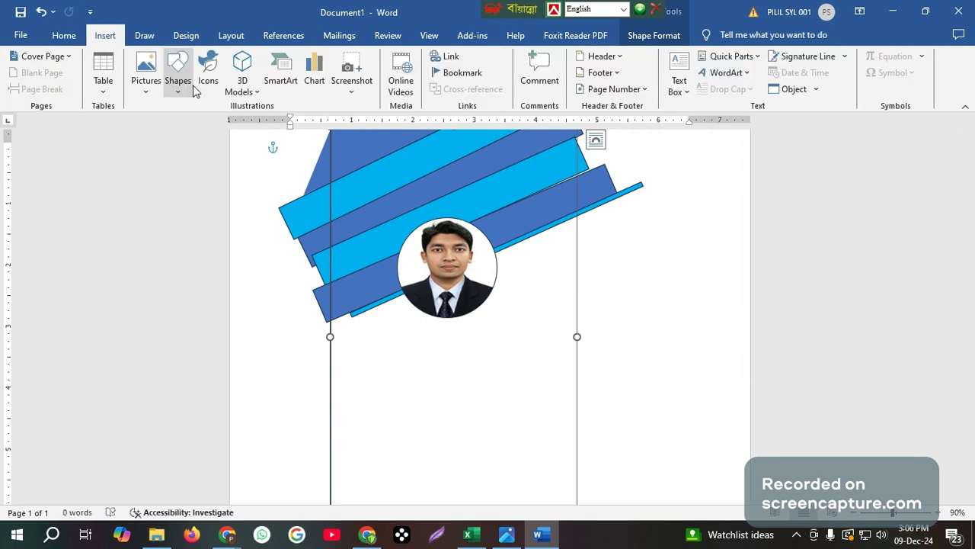
Draw a no-fill rectangle below the photo and make it hold text
click(178, 90)
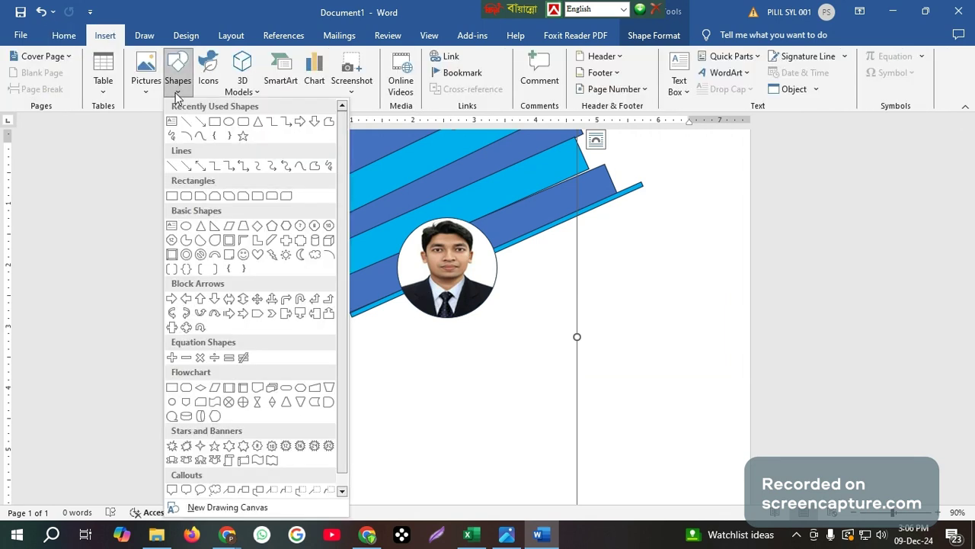
click(229, 126)
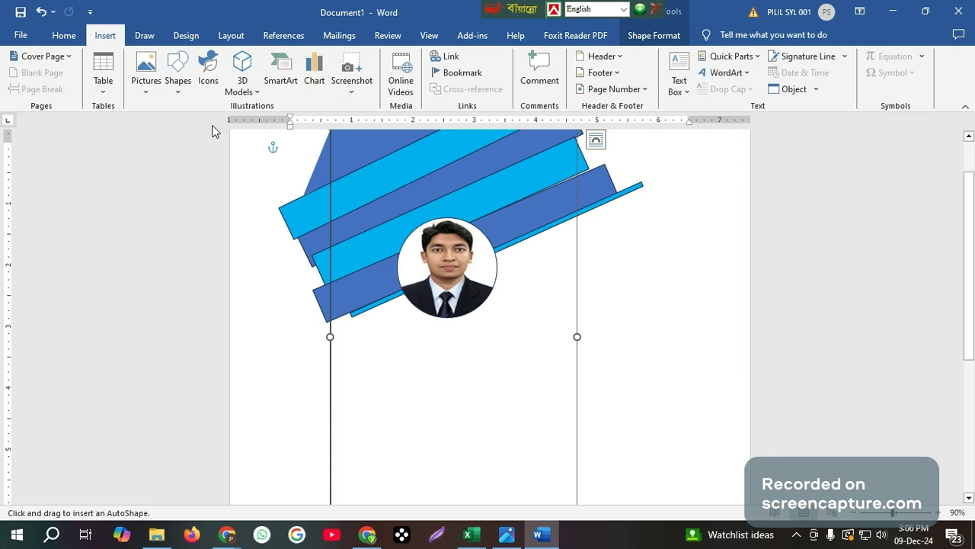
drag(364, 338, 545, 394)
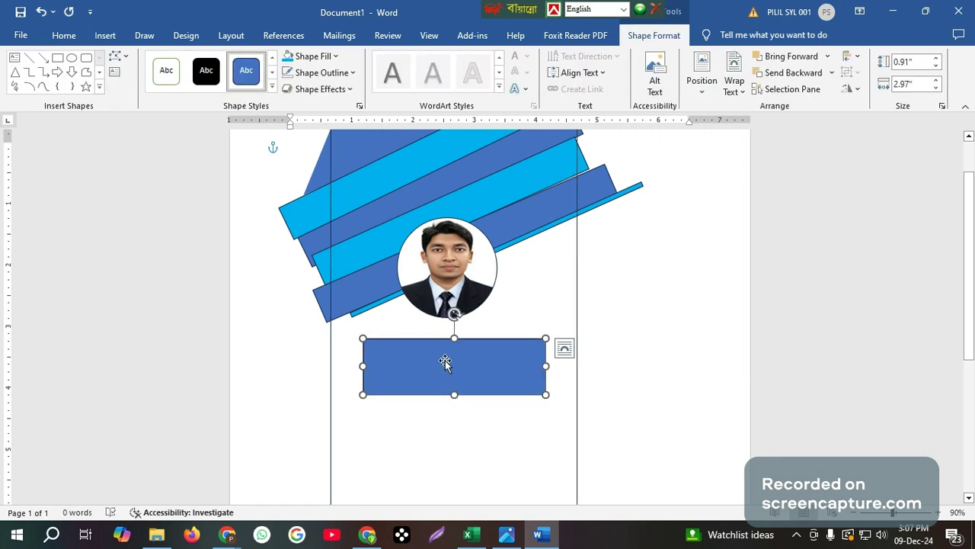
right_click(445, 362)
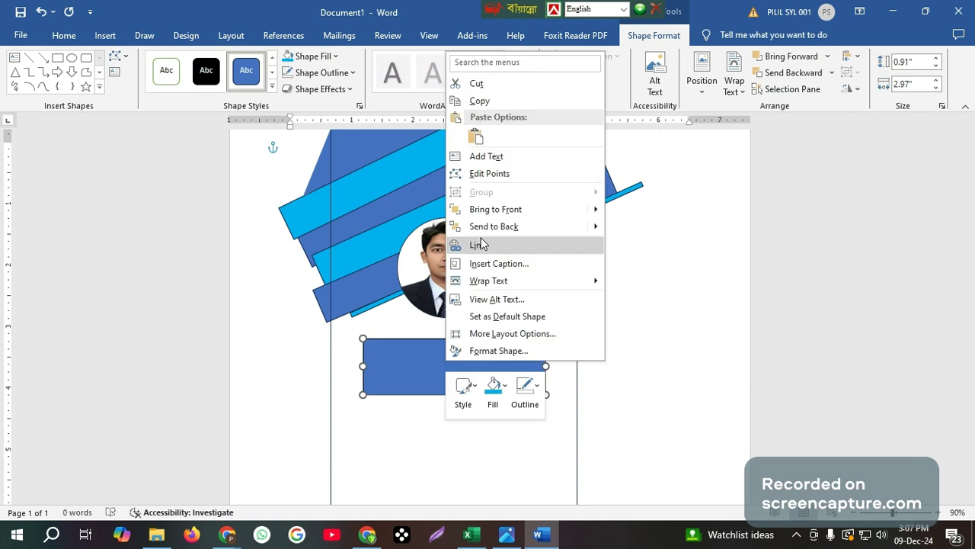
click(487, 158)
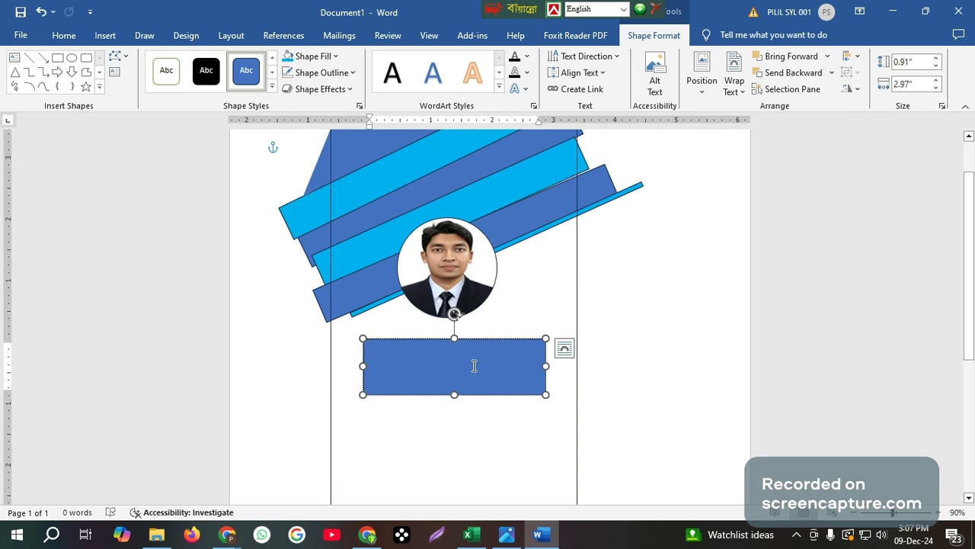
click(334, 56)
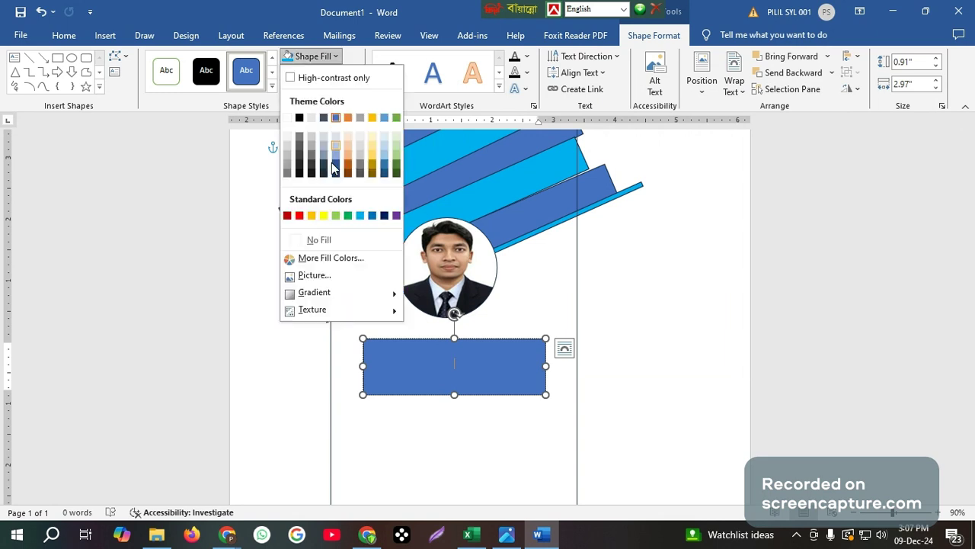
click(328, 238)
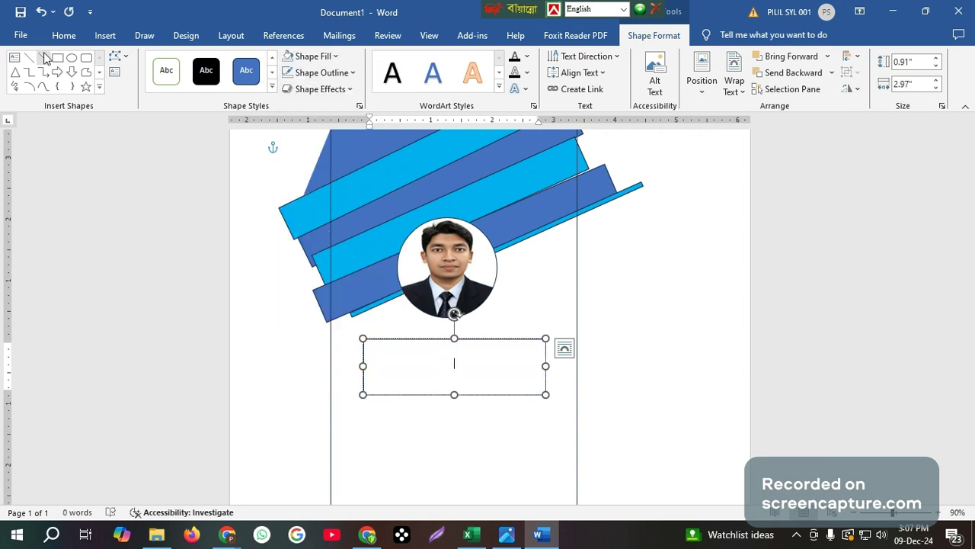
Type the cardholder's name in the box, enlarged to 18 pt and centred
click(64, 35)
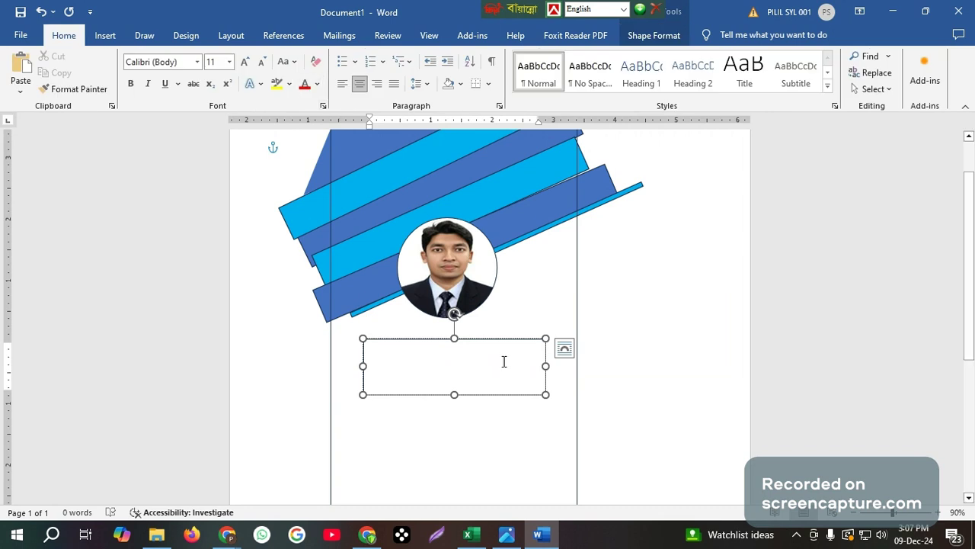
text(a)
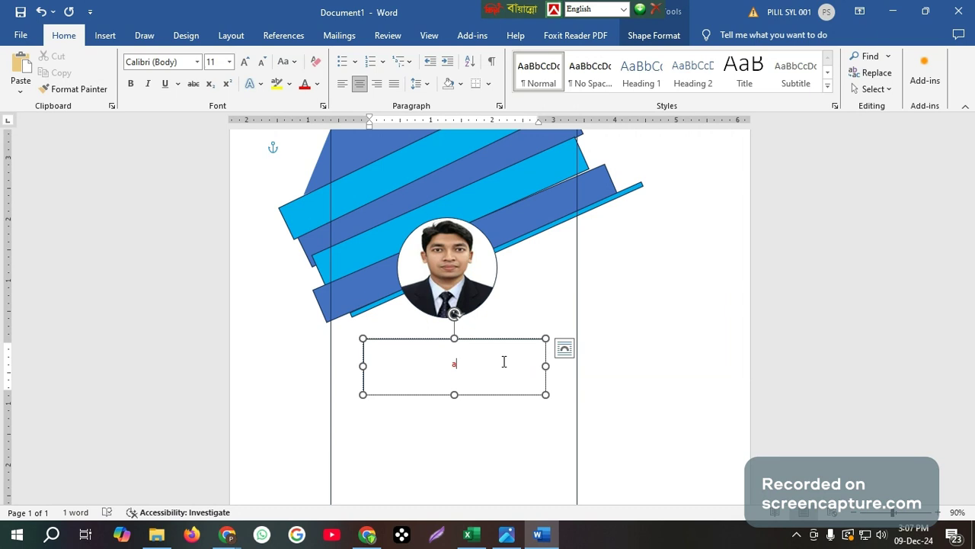
text(SI)
key(BackSpace)
key(BackSpace)
key(BackSpace)
key(BackSpace)
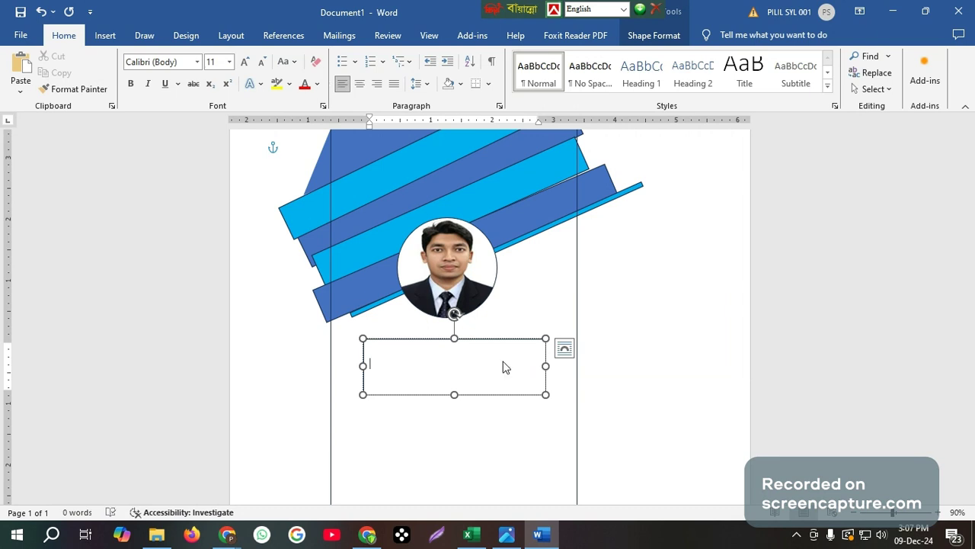
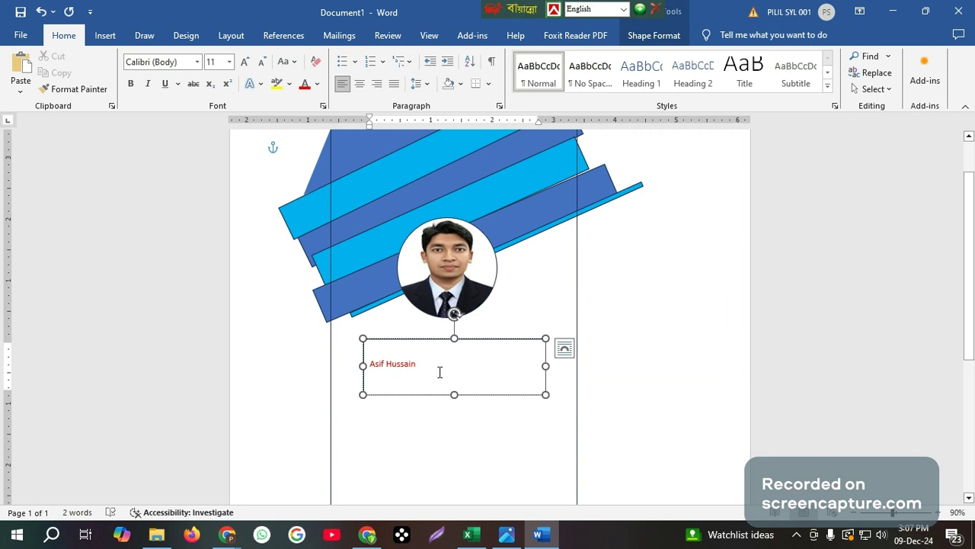
drag(440, 372, 370, 372)
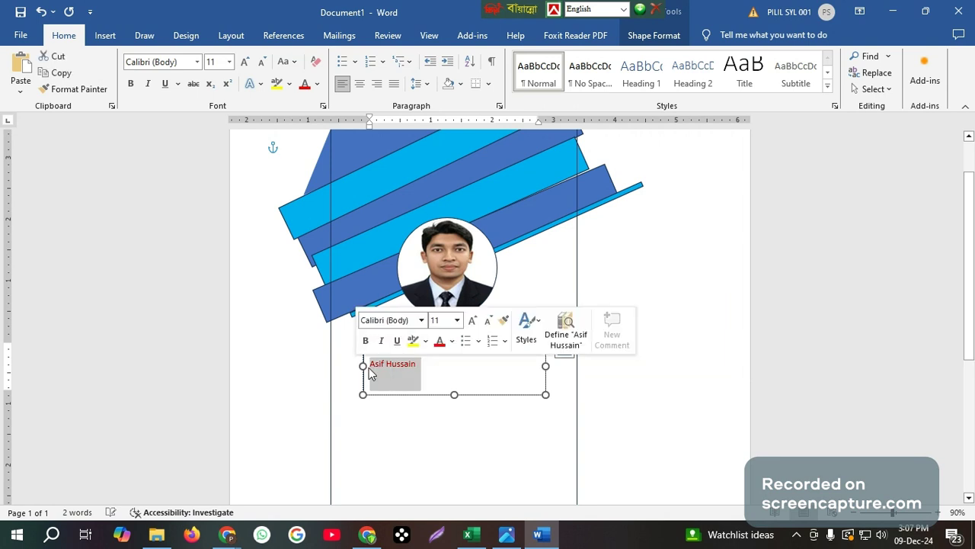
click(245, 64)
click(244, 64)
click(245, 64)
click(244, 64)
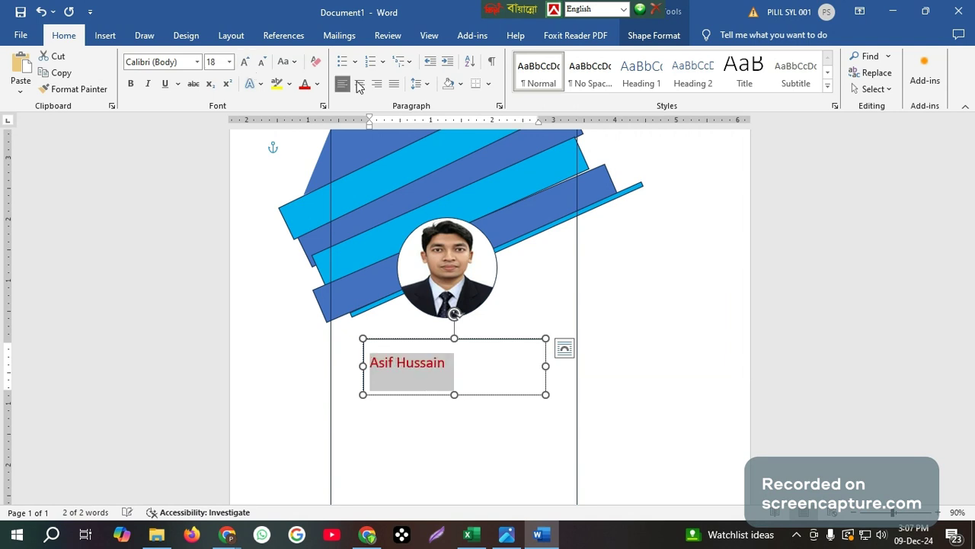
click(359, 85)
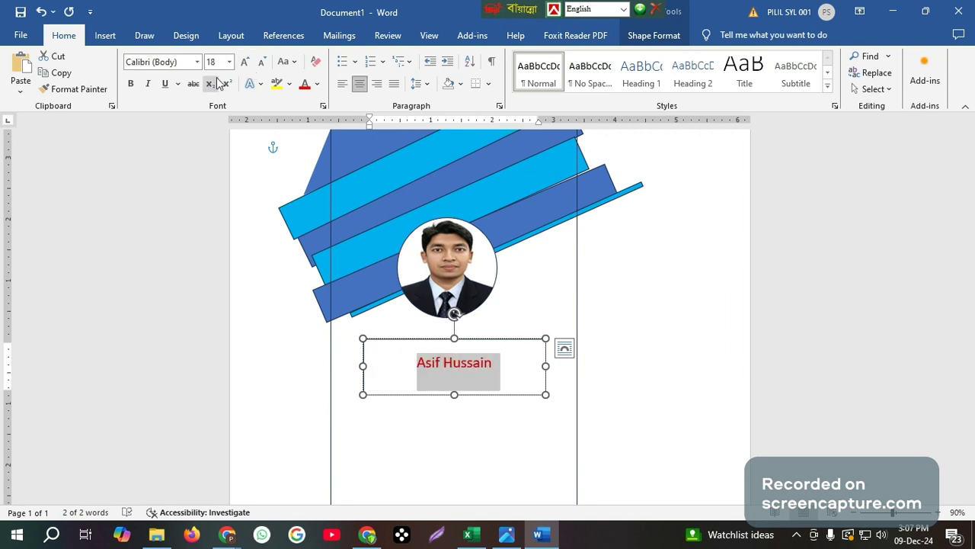
click(198, 63)
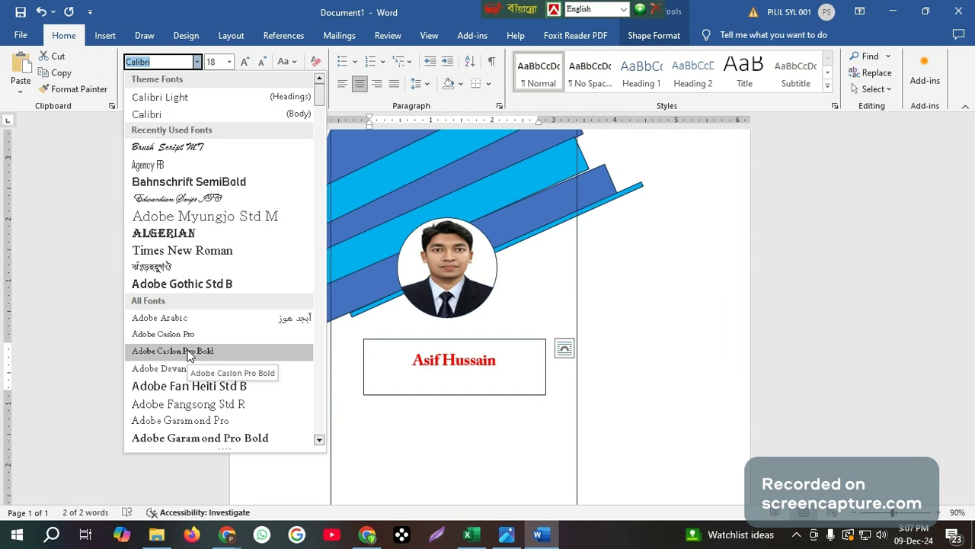
Set the name in Bradley Hand ITC and grow it to 20 pt
scroll(189, 357, down, 2)
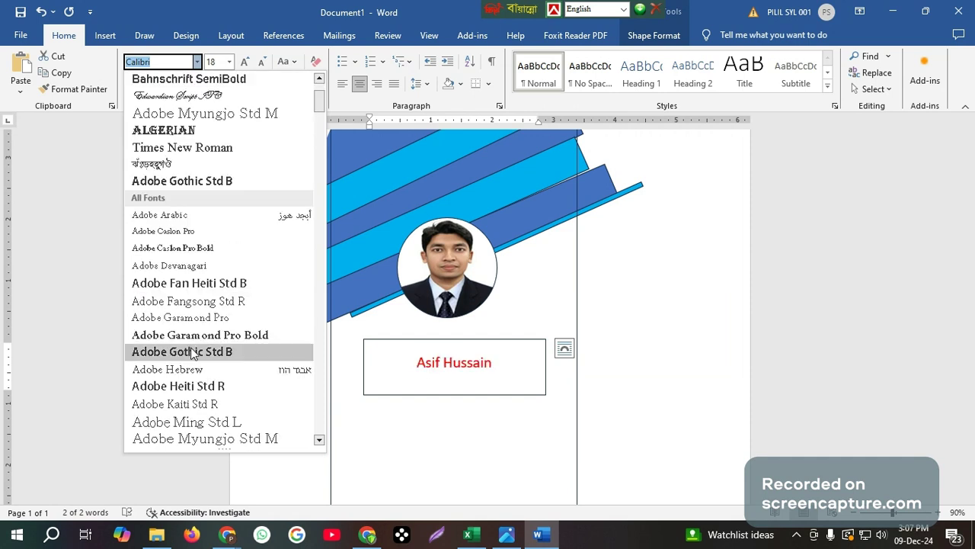
scroll(178, 394, down, 6)
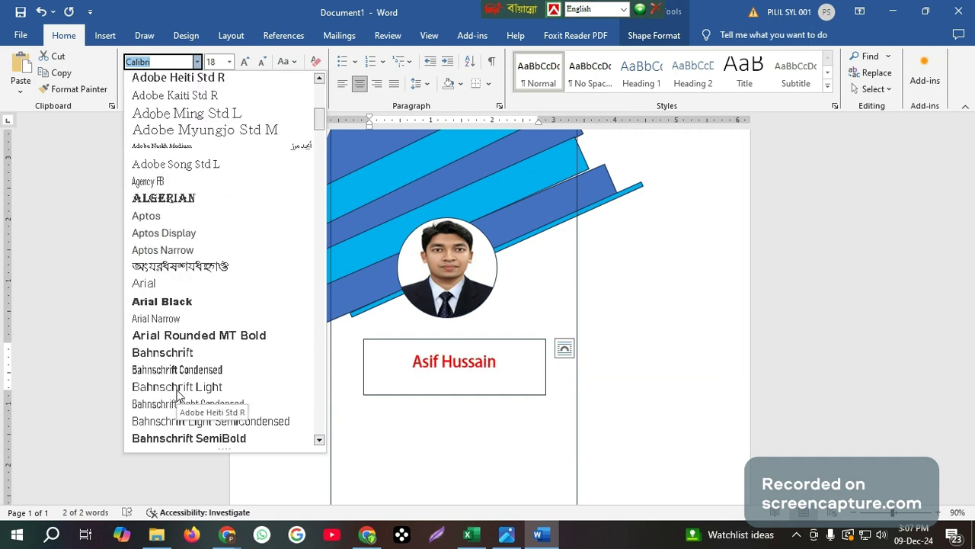
scroll(177, 393, down, 1)
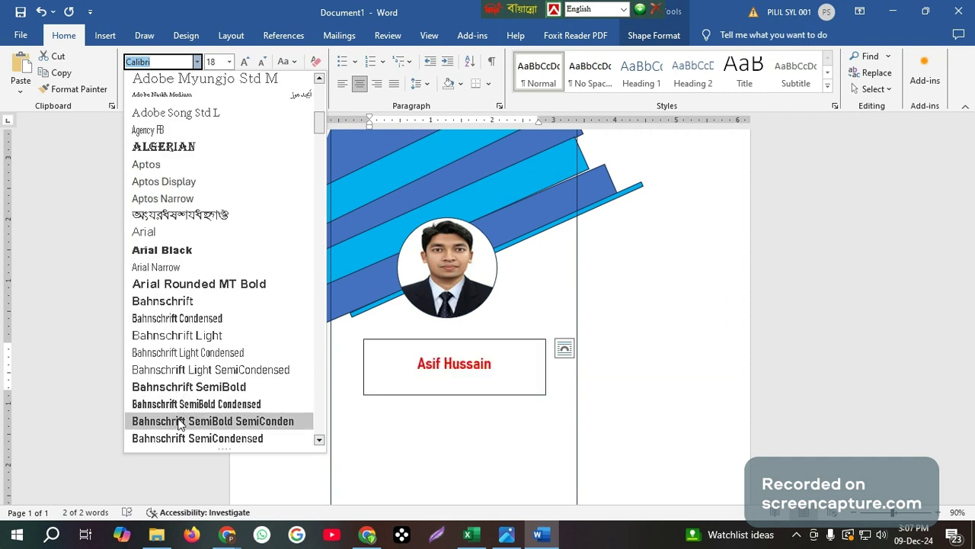
scroll(180, 419, down, 2)
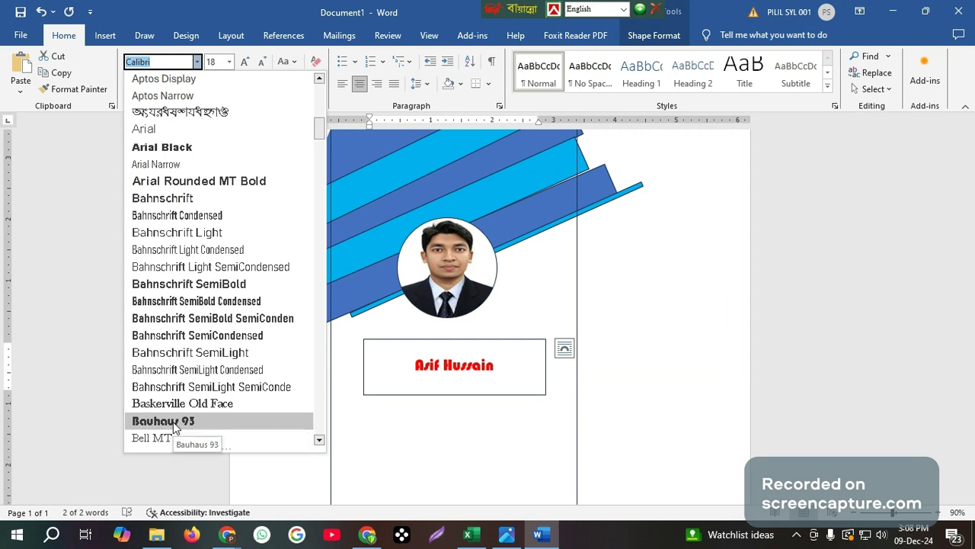
scroll(173, 421, down, 3)
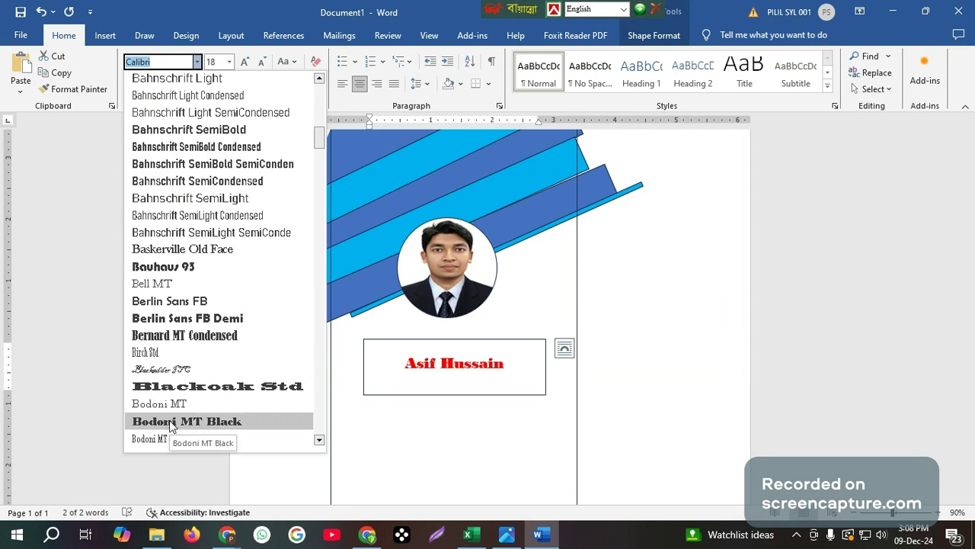
scroll(171, 425, down, 2)
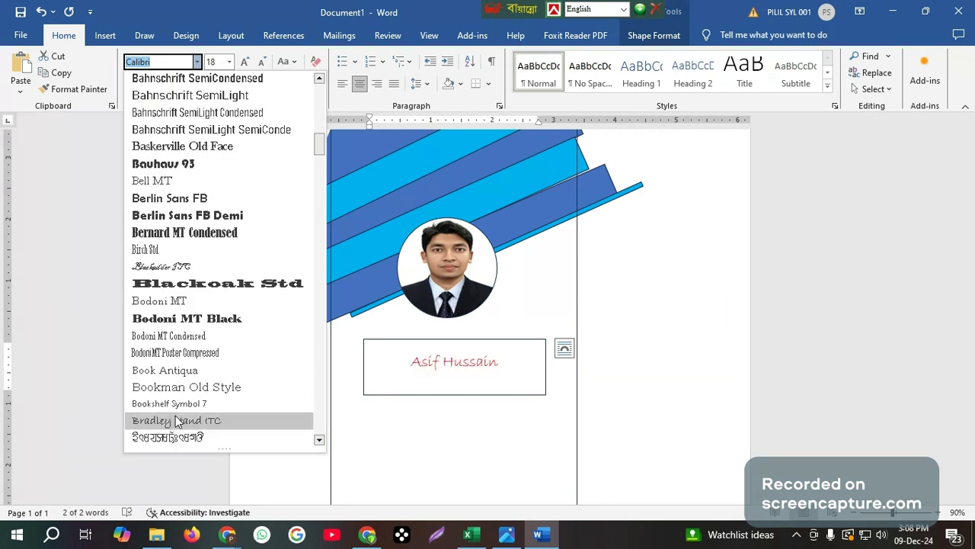
click(176, 421)
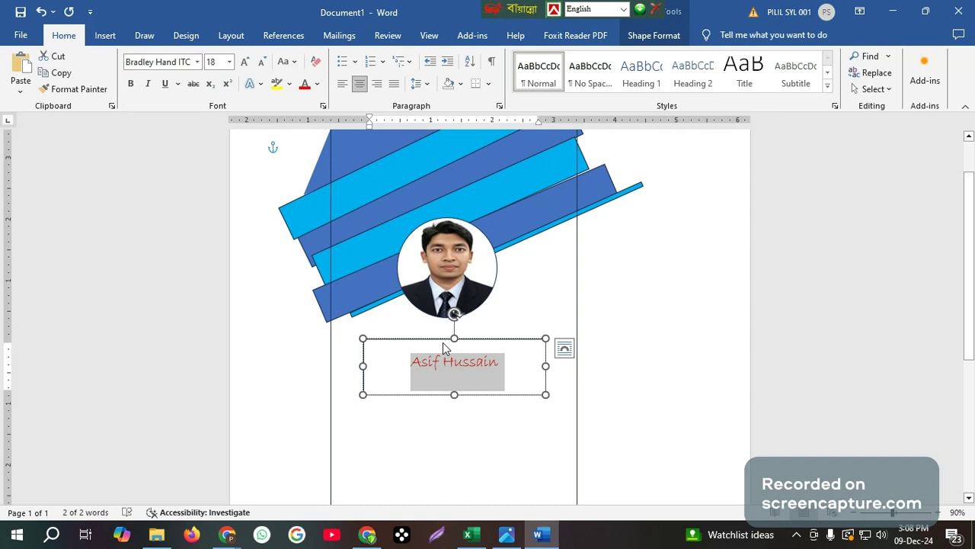
click(245, 62)
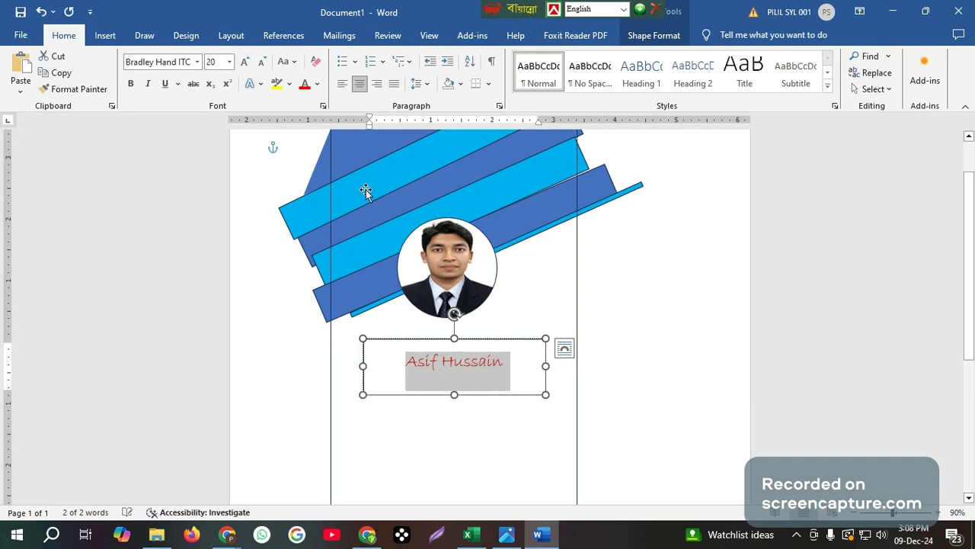
Bold the name, then shorten its box and move it up under the photo
key(ctrl+b)
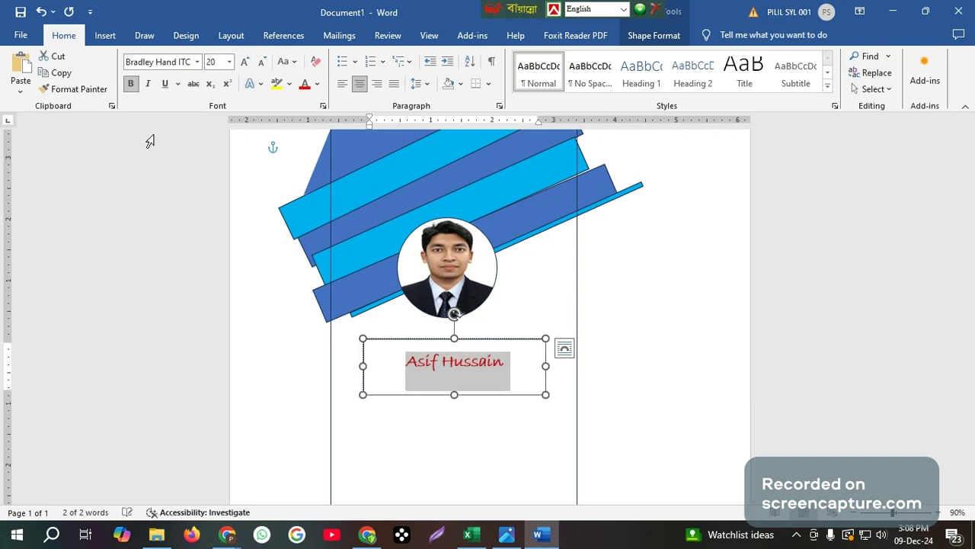
key(Right)
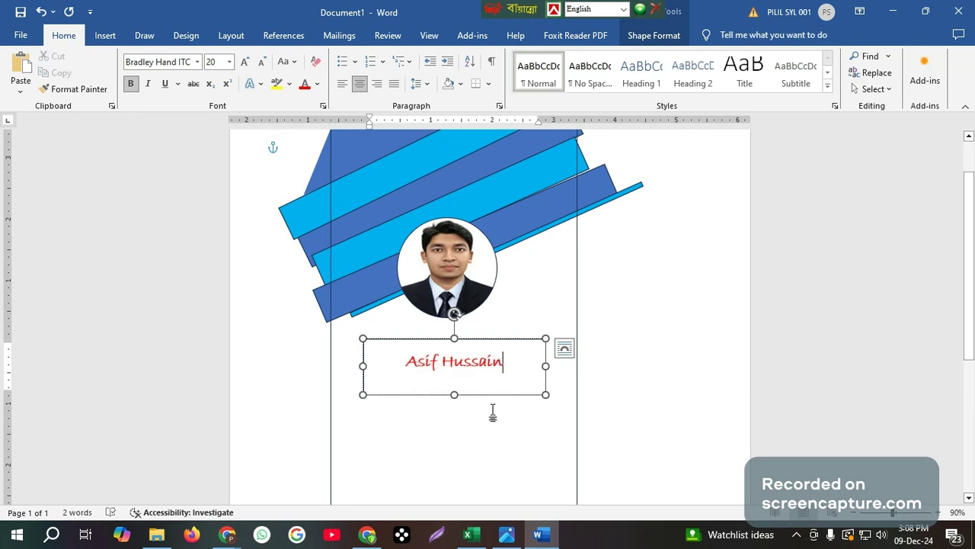
drag(453, 395, 456, 371)
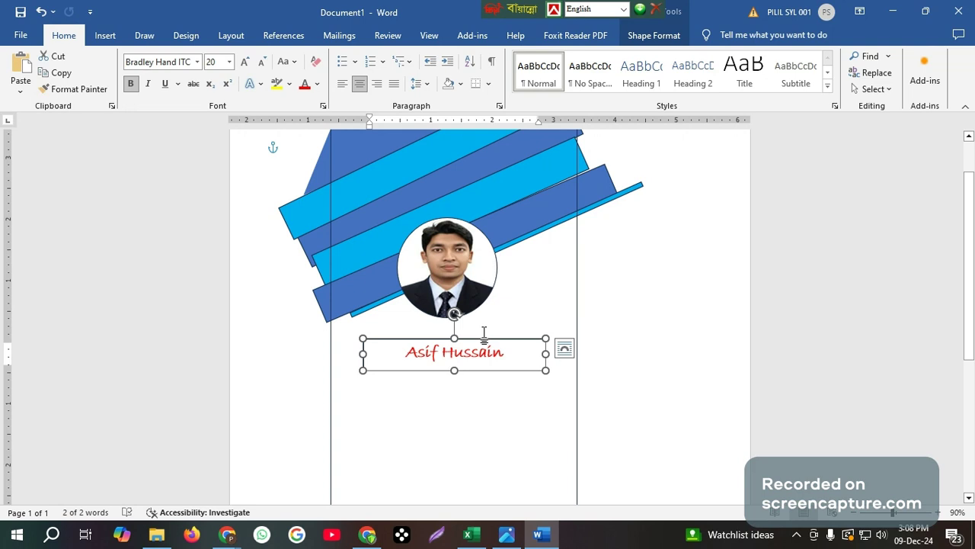
drag(484, 333, 480, 319)
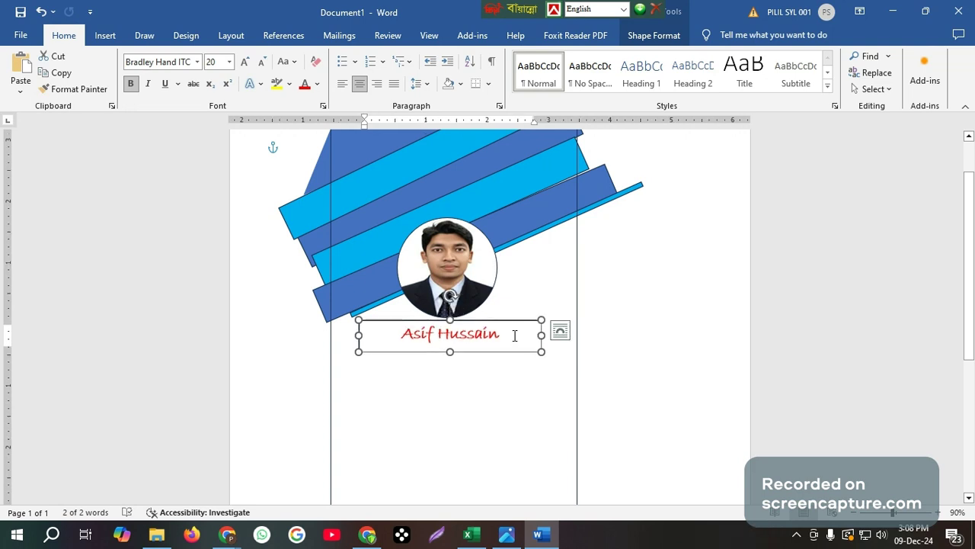
click(480, 375)
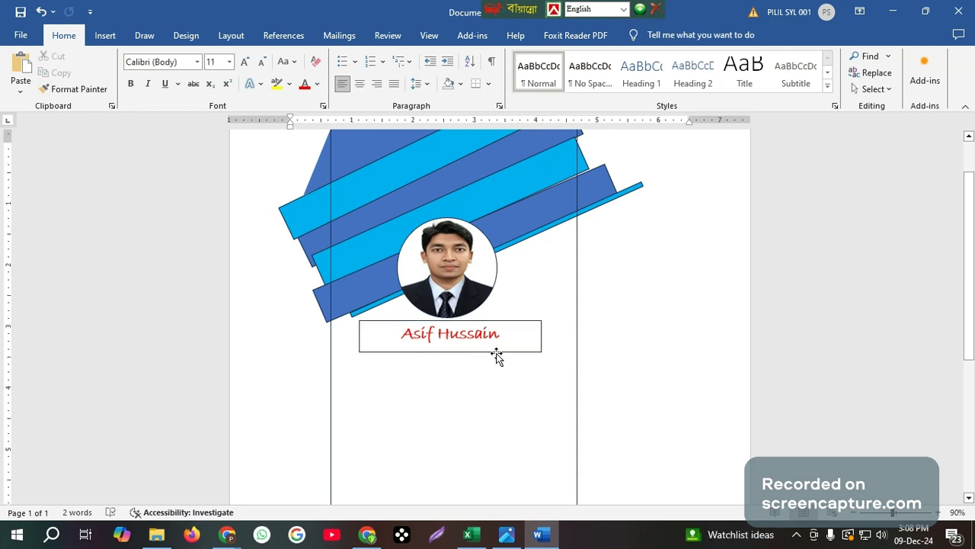
Set the name box's Shape Outline to No Outline
click(478, 344)
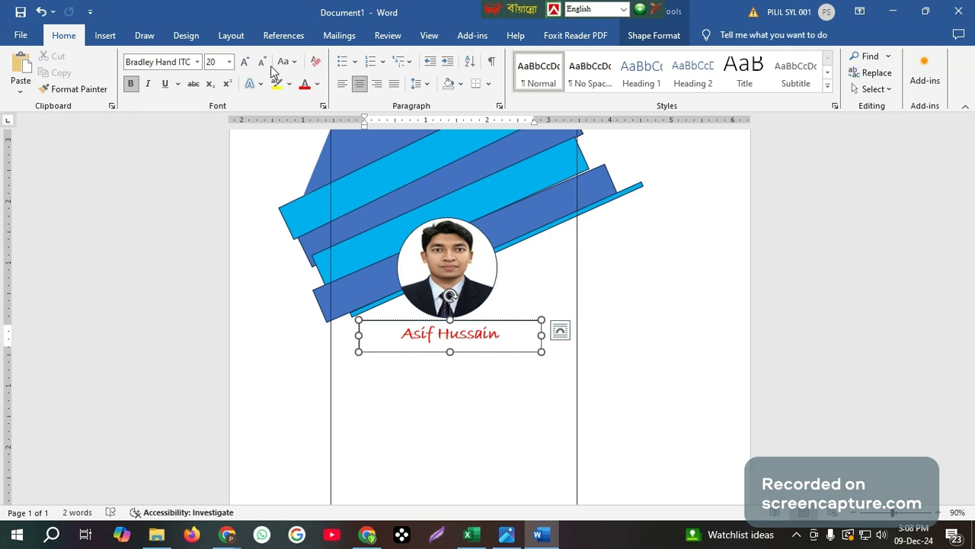
click(653, 38)
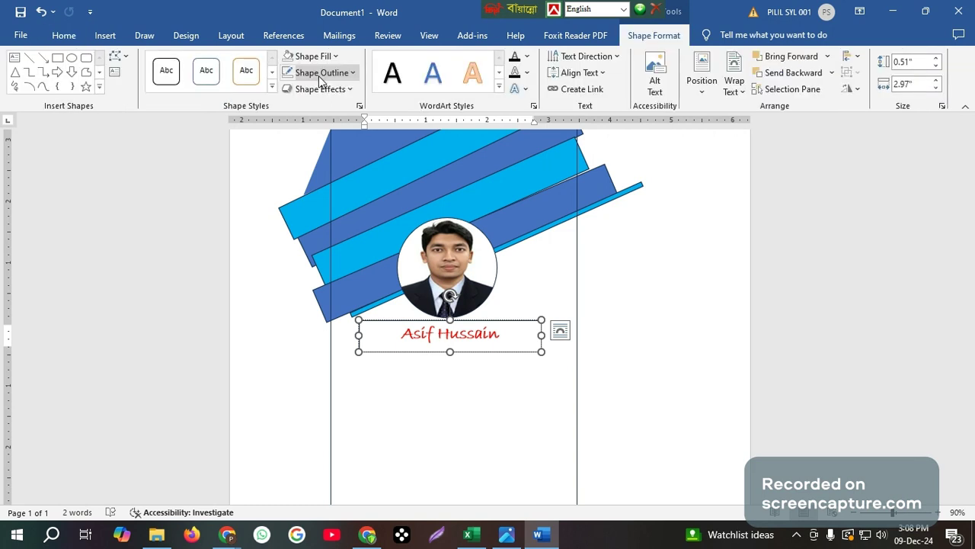
click(324, 75)
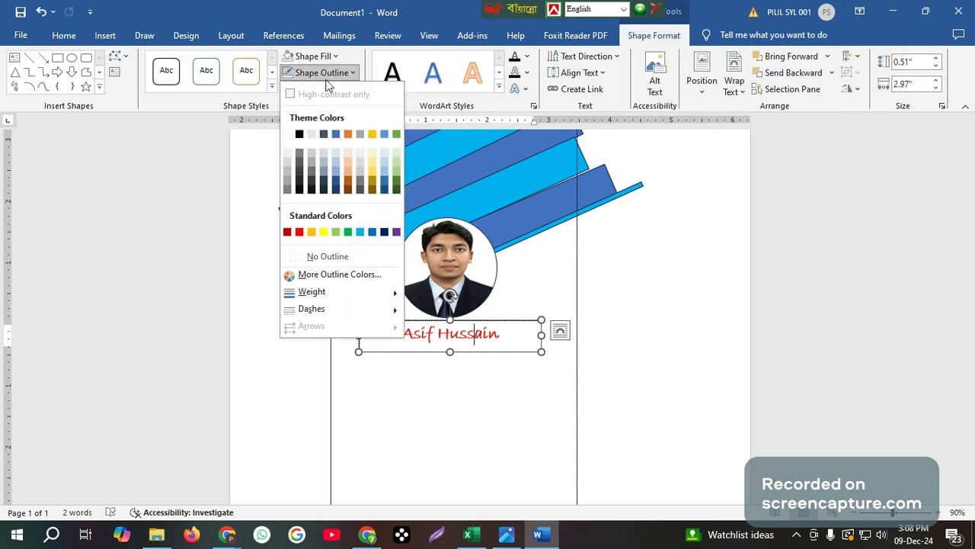
click(331, 259)
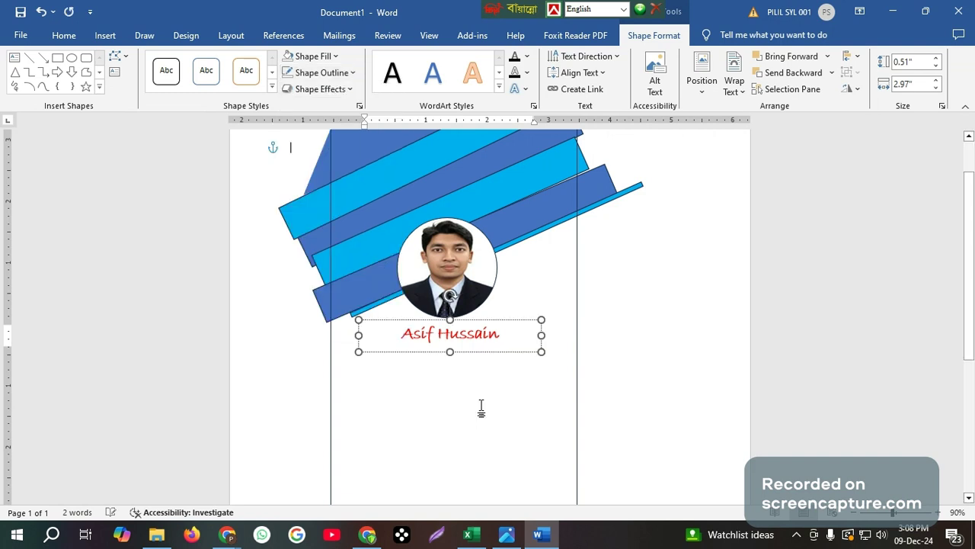
click(481, 409)
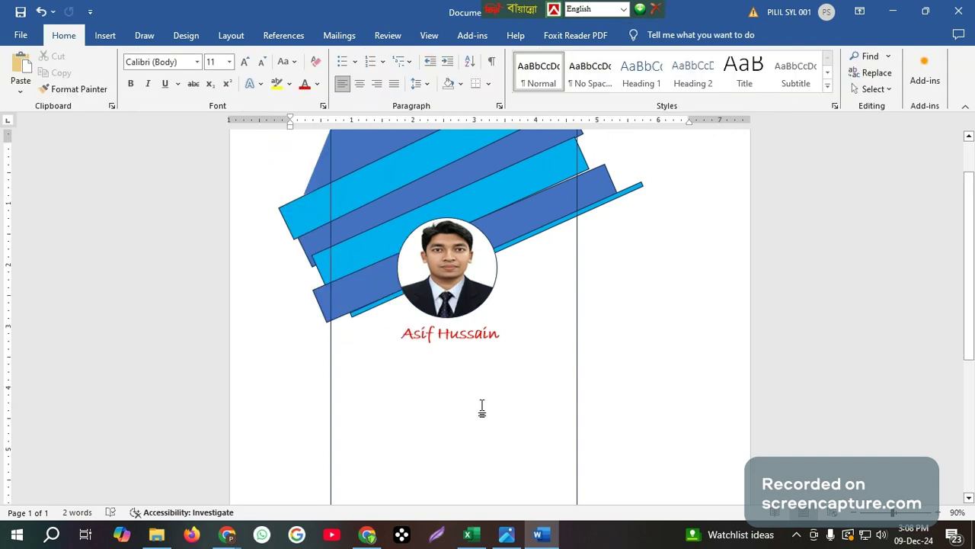
click(421, 333)
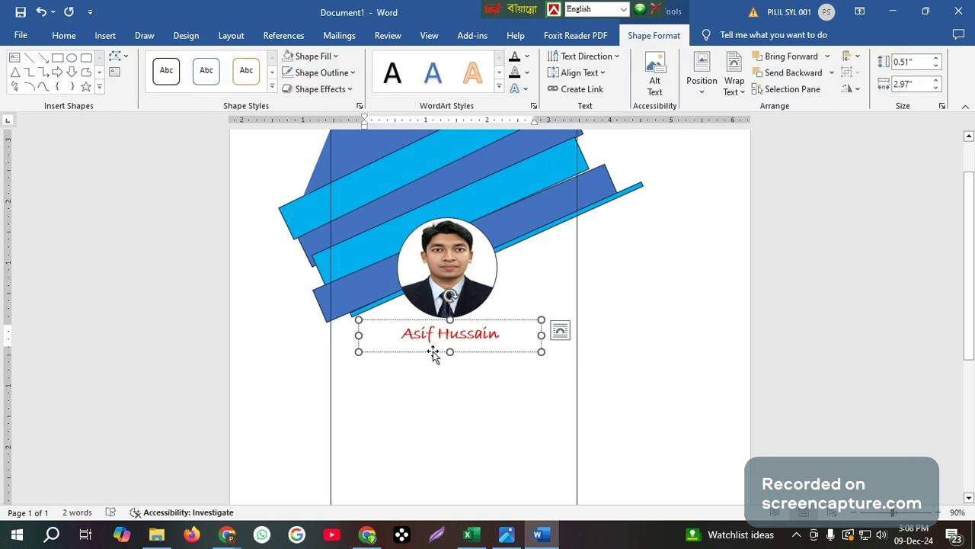
Duplicate the name box lower on the card and type 'Graphics DSesigner' into it
drag(433, 352, 364, 425)
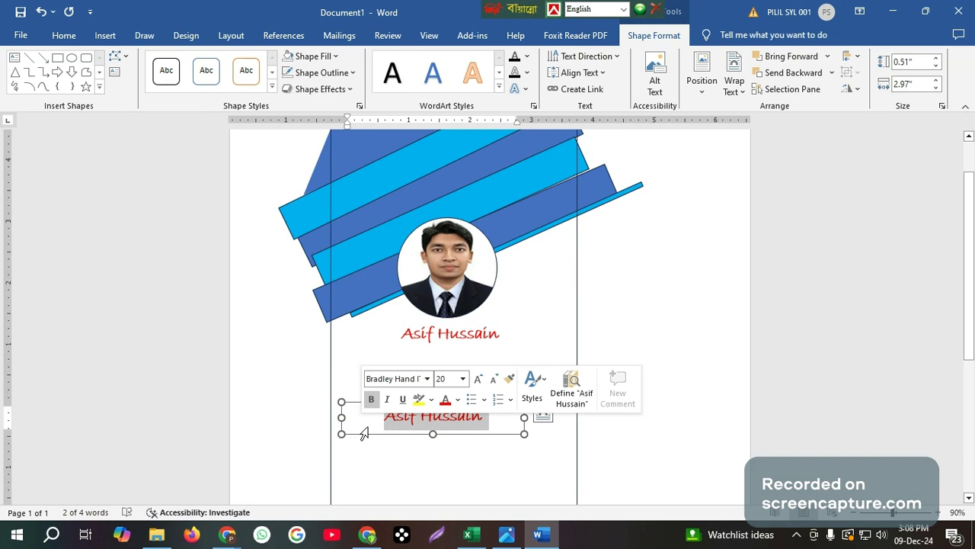
text(G)
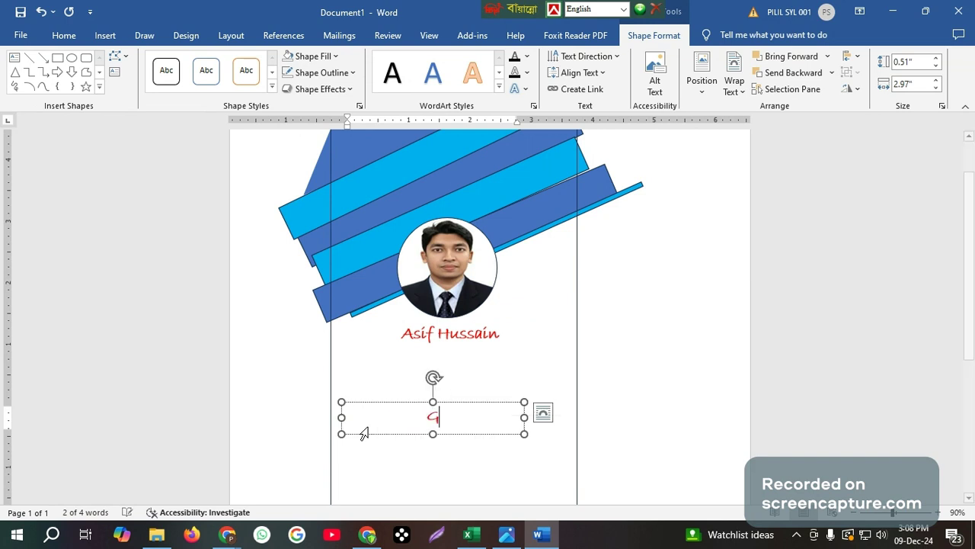
text(ra)
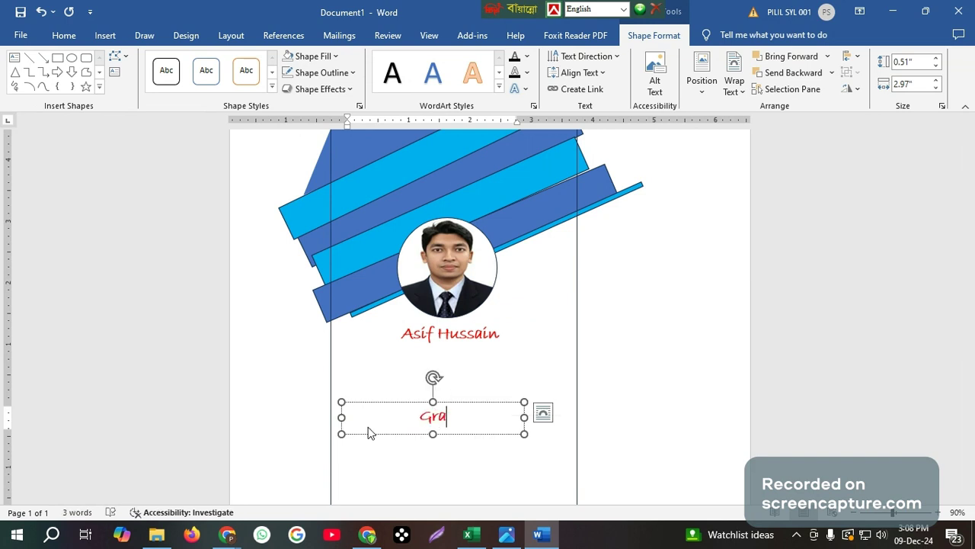
text(phics)
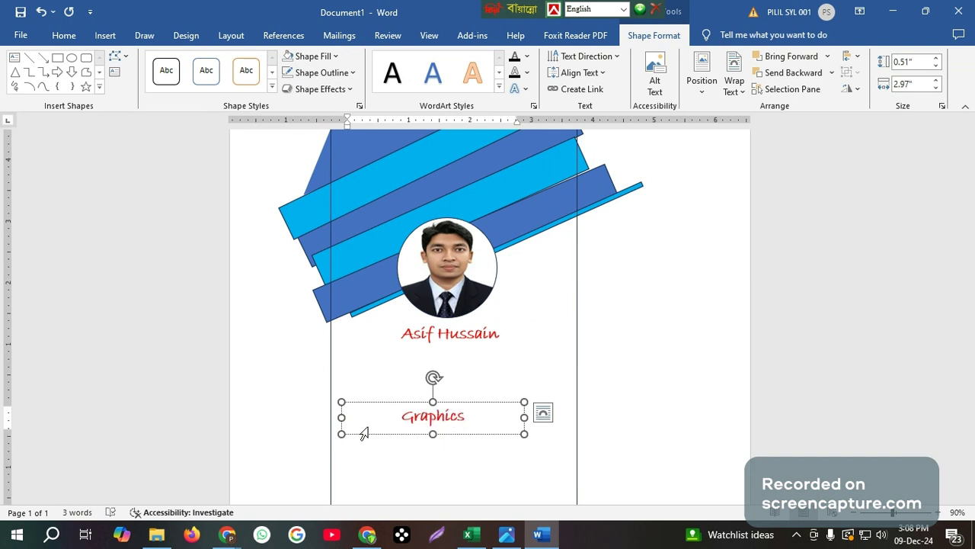
text( DSesi)
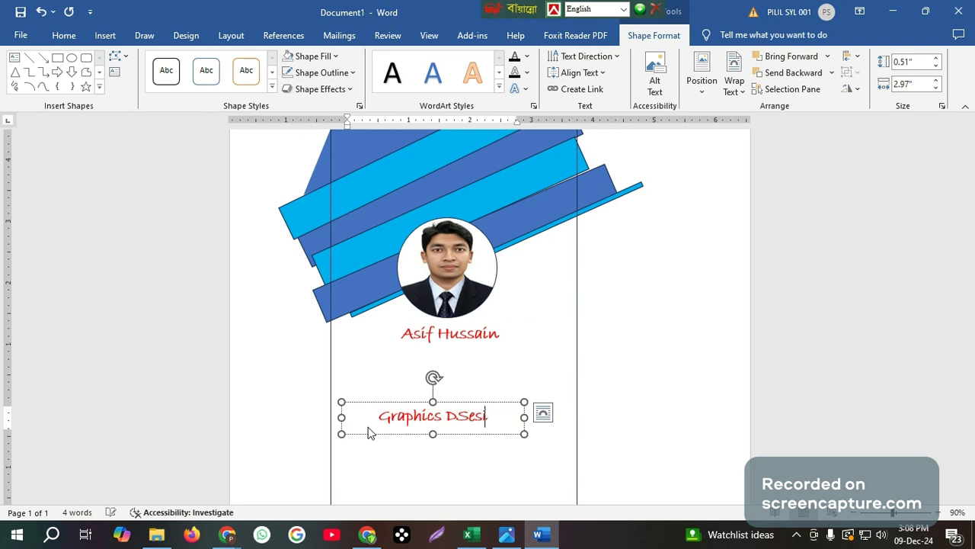
text(gner)
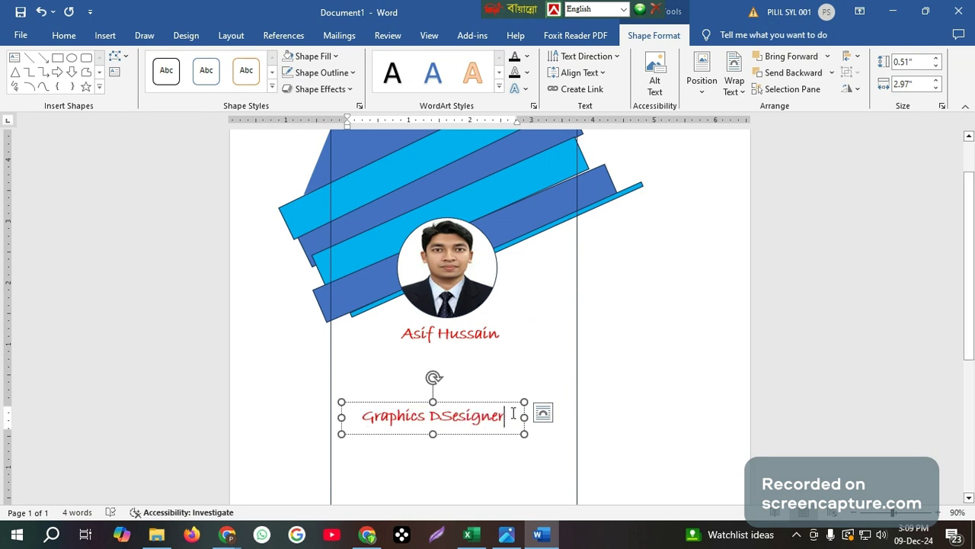
drag(514, 419, 375, 421)
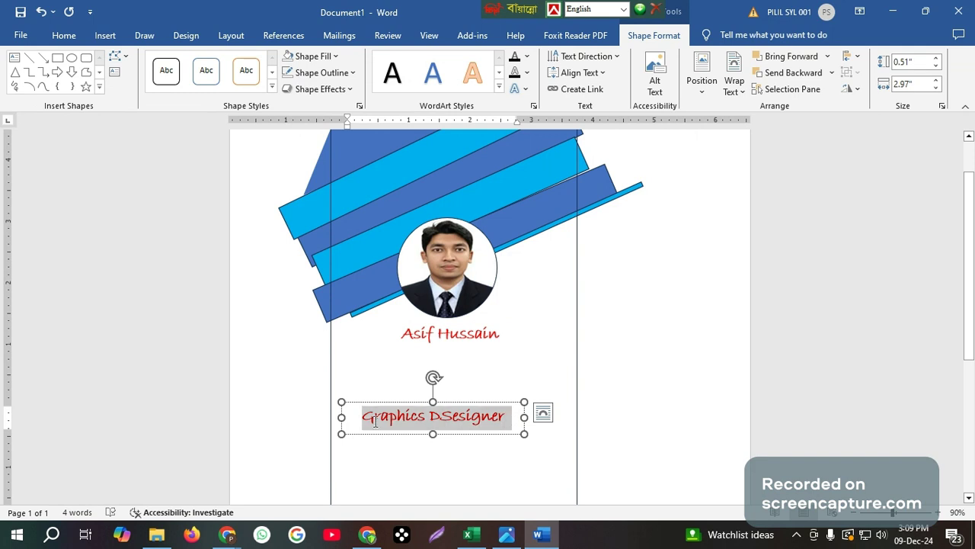
Shrink the job title to 16 pt and set it in Adobe Hebrew
click(66, 36)
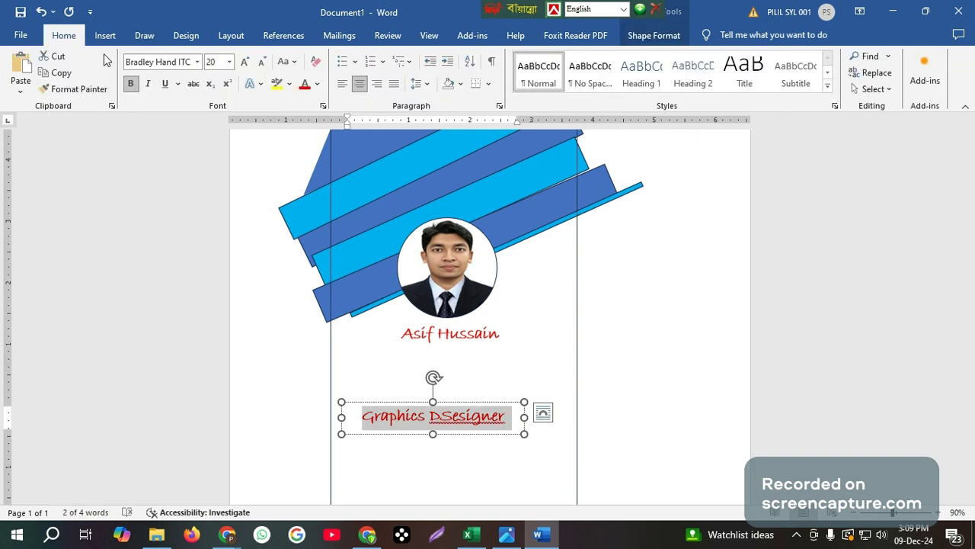
click(261, 66)
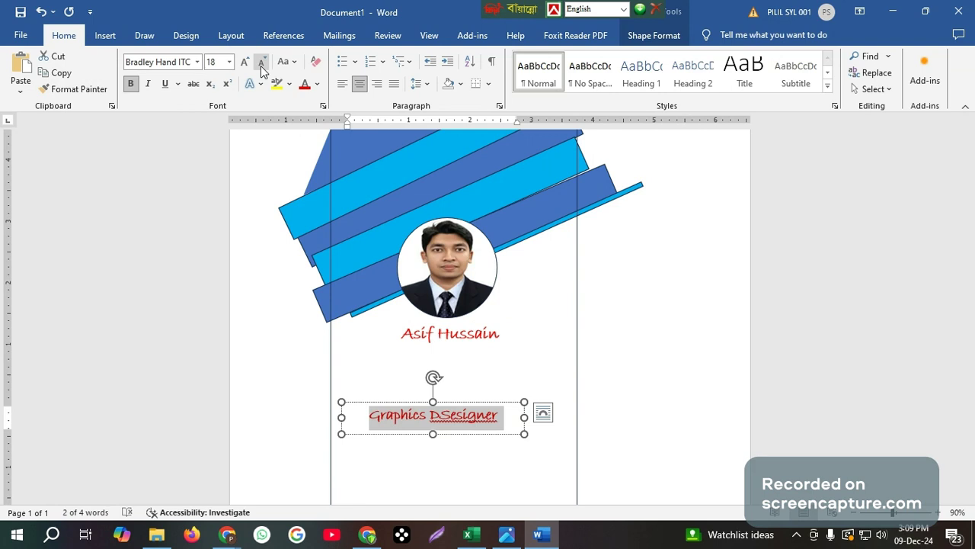
click(260, 65)
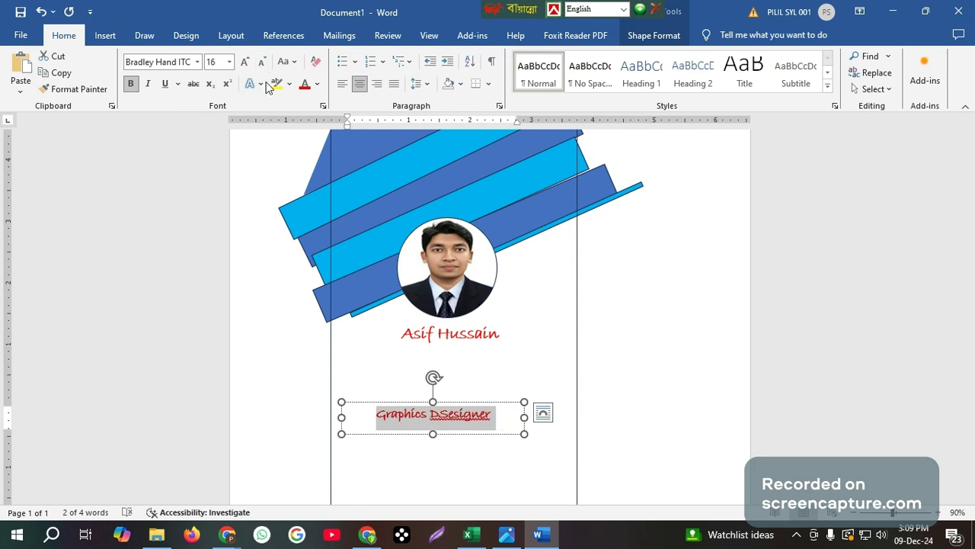
click(196, 63)
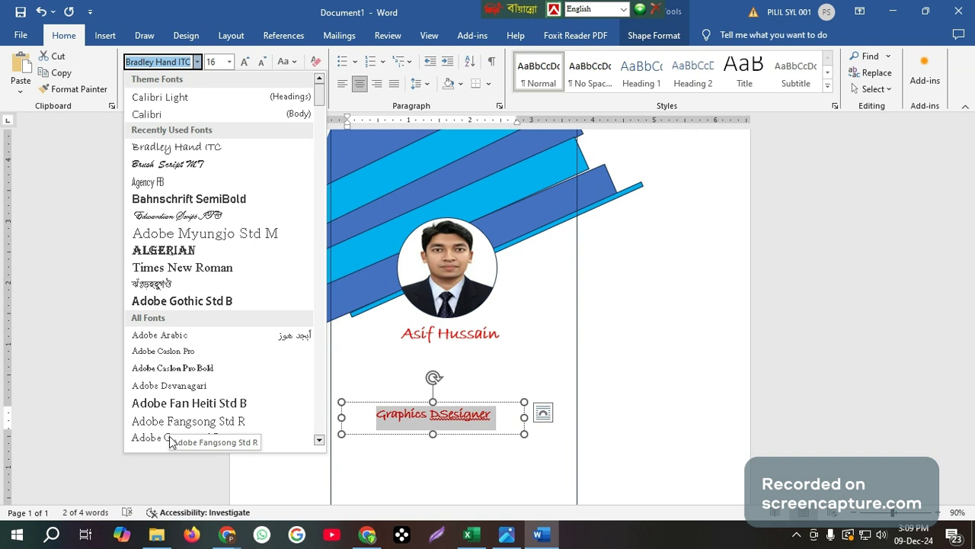
scroll(172, 438, down, 2)
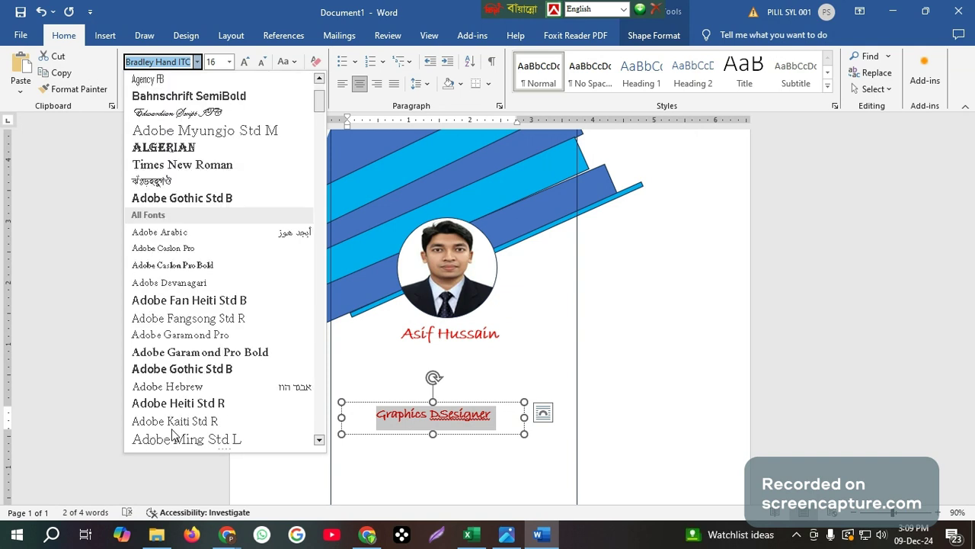
click(180, 388)
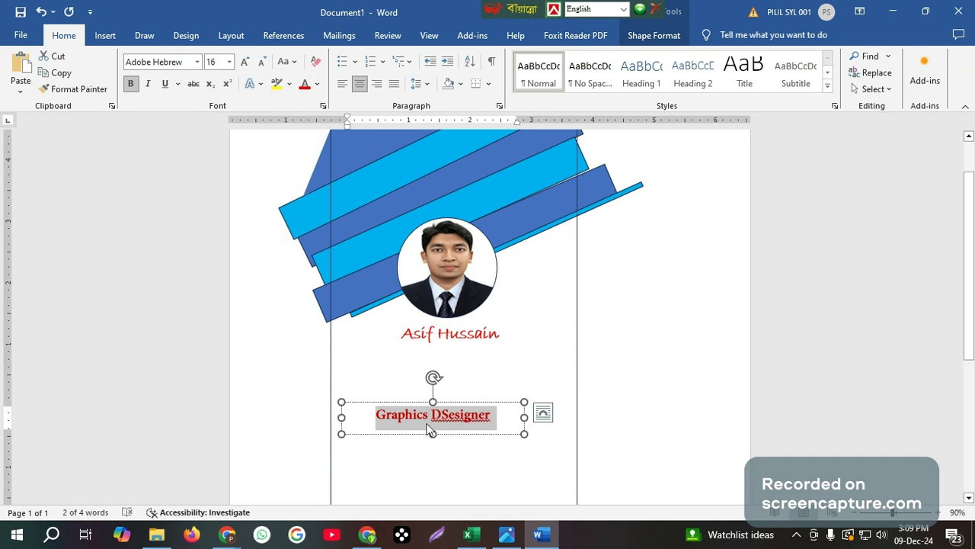
Correct the title to 'Graphics Designer', remove bold and reduce it to 12 pt
click(450, 410)
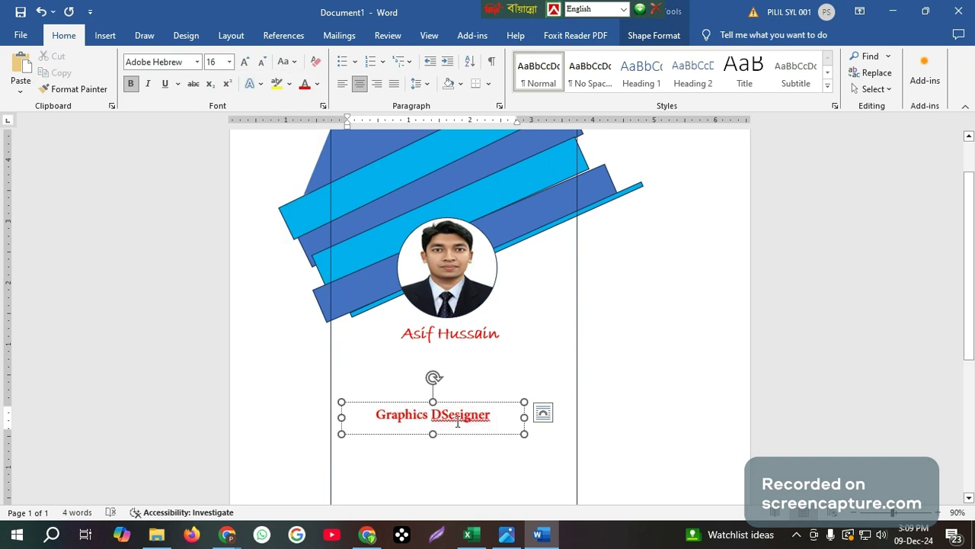
key(BackSpace)
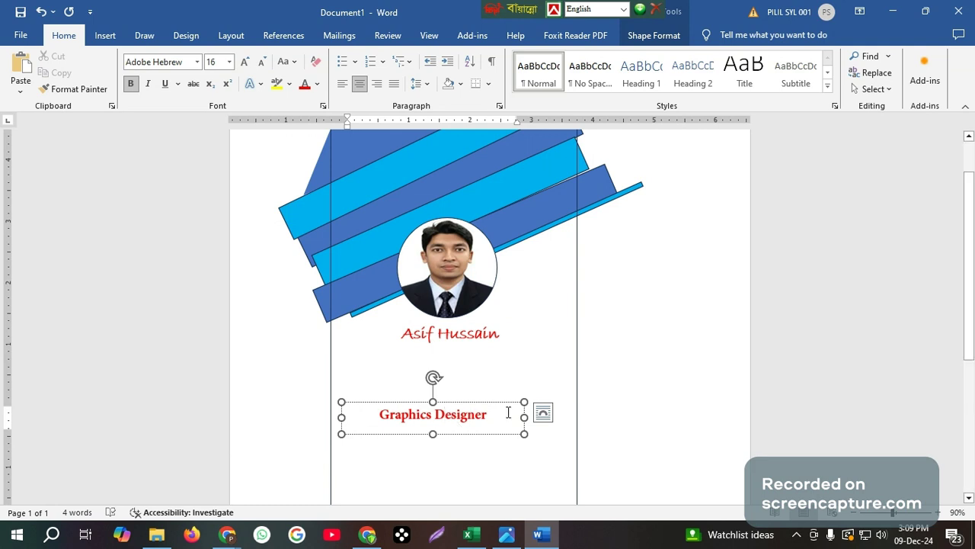
drag(508, 412, 369, 422)
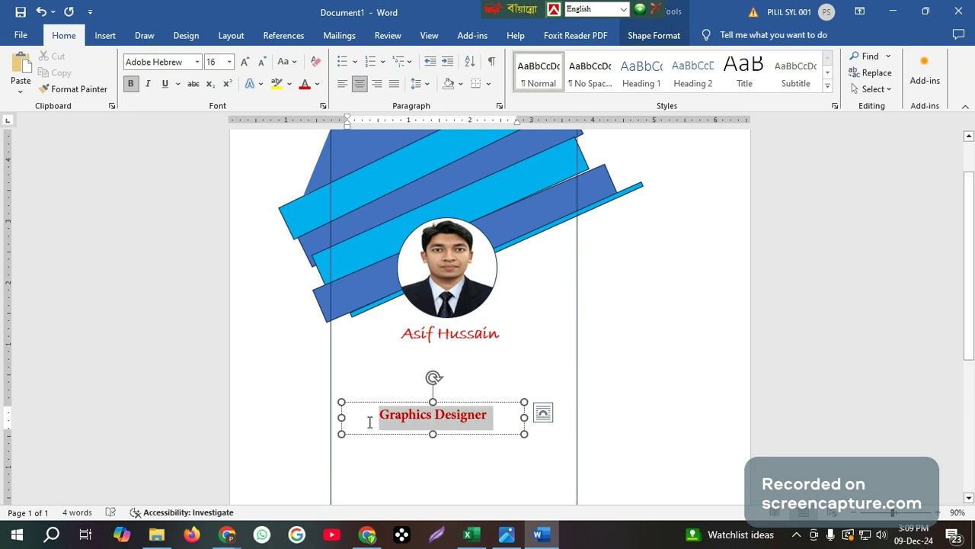
click(130, 84)
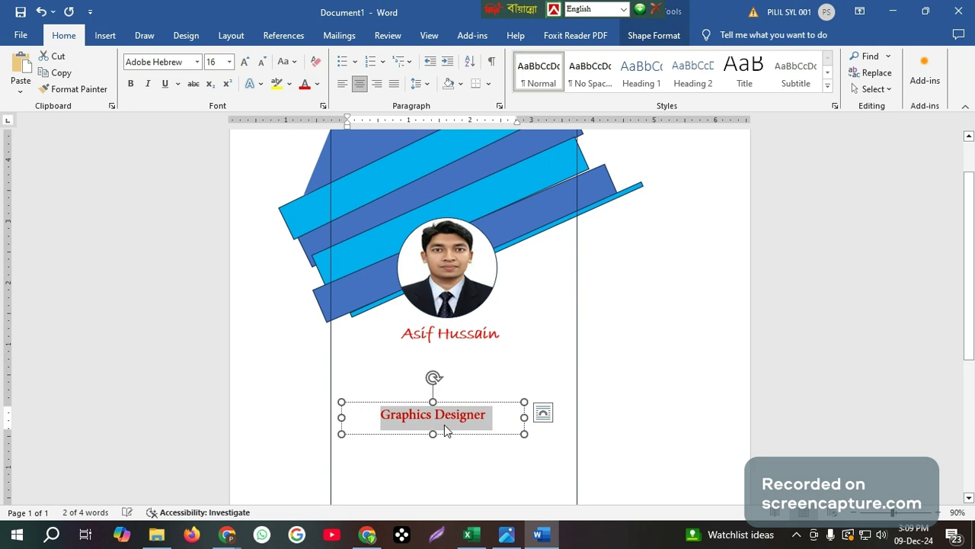
click(262, 63)
click(261, 63)
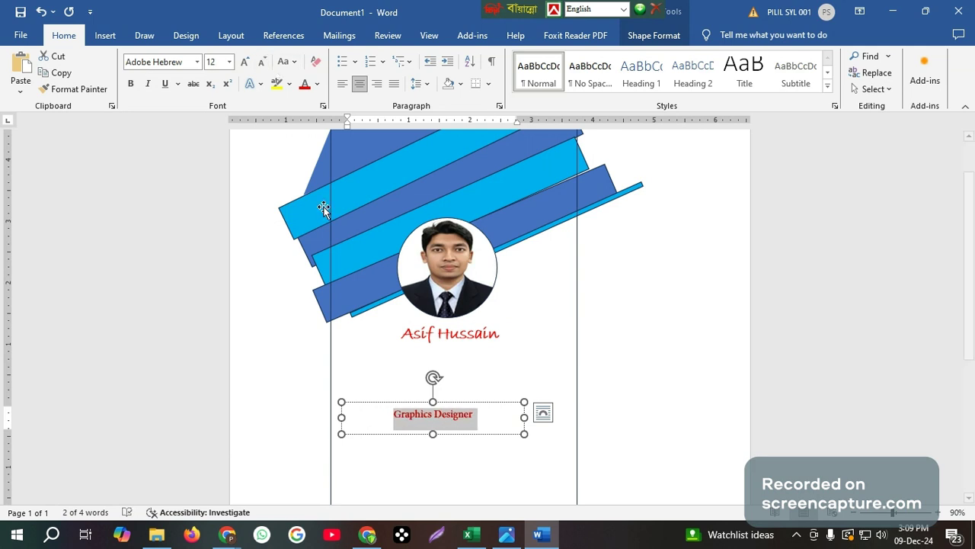
Move the title box up under the name and colour its text light blue
click(481, 428)
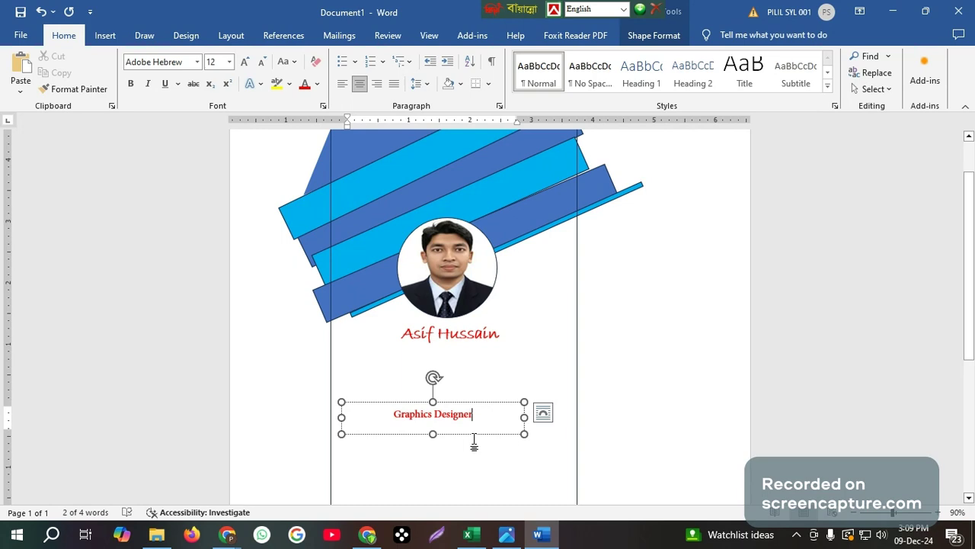
drag(476, 431, 490, 372)
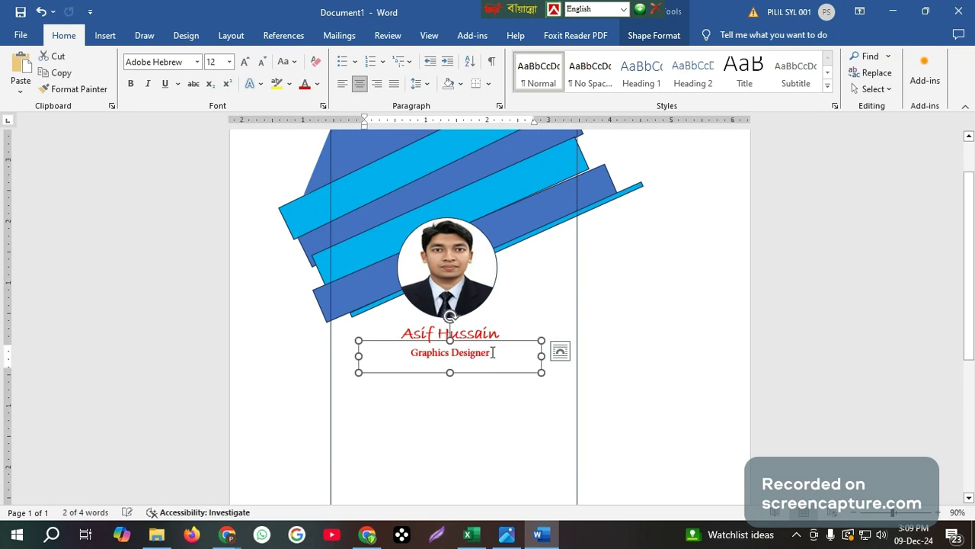
triple_click(493, 352)
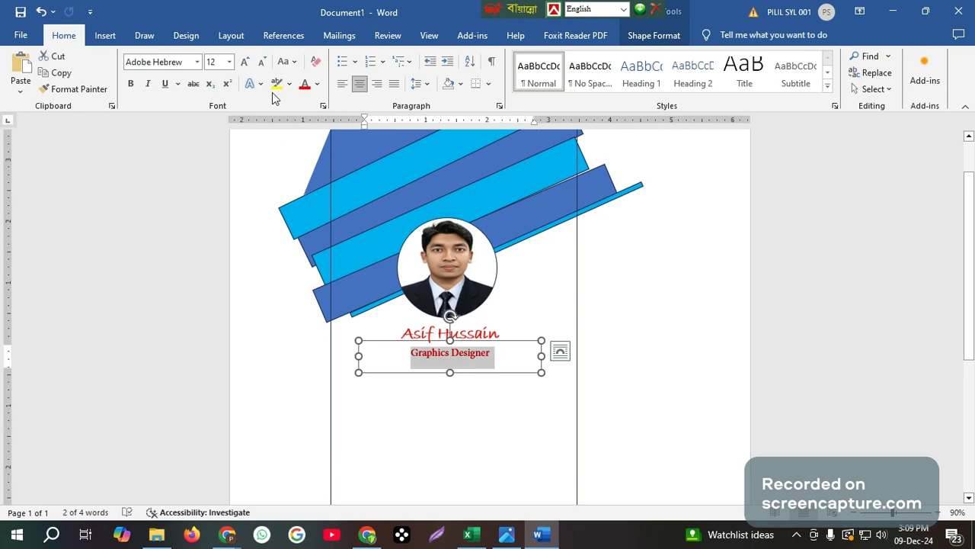
click(318, 86)
click(387, 263)
click(434, 381)
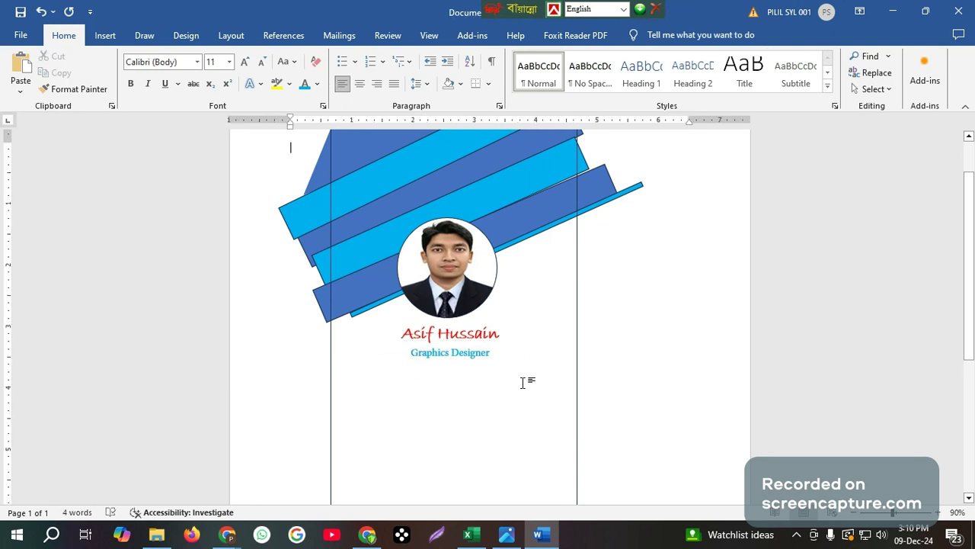
Place a copy of the title box lower on the card and view the reference ID card
click(454, 347)
drag(470, 379, 448, 444)
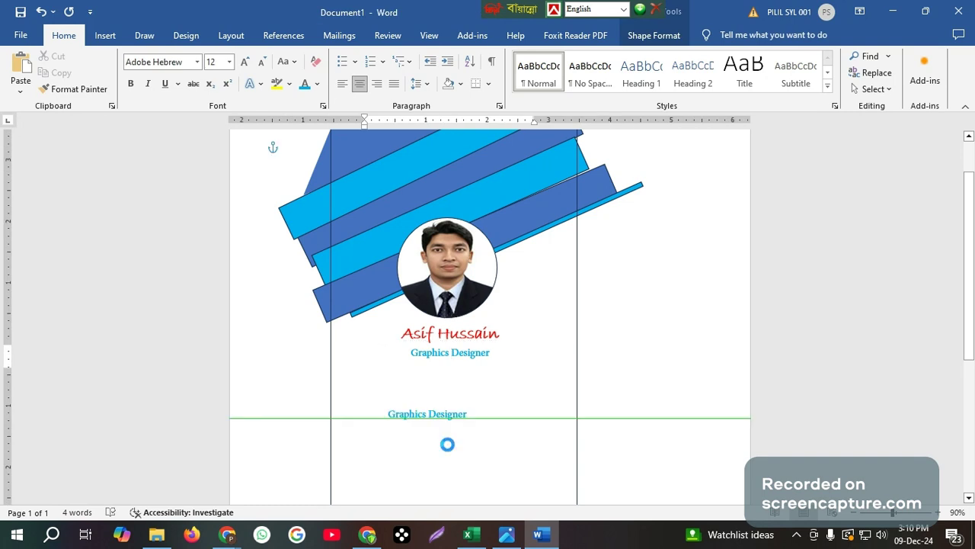
click(454, 416)
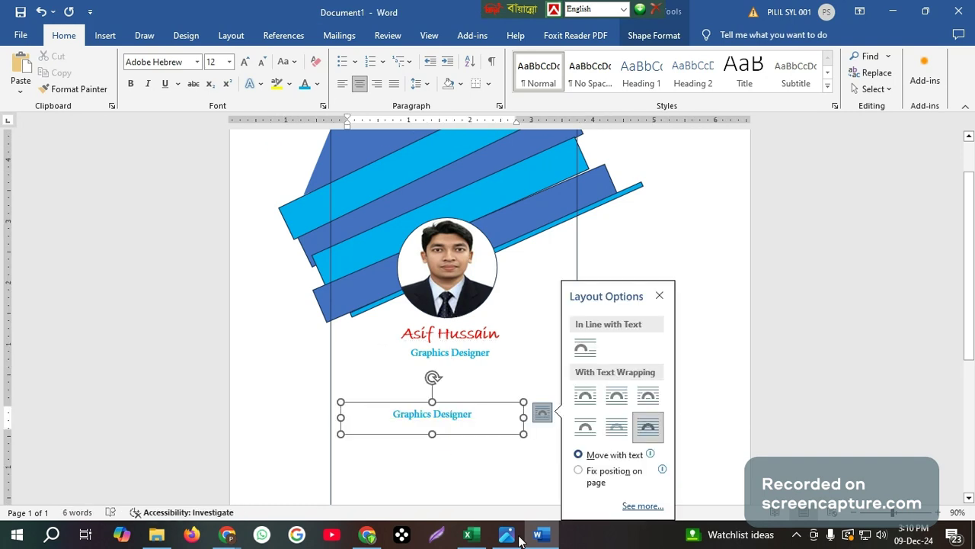
mouse_move(509, 544)
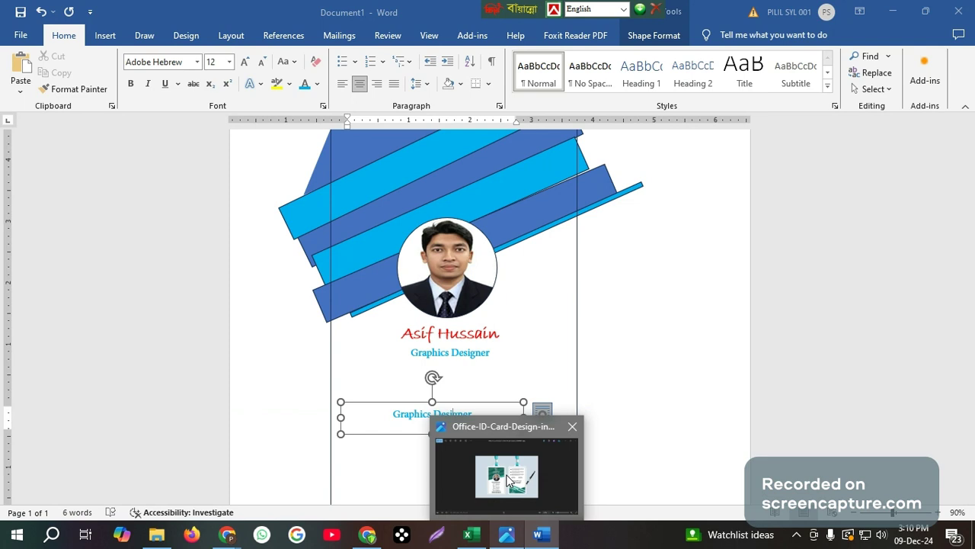
click(509, 480)
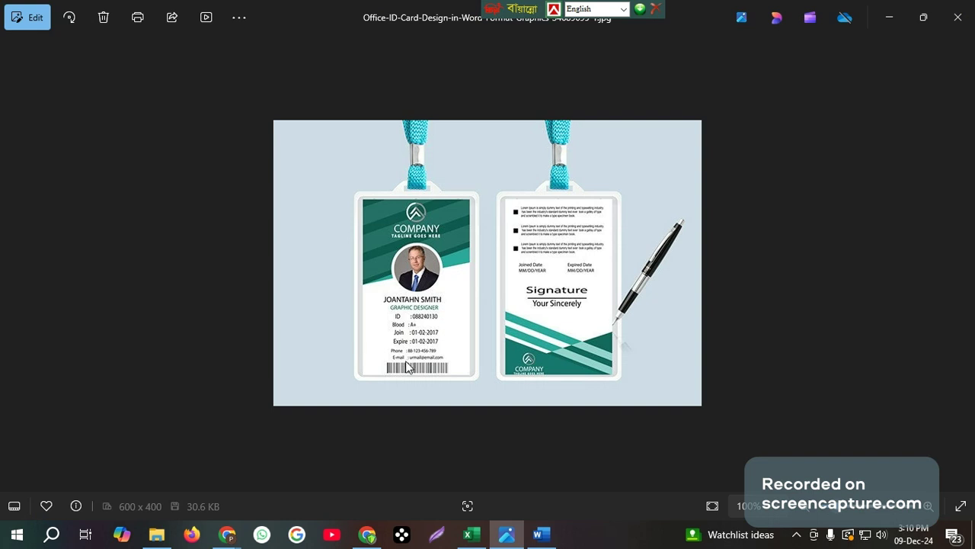
click(543, 536)
scroll(538, 321, down, 1)
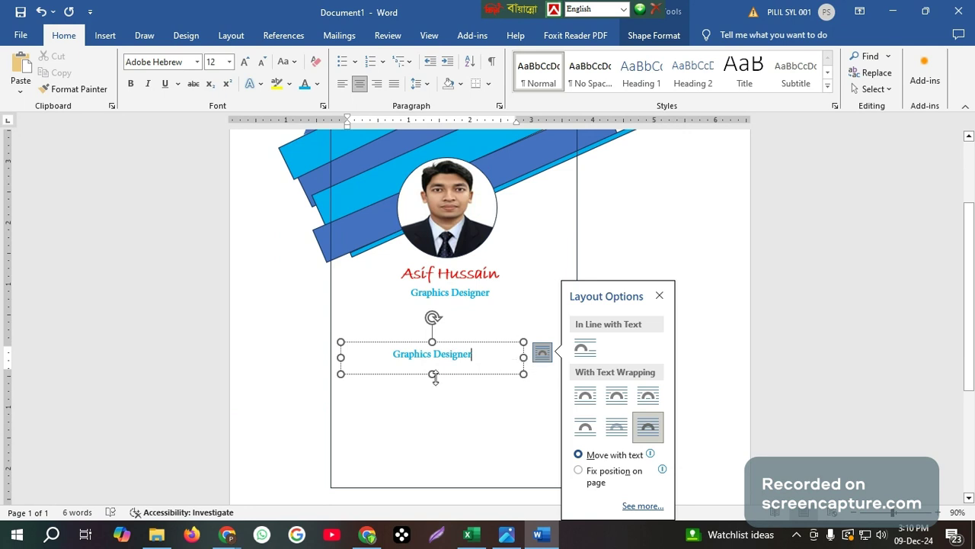
Make the lower box taller and replace its text with the cardholder's ID number line
drag(433, 374, 434, 478)
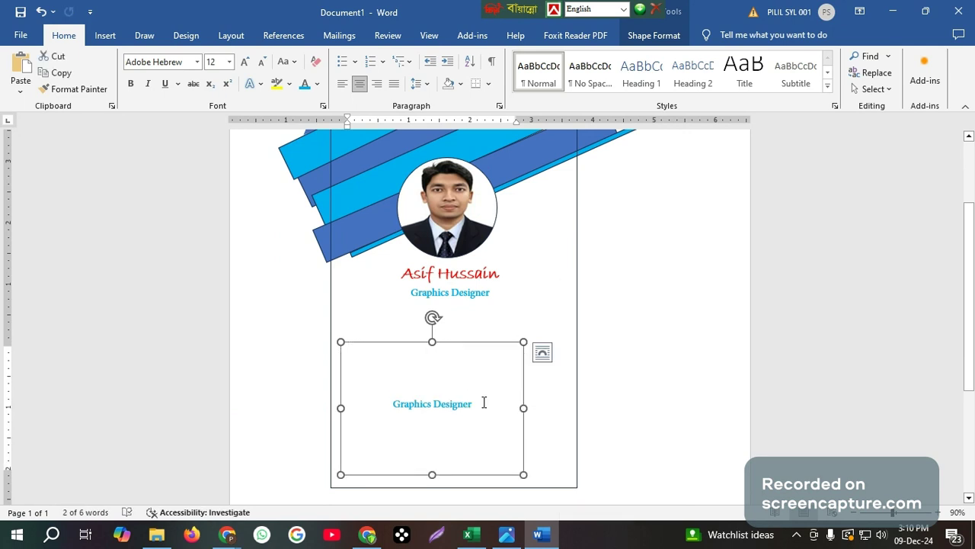
click(484, 403)
drag(416, 404, 394, 410)
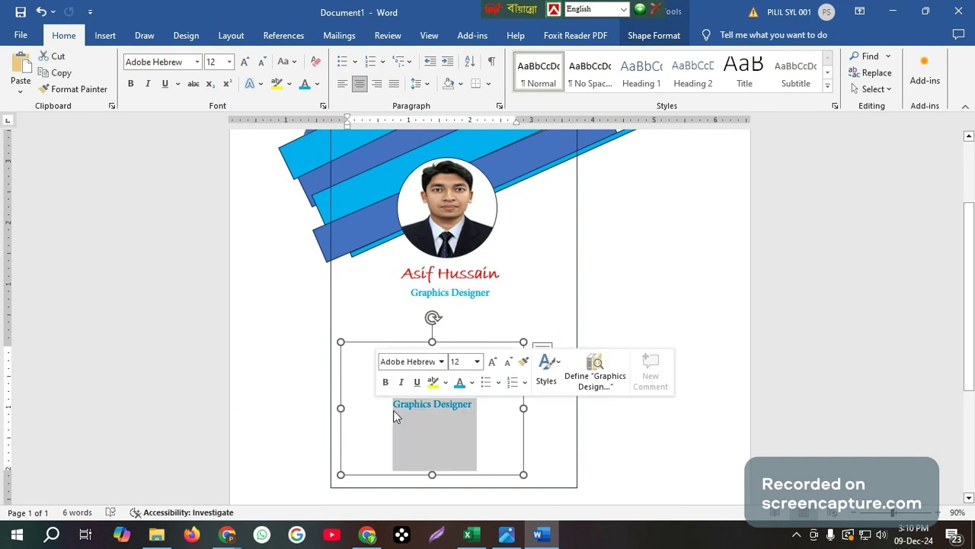
key(Delete)
text(ID)
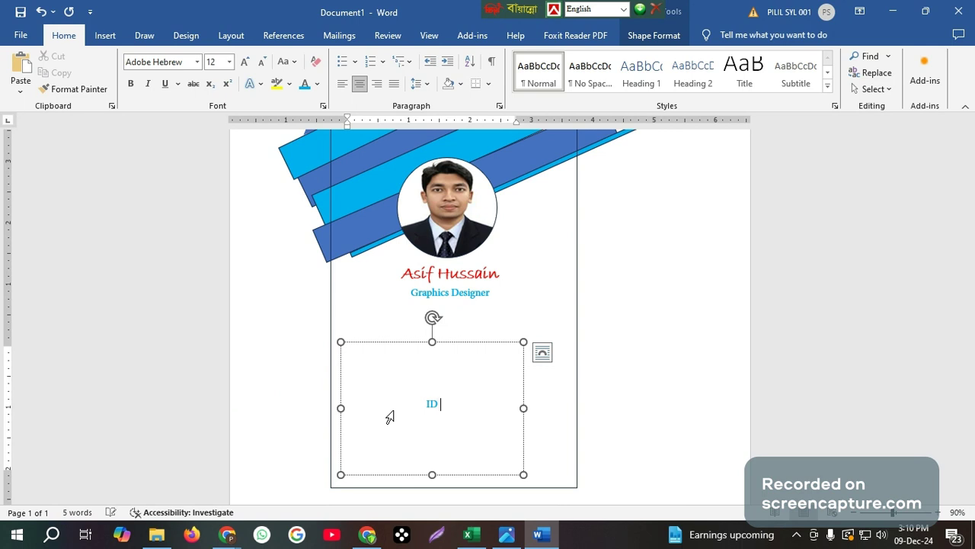
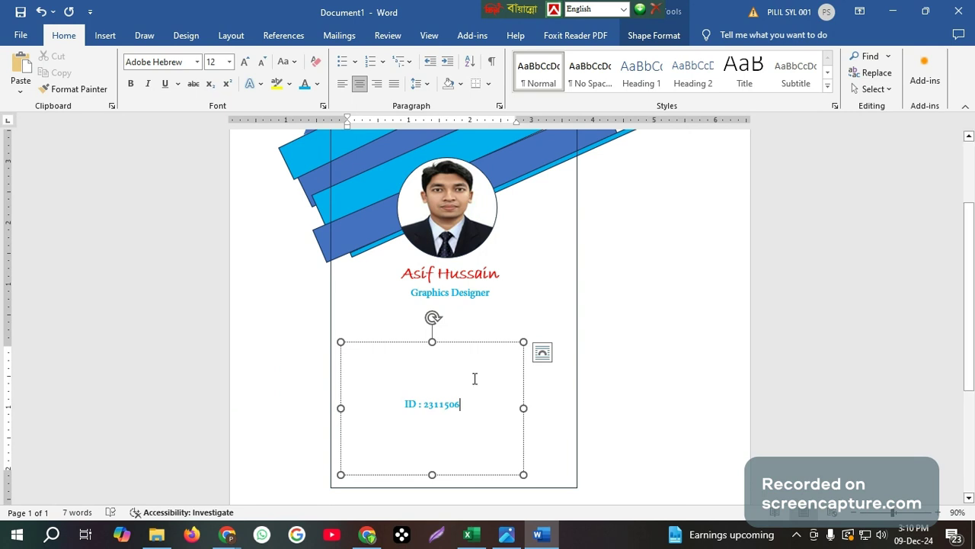
key(Return)
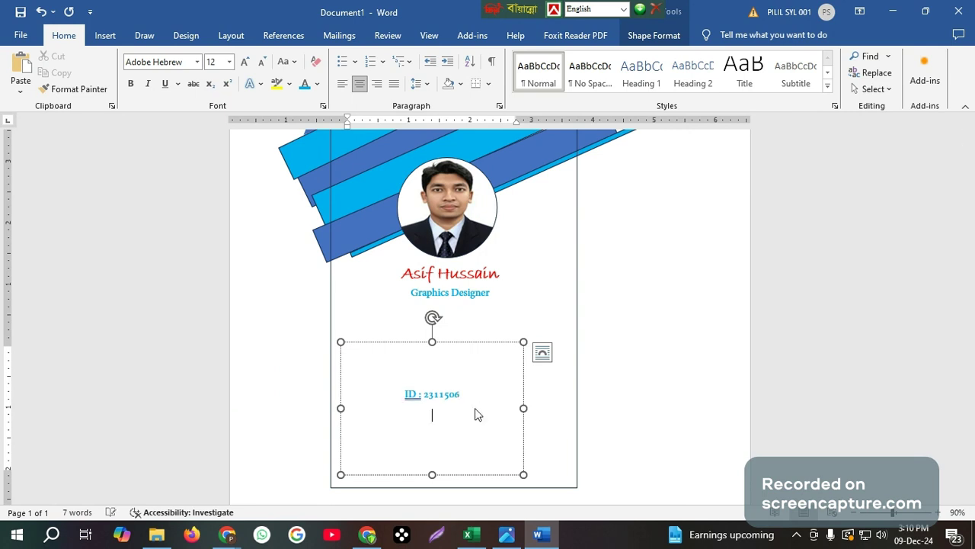
Add a 'Blood: A+' line below the ID, undoing an accidental paste
text(Blood: A)
key(BackSpace)
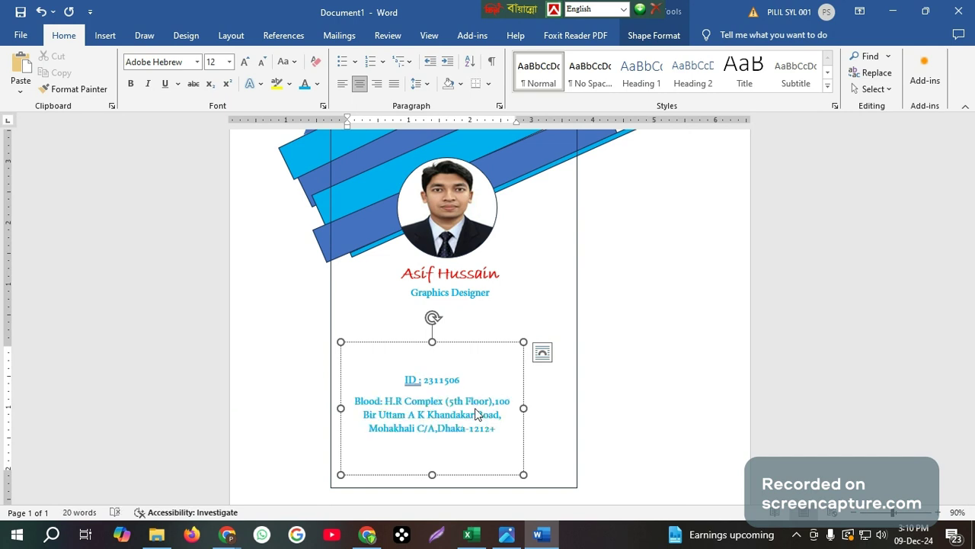
key(ctrl+z)
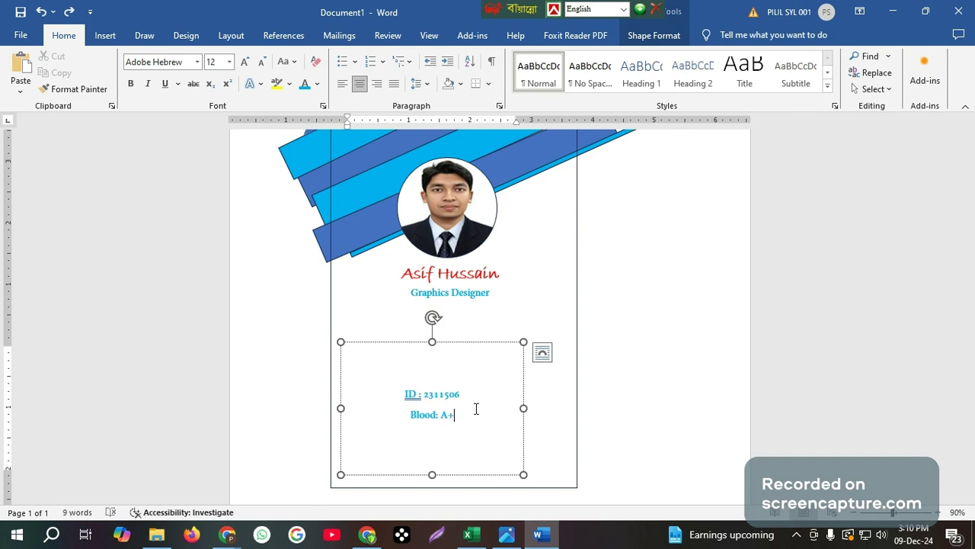
key(Return)
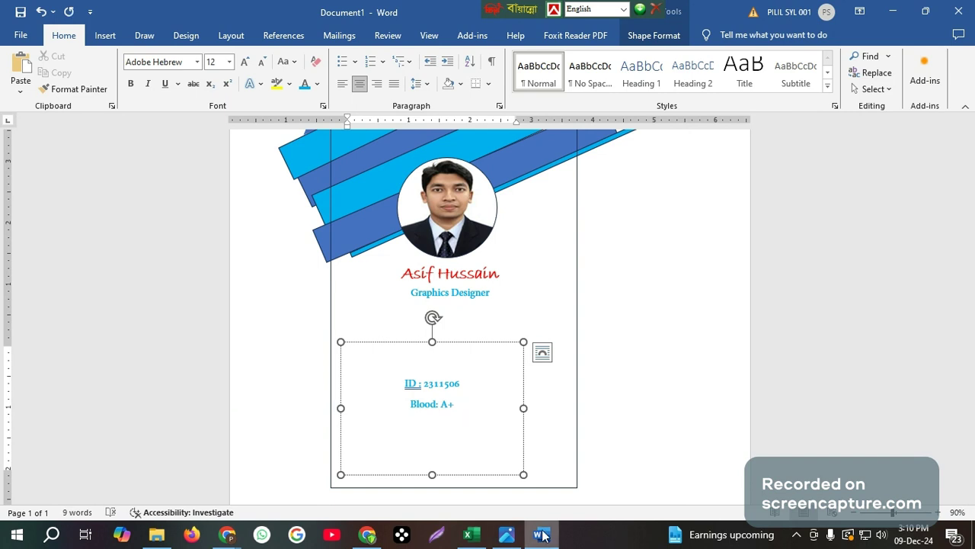
click(507, 531)
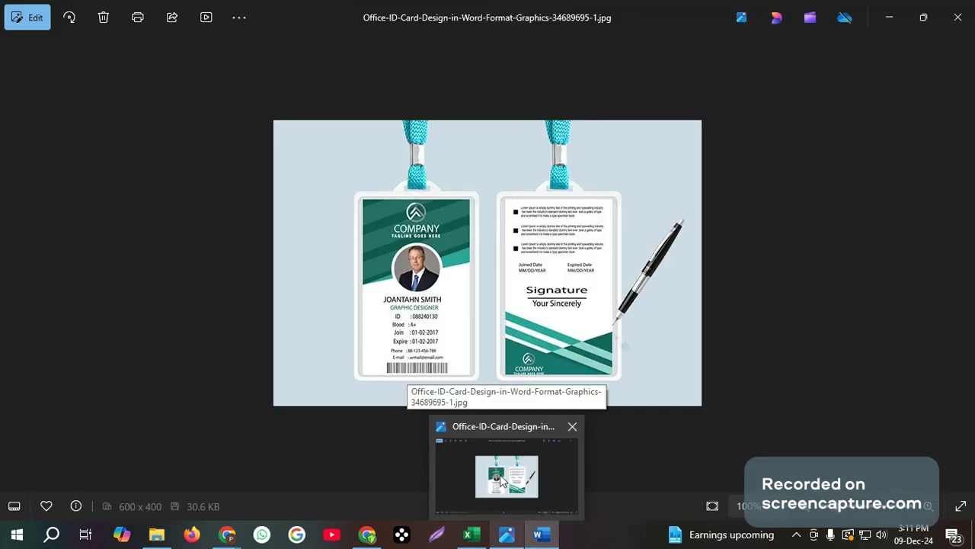
click(546, 536)
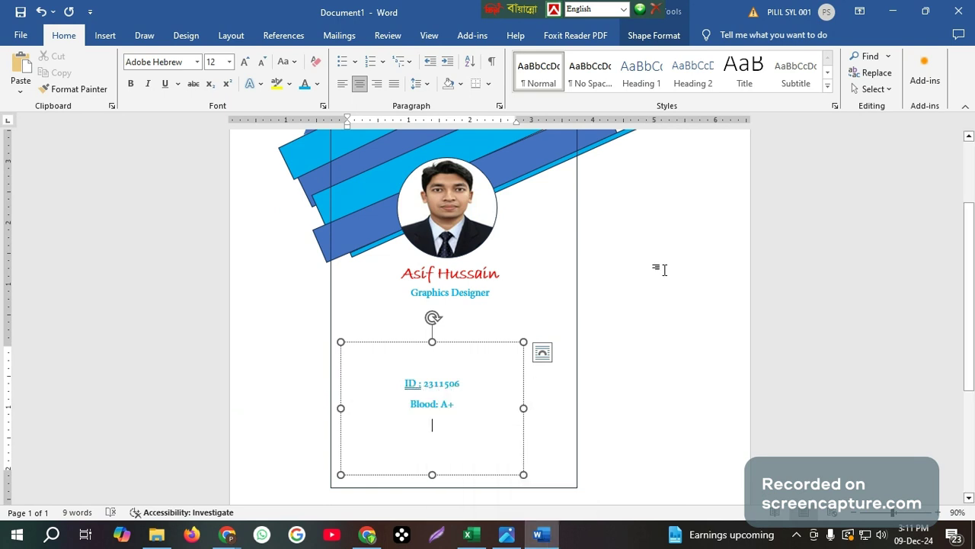
Add the line 'Join: 09/12/2024' beneath Blood, clearing out the stray characters
text(Jo)
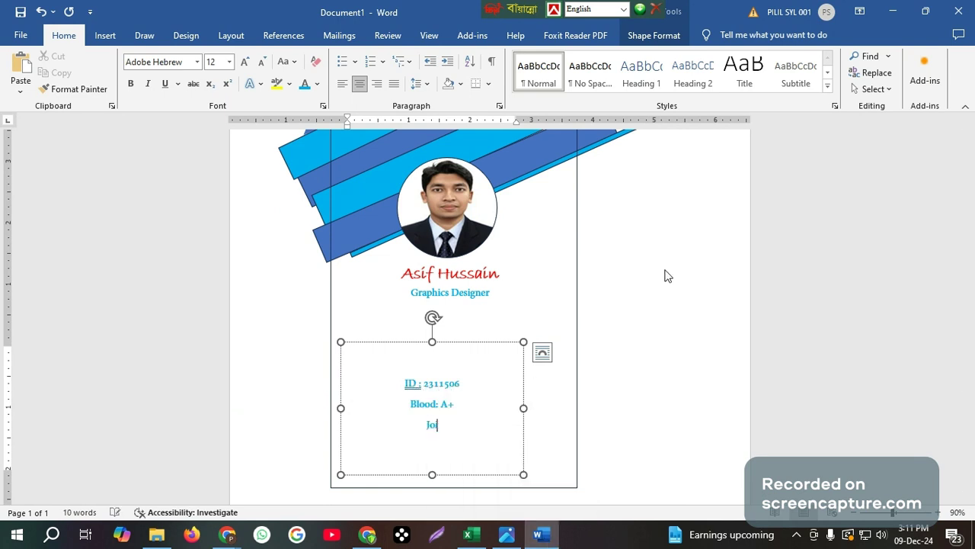
text(i)
text(n)
text(: n)
key(BackSpace)
text(vbjgjbnfg)
key(BackSpace)
key(BackSpace)
key(BackSpace)
key(BackSpace)
key(BackSpace)
key(BackSpace)
key(BackSpace)
key(BackSpace)
key(BackSpace)
text(09/12/2024)
Add an 'Expire:' line with the expiry date, correcting the misspelling 'Expier'
key(Return)
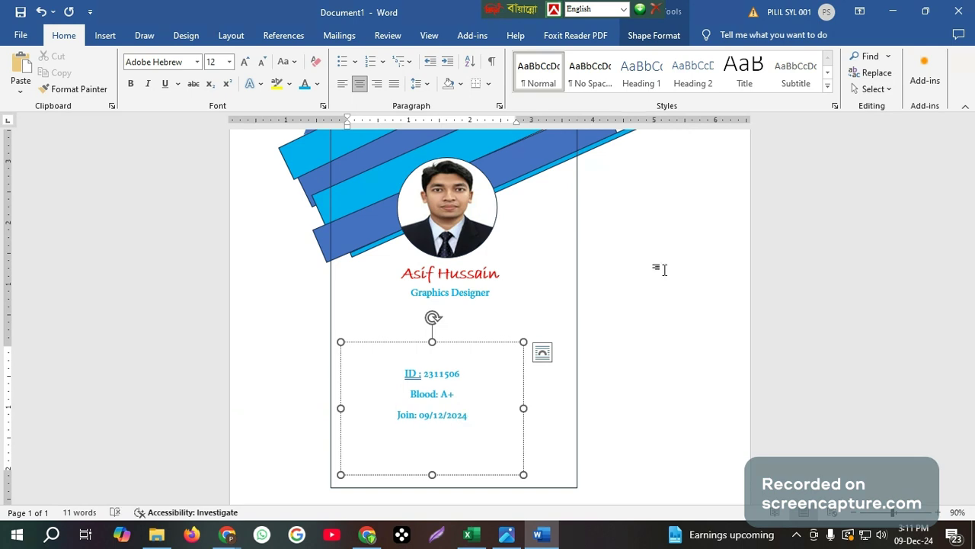
text(Ex)
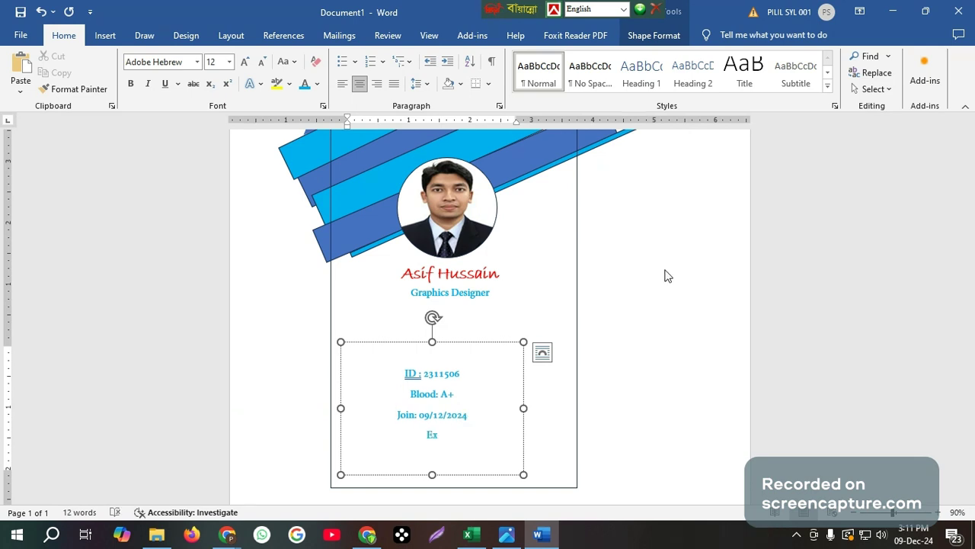
text(pier)
right_click(446, 430)
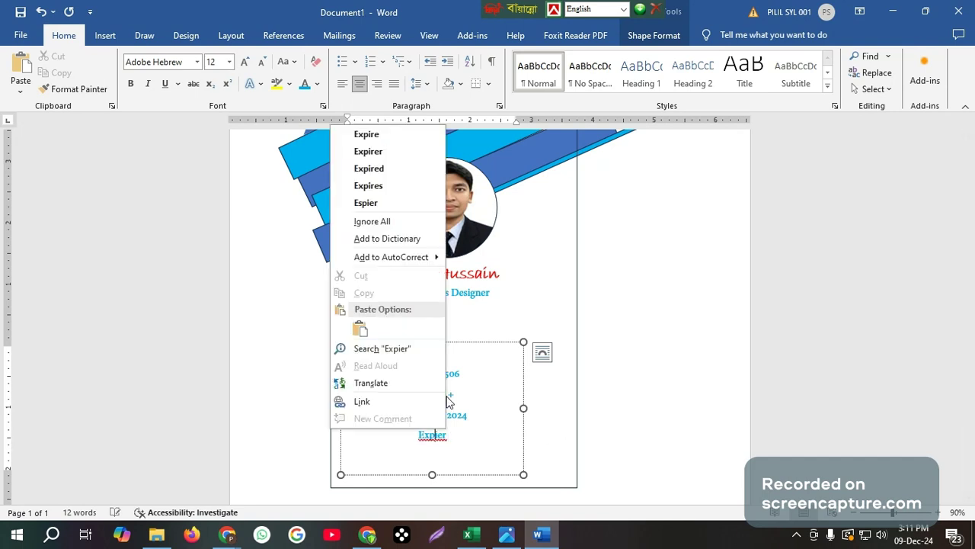
click(387, 135)
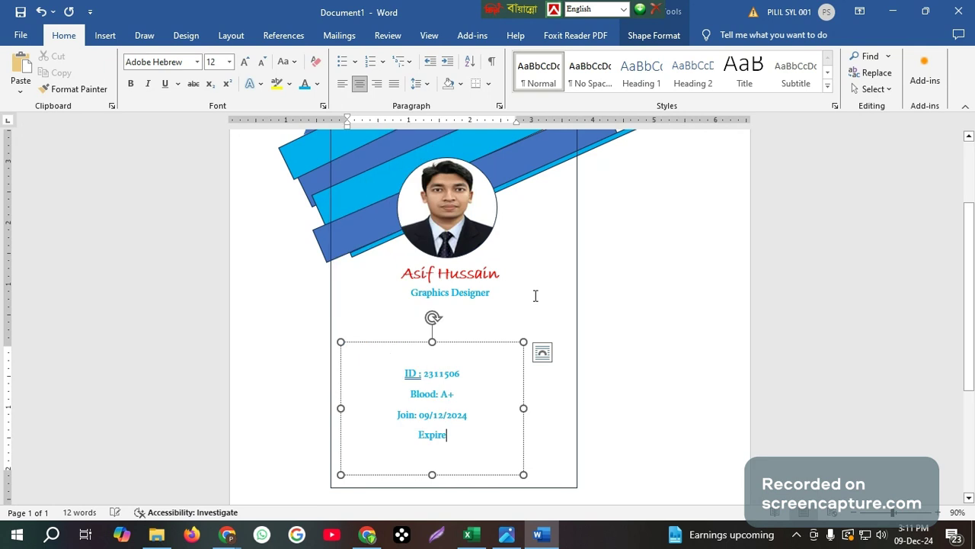
text(:)
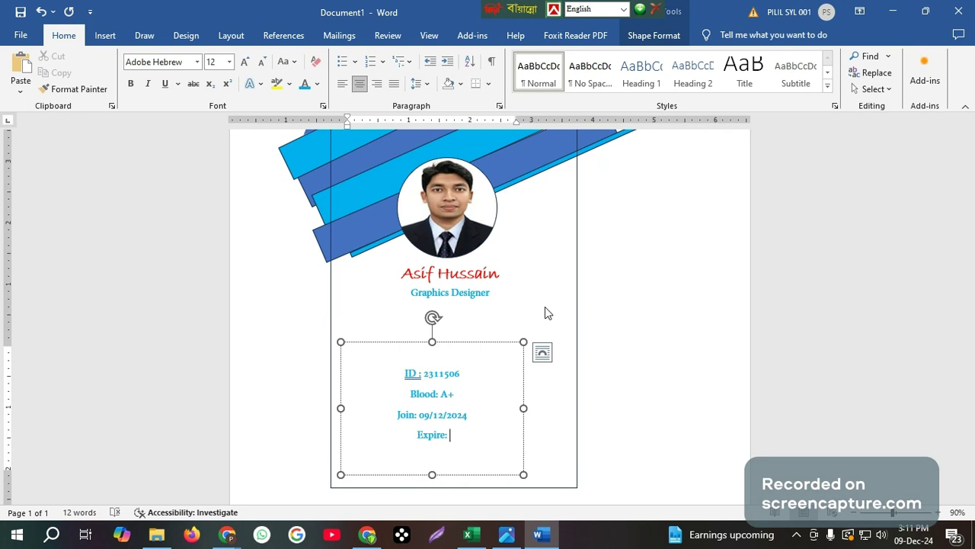
text(09/12/2024)
scroll(545, 307, up, 3)
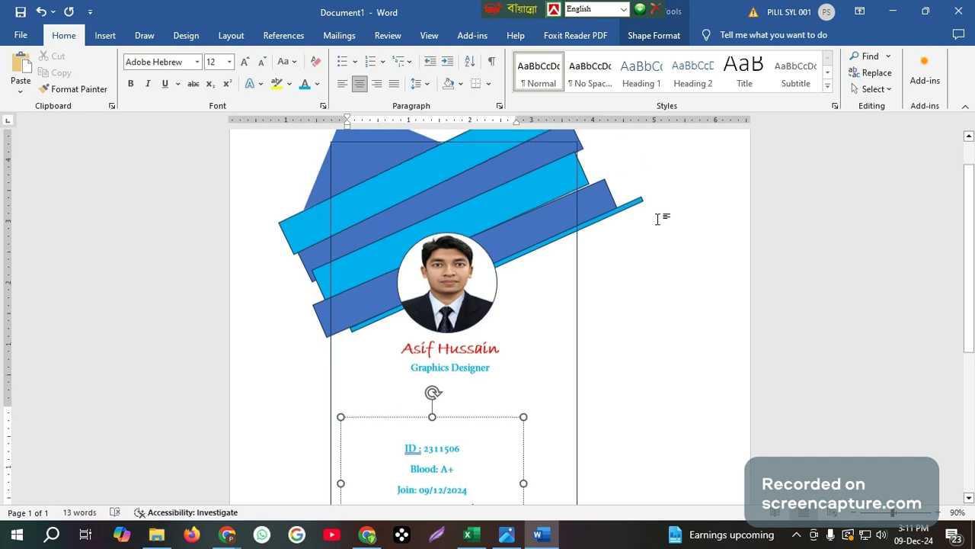
Add a 'Phone:' line with the contact number below the Expire date
scroll(657, 219, down, 2)
scroll(467, 415, down, 1)
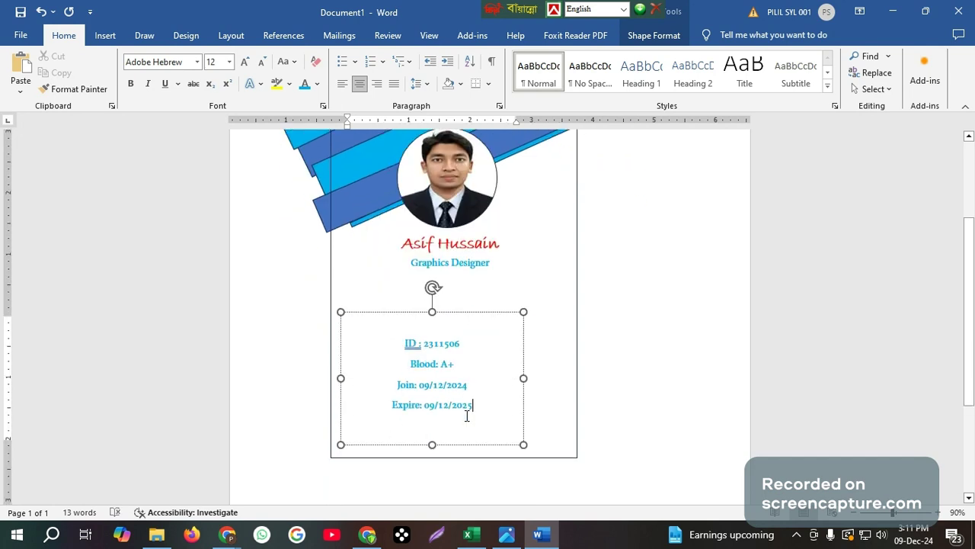
mouse_move(542, 538)
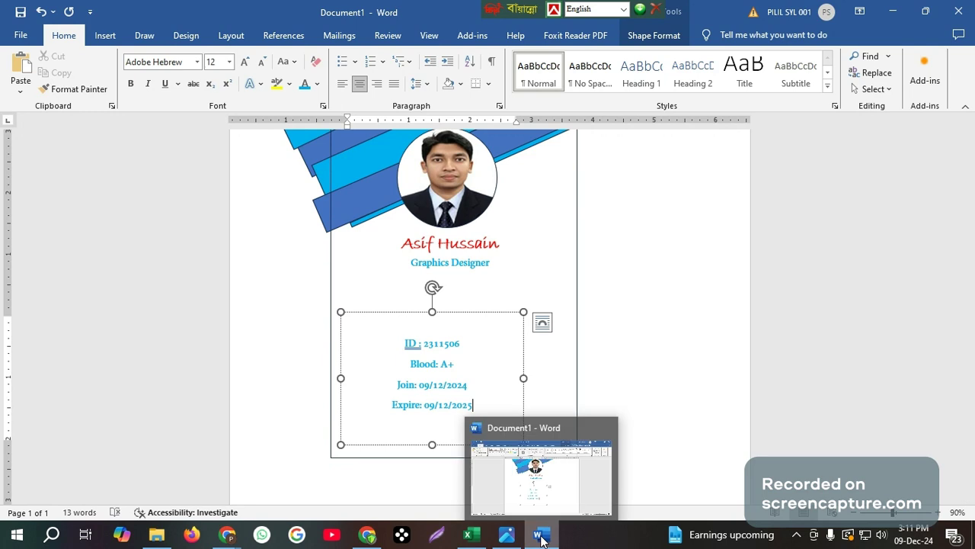
mouse_move(506, 539)
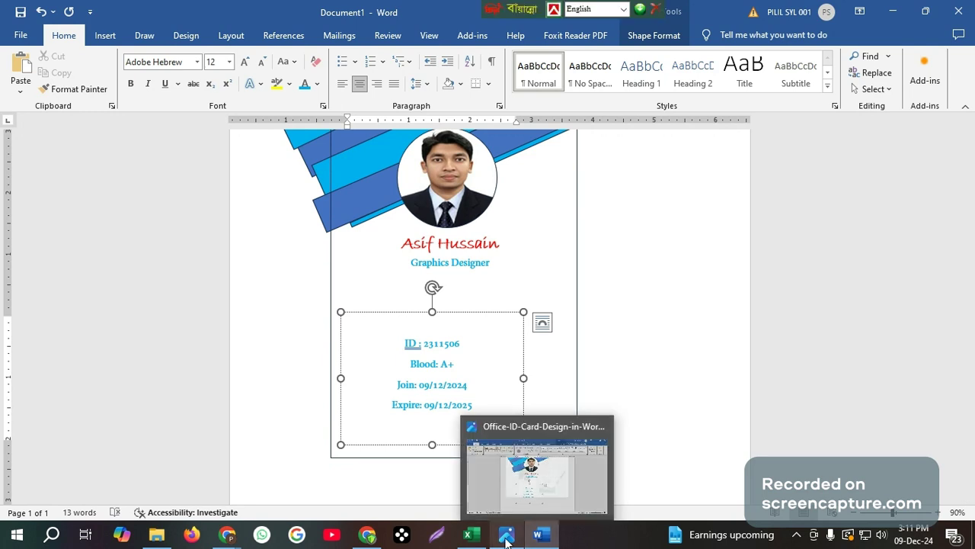
mouse_move(494, 485)
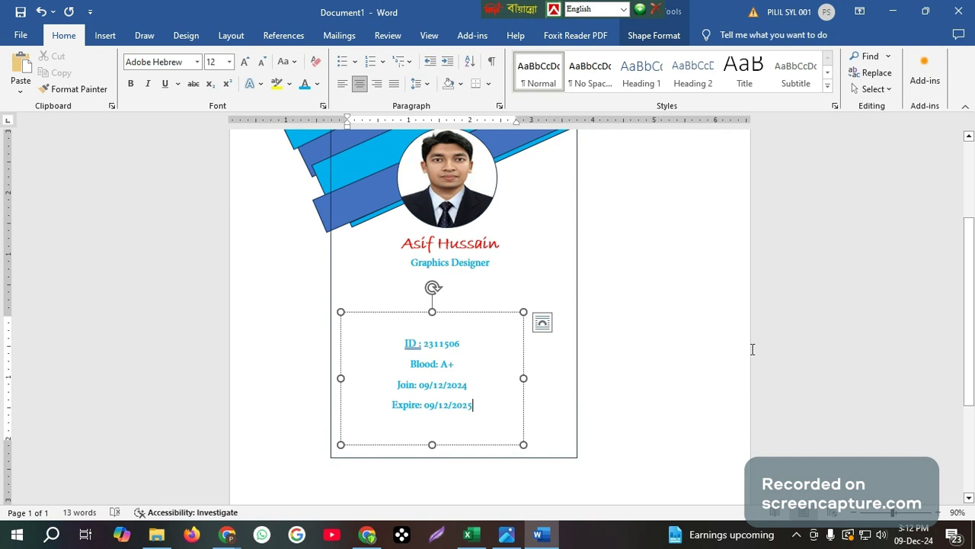
key(Return)
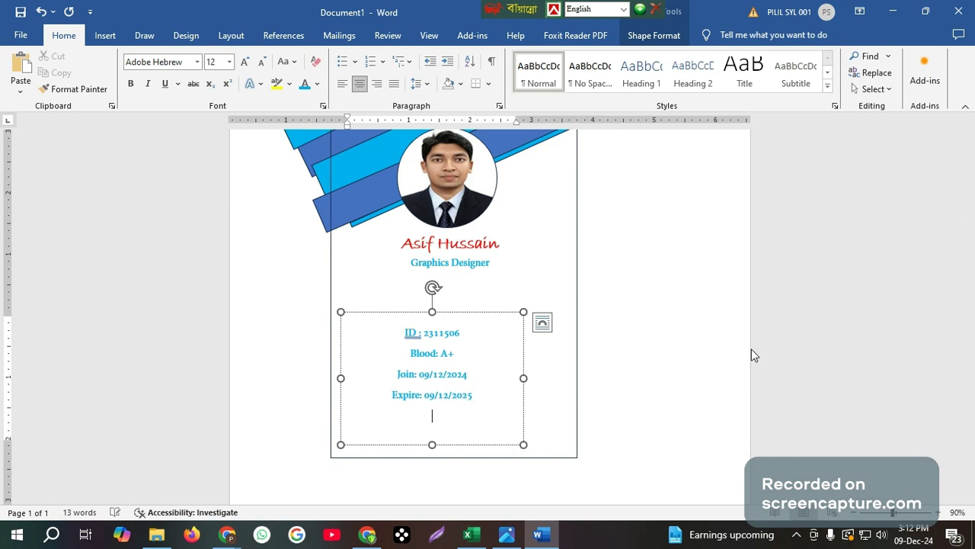
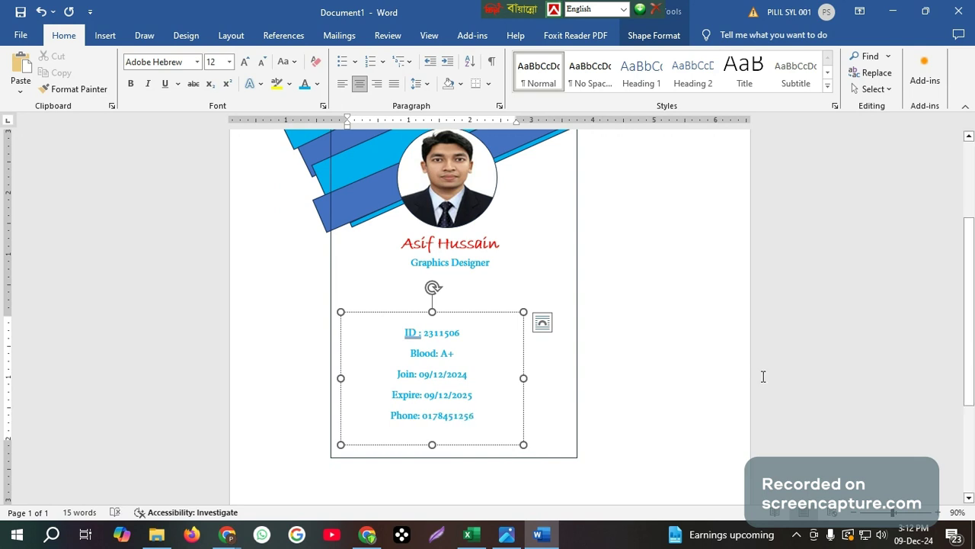
Add an 'Email:' line with the contact address, then select all the box text
key(Return)
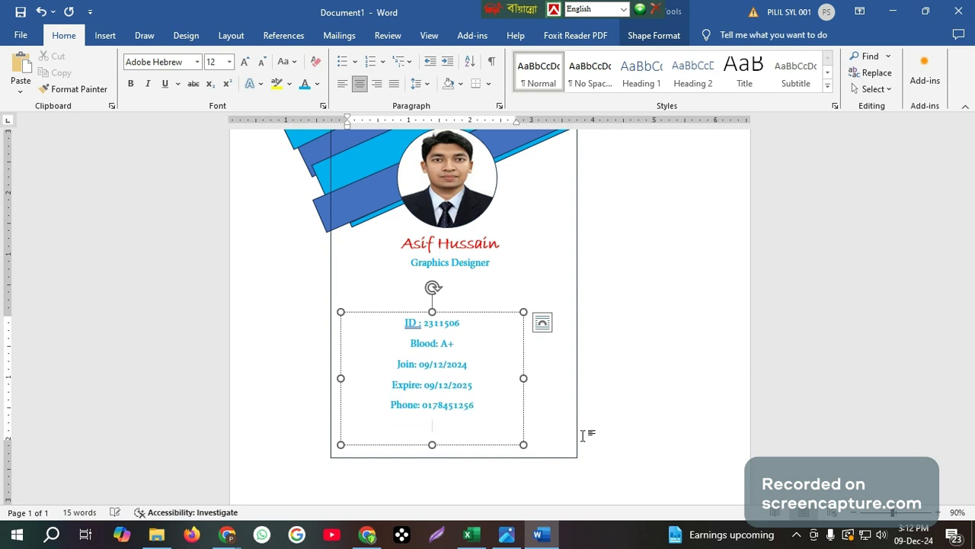
text(E)
text(mail: rfujgvtfugl)
text(t)
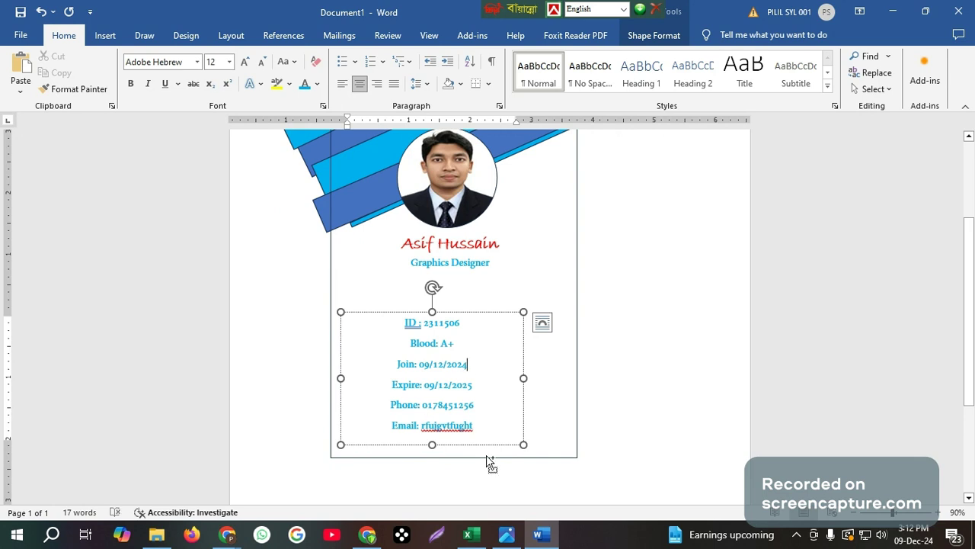
key(ctrl+a)
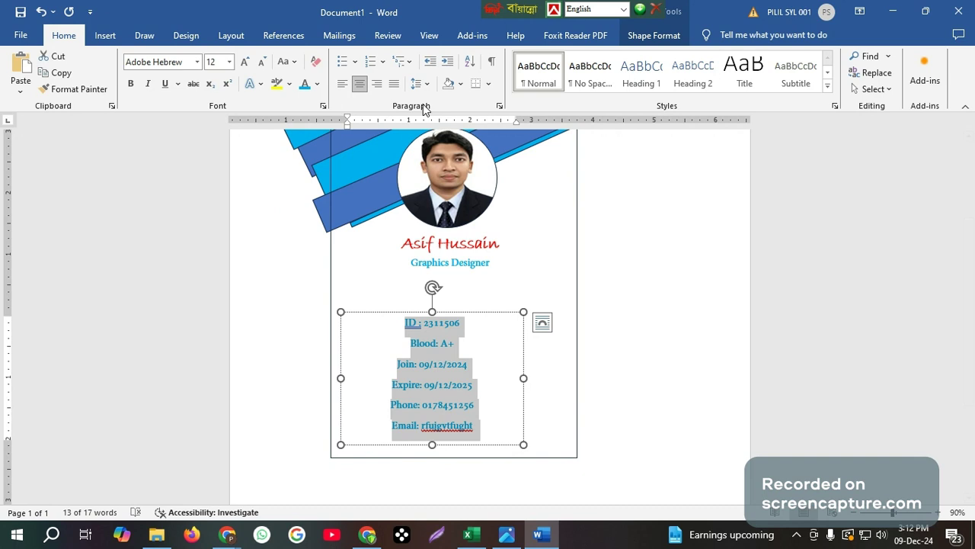
Give the details text 0 pt spacing after and Single line spacing
click(499, 106)
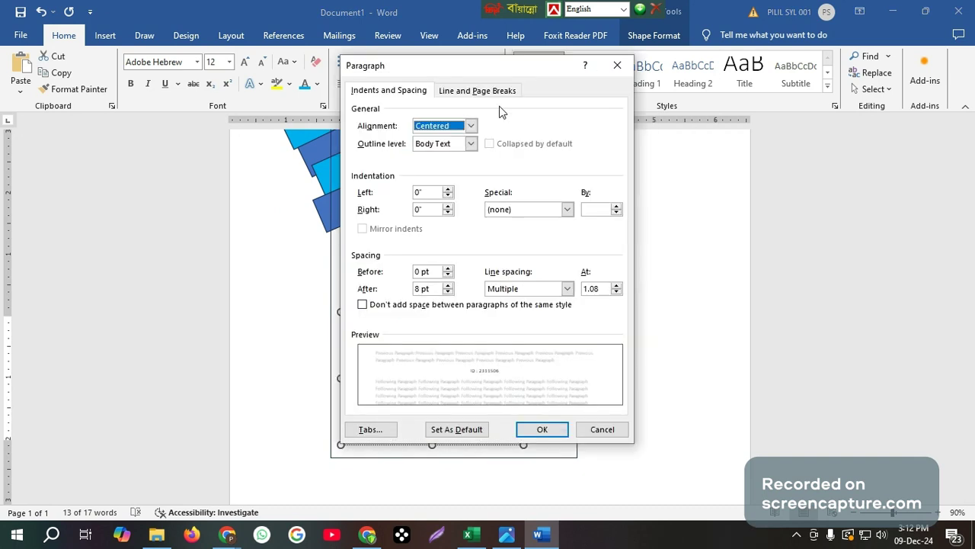
click(448, 292)
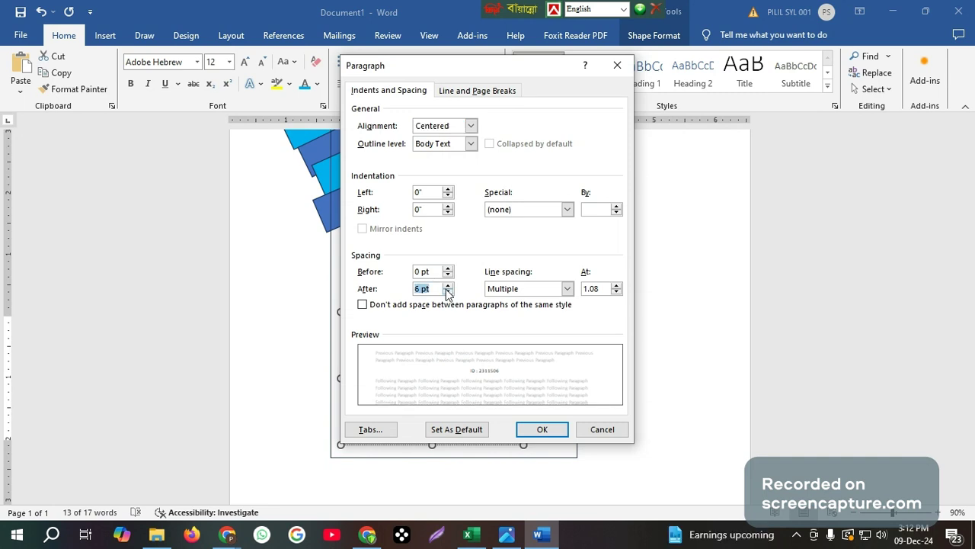
click(448, 291)
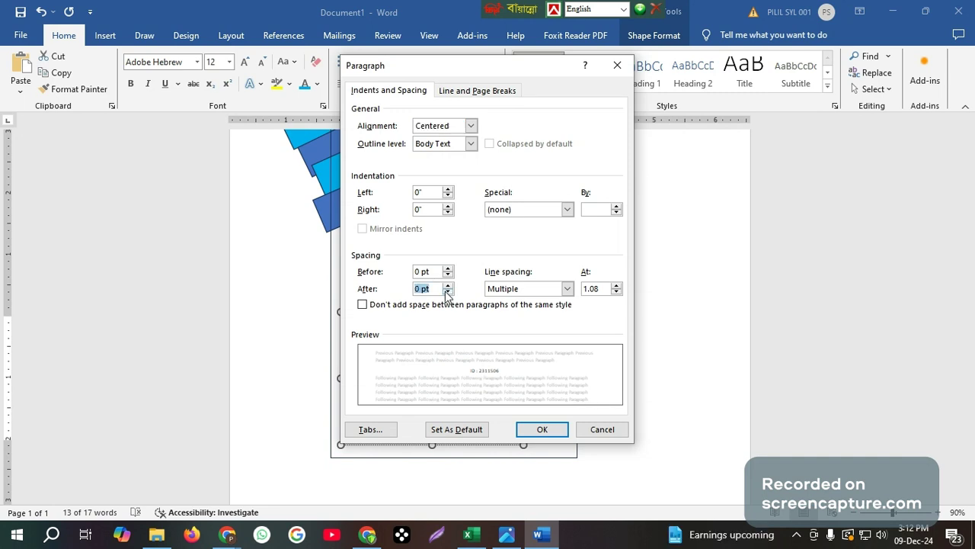
click(566, 290)
click(529, 302)
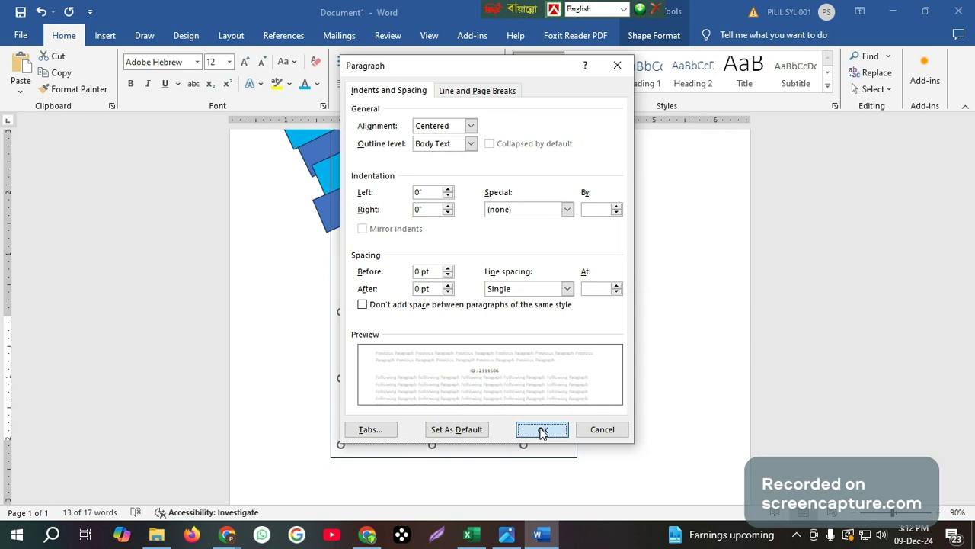
click(542, 430)
click(415, 390)
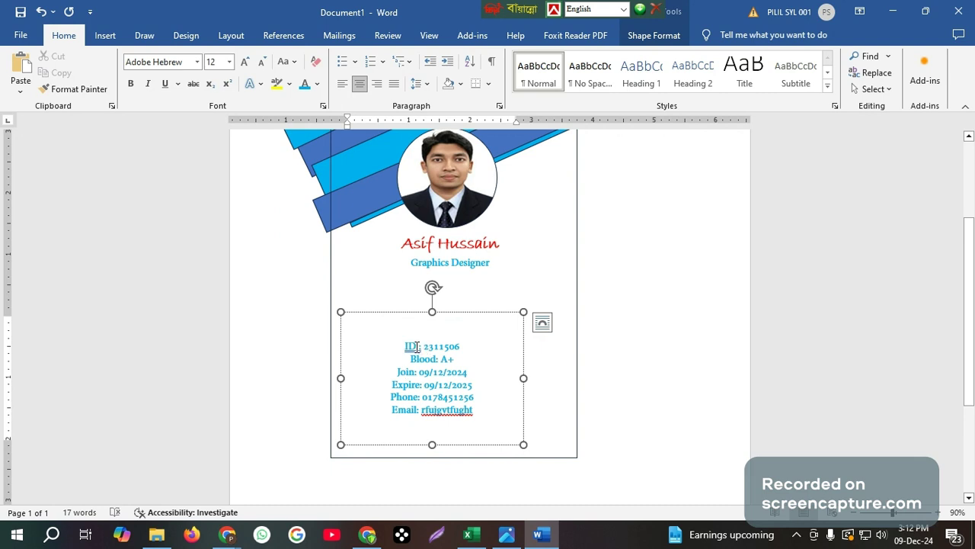
Left-align the ID through Email lines in the details box
drag(406, 342, 491, 426)
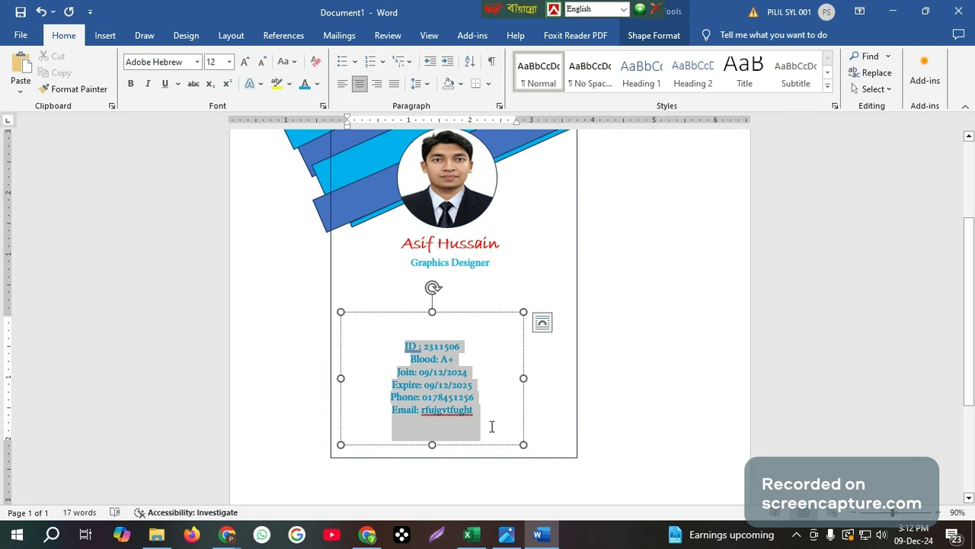
click(342, 84)
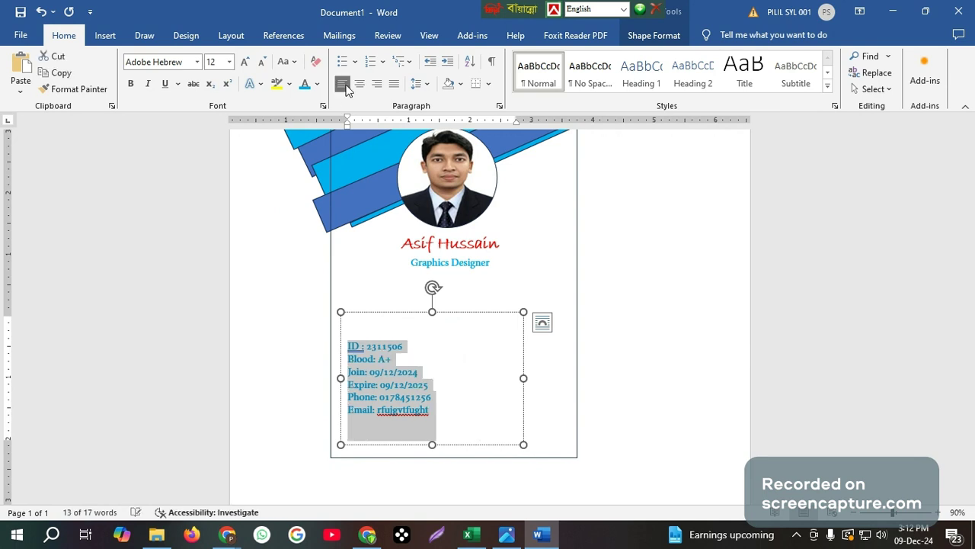
click(446, 362)
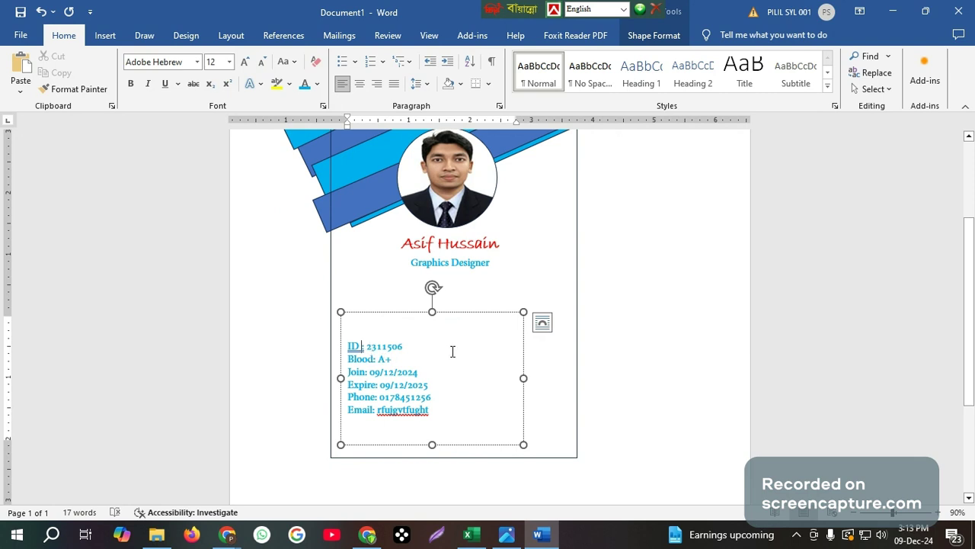
scroll(376, 356, up, 2)
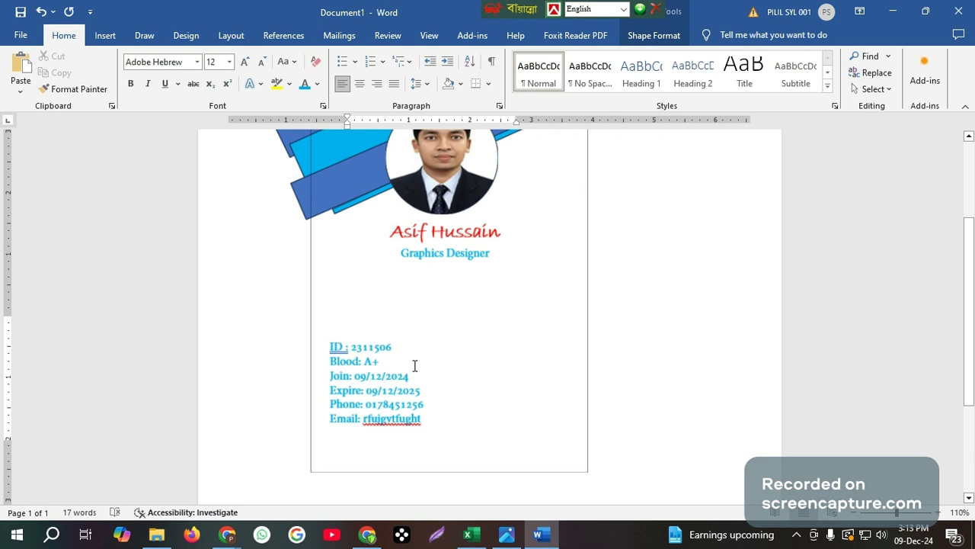
scroll(415, 366, up, 5)
Tab the ID and Blood colons into a column, retyping the ID colon
click(263, 356)
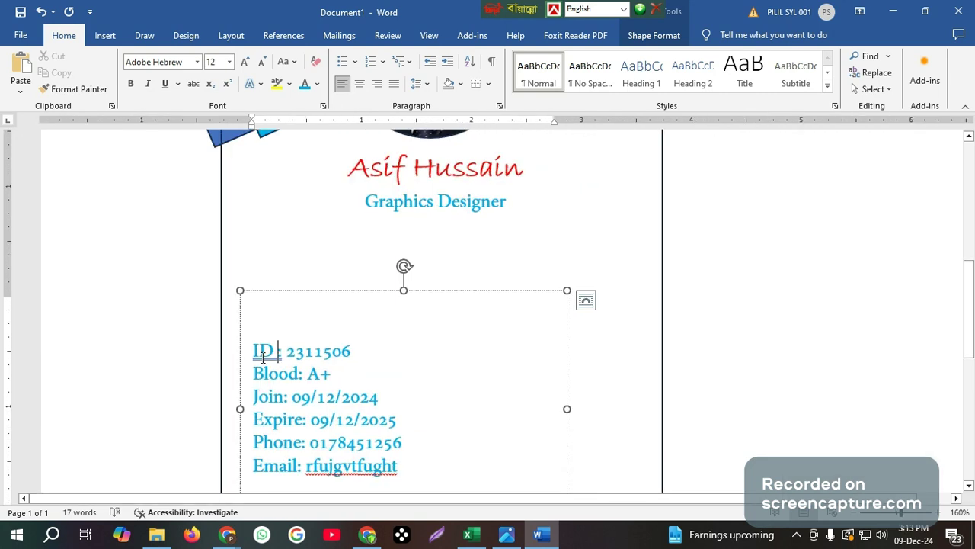
key(Delete)
text(:)
key(Tab)
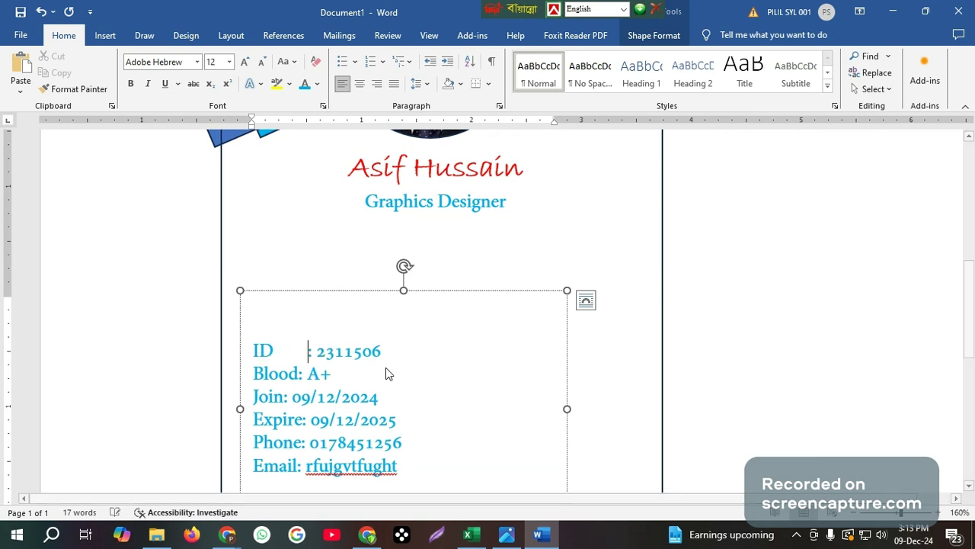
click(298, 373)
key(Tab)
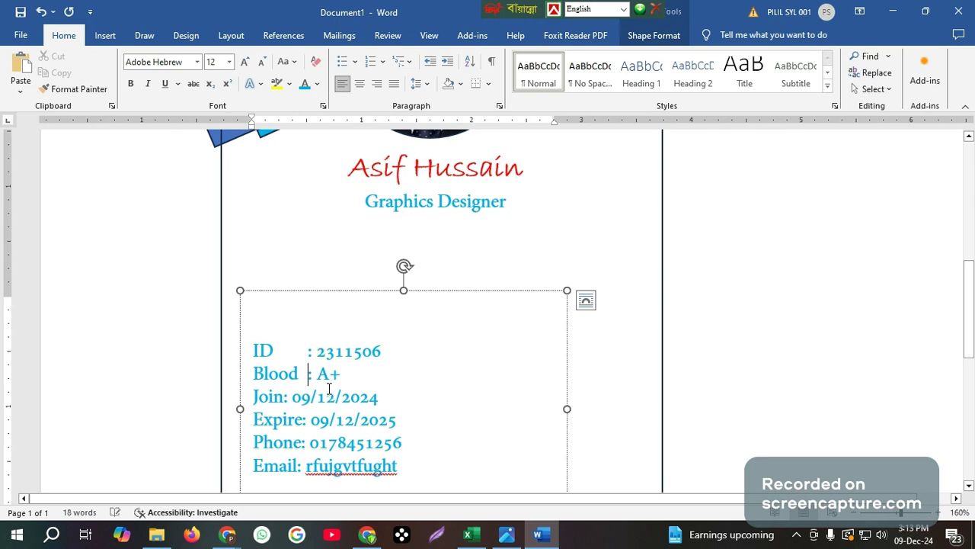
Tab the Join, Expire, Phone and Email colons into line with those above
click(285, 397)
key(Tab)
click(302, 420)
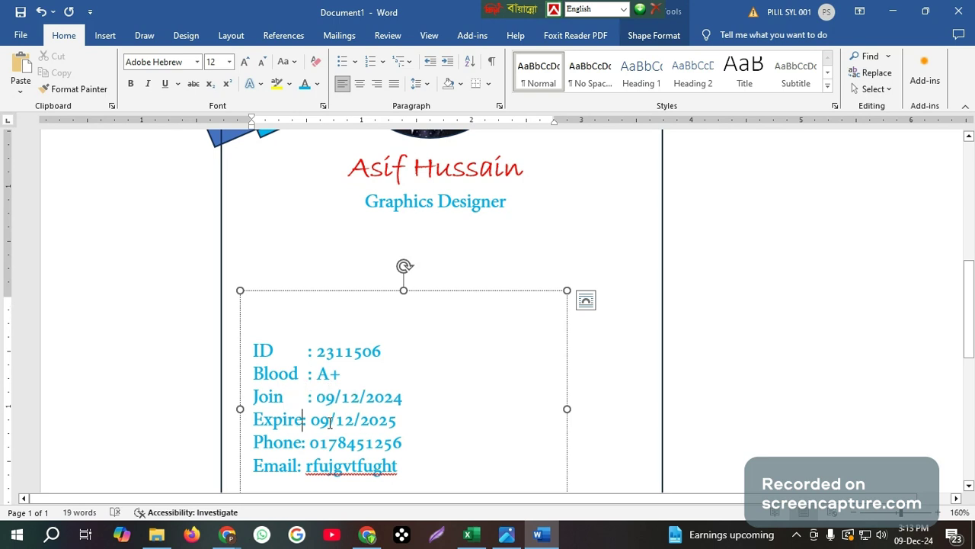
key(Tab)
click(301, 443)
key(Tab)
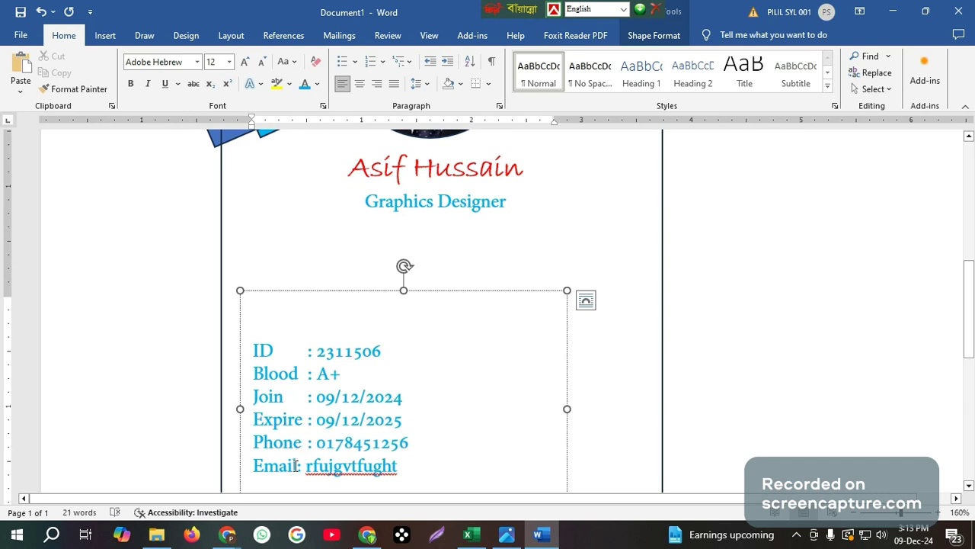
click(299, 465)
key(Tab)
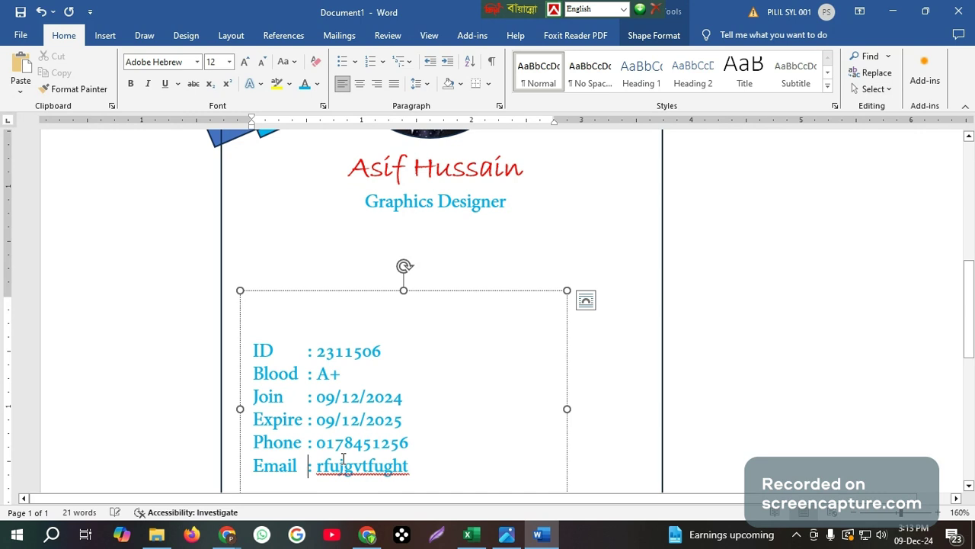
scroll(368, 404, down, 3)
scroll(368, 403, up, 3)
drag(436, 292, 428, 175)
click(484, 438)
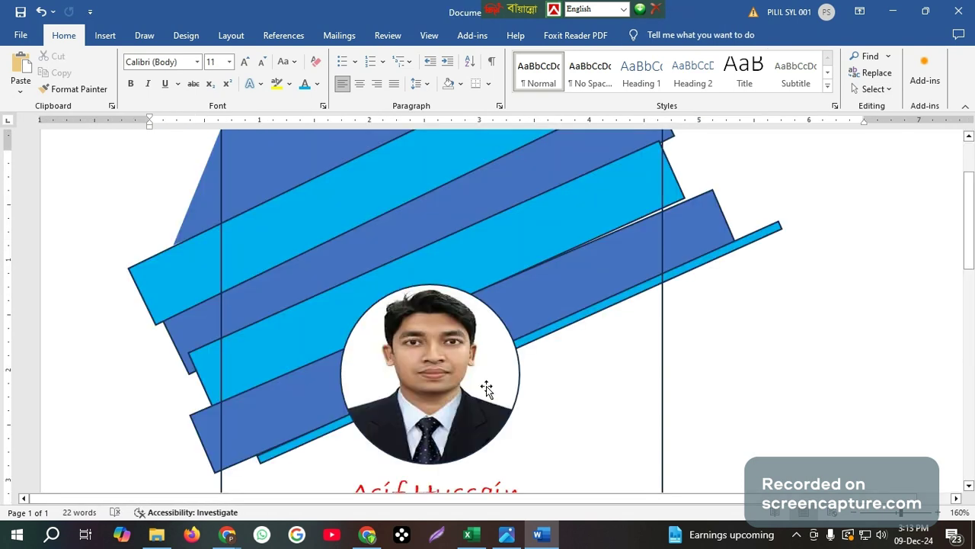
ctrl+scroll(472, 327, down, 5)
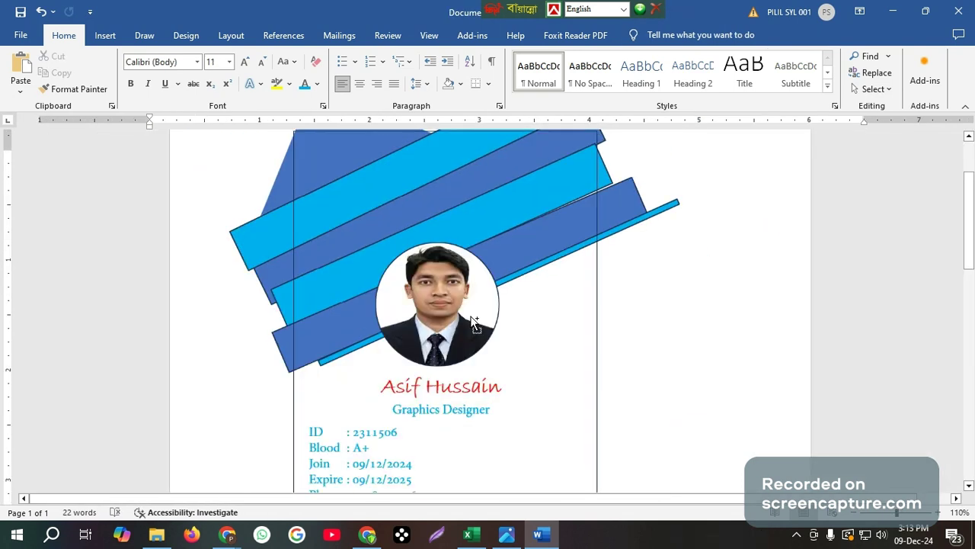
ctrl+scroll(474, 324, down, 3)
scroll(492, 377, down, 2)
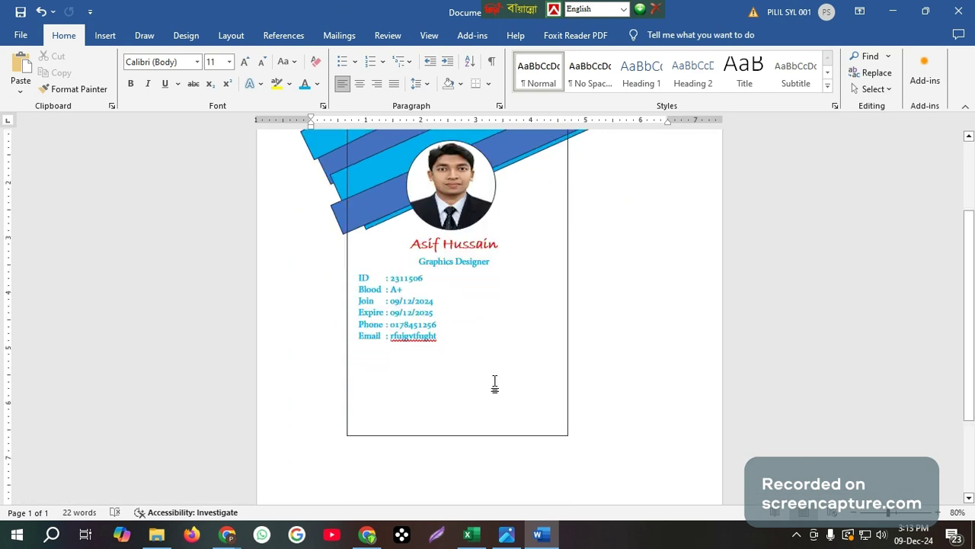
scroll(495, 385, up, 1)
scroll(496, 382, up, 1)
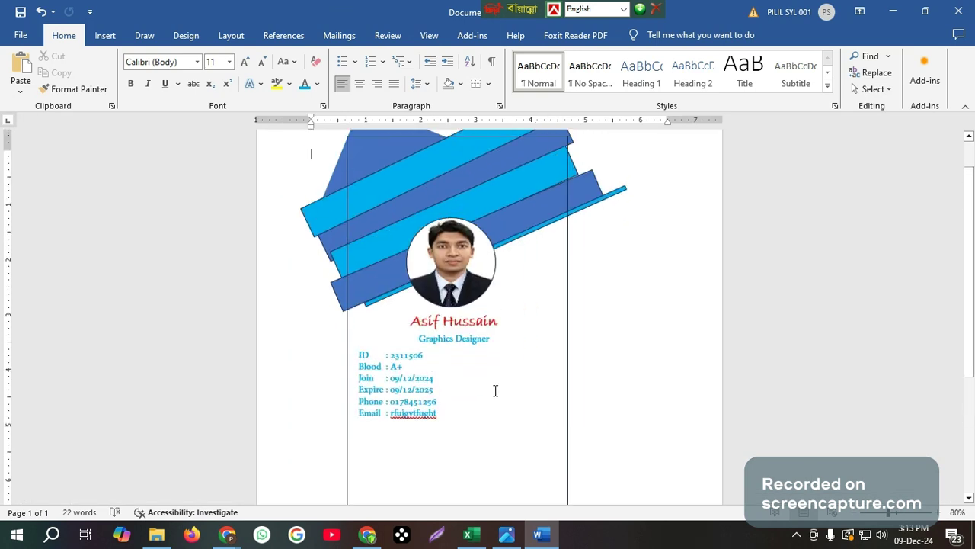
scroll(479, 374, up, 1)
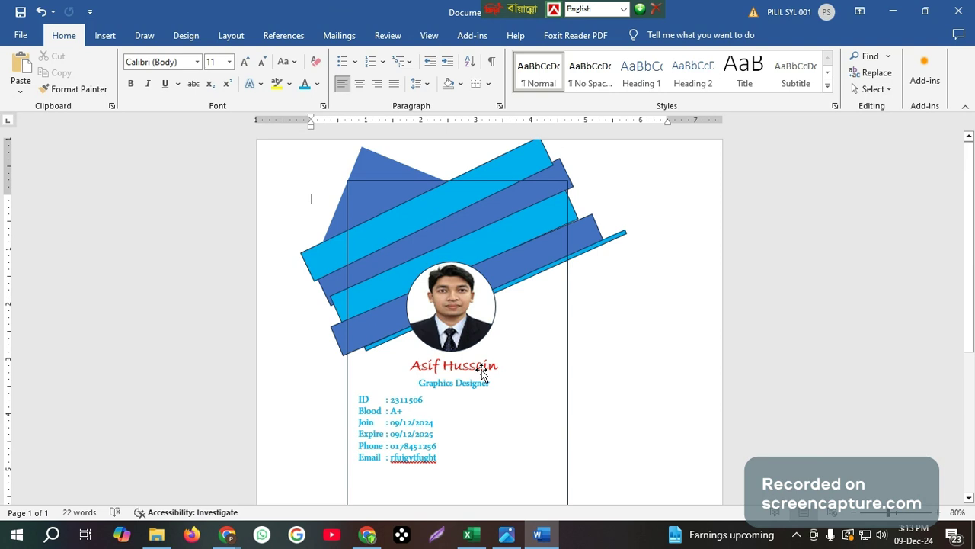
scroll(482, 375, down, 1)
scroll(462, 382, down, 1)
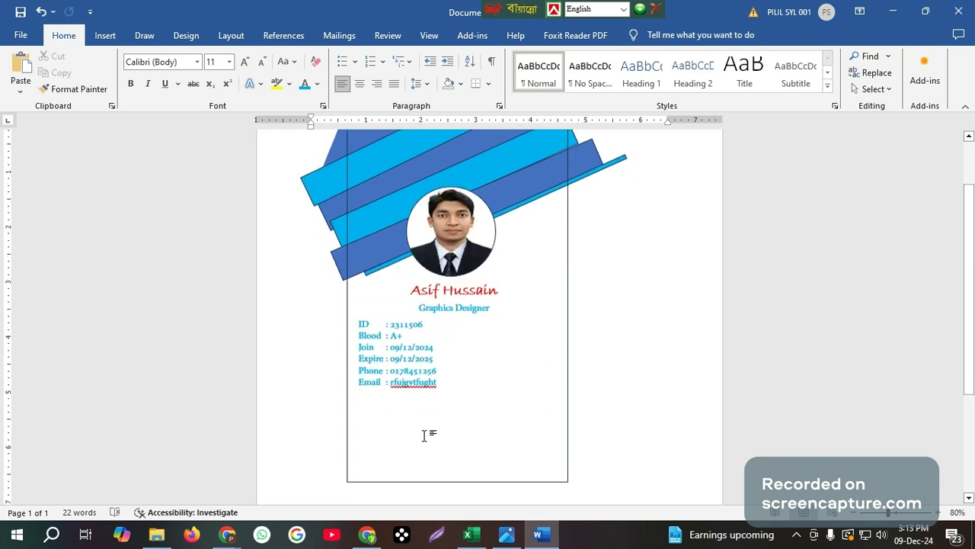
scroll(424, 435, down, 1)
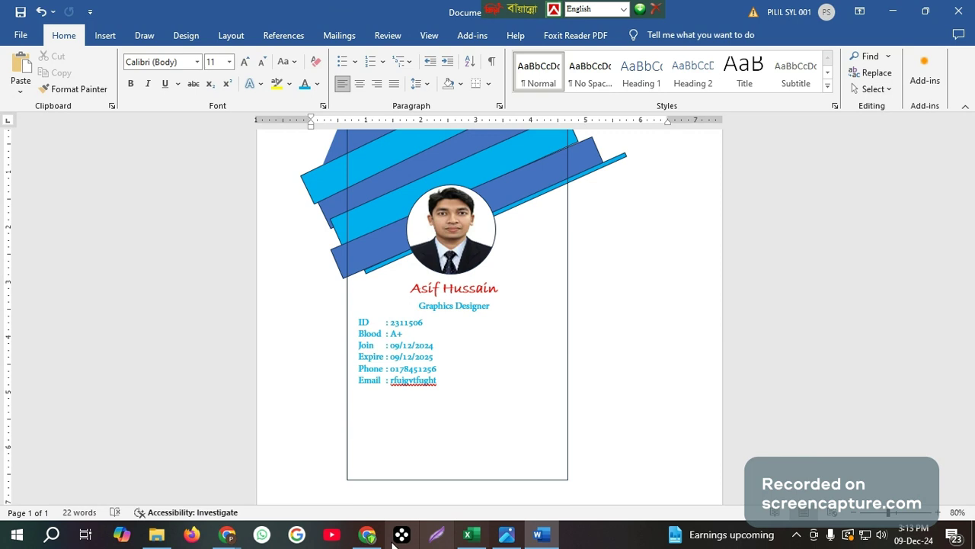
click(367, 534)
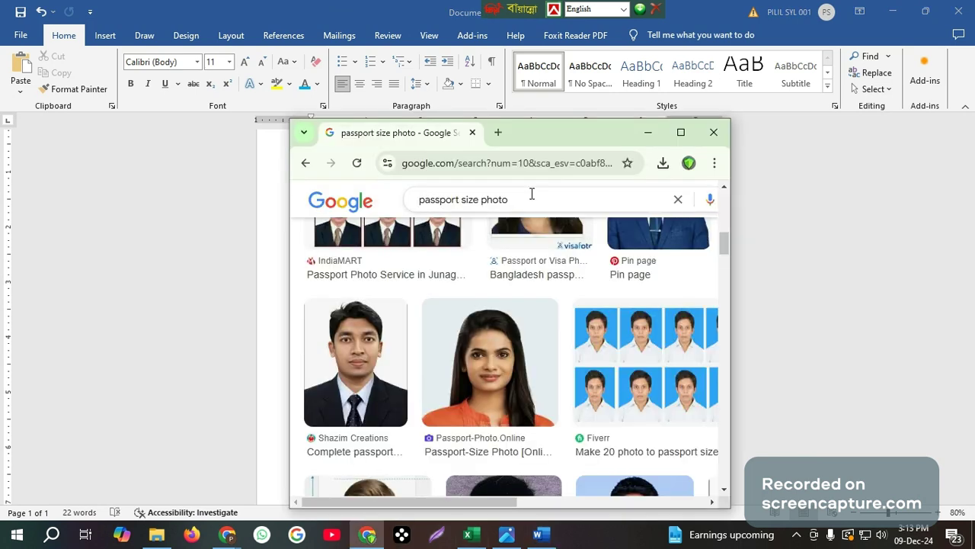
Save the first 'scan qr' image result to Downloads as download (6).png and return to Word
drag(532, 194, 353, 205)
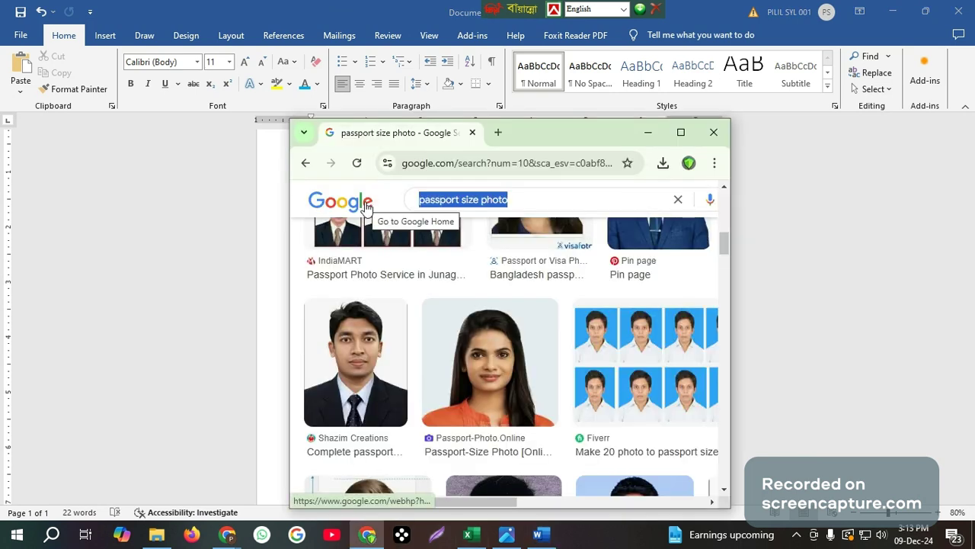
text(s)
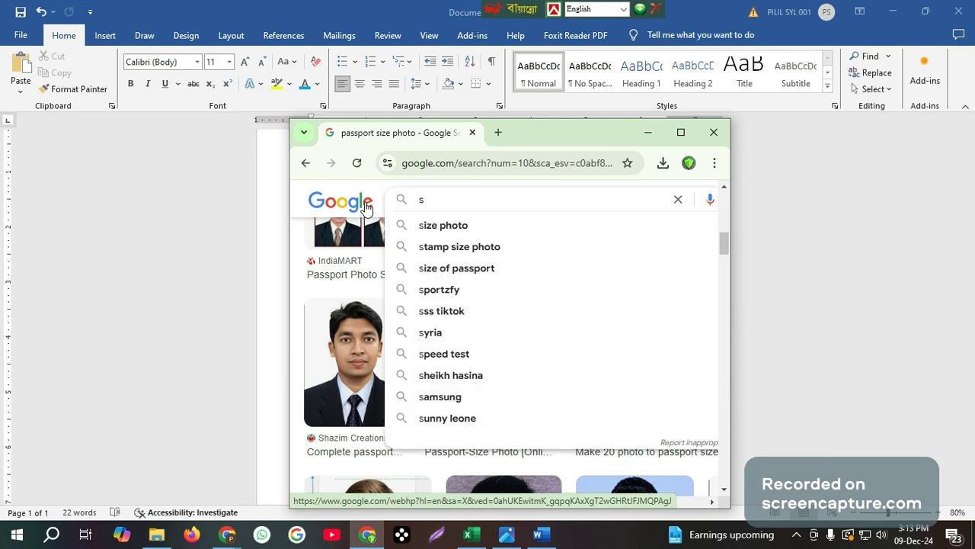
text(can)
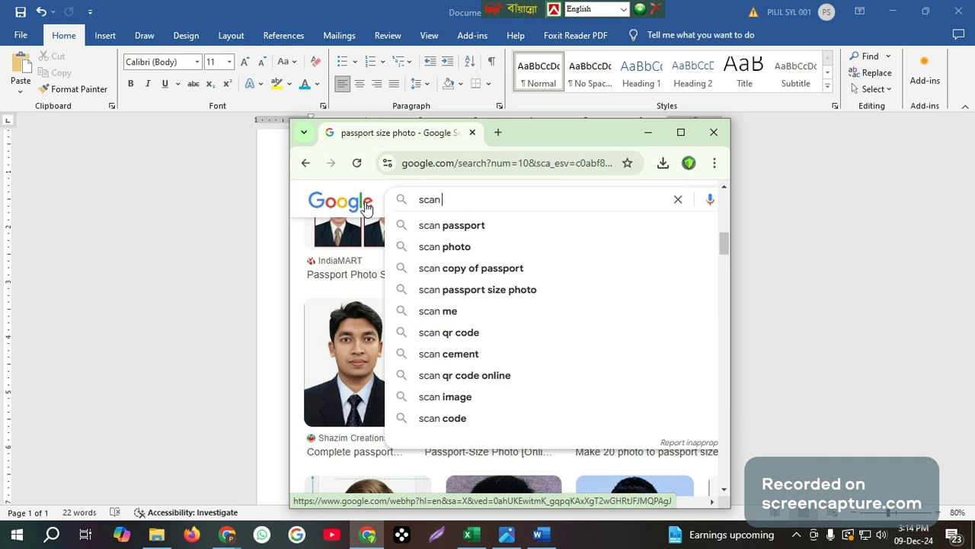
text( qr)
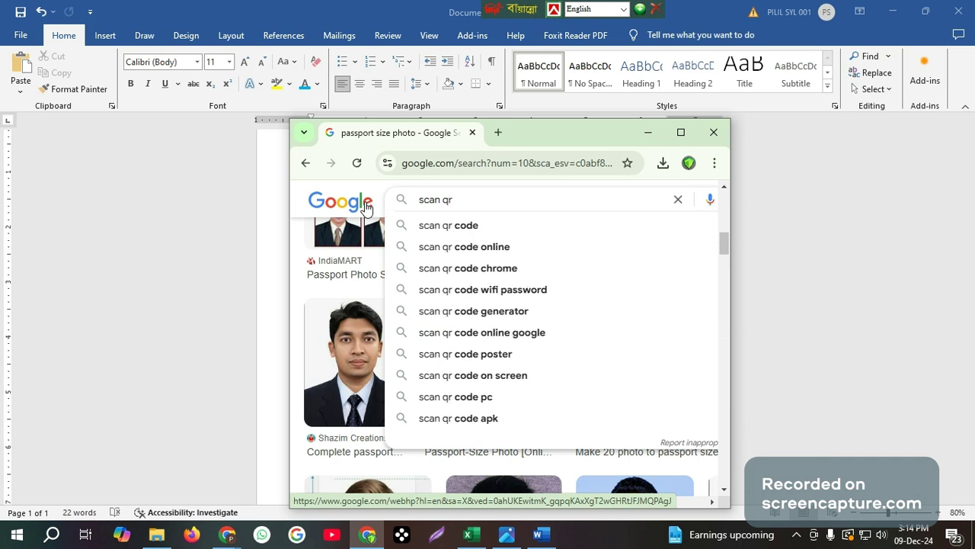
key(Return)
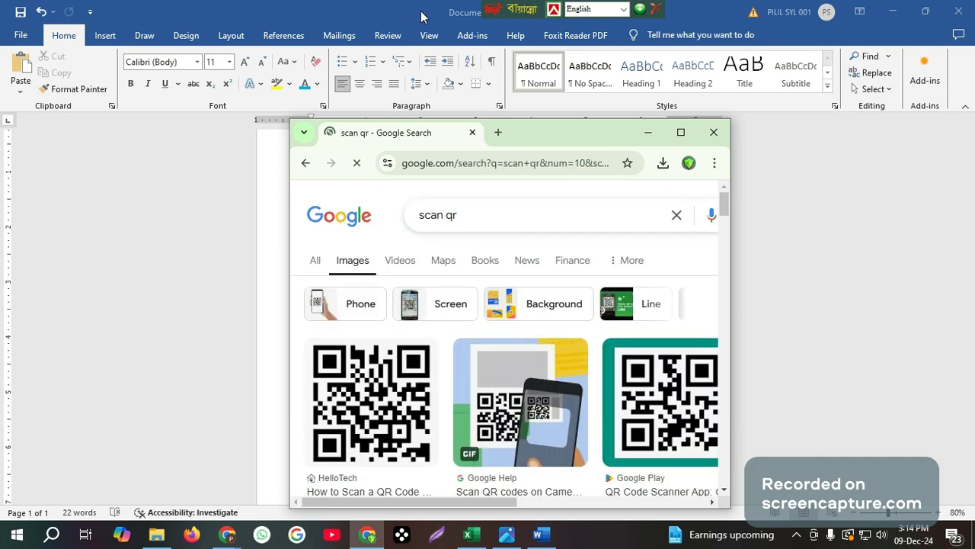
right_click(359, 401)
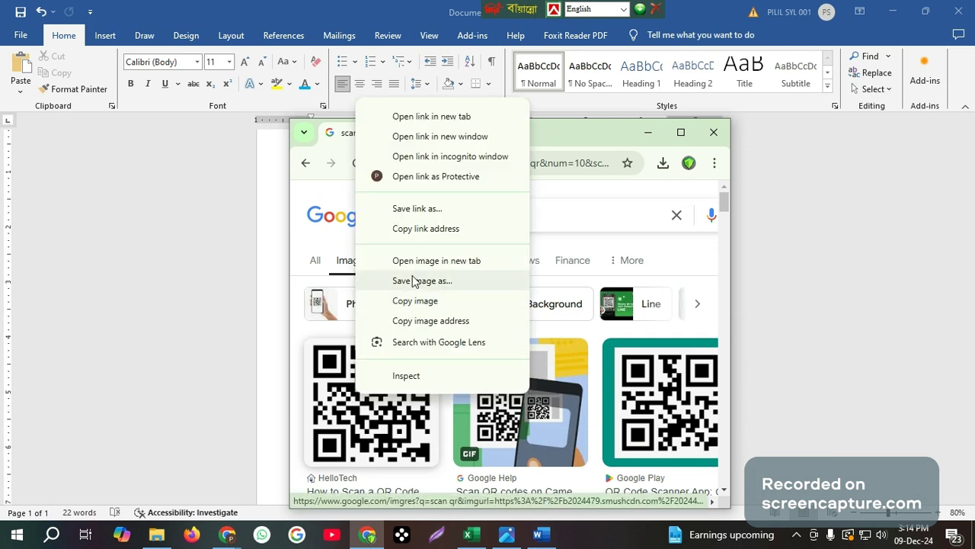
click(414, 281)
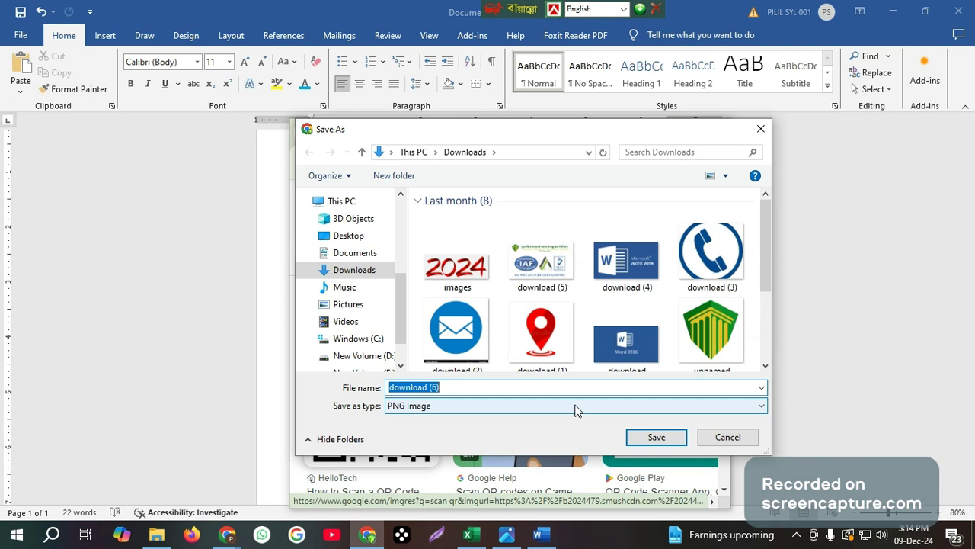
click(645, 445)
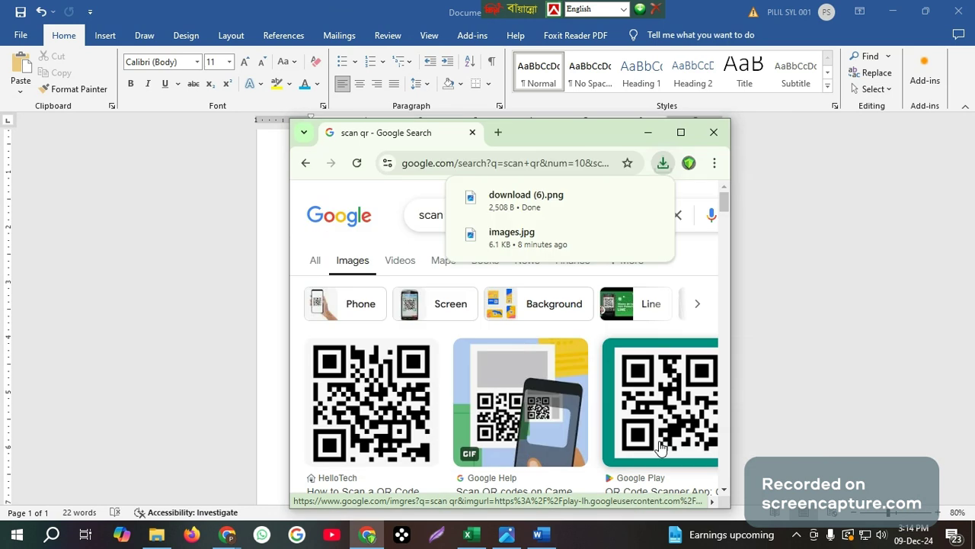
click(541, 535)
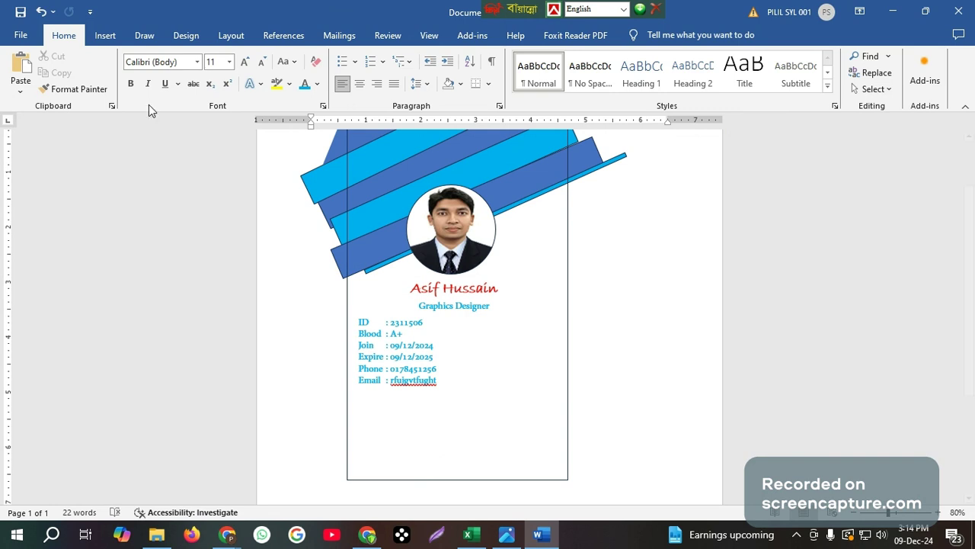
click(106, 36)
Draw a rectangle shape below the card's details
click(178, 76)
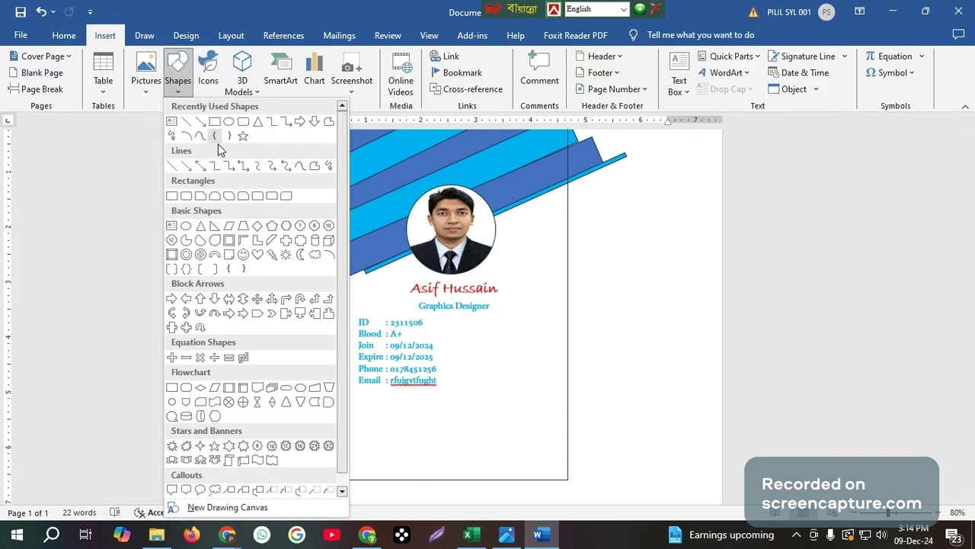
click(215, 136)
mouse_move(408, 407)
mouse_down()
mouse_move(432, 446)
mouse_move(482, 475)
mouse_move(458, 440)
mouse_up()
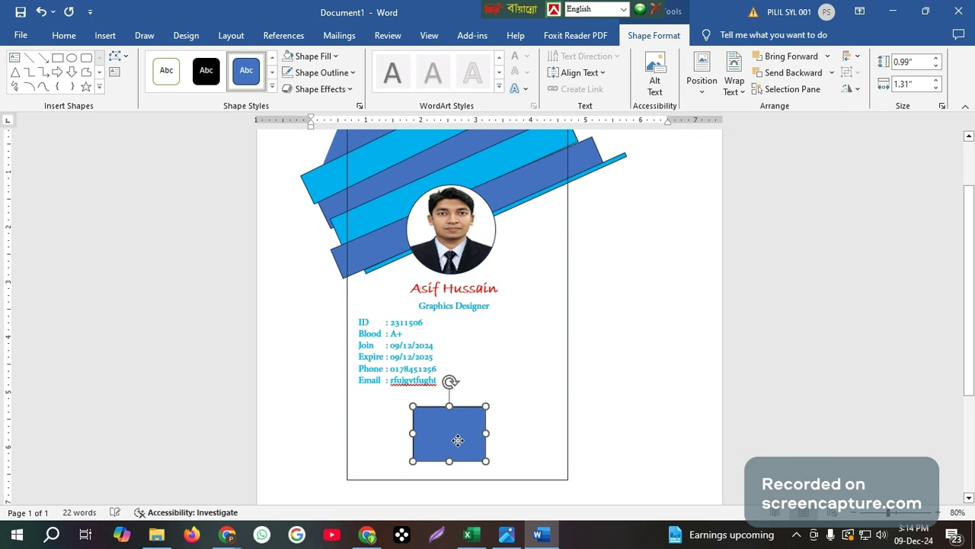
Fill the rectangle with the picture download (6) and nudge it into place
click(335, 56)
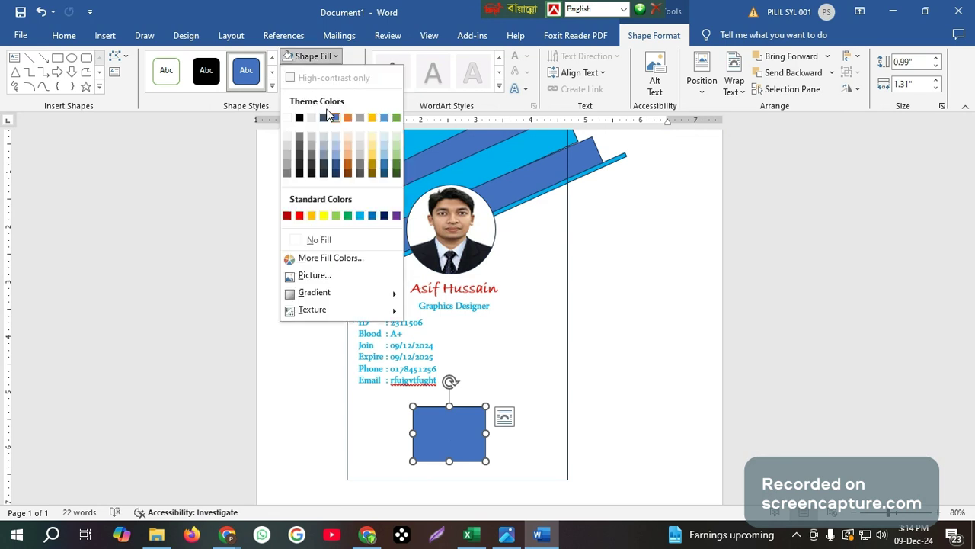
click(326, 277)
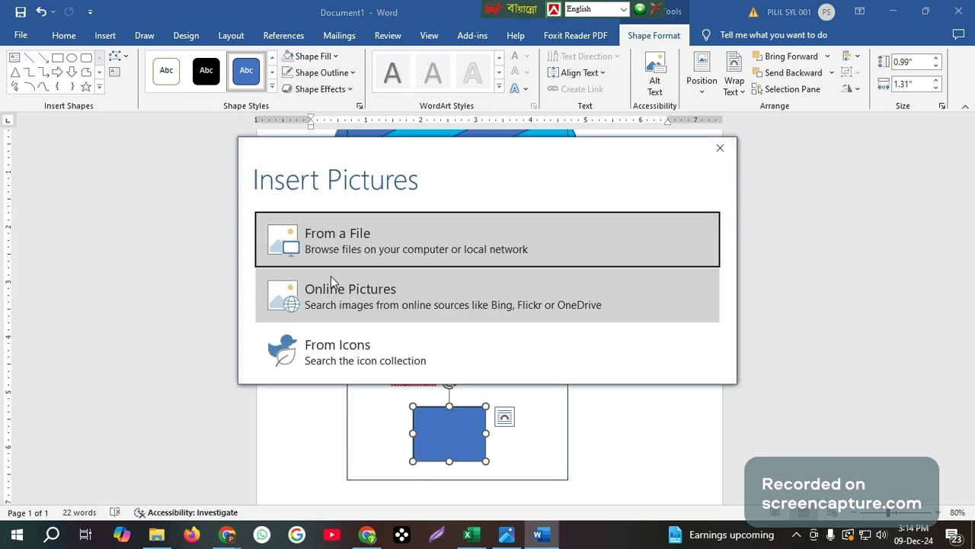
click(364, 252)
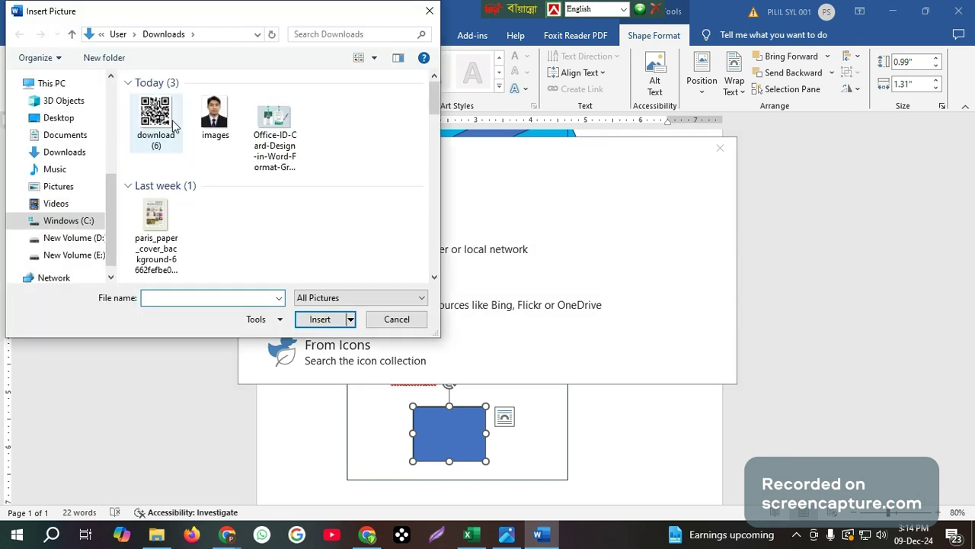
click(174, 127)
click(319, 320)
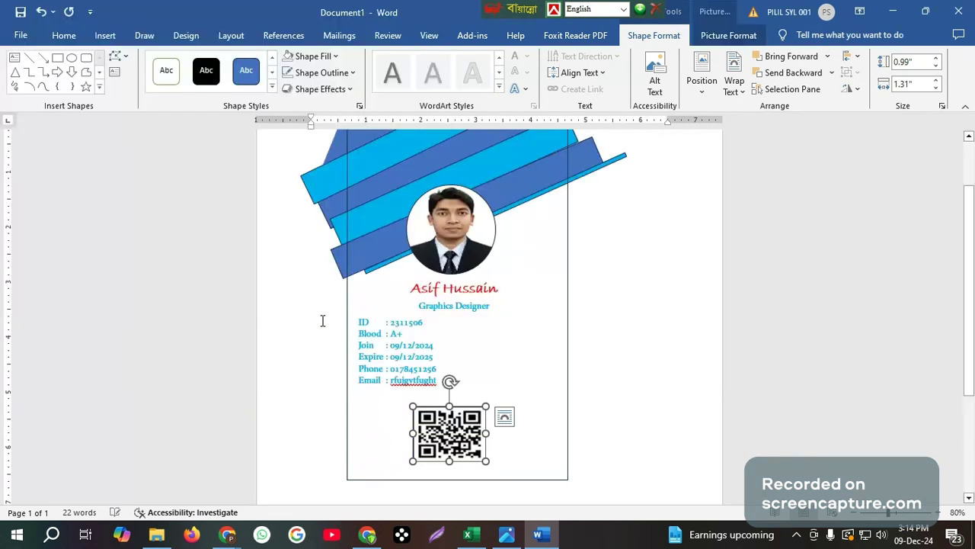
mouse_move(452, 443)
mouse_down()
mouse_move(454, 428)
mouse_move(449, 435)
mouse_up()
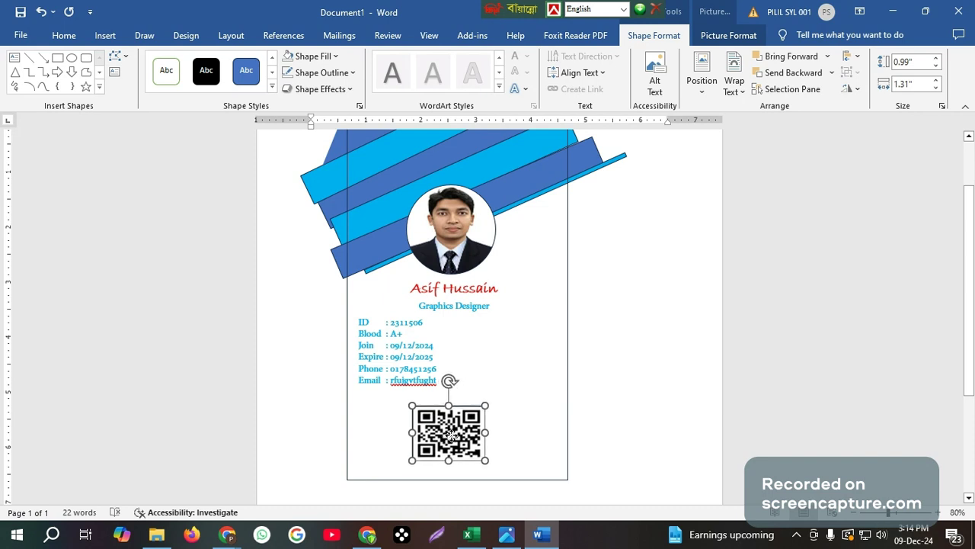
click(486, 375)
click(551, 400)
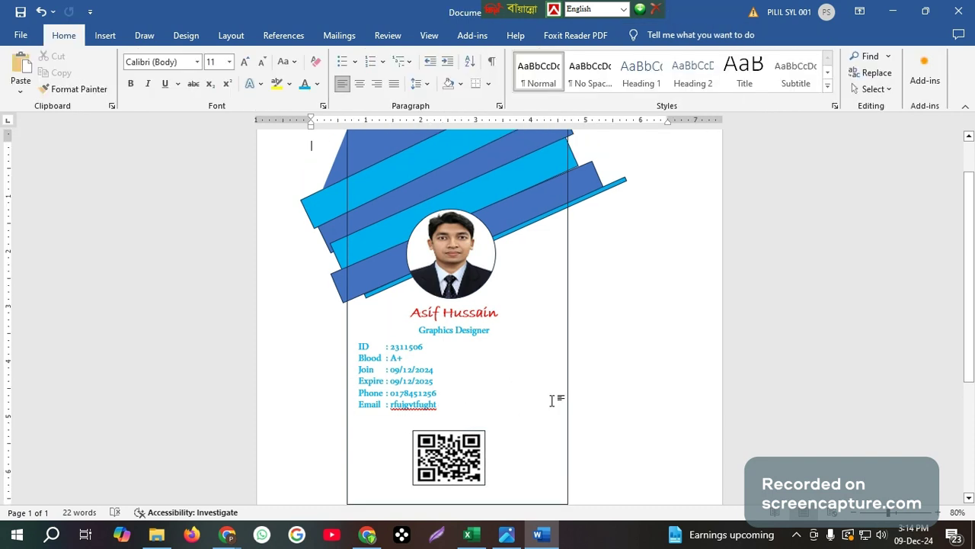
scroll(555, 393, up, 1)
scroll(557, 386, down, 2)
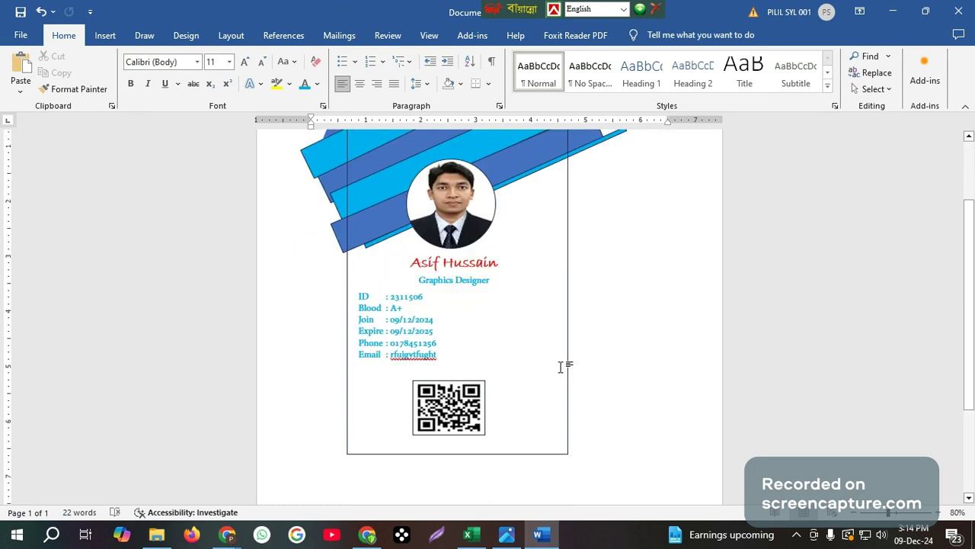
scroll(561, 366, down, 1)
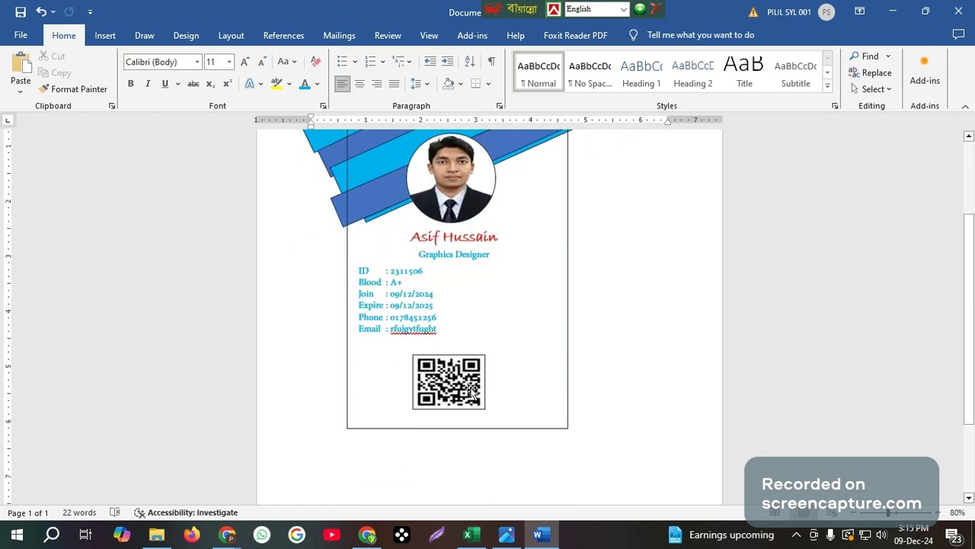
scroll(473, 390, up, 3)
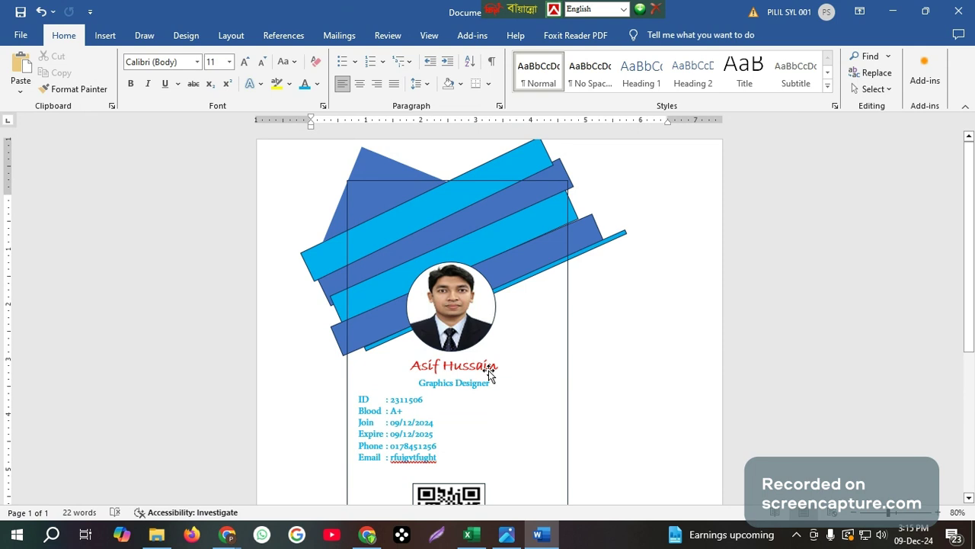
scroll(488, 373, down, 2)
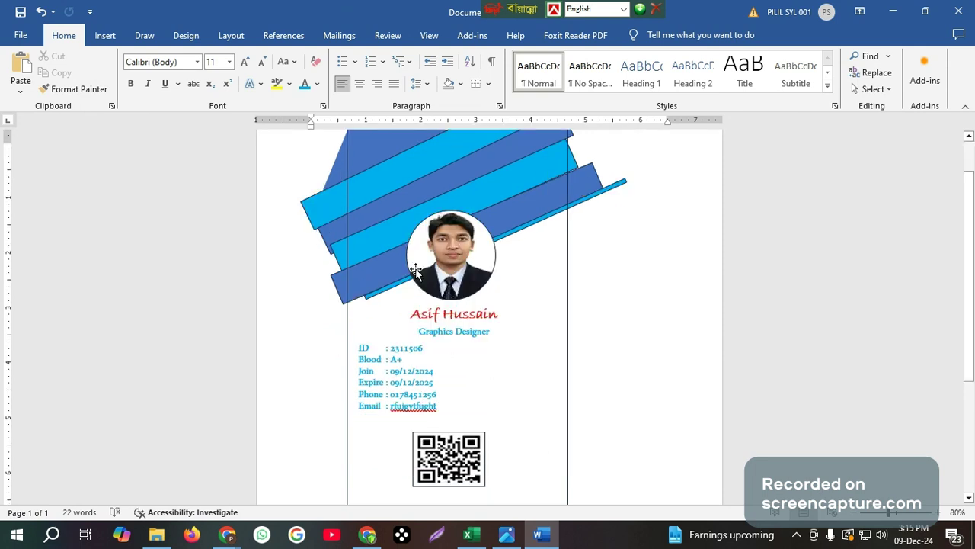
scroll(457, 282, up, 1)
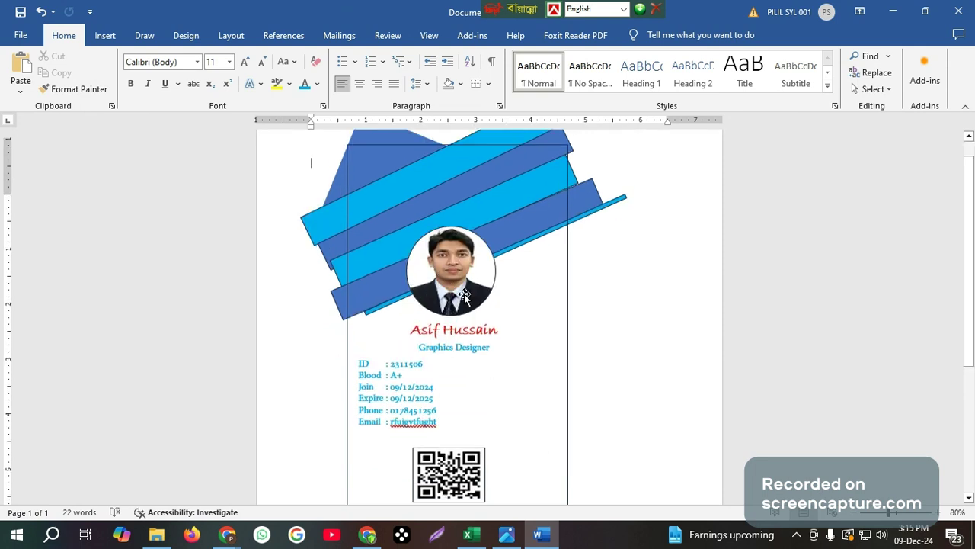
scroll(465, 297, up, 2)
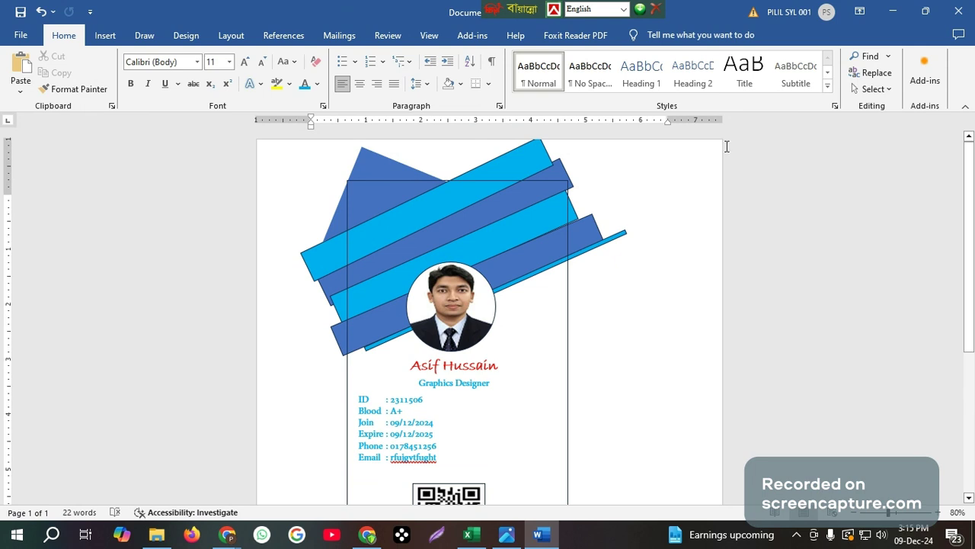
click(480, 187)
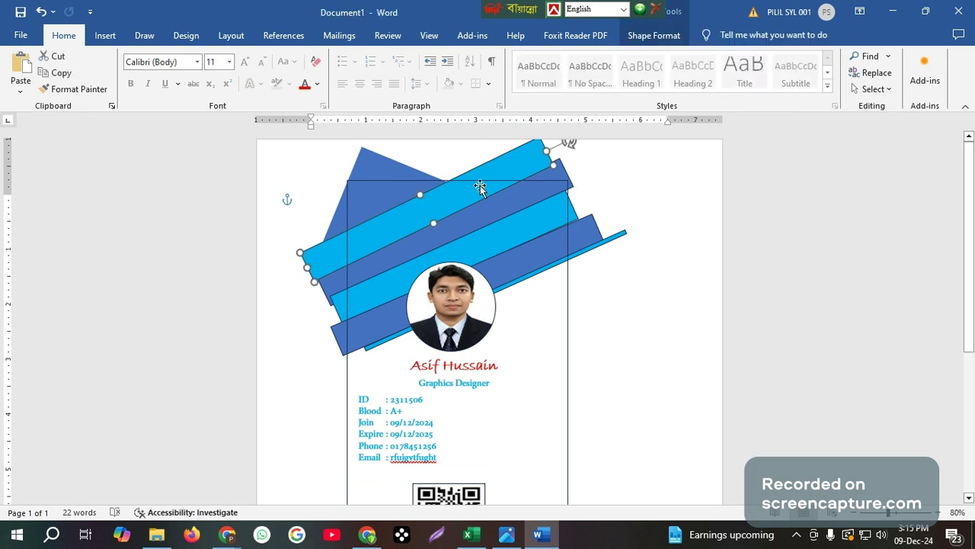
Open the Selection Pane listing every shape on the card
click(662, 38)
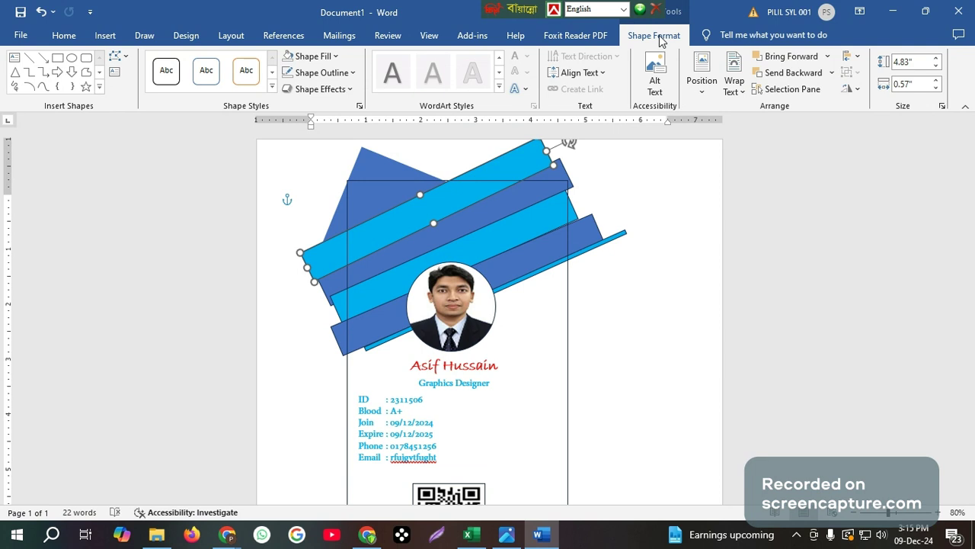
click(660, 74)
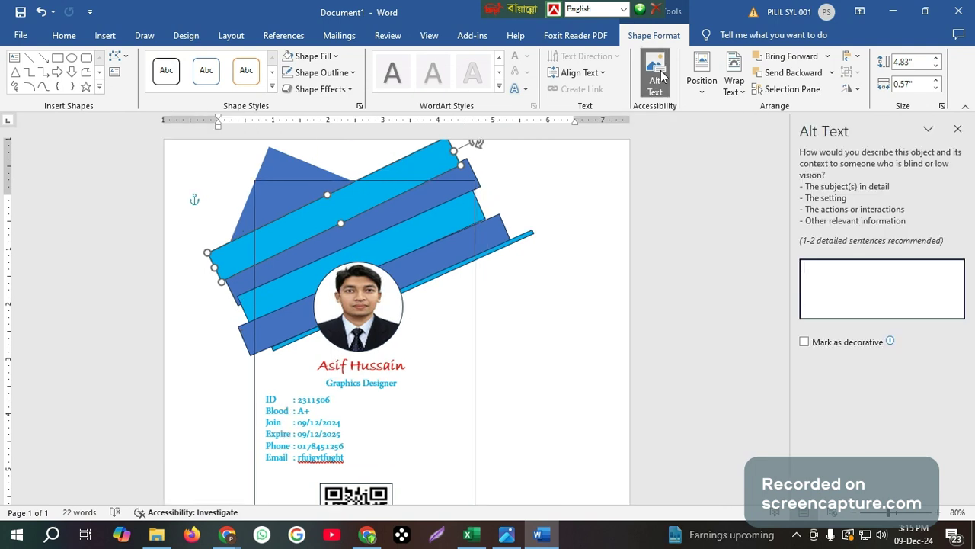
click(958, 130)
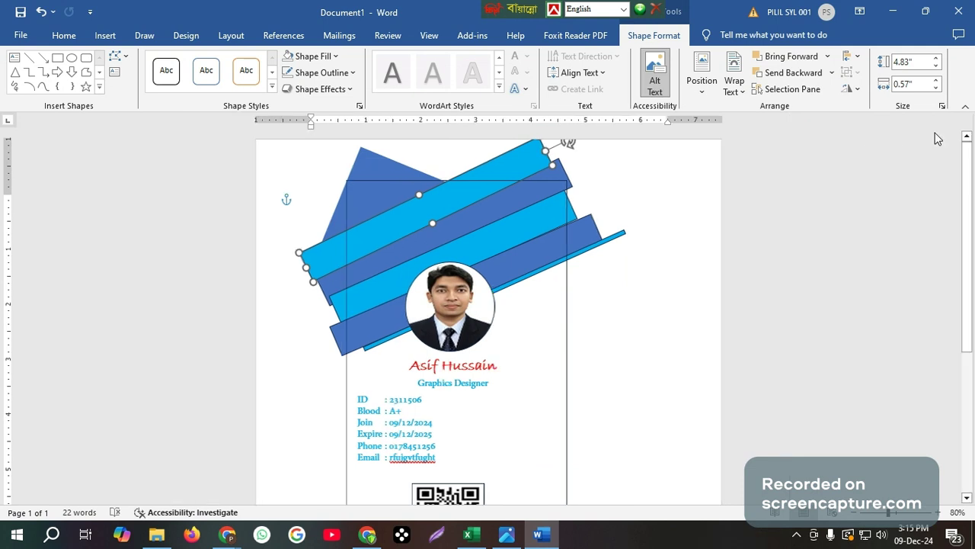
click(789, 90)
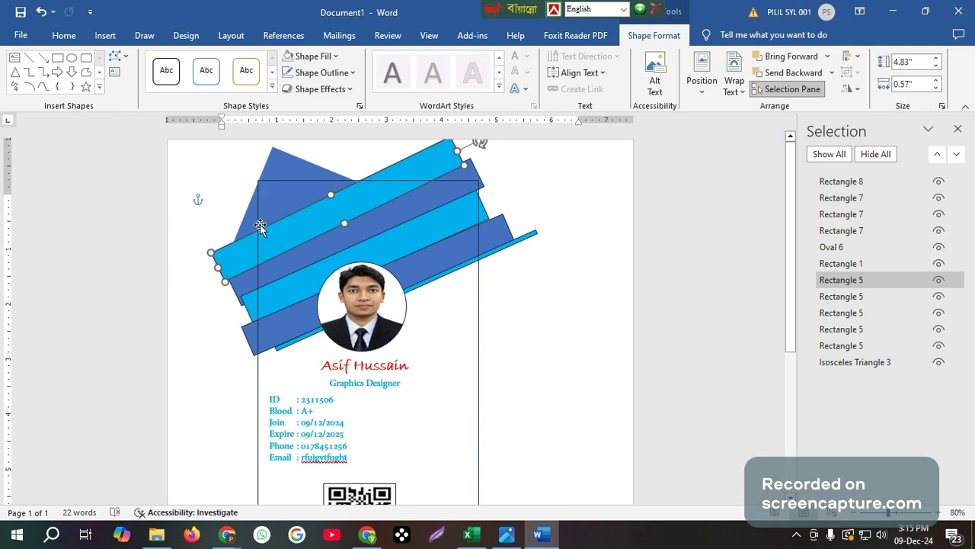
Select Isosceles Triangle 3, then briefly hide and restore the QR code shape
click(277, 212)
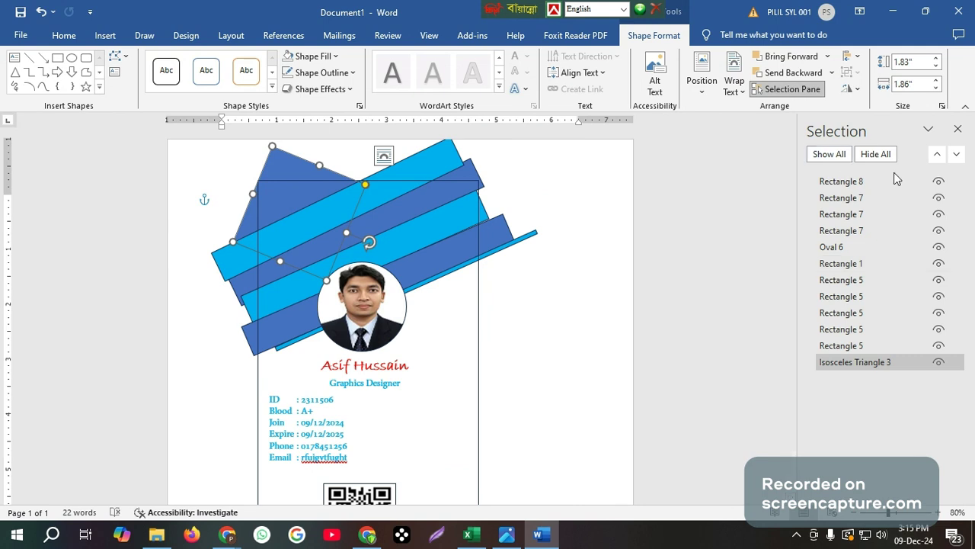
click(940, 185)
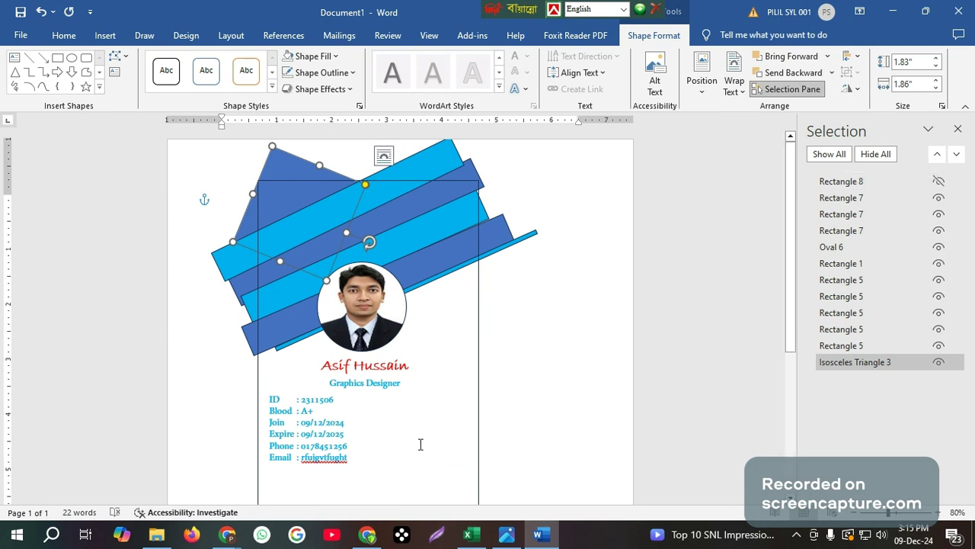
key(ctrl+z)
click(532, 337)
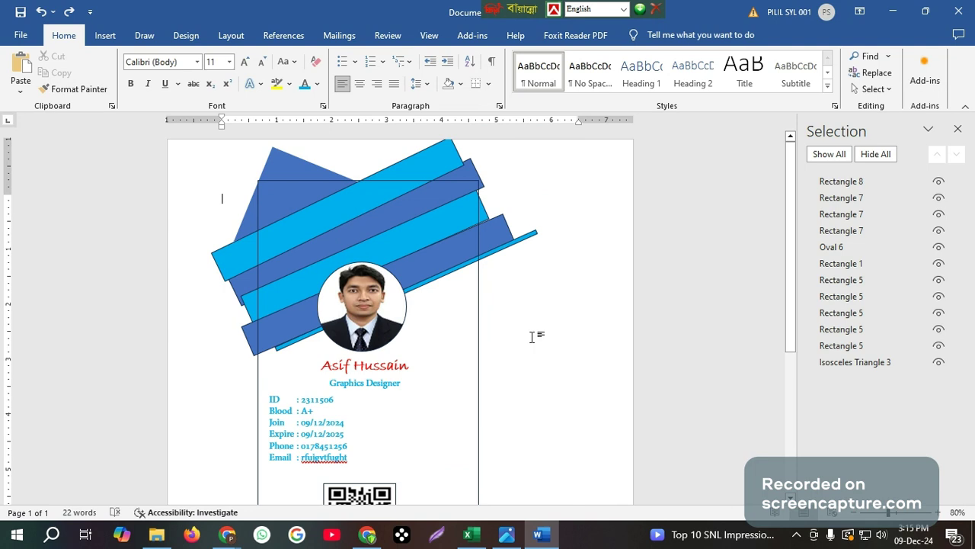
scroll(525, 306, down, 2)
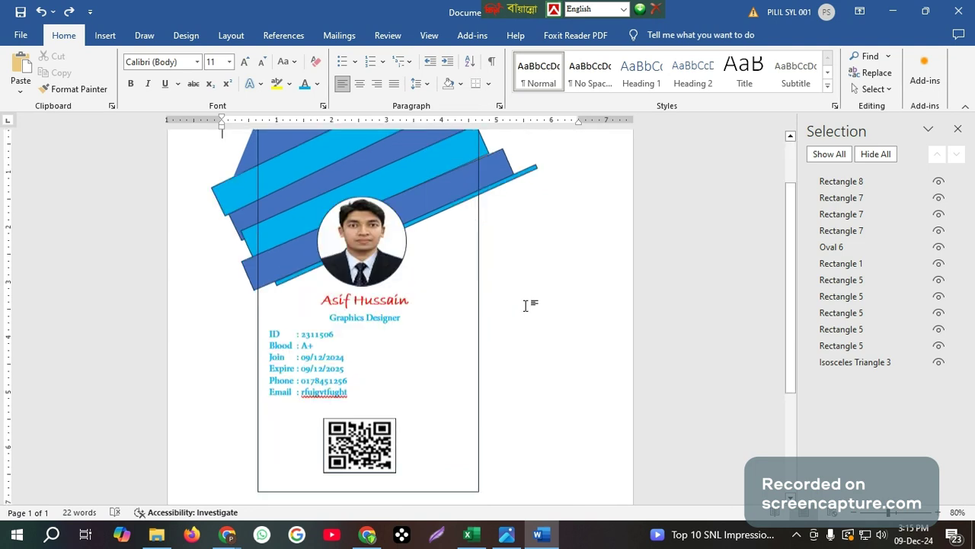
scroll(525, 306, up, 2)
scroll(525, 305, up, 1)
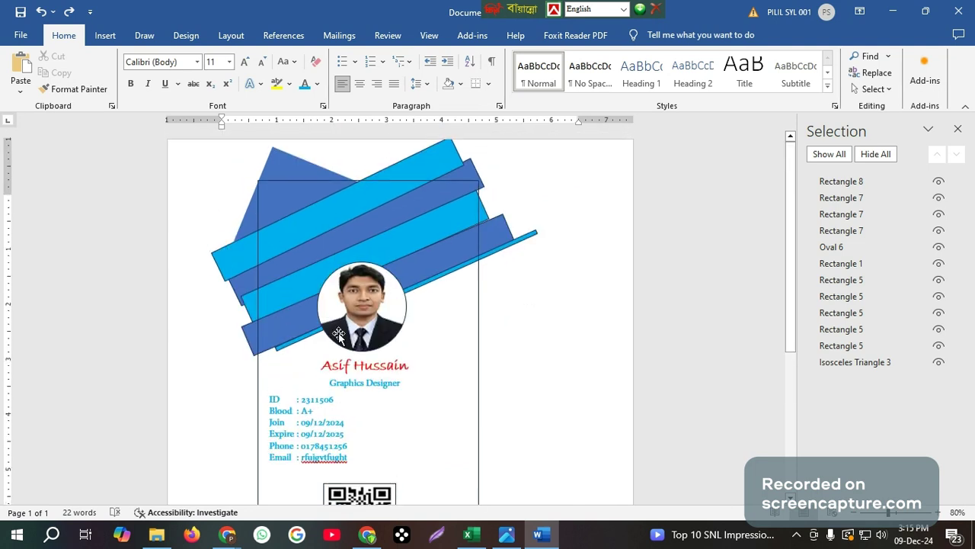
Shorten the top light-blue stripe by dragging its left handle inward
click(268, 262)
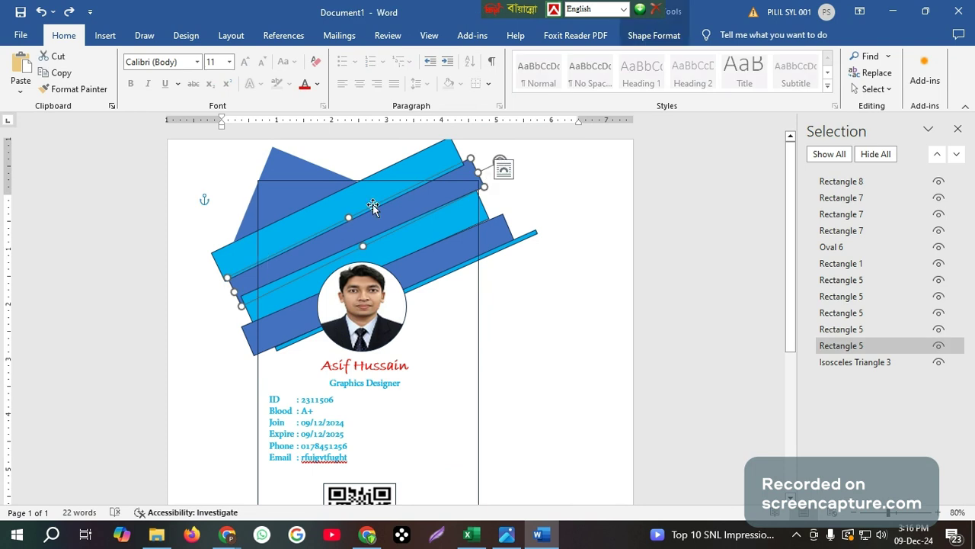
click(652, 35)
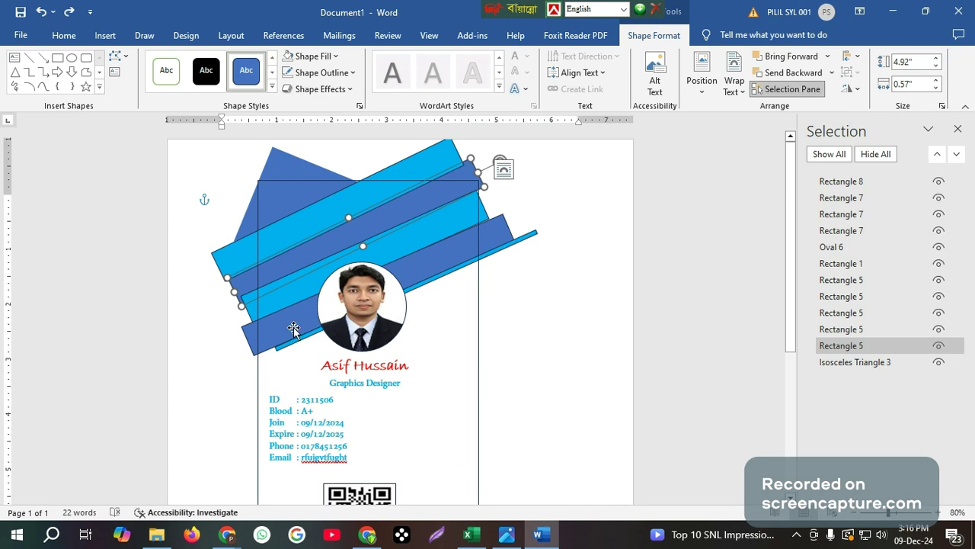
scroll(297, 328, down, 1)
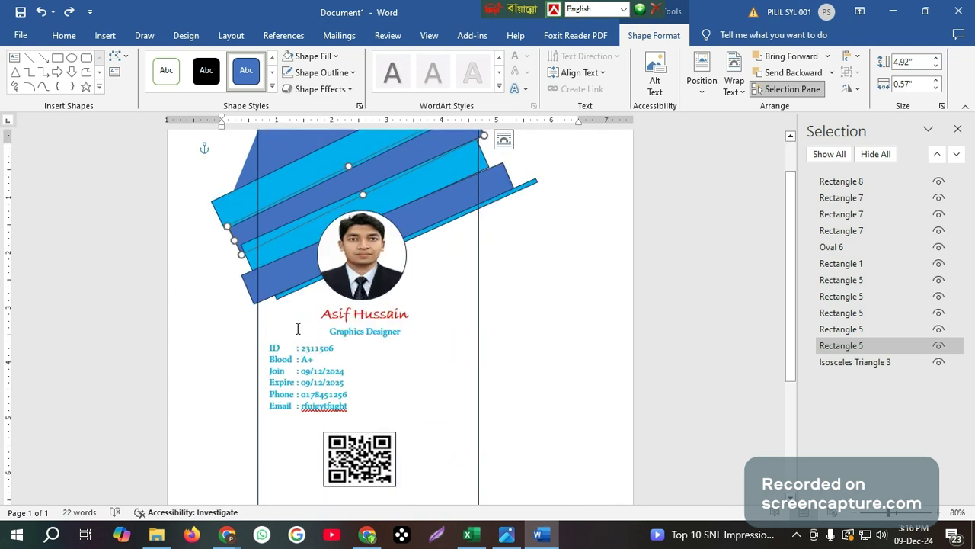
scroll(297, 328, down, 3)
scroll(297, 329, up, 3)
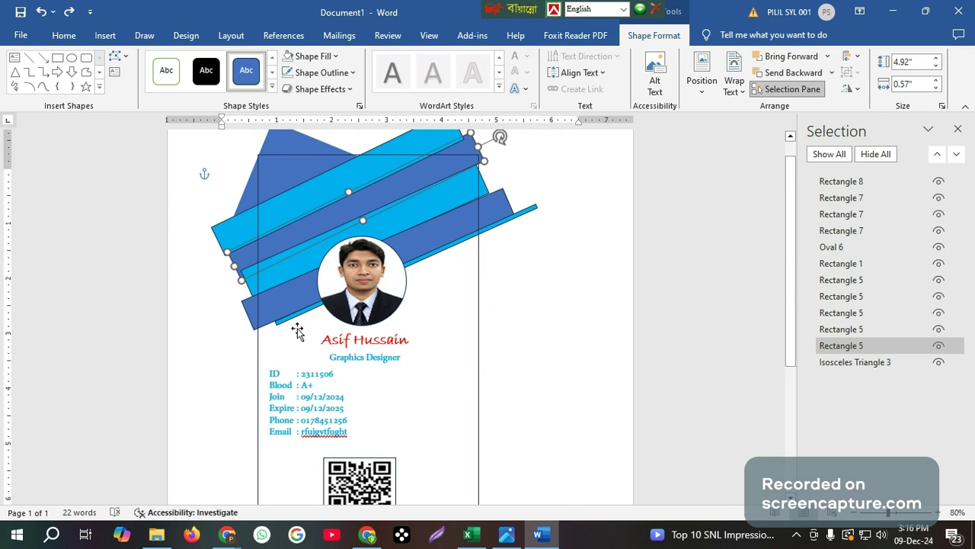
scroll(297, 330, up, 1)
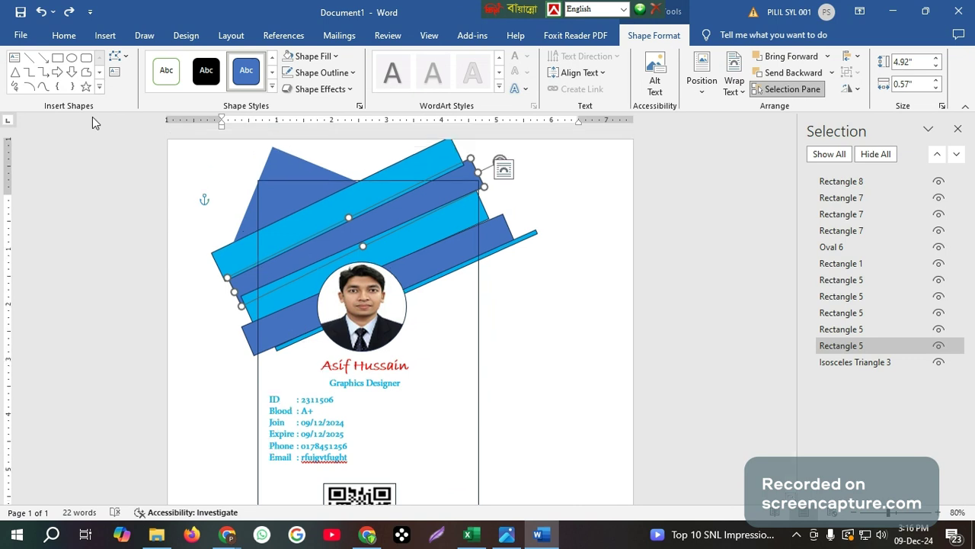
click(644, 400)
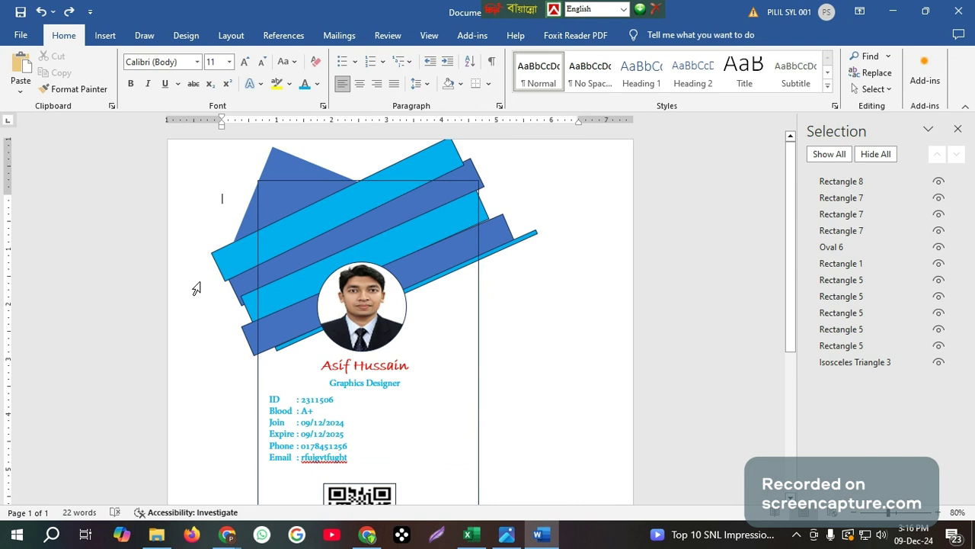
click(220, 267)
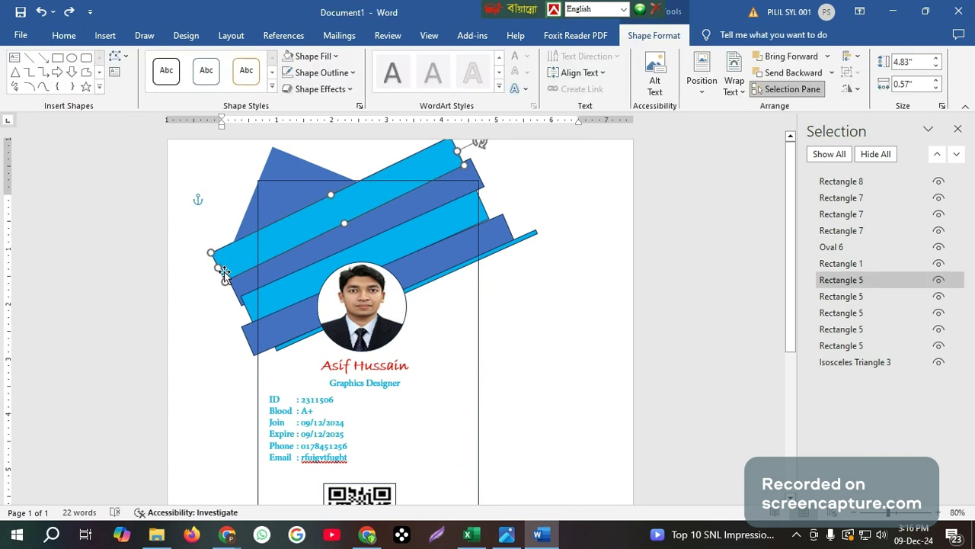
mouse_move(217, 268)
mouse_down()
mouse_move(265, 261)
mouse_move(224, 275)
mouse_up()
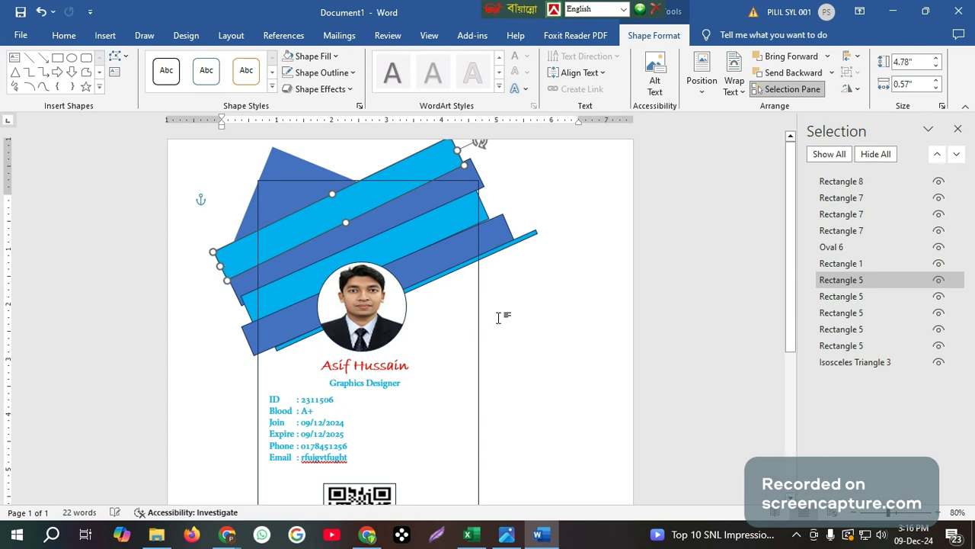
click(498, 317)
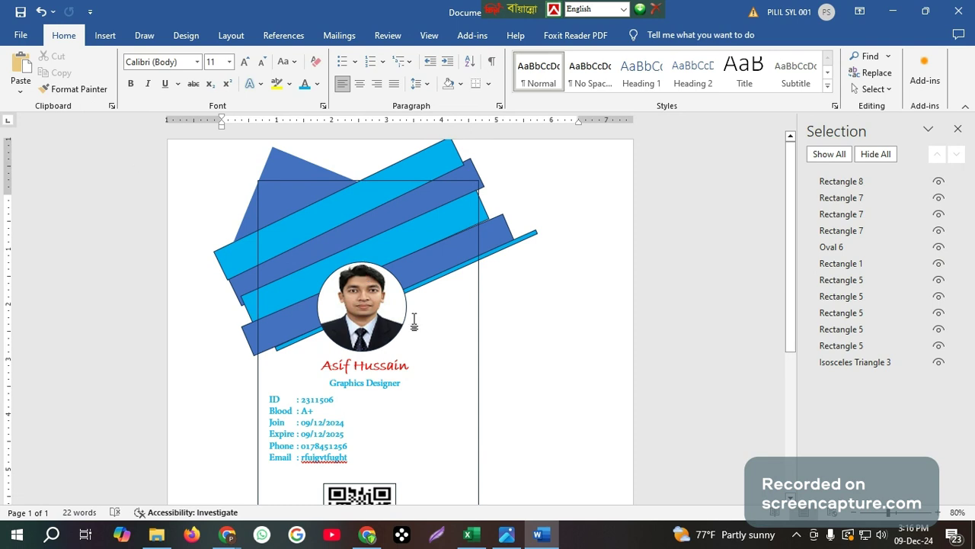
scroll(414, 323, down, 1)
Show the whole card at 60% and start an area screenshot from the tray
scroll(423, 323, up, 1)
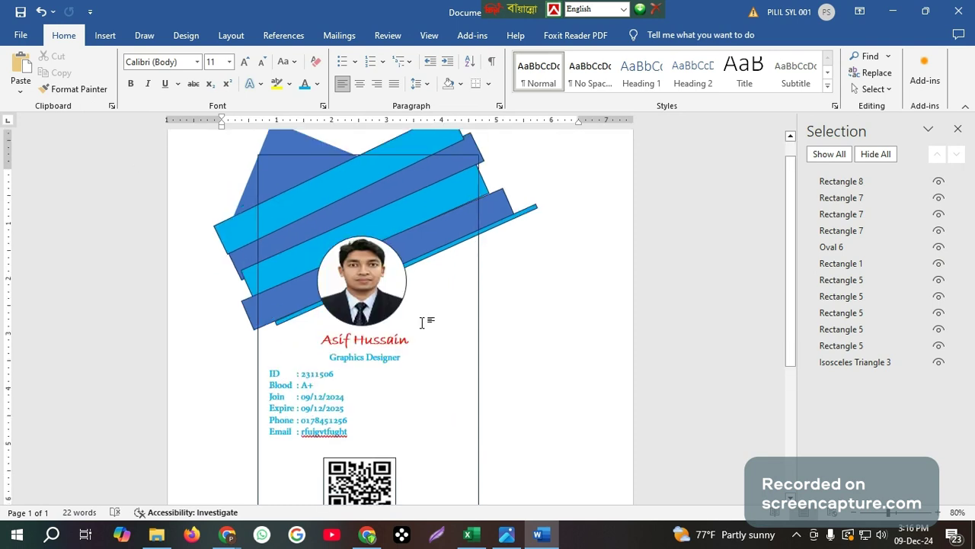
scroll(424, 323, up, 1)
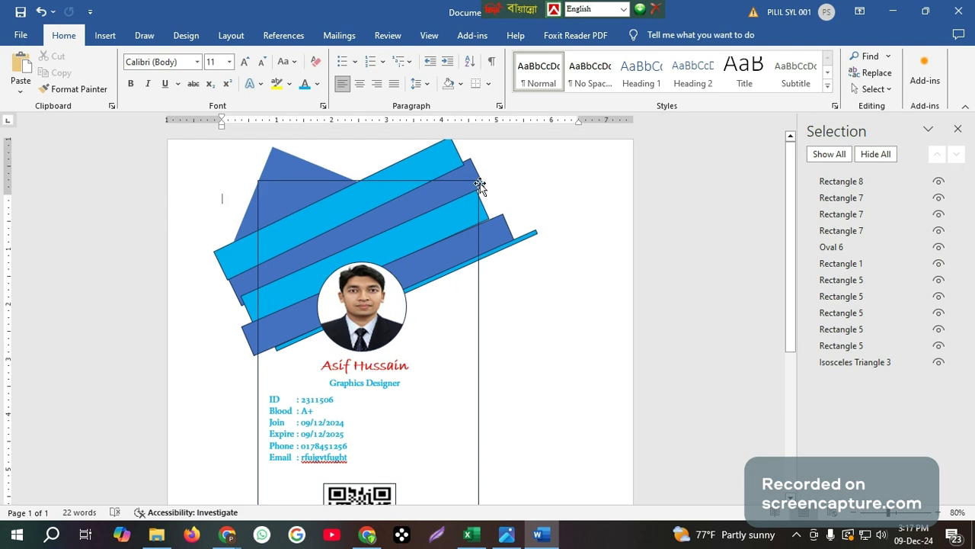
scroll(459, 368, down, 1)
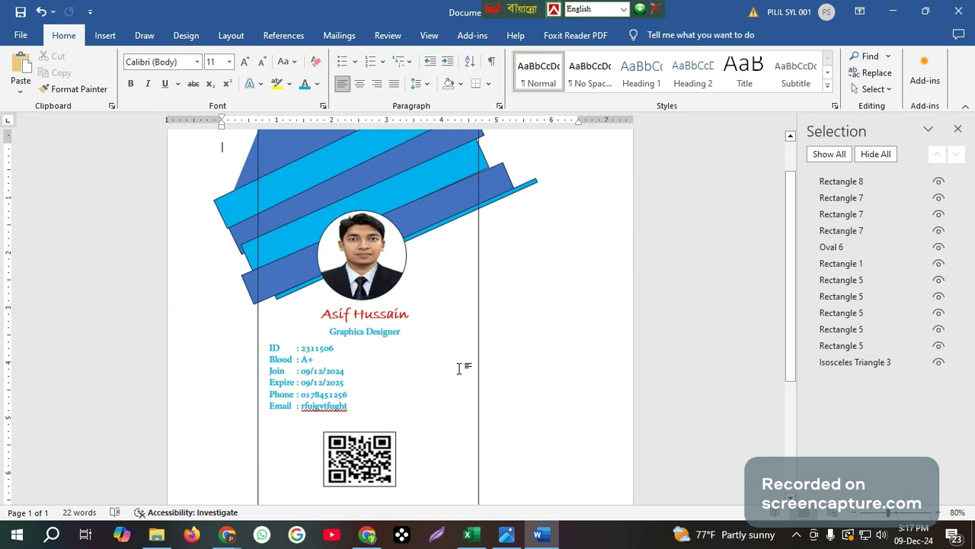
ctrl+scroll(459, 369, down, 2)
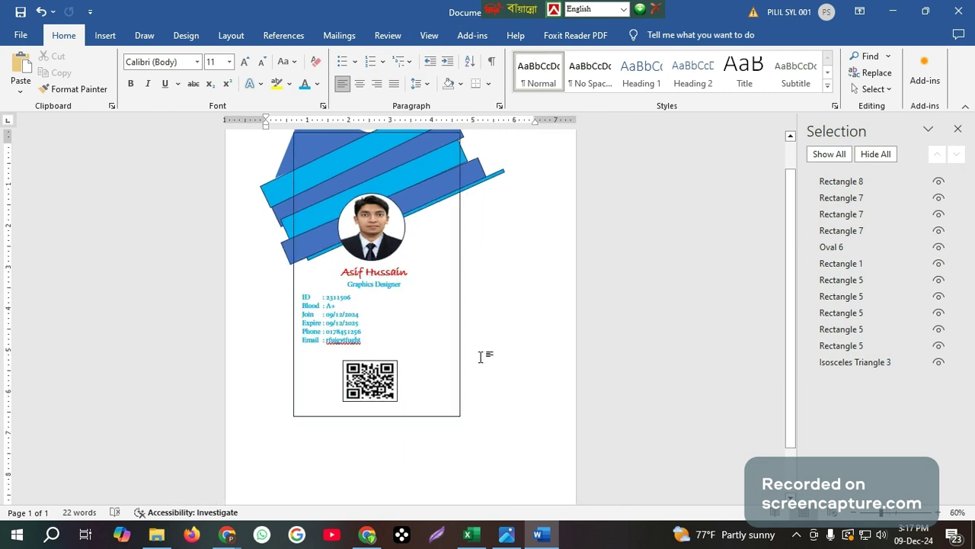
scroll(481, 356, up, 1)
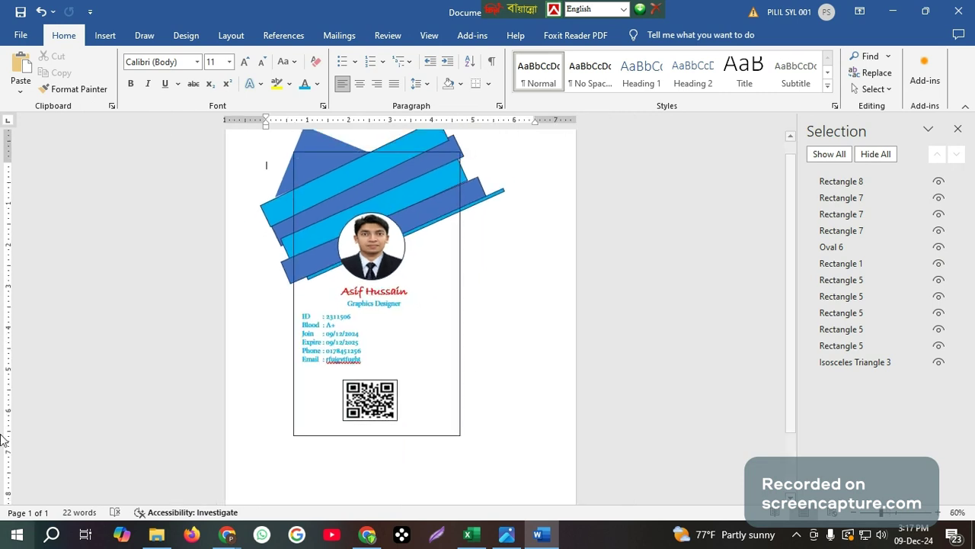
click(796, 535)
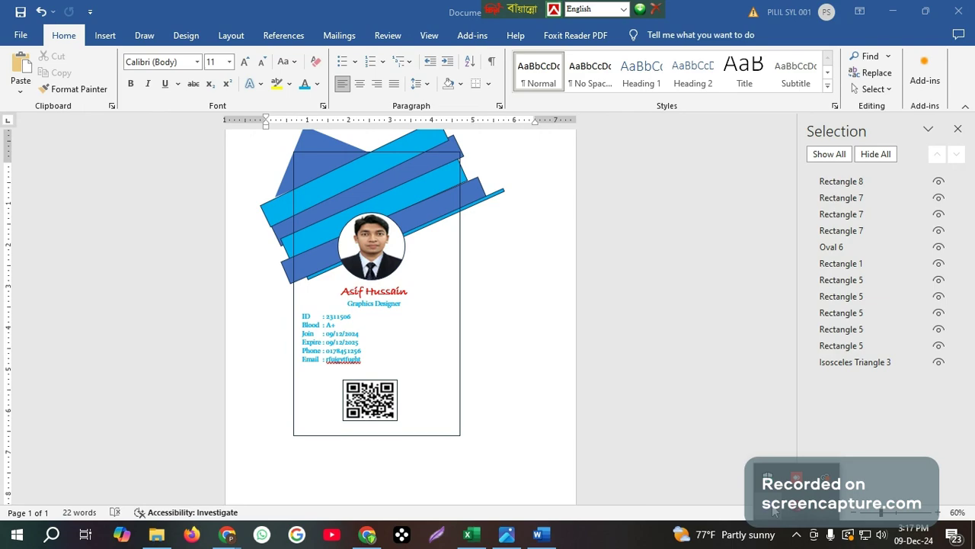
click(774, 509)
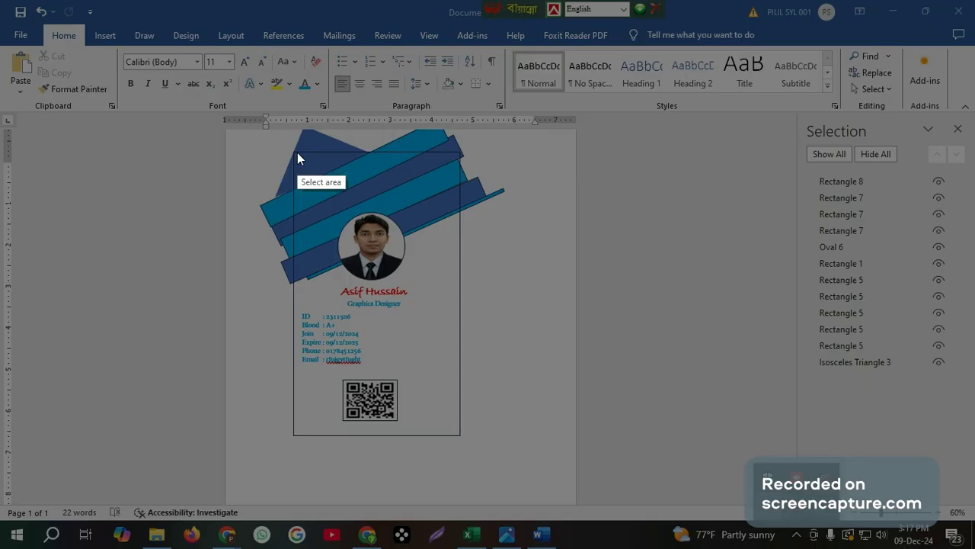
Copy a 232x402 capture of the ID card, then create a new blank document
drag(297, 152, 460, 439)
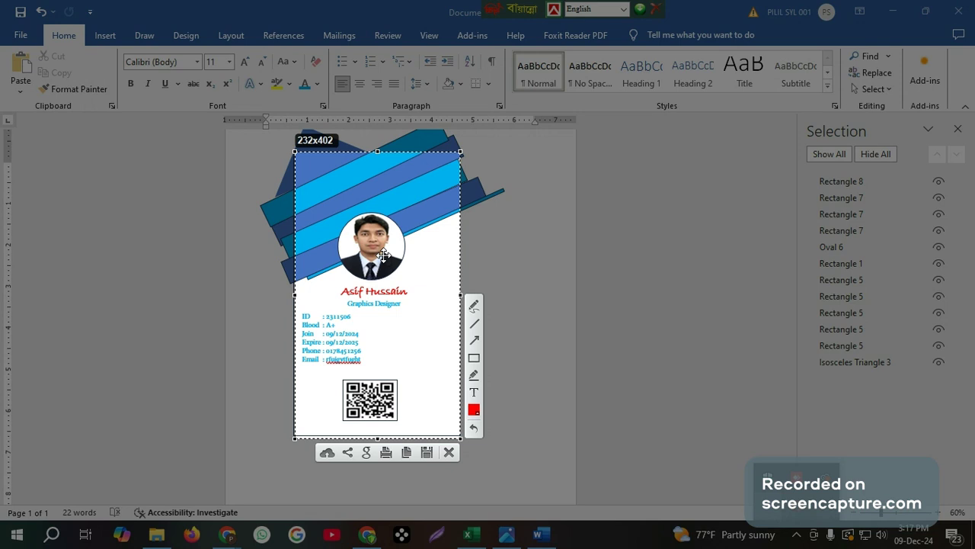
right_click(402, 215)
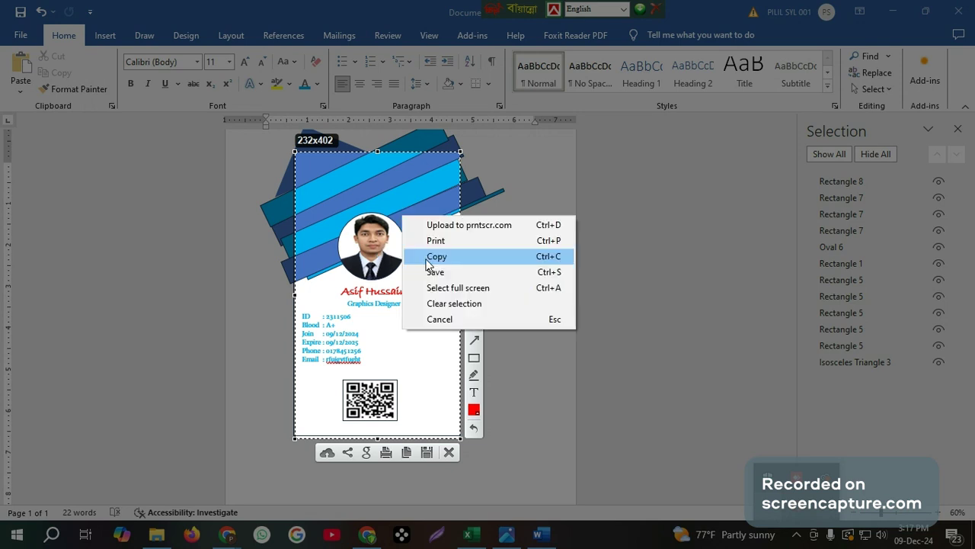
click(428, 257)
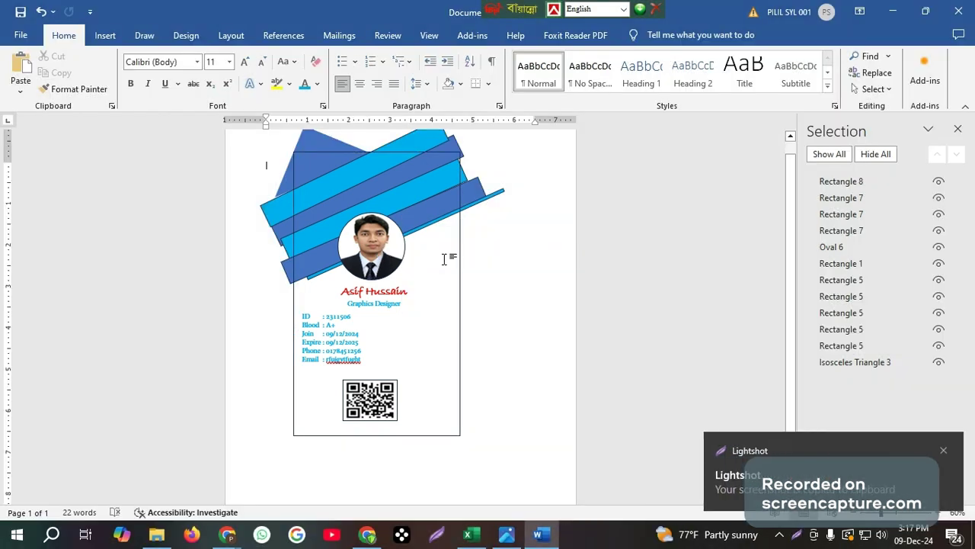
key(ctrl+n)
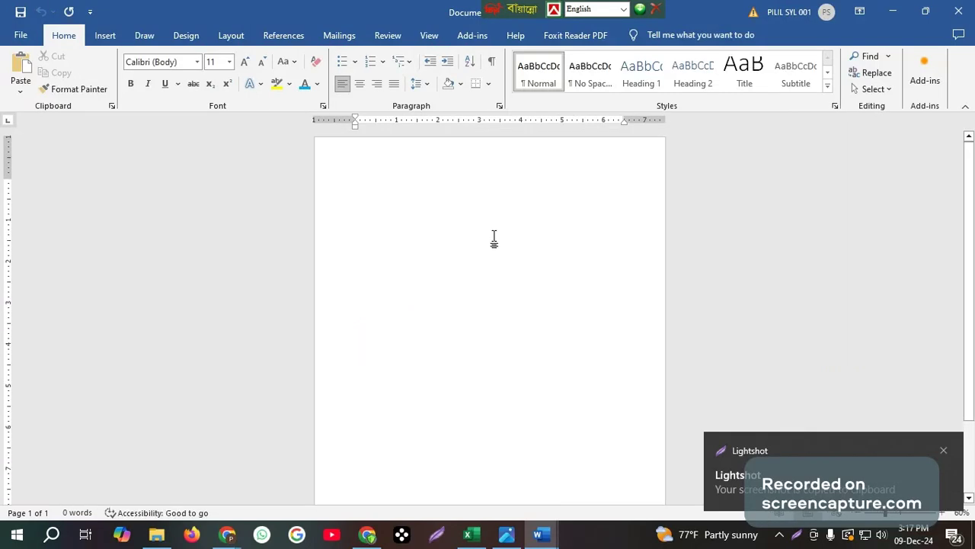
Paste the ID card screenshot into the document and give it Square text wrapping
key(ctrl+v)
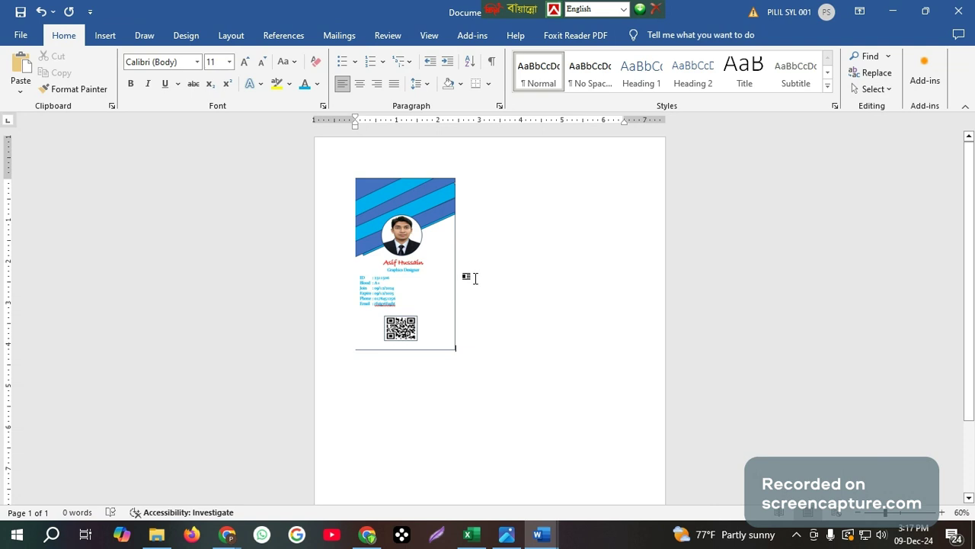
scroll(482, 253, up, 8)
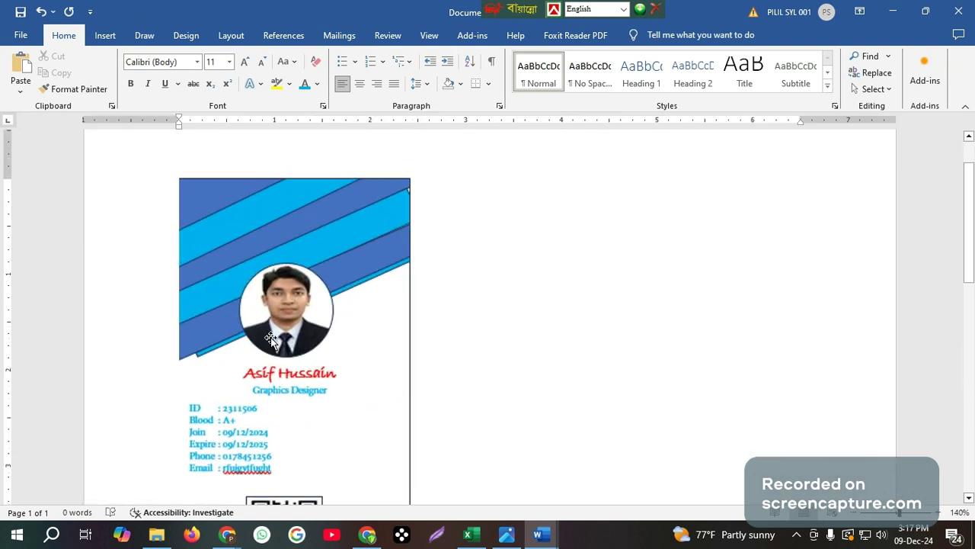
click(298, 321)
mouse_move(298, 321)
mouse_down()
mouse_move(408, 317)
mouse_move(295, 320)
mouse_up()
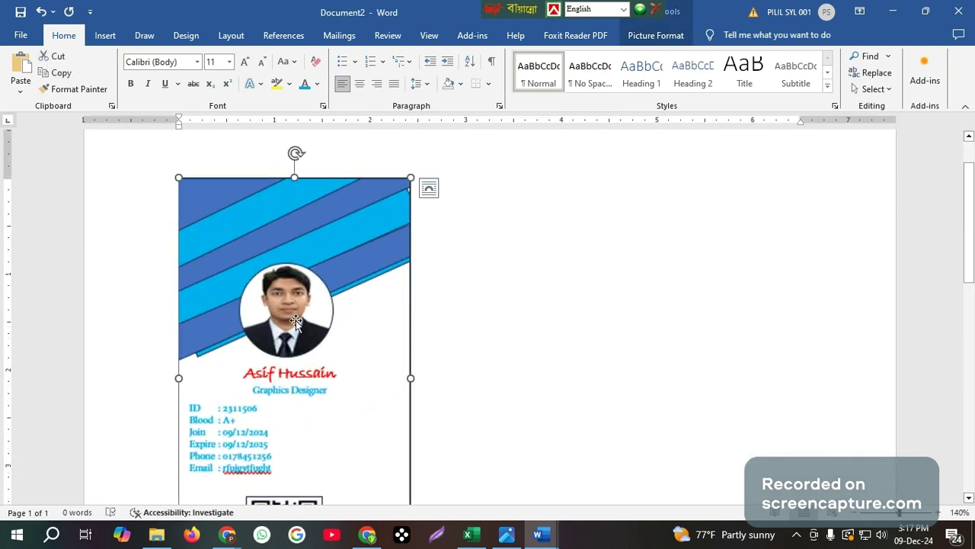
click(654, 35)
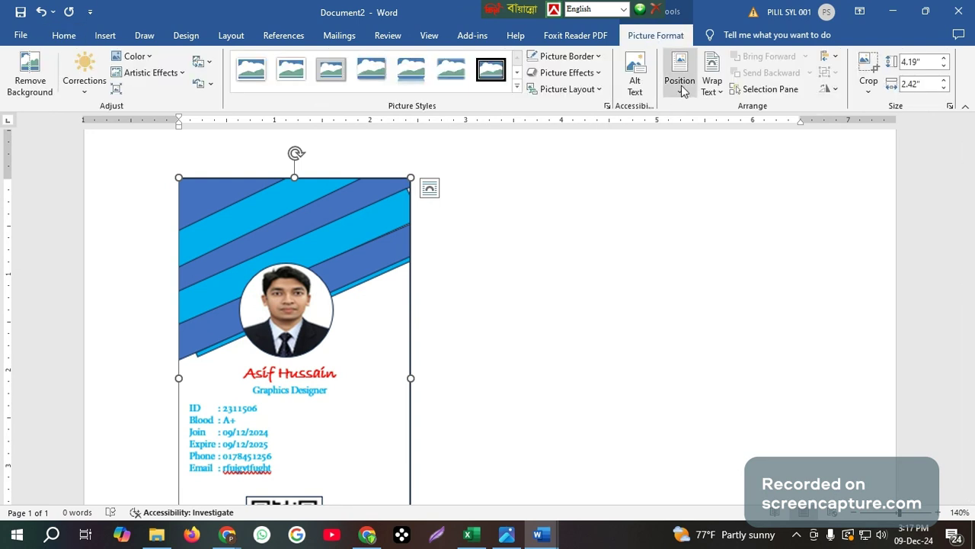
click(711, 84)
click(734, 127)
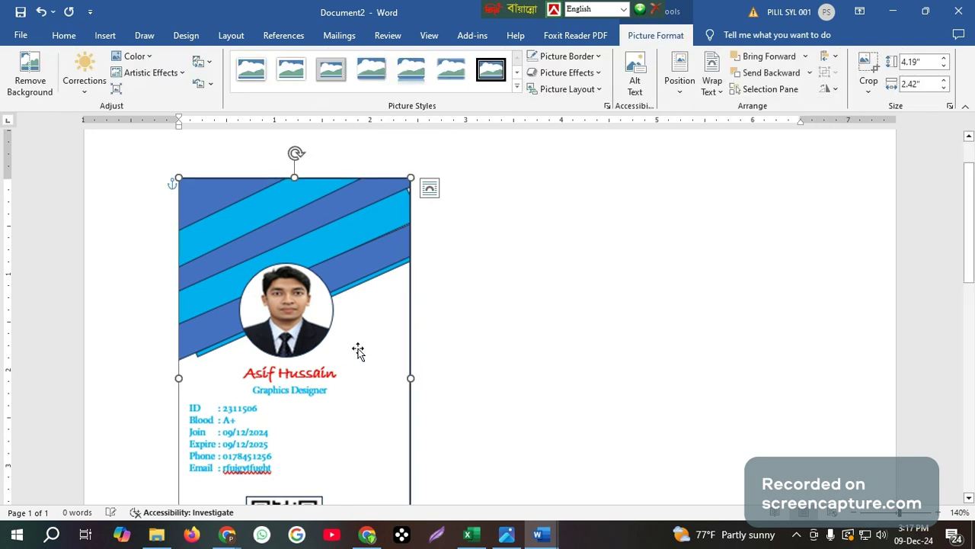
Nudge the ID card picture slightly to the left on the page
scroll(516, 320, down, 3)
scroll(520, 315, down, 2)
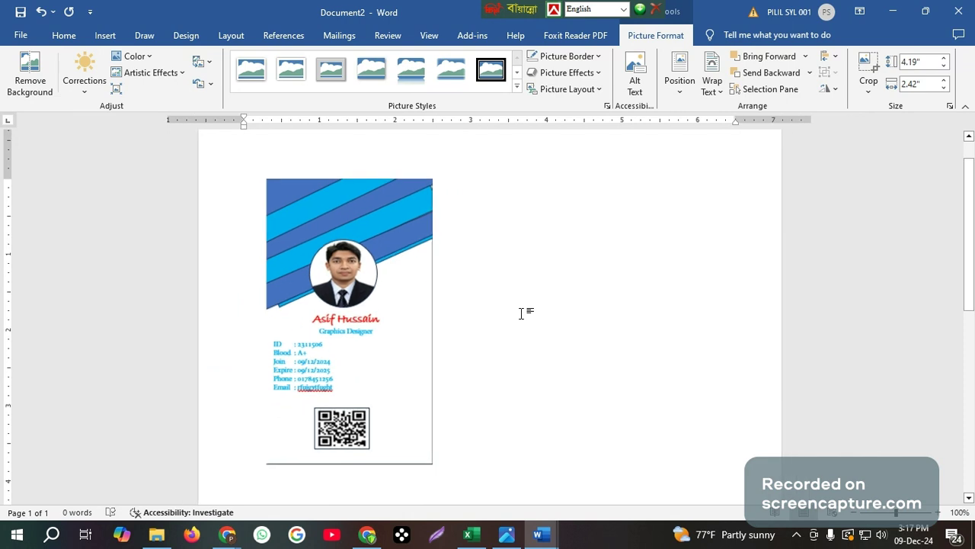
click(539, 293)
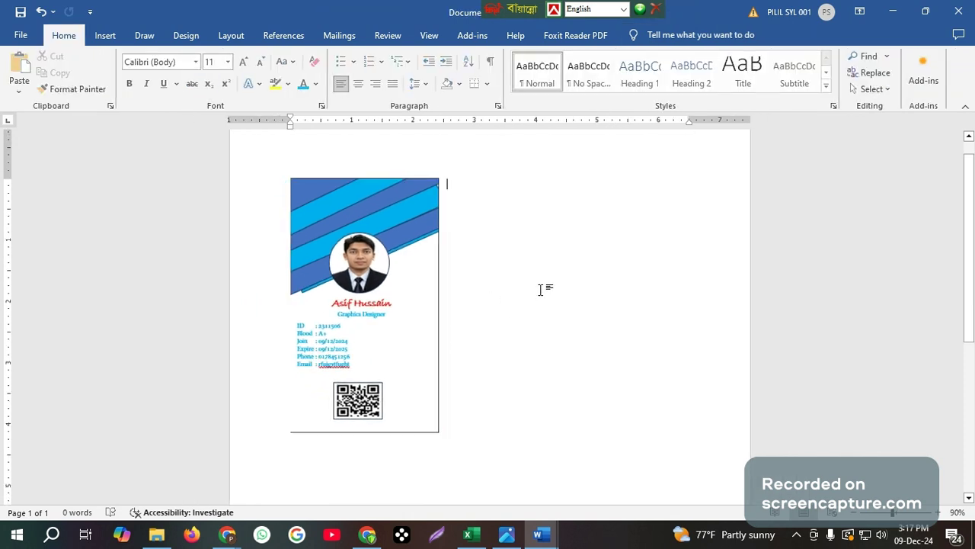
click(375, 291)
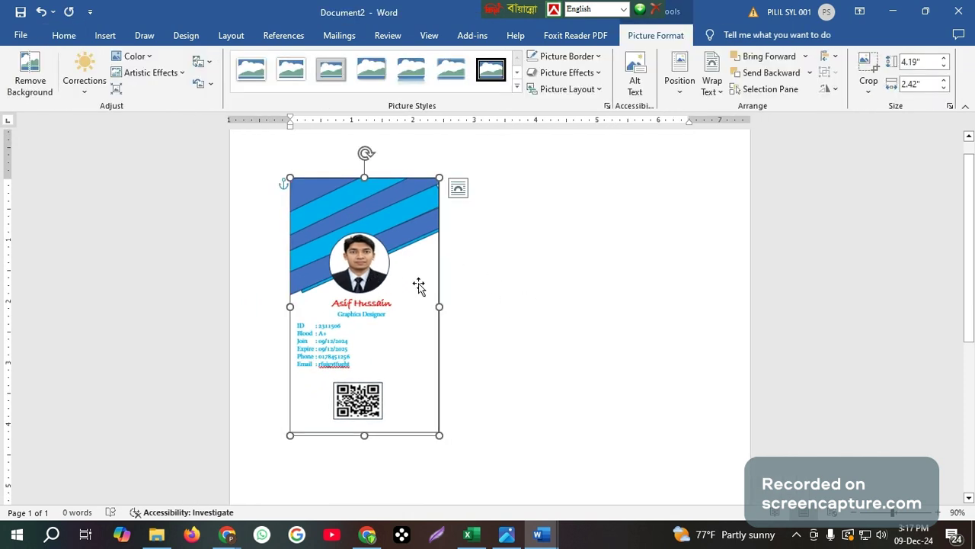
click(524, 280)
click(366, 317)
click(457, 341)
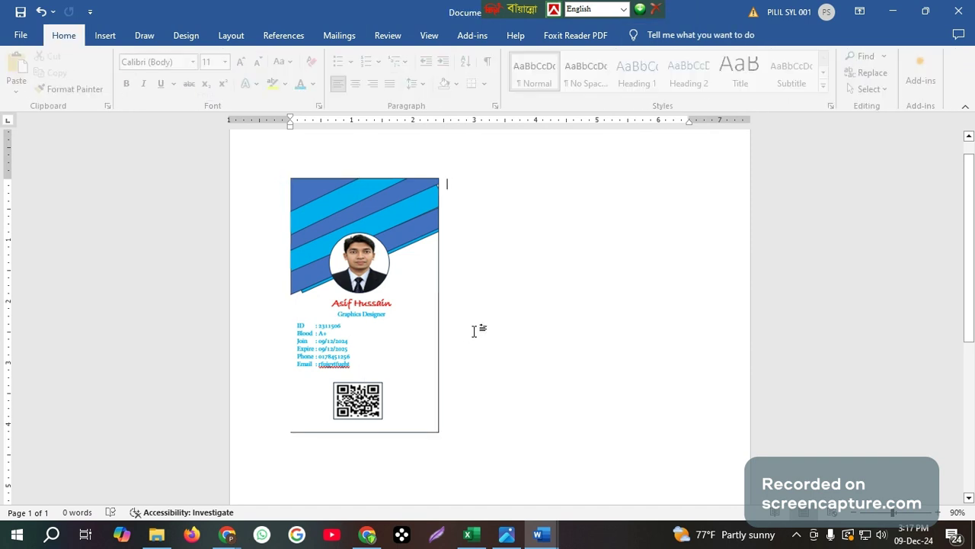
drag(370, 309, 359, 306)
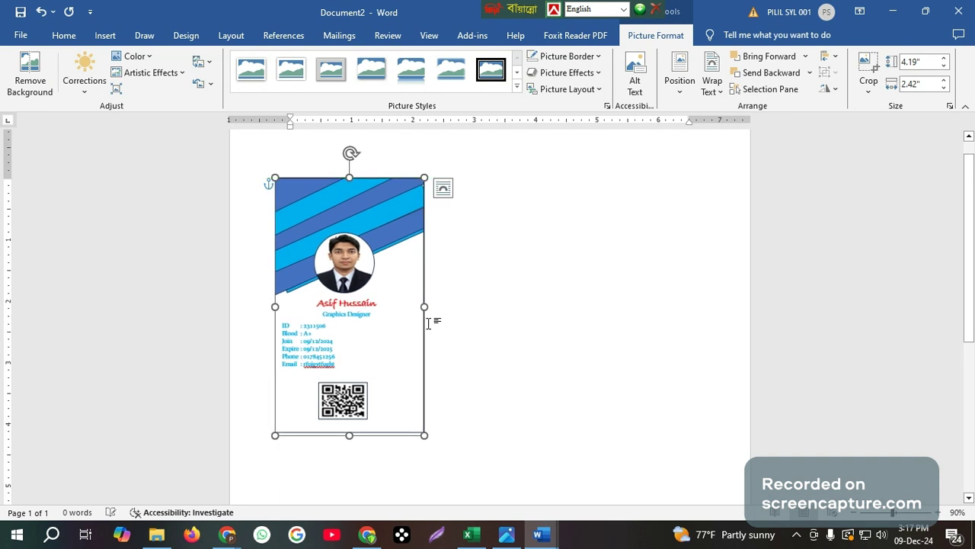
click(511, 334)
scroll(510, 335, up, 4)
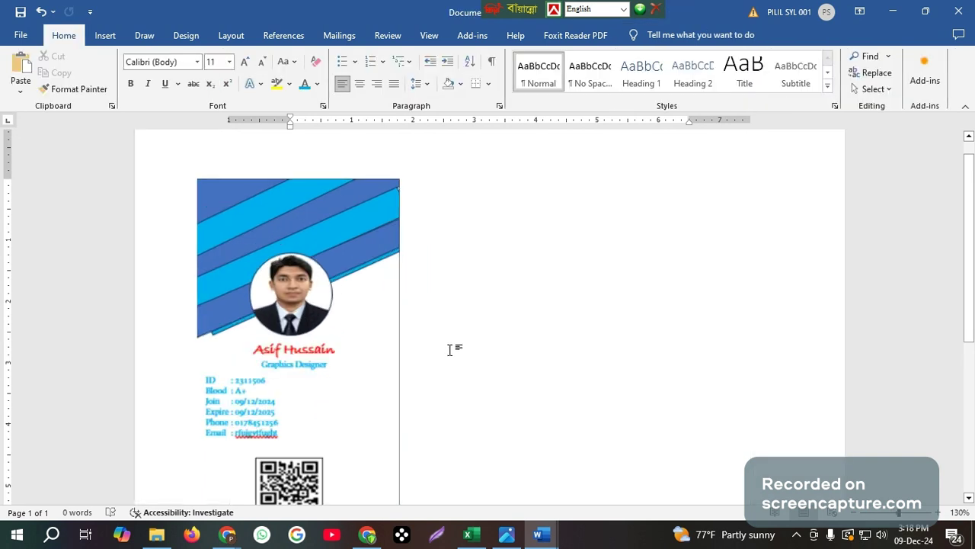
scroll(251, 358, up, 4)
scroll(240, 373, up, 3)
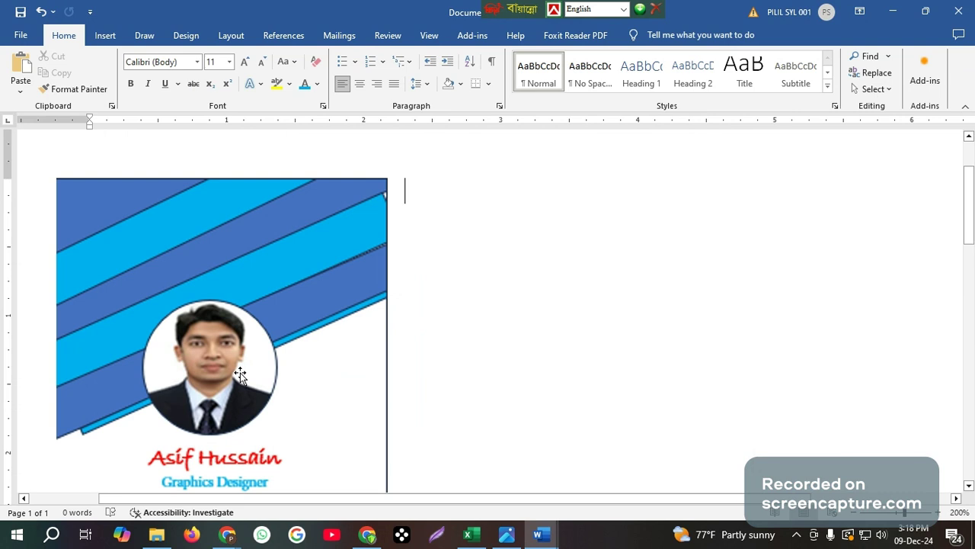
scroll(240, 373, down, 3)
scroll(124, 361, down, 3)
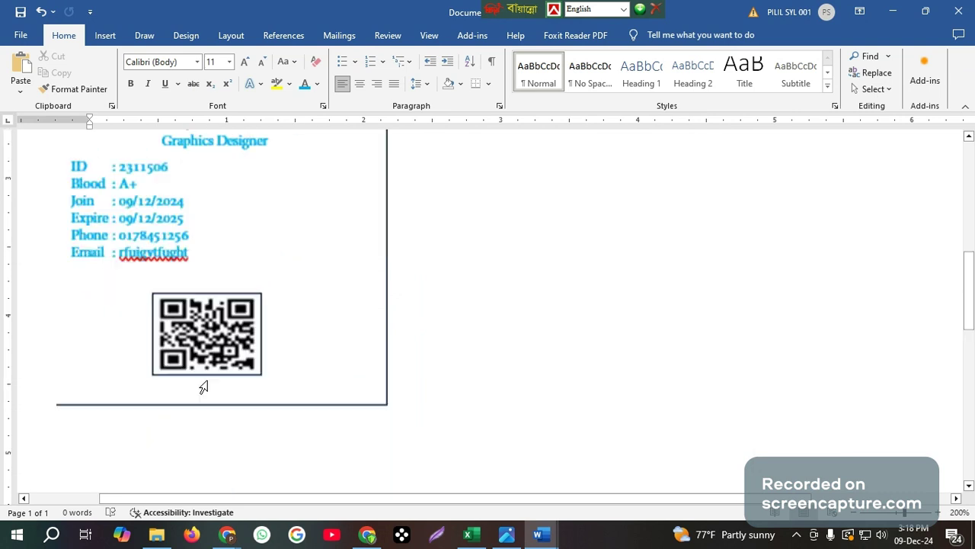
scroll(142, 330, up, 3)
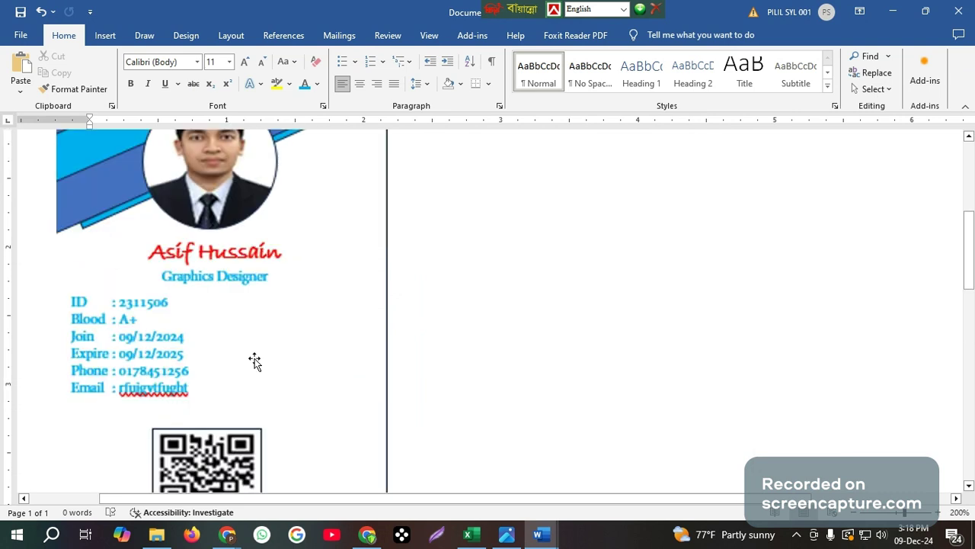
scroll(255, 361, up, 5)
scroll(255, 361, down, 5)
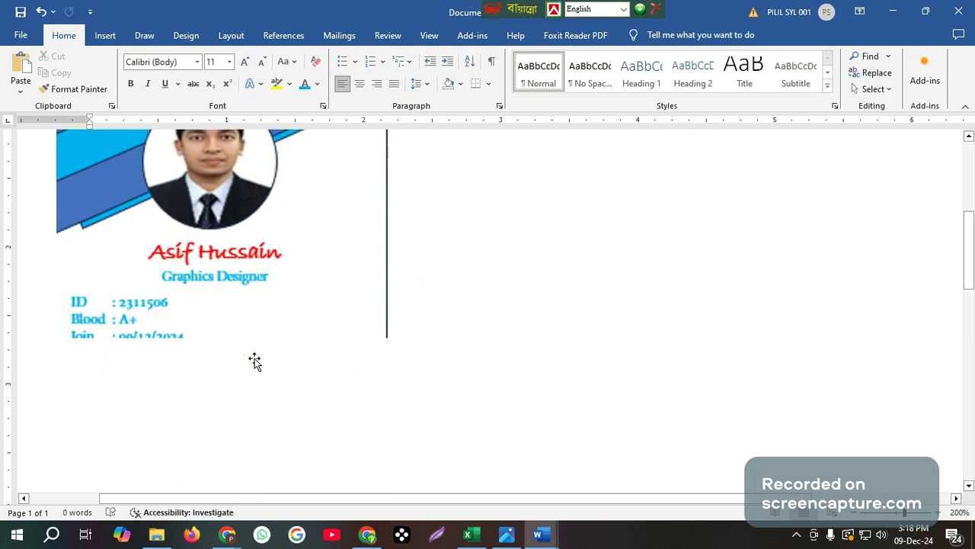
ctrl+scroll(255, 362, down, 1)
ctrl+scroll(256, 362, down, 5)
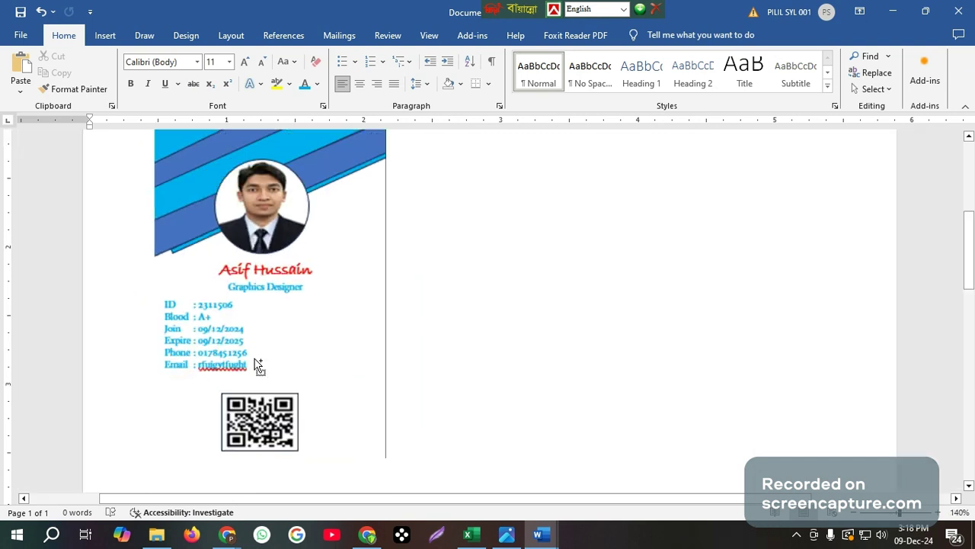
ctrl+scroll(257, 366, down, 2)
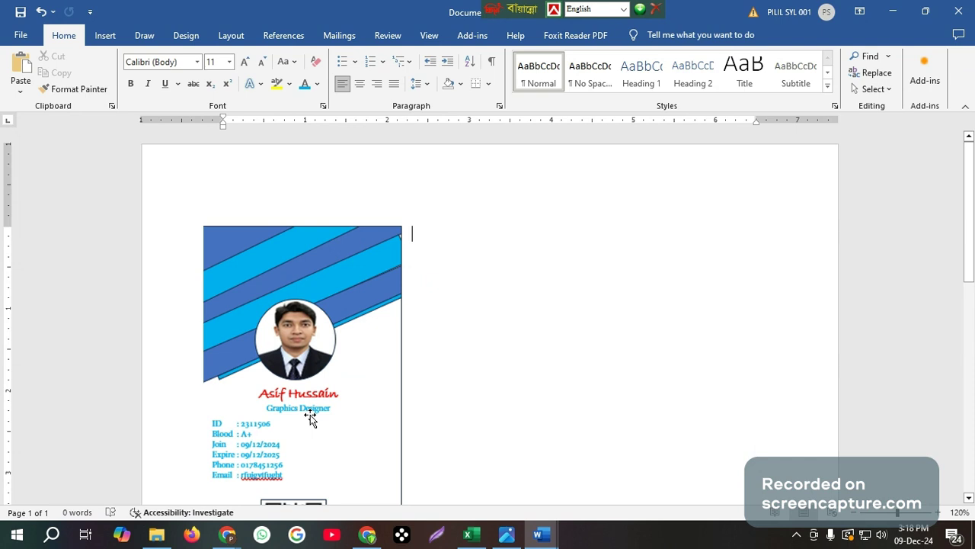
scroll(313, 420, down, 3)
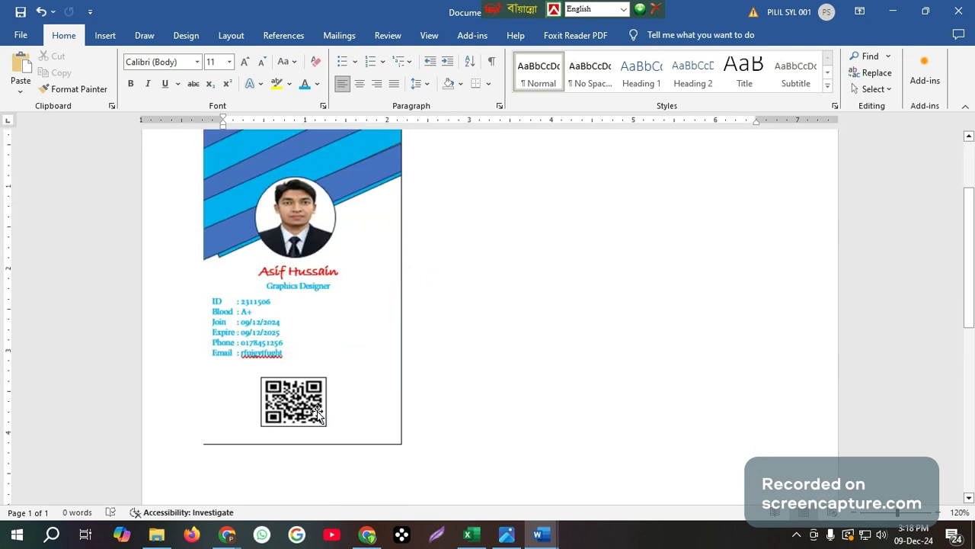
scroll(392, 405, down, 3)
scroll(392, 405, down, 8)
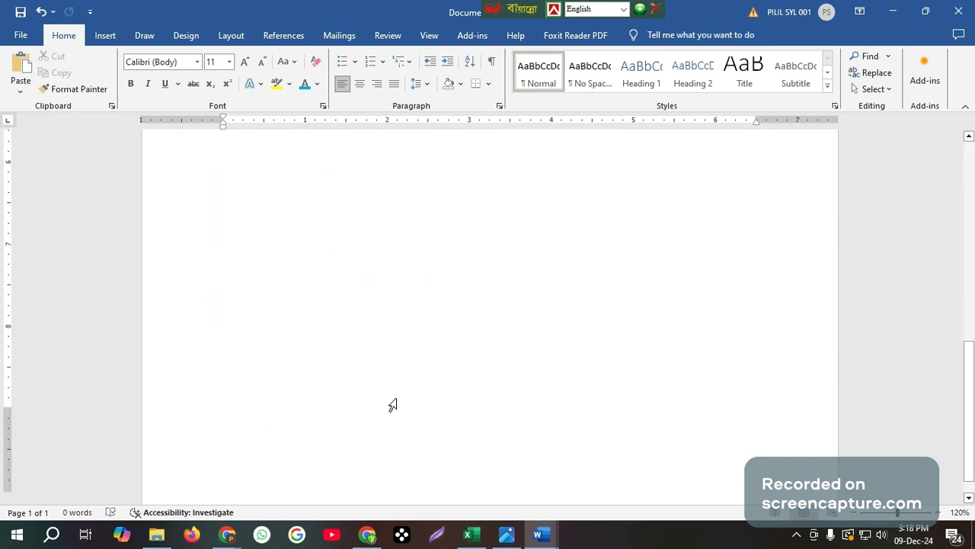
scroll(393, 405, up, 4)
scroll(396, 399, up, 9)
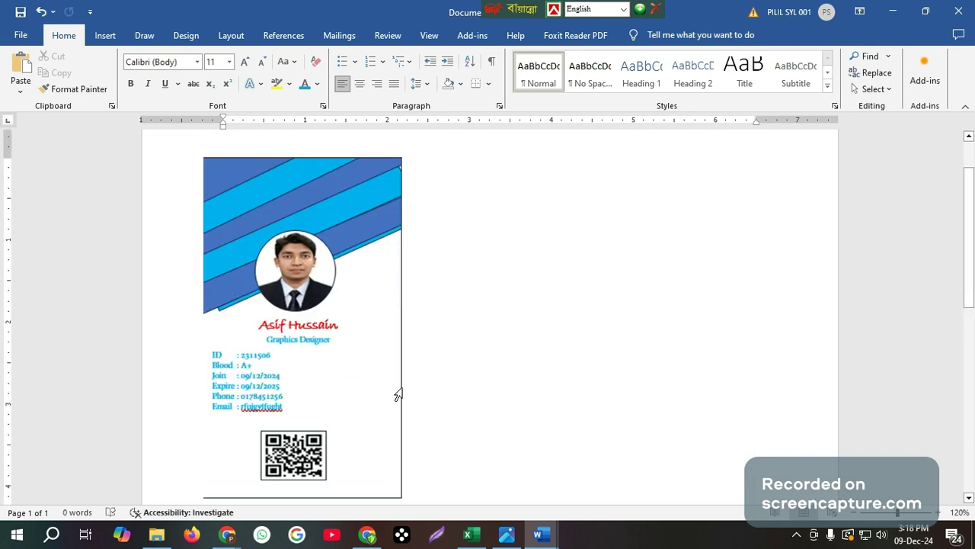
scroll(398, 394, down, 3)
scroll(397, 394, down, 3)
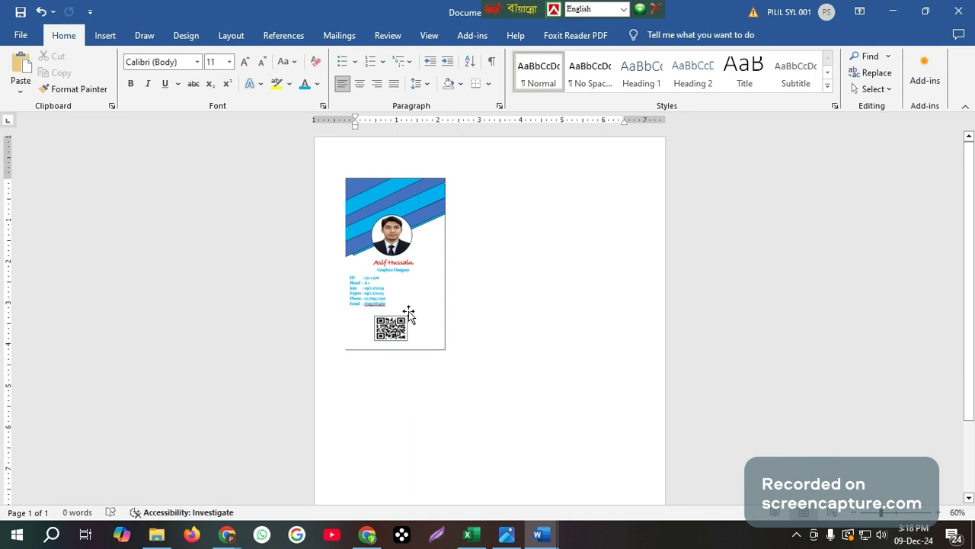
ctrl+scroll(429, 325, up, 3)
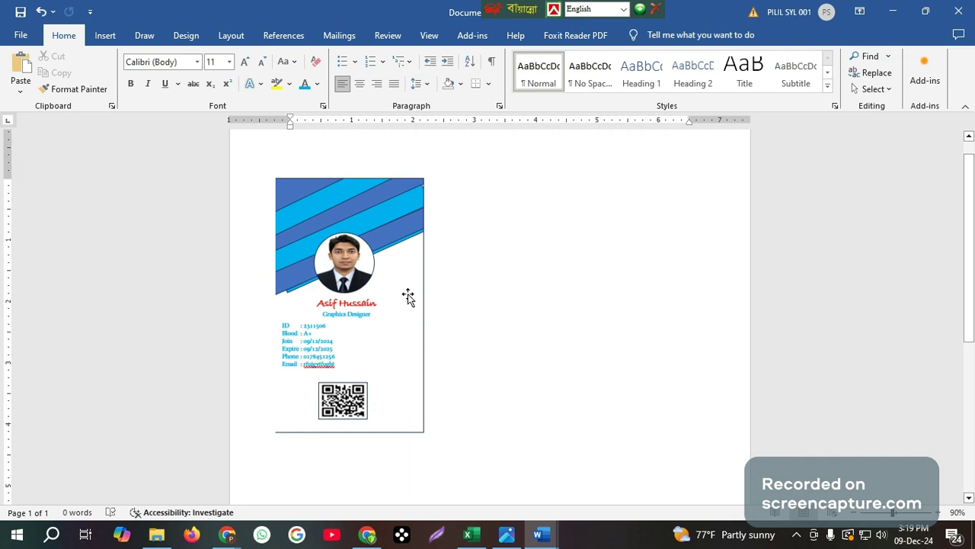
mouse_move(515, 541)
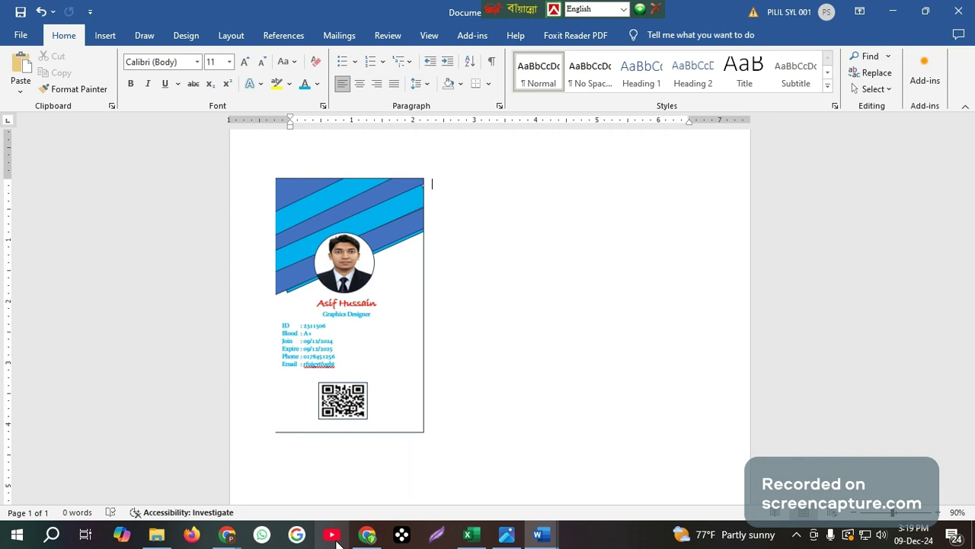
mouse_move(304, 539)
mouse_move(227, 533)
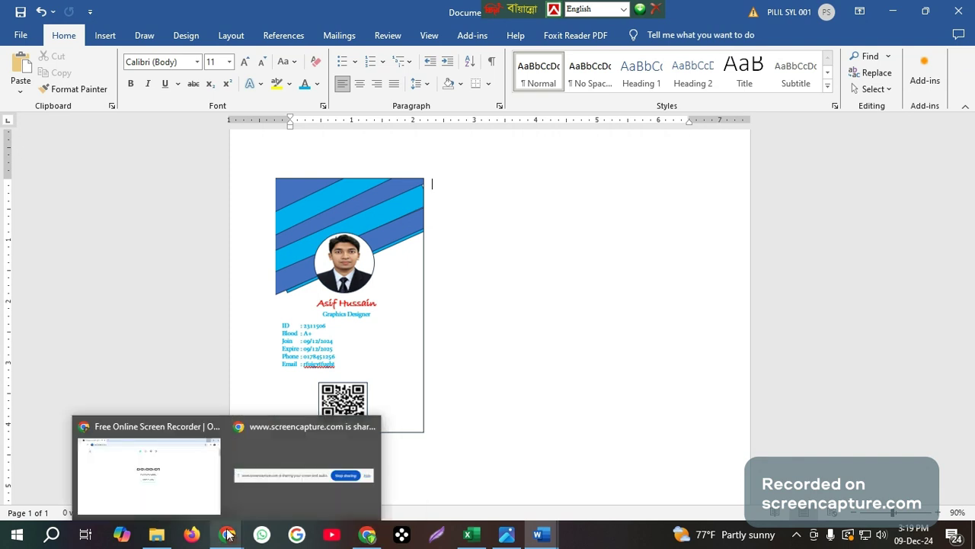